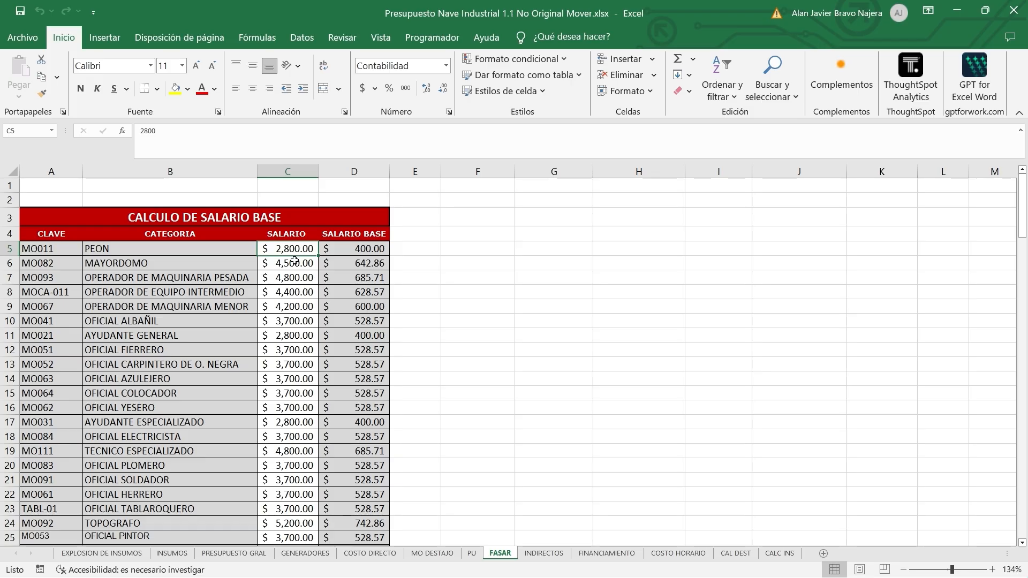
# Step: Review the weekly SALARIO entries of the labour categories from OPERADOR DE MAQUINARIA PESADA down to OFICIAL PINTOR
pyautogui.click(292, 277)
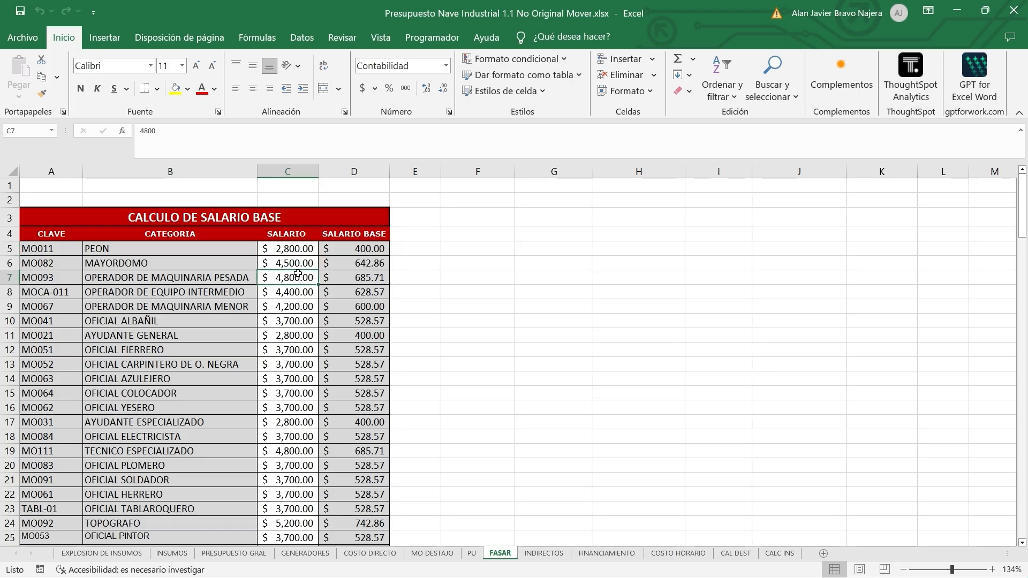
pyautogui.click(298, 293)
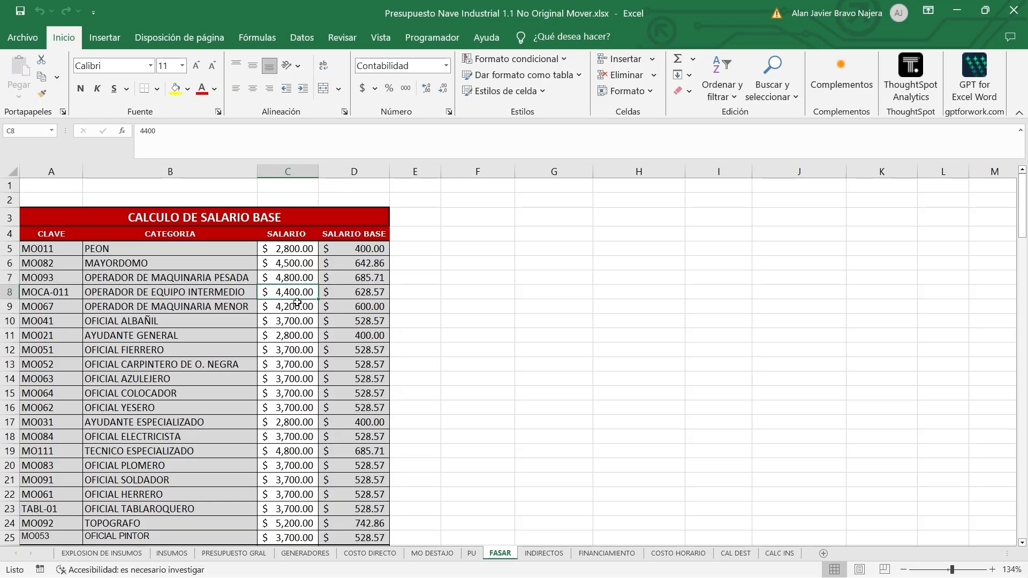
pyautogui.click(289, 309)
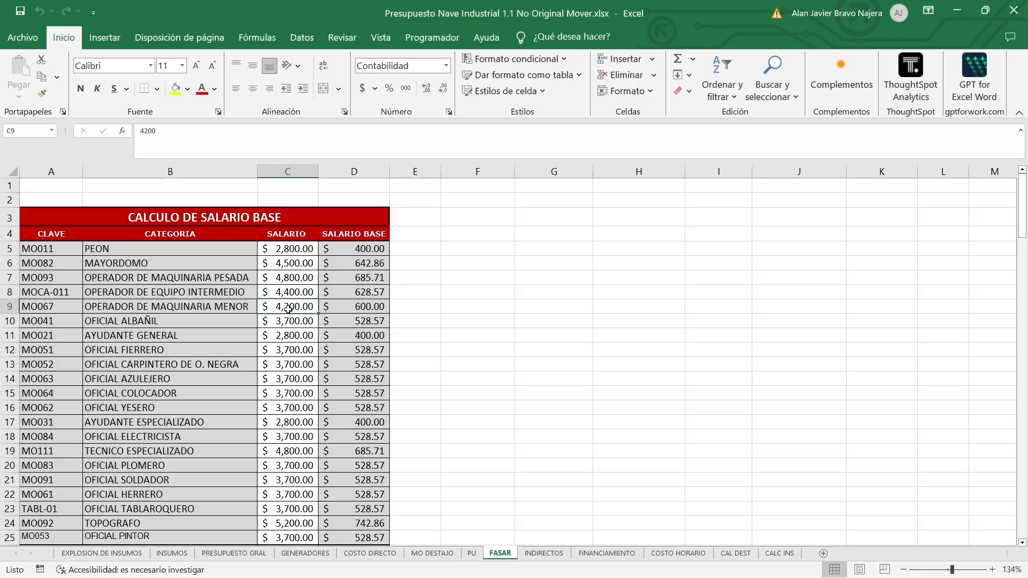
pyautogui.click(291, 324)
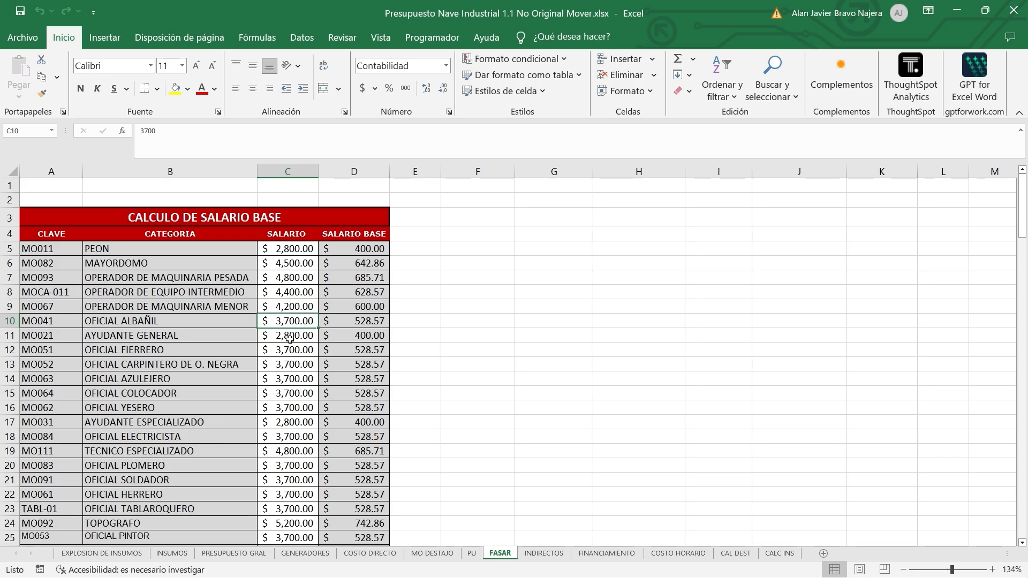
pyautogui.click(292, 340)
pyautogui.scroll(-1, 297, 321)
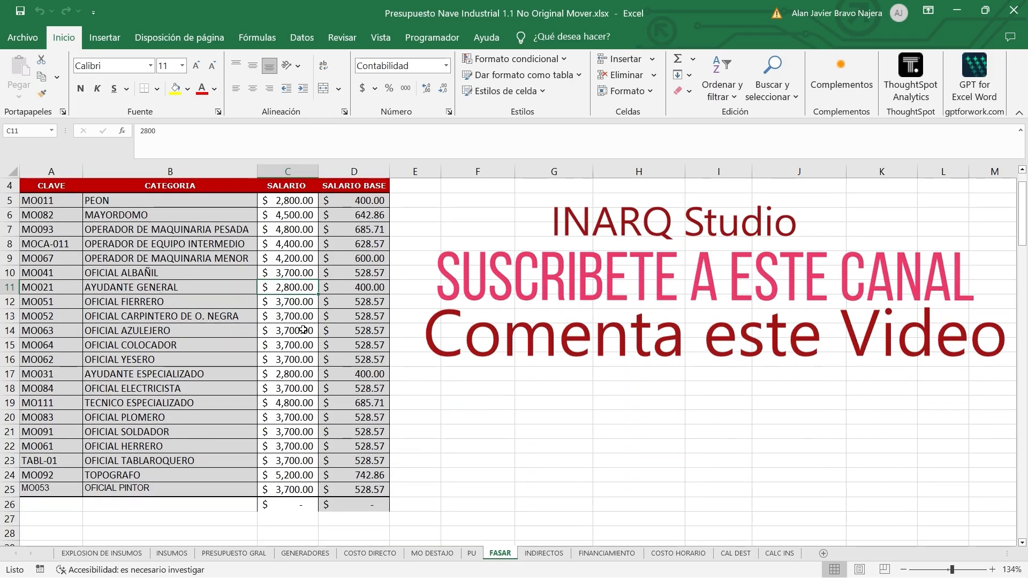
pyautogui.click(297, 303)
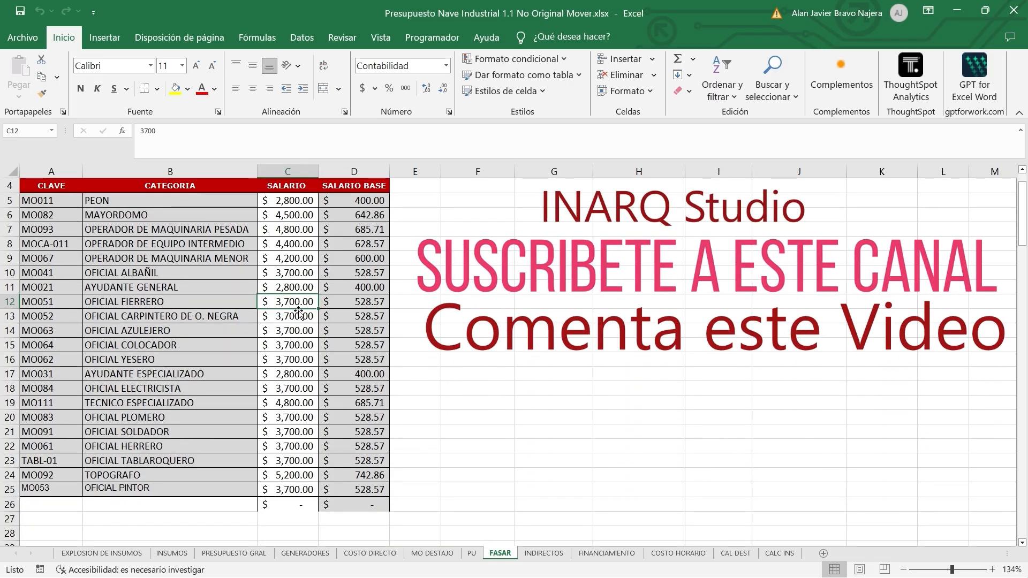
pyautogui.click(298, 317)
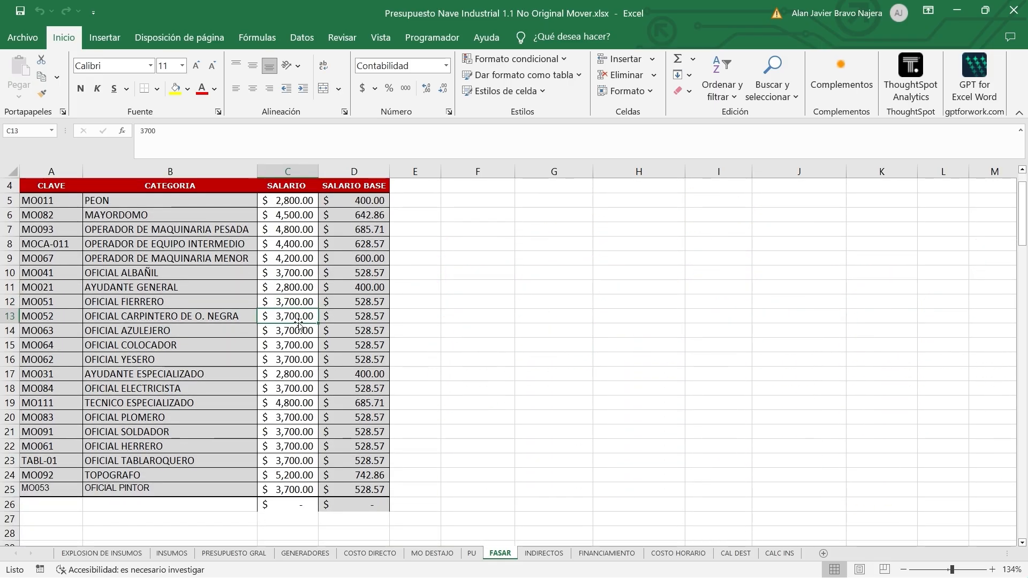
pyautogui.click(298, 358)
pyautogui.scroll(-1, 297, 353)
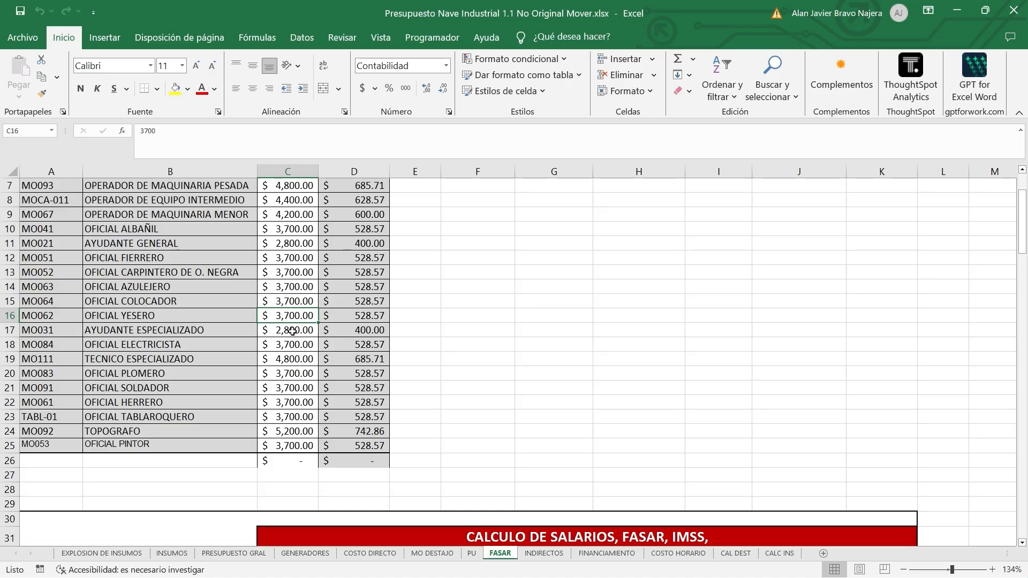
pyautogui.click(291, 331)
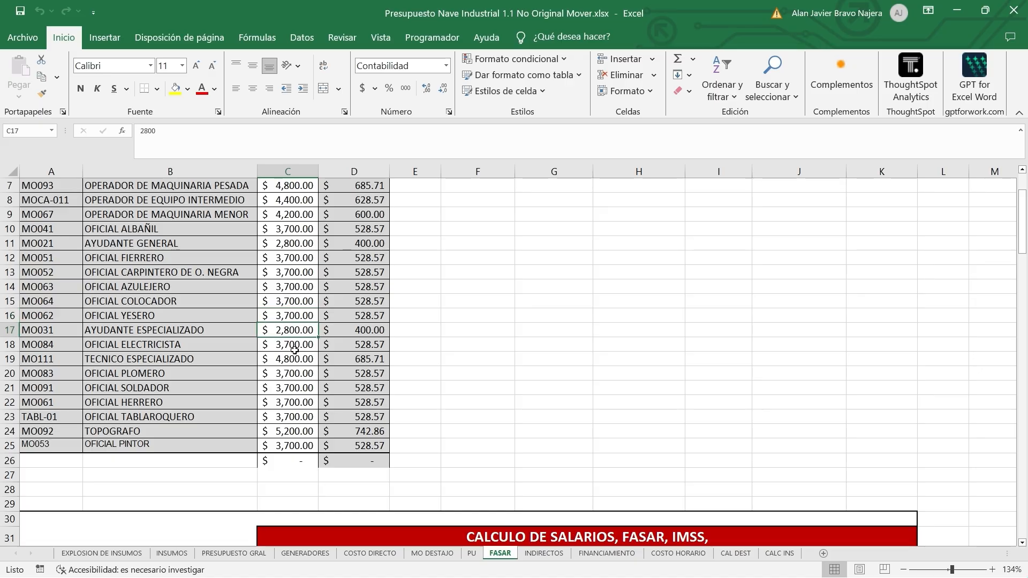
pyautogui.click(295, 345)
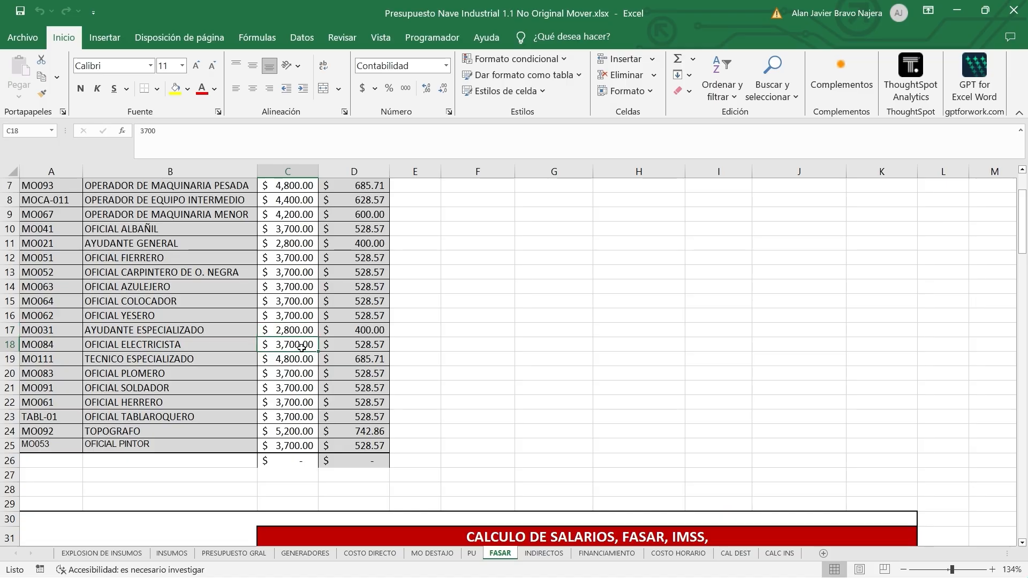
pyautogui.click(305, 366)
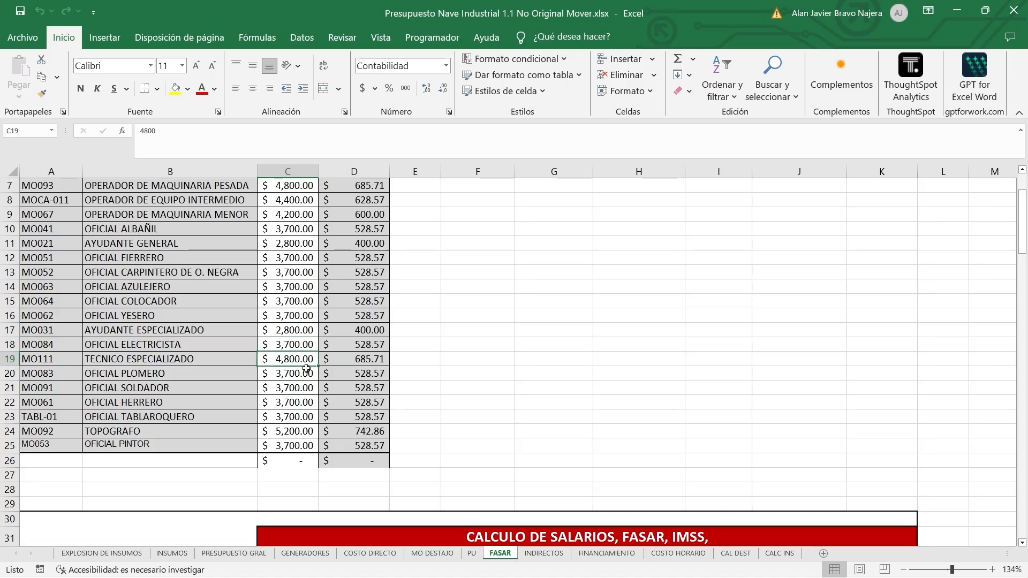
pyautogui.click(298, 374)
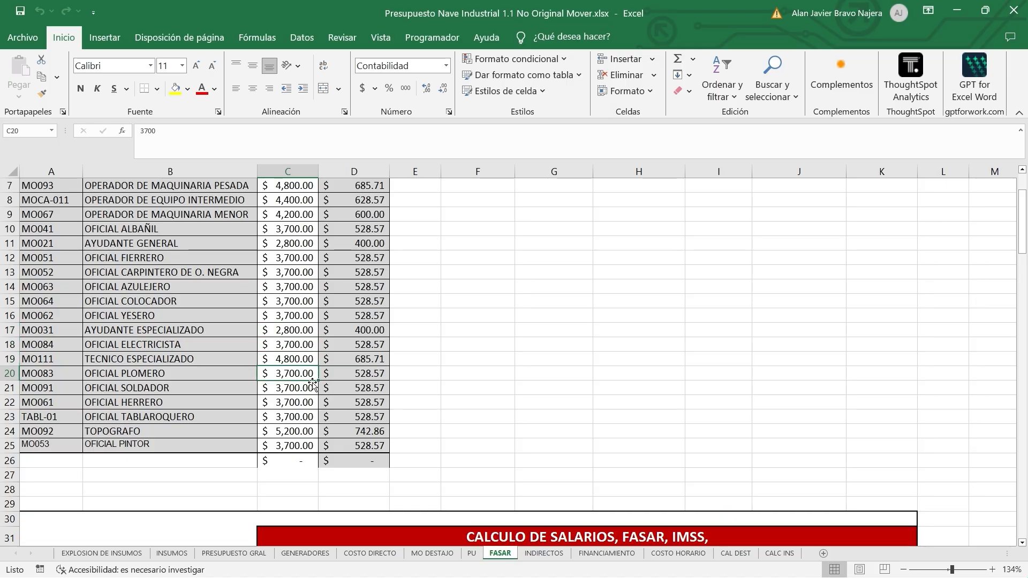
pyautogui.click(290, 392)
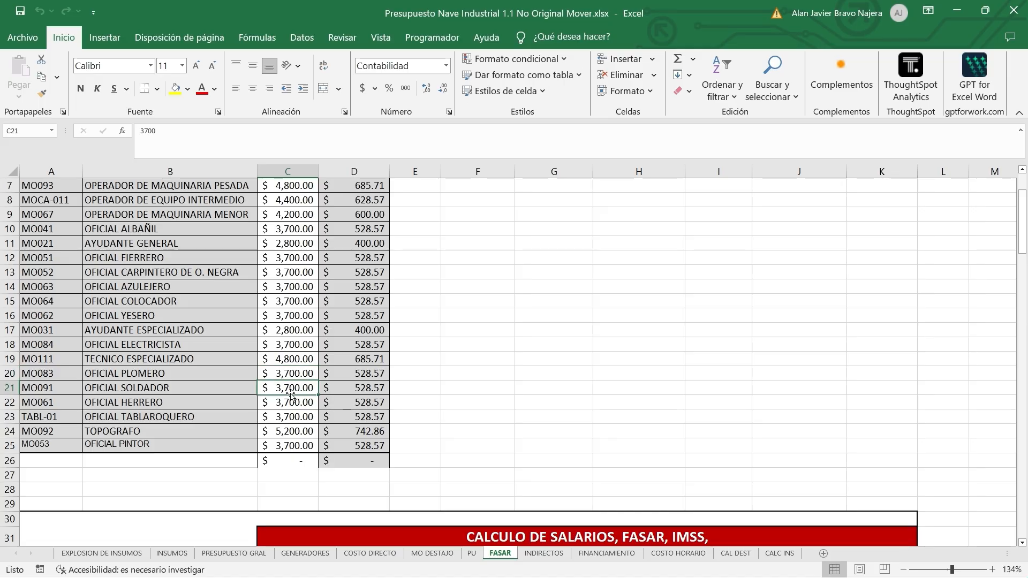
pyautogui.click(299, 405)
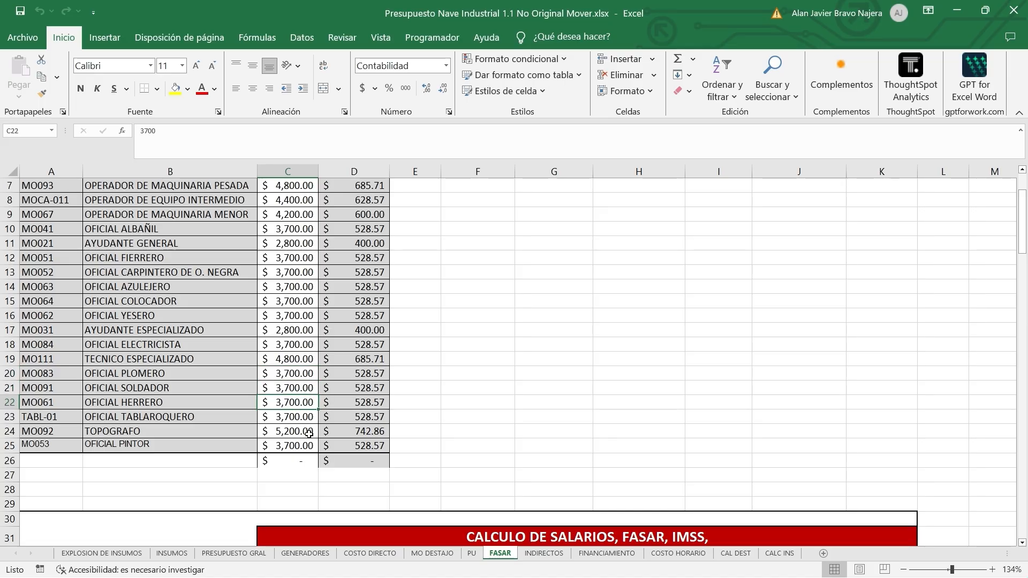
pyautogui.click(294, 419)
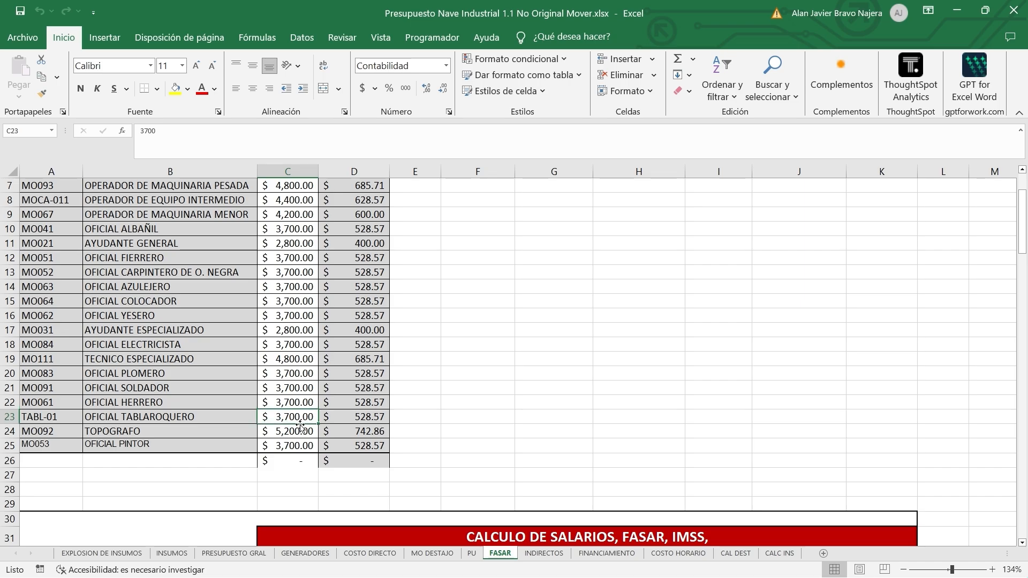
pyautogui.click(289, 433)
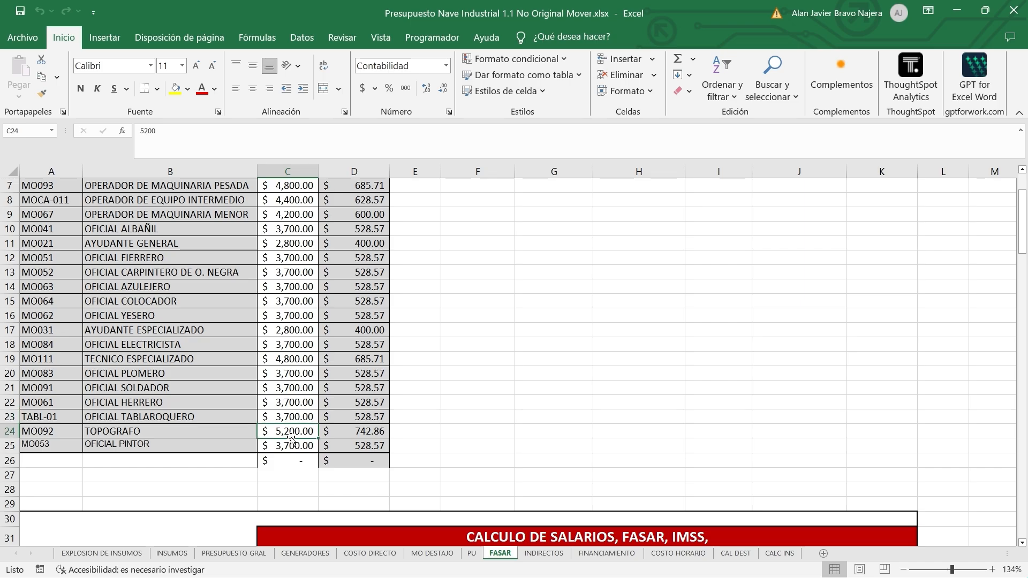
pyautogui.click(295, 445)
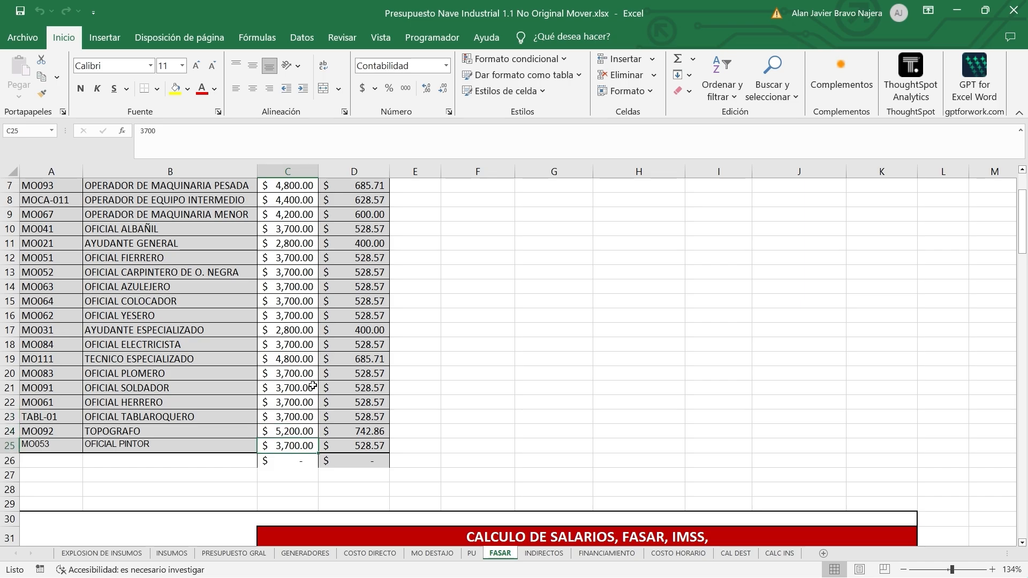
pyautogui.scroll(2, 313, 382)
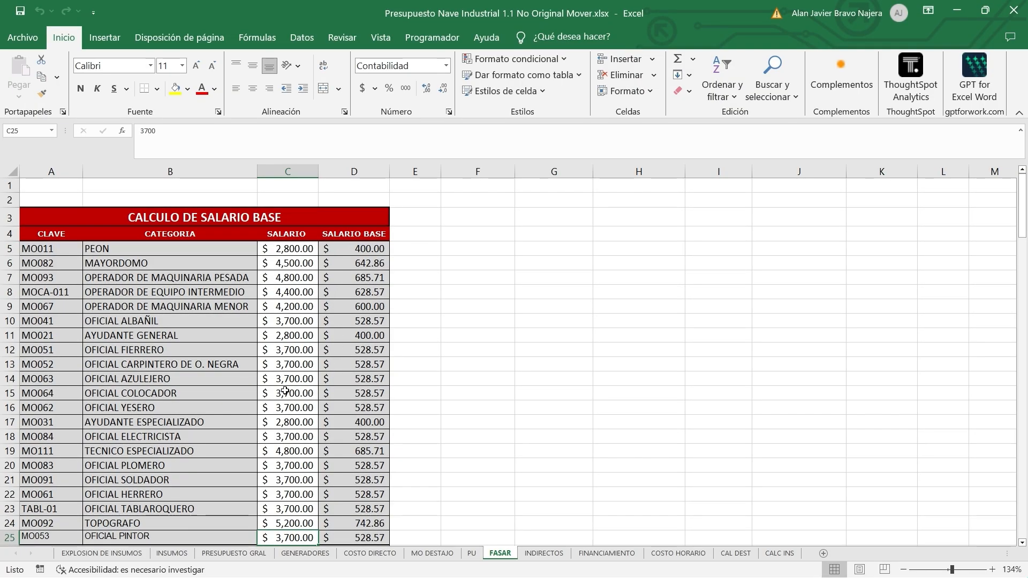
# Step: Inspect the SALARIO BASE formula for PEON in cell D5, keeping it as =C5/7
pyautogui.click(351, 249)
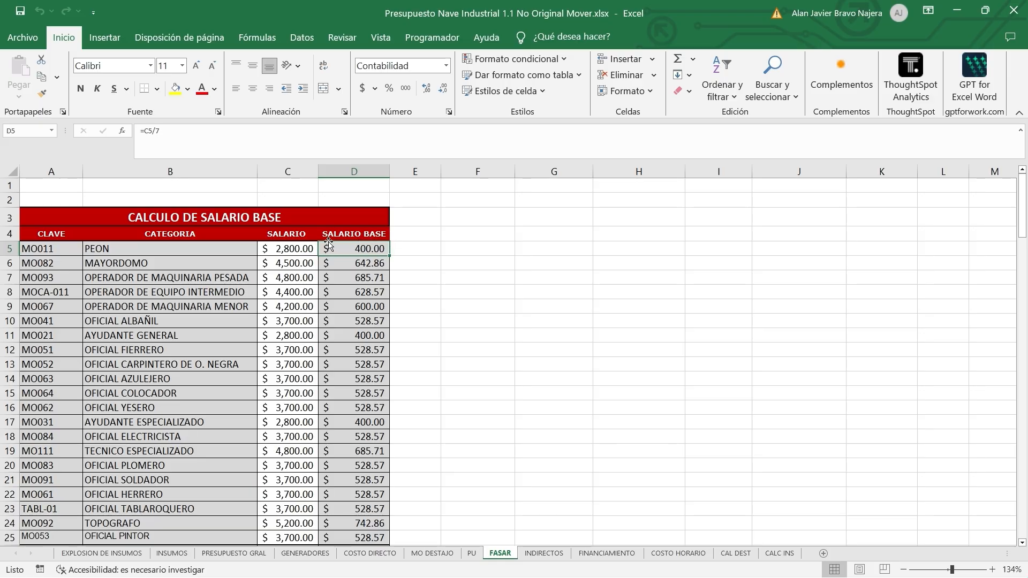
pyautogui.doubleClick(360, 250)
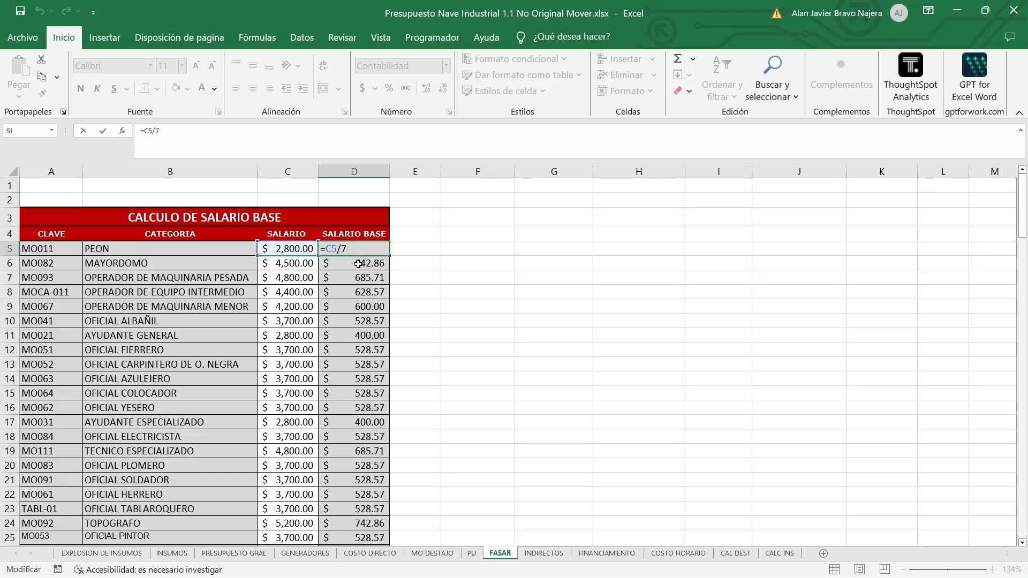
pyautogui.press('Return')
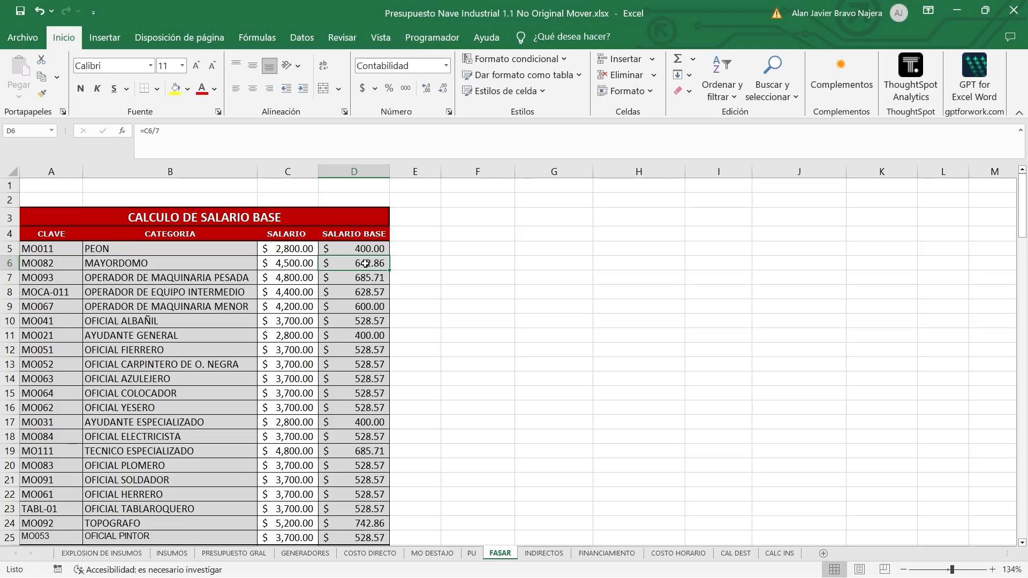
# Step: Fill the SALARIO BASE formula =C6/7 from D6 down to D25 and check the column of the base salary table
pyautogui.moveTo(389, 270); pyautogui.dragTo(389, 270)
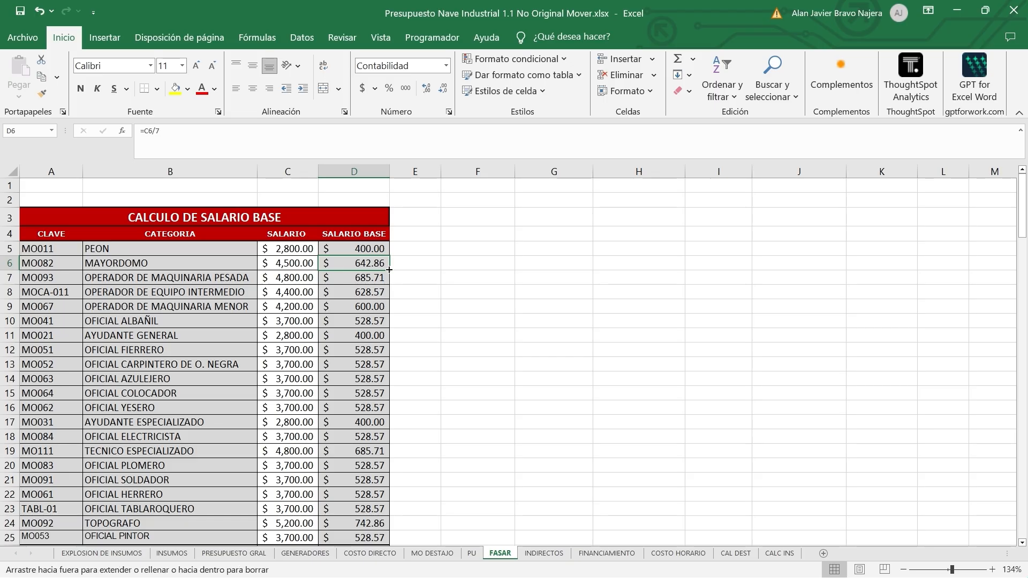
pyautogui.moveTo(389, 270)
pyautogui.mouseDown()
pyautogui.moveTo(389, 527)
pyautogui.moveTo(386, 512)
pyautogui.mouseUp()
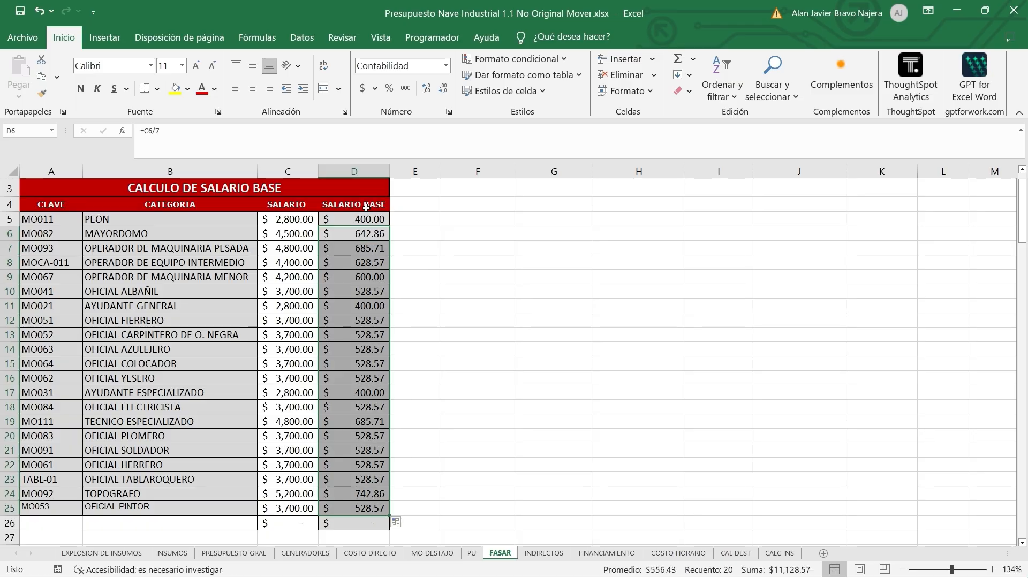
pyautogui.click(370, 262)
pyautogui.click(370, 221)
pyautogui.scroll(-4, 373, 221)
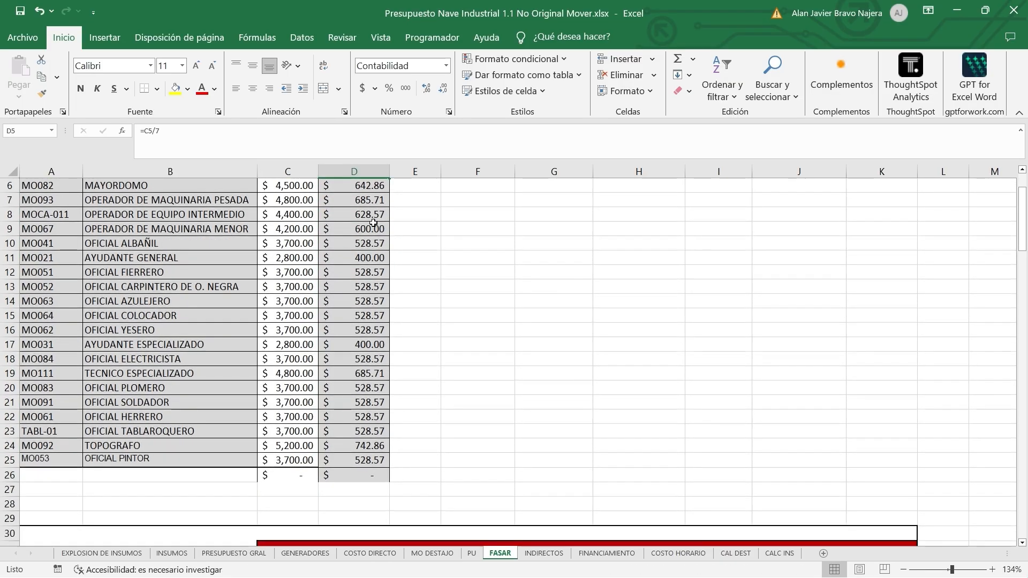
pyautogui.scroll(2, 374, 221)
pyautogui.scroll(3, 373, 222)
# Step: Examine the total paid days (Tp), Tp / Tl and FSBC rows of the FACTOR DE SALARIO REAL table, including the FSBC formula in H81
pyautogui.scroll(-12, 373, 221)
pyautogui.scroll(-9, 373, 221)
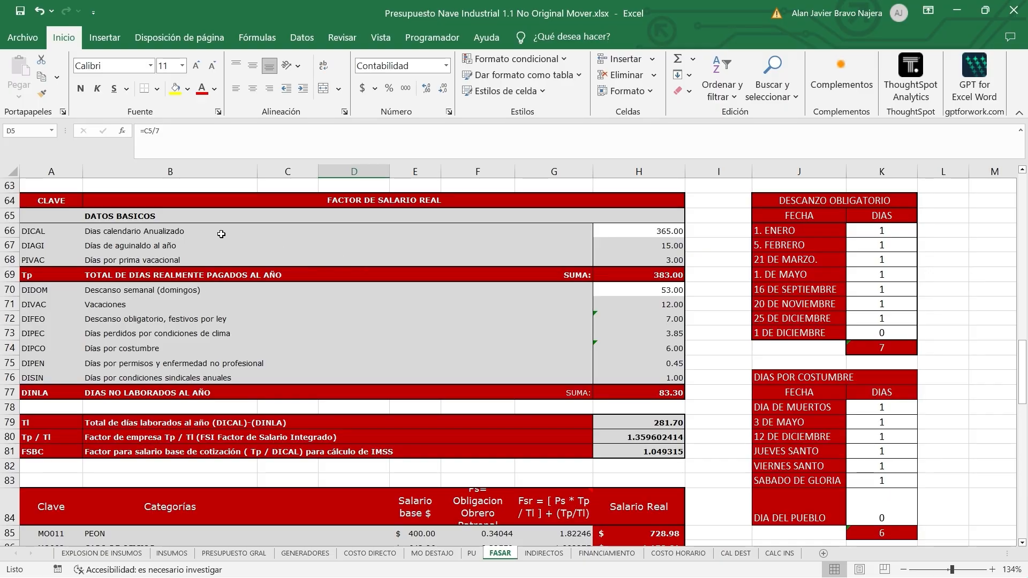
pyautogui.click(236, 274)
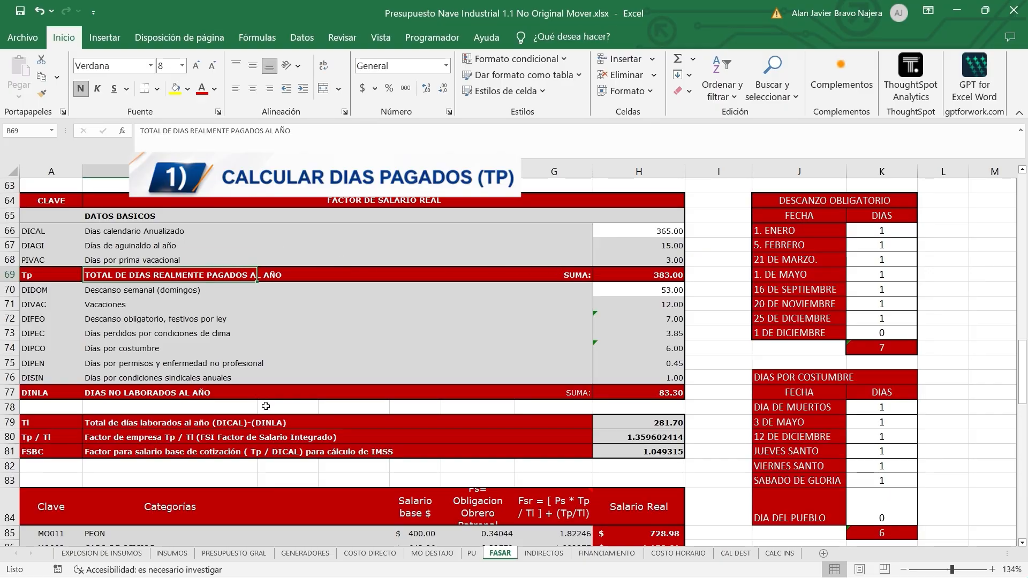
pyautogui.click(155, 434)
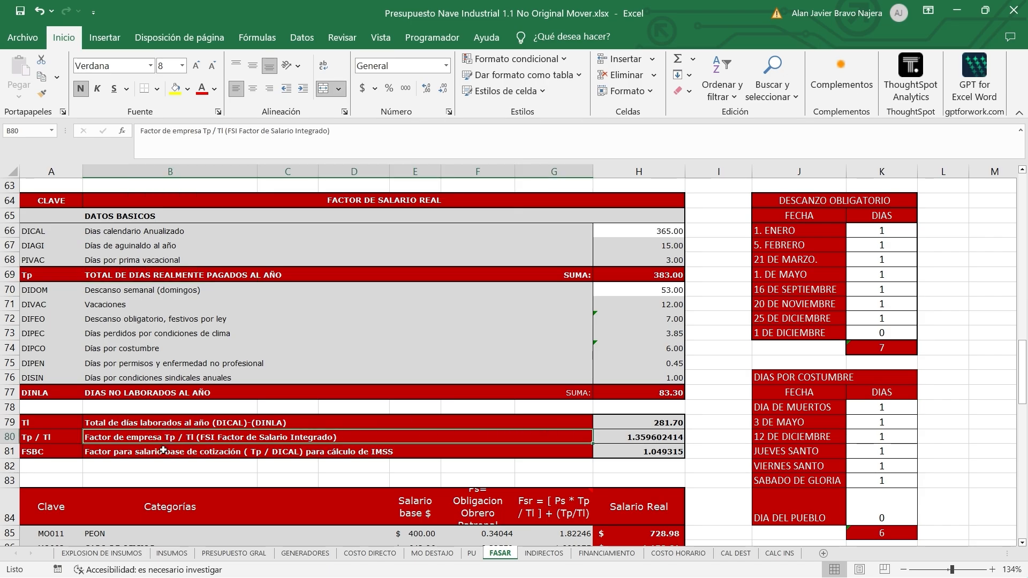
pyautogui.click(249, 453)
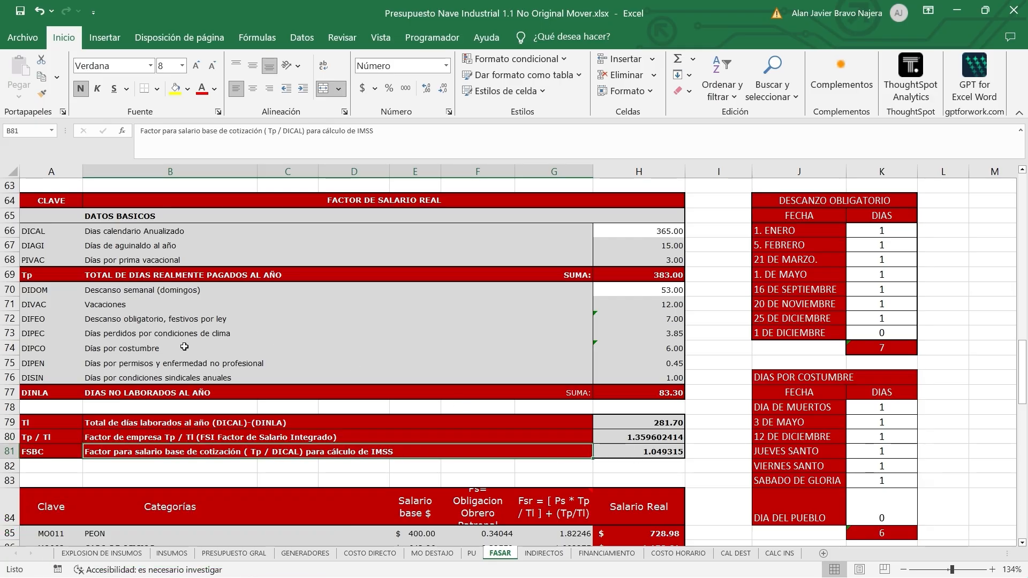
pyautogui.click(645, 454)
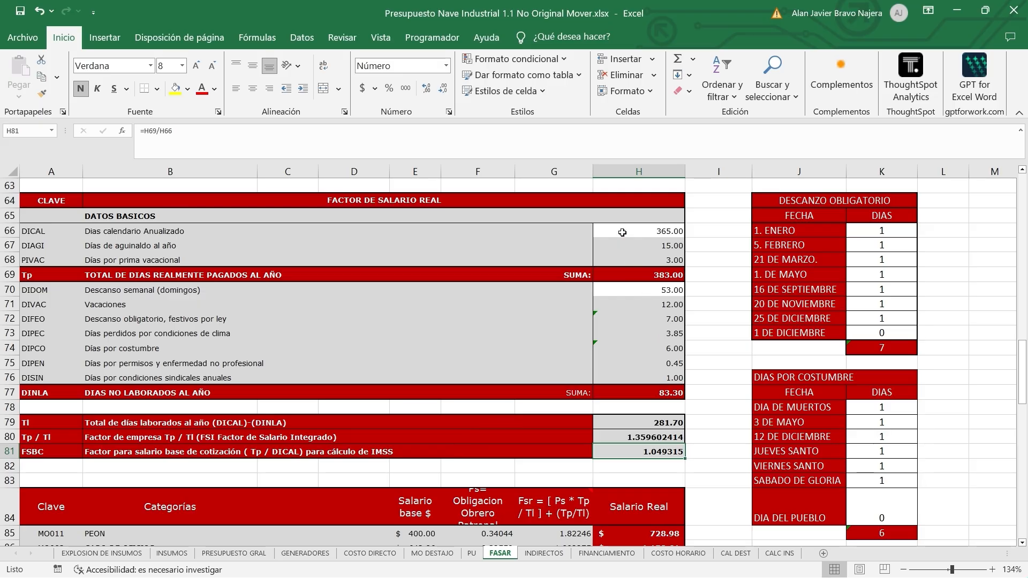
# Step: Examine the calendar days, aguinaldo days and prima vacacional days in H66:H68, consulting the system calendar for the current year
pyautogui.click(132, 233)
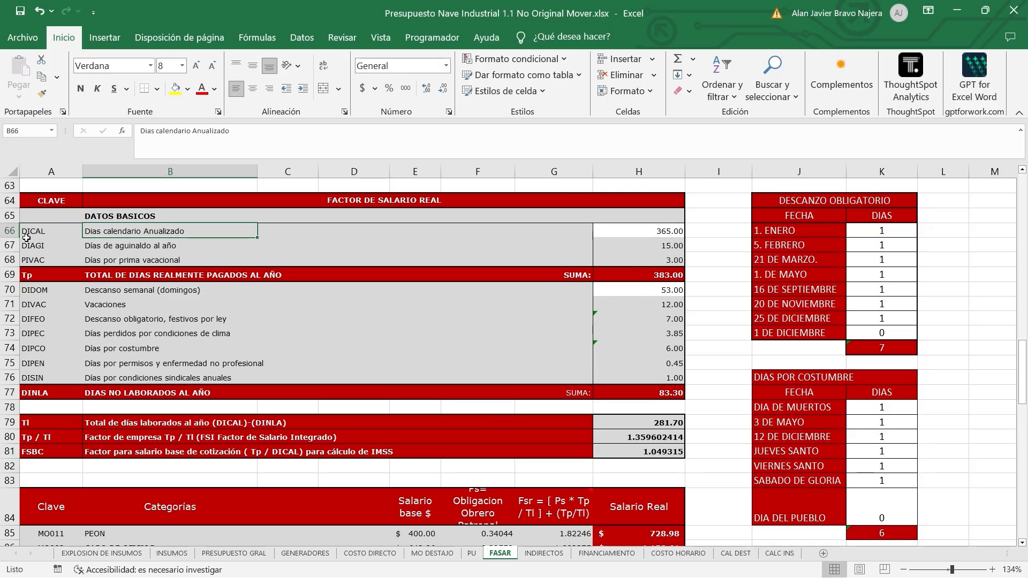
pyautogui.click(649, 235)
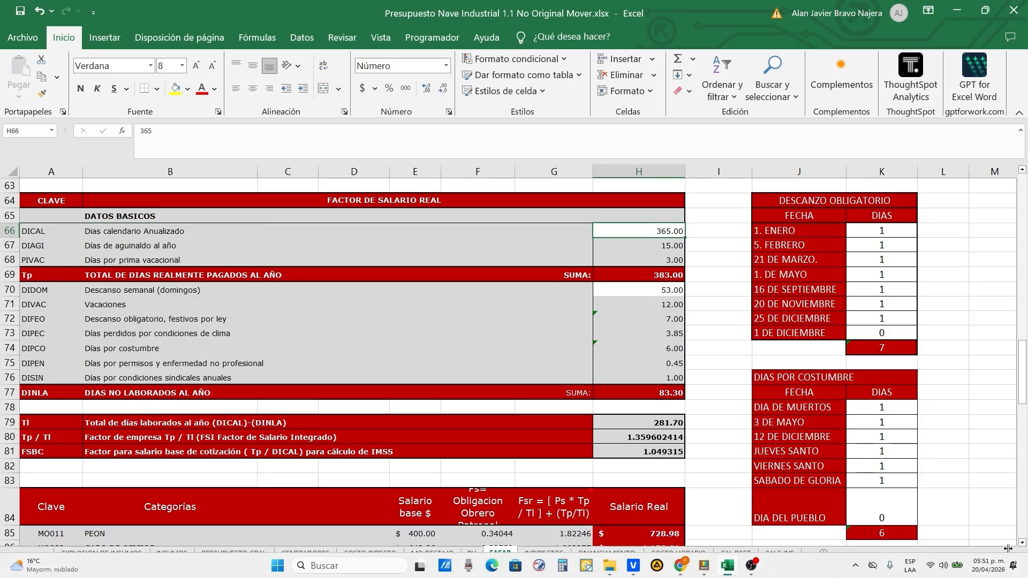
pyautogui.click(996, 572)
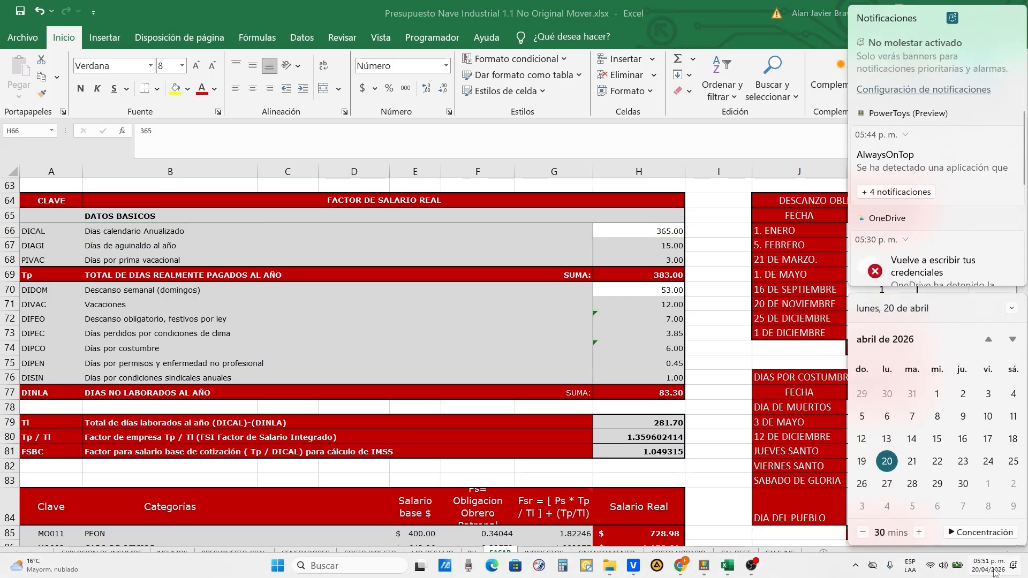
pyautogui.click(606, 230)
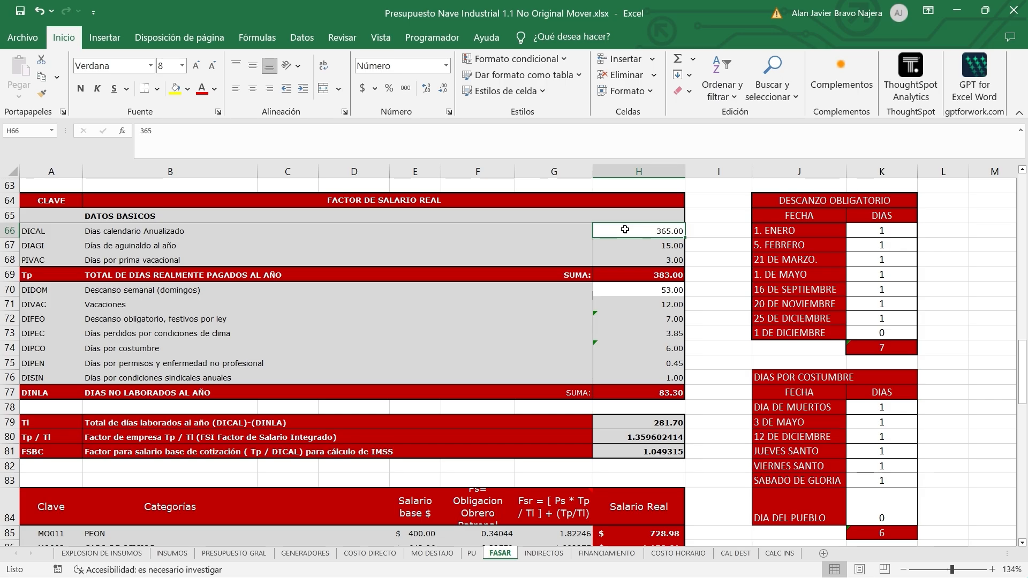
pyautogui.click(634, 248)
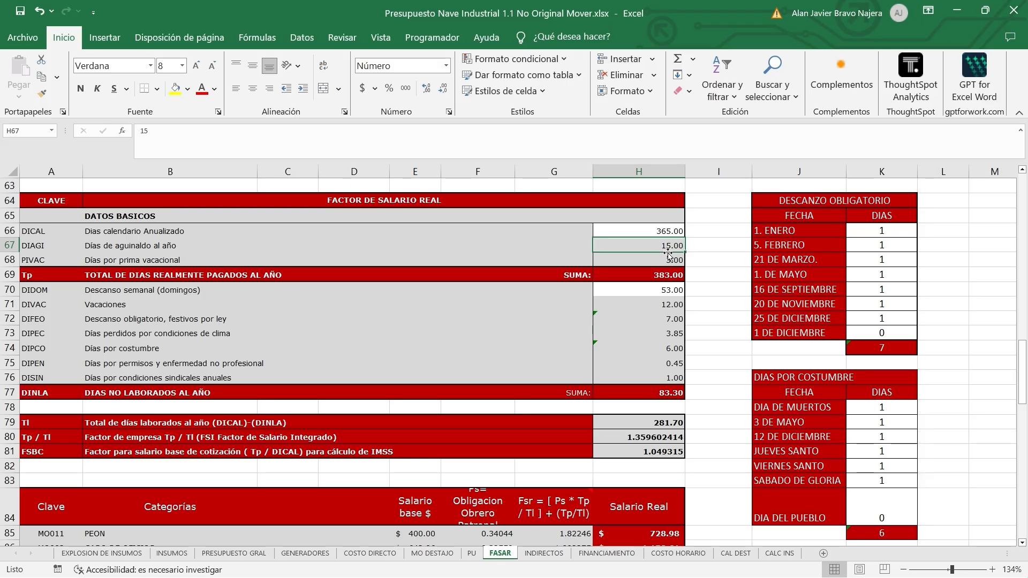
pyautogui.click(640, 264)
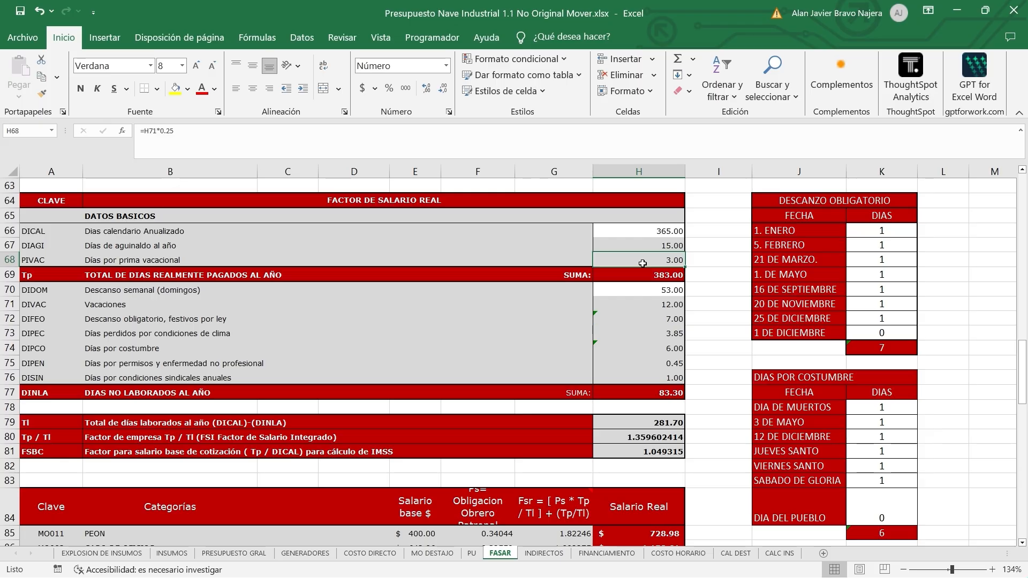
# Step: Inspect the formulas for the prima vacacional days in H68 and the total paid days (Tp) in H69
pyautogui.doubleClick(648, 260)
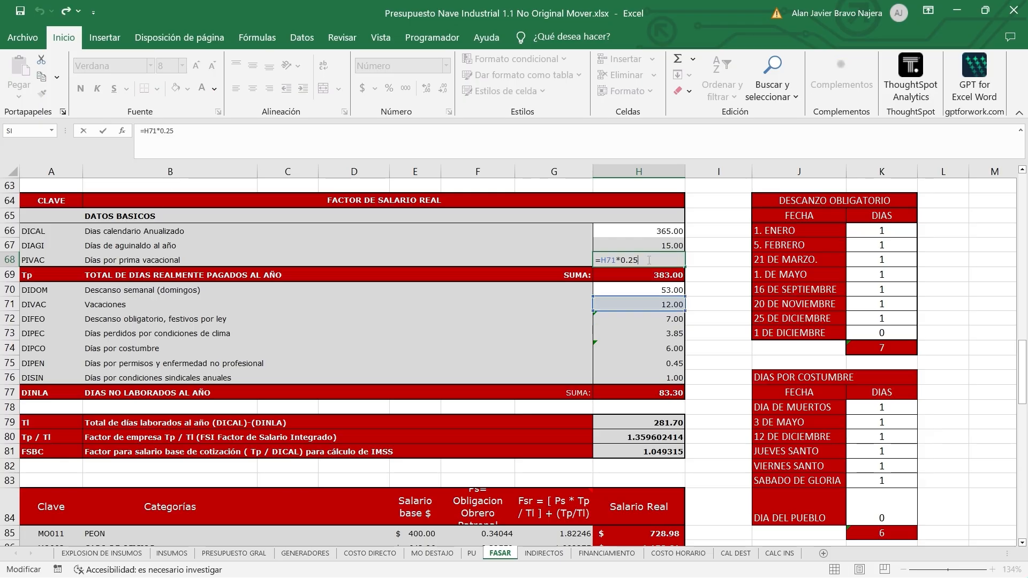
pyautogui.press('Escape')
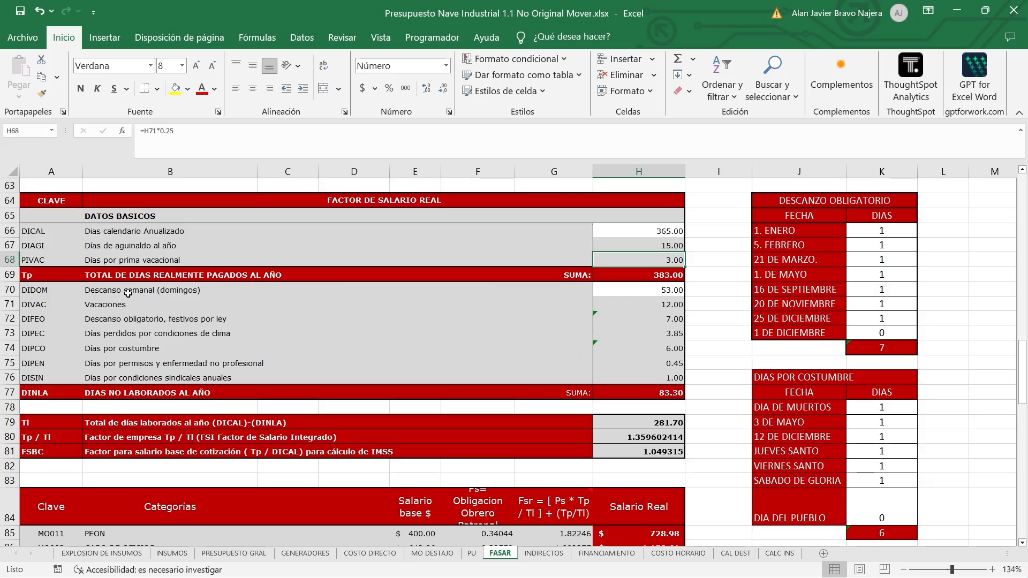
pyautogui.doubleClick(668, 276)
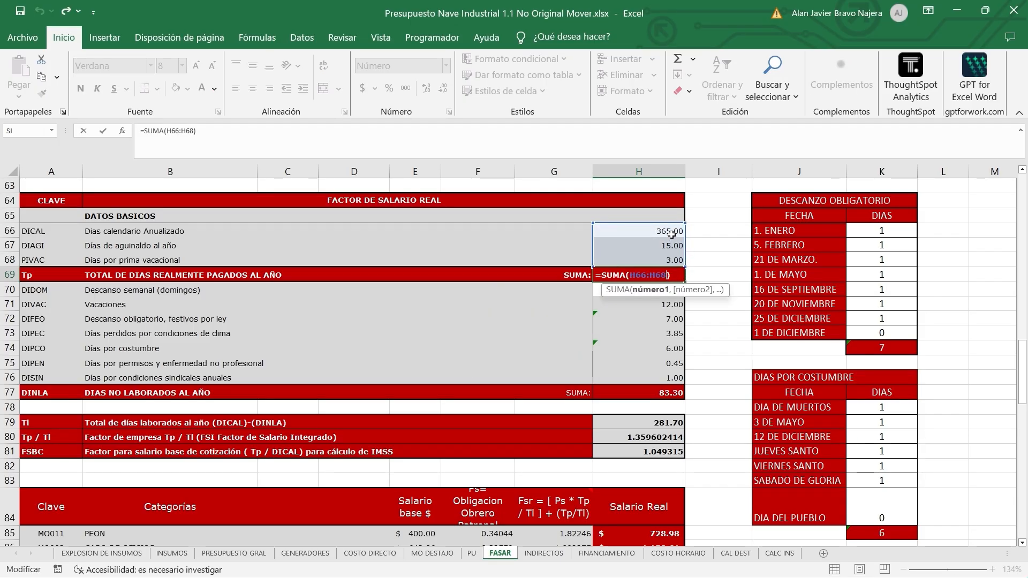
pyautogui.press('Escape')
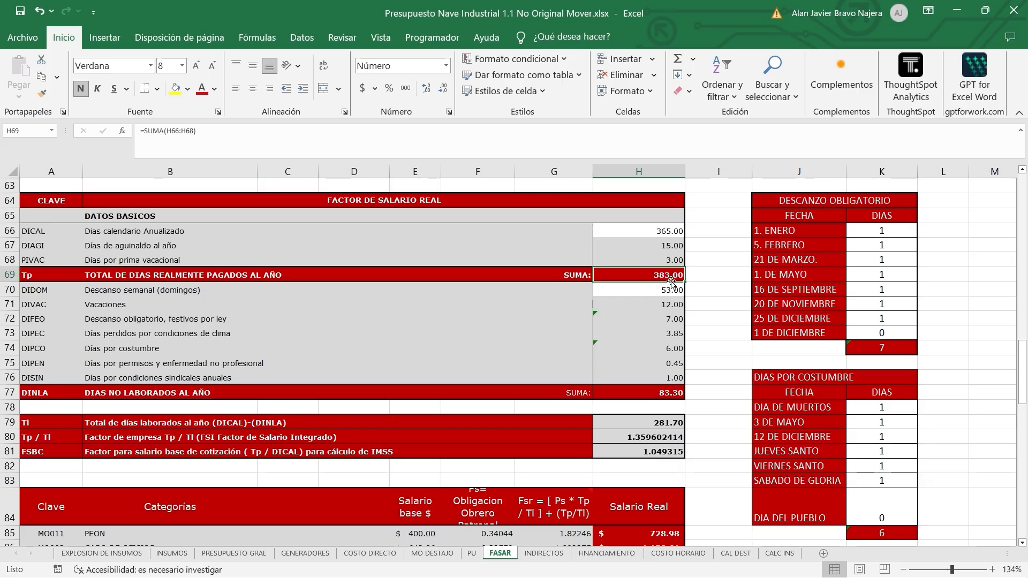
pyautogui.scroll(-1, 663, 283)
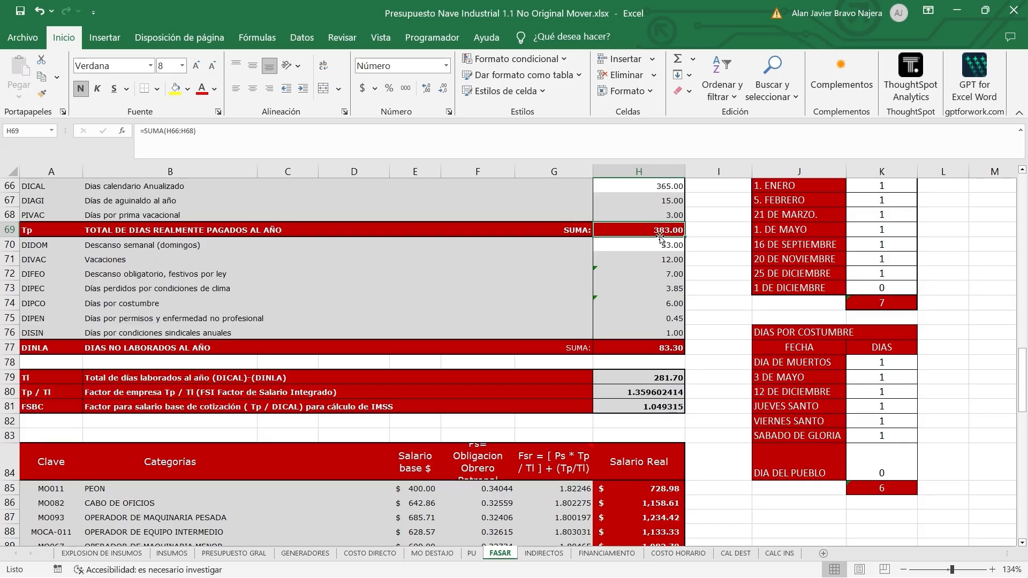
pyautogui.scroll(2, 660, 229)
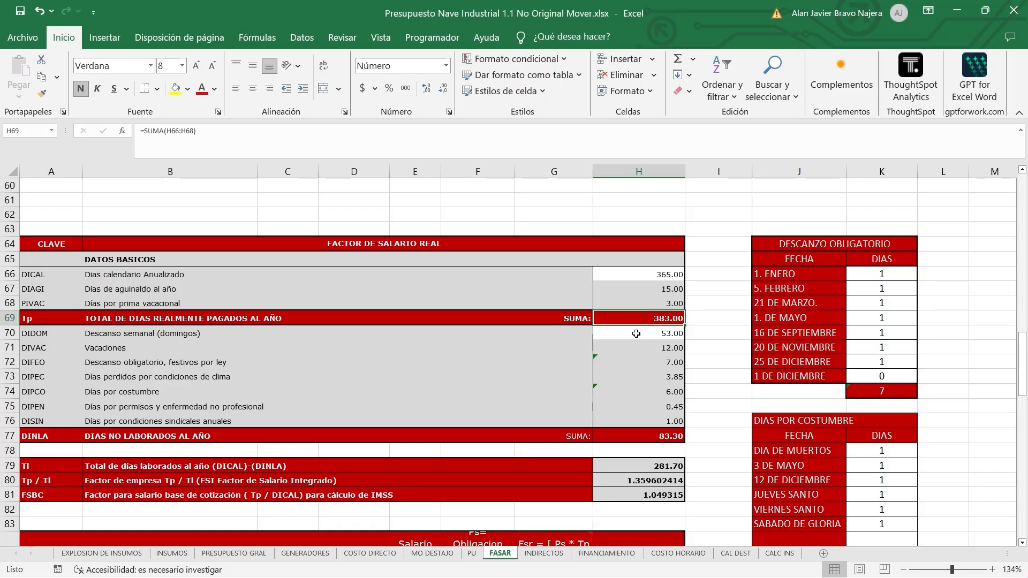
pyautogui.scroll(-1, 636, 334)
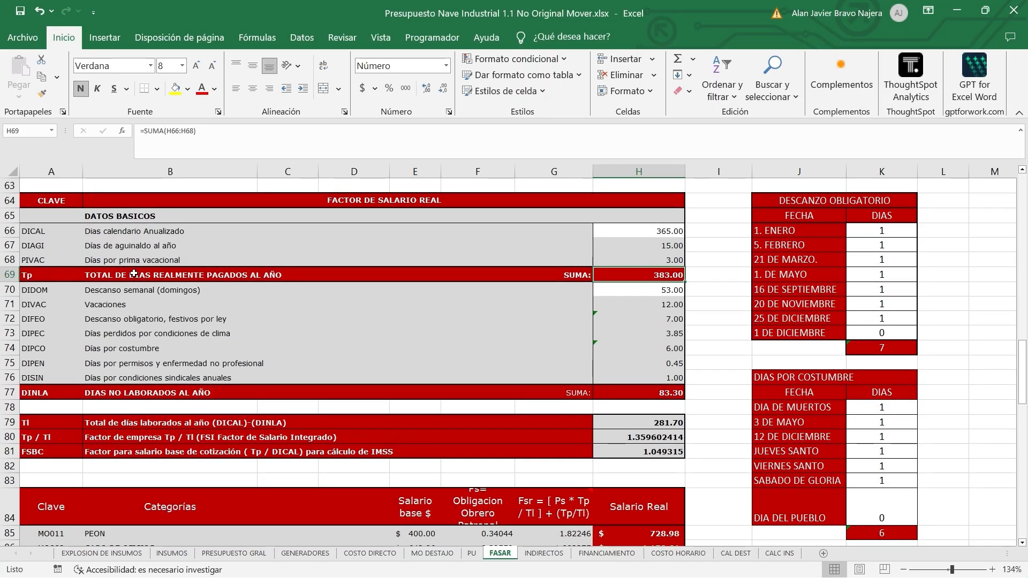
# Step: Examine the Tp and DIAS NO LABORADOS rows and the weekly rest days (DIDOM) in H70, consulting the system calendar
pyautogui.click(136, 275)
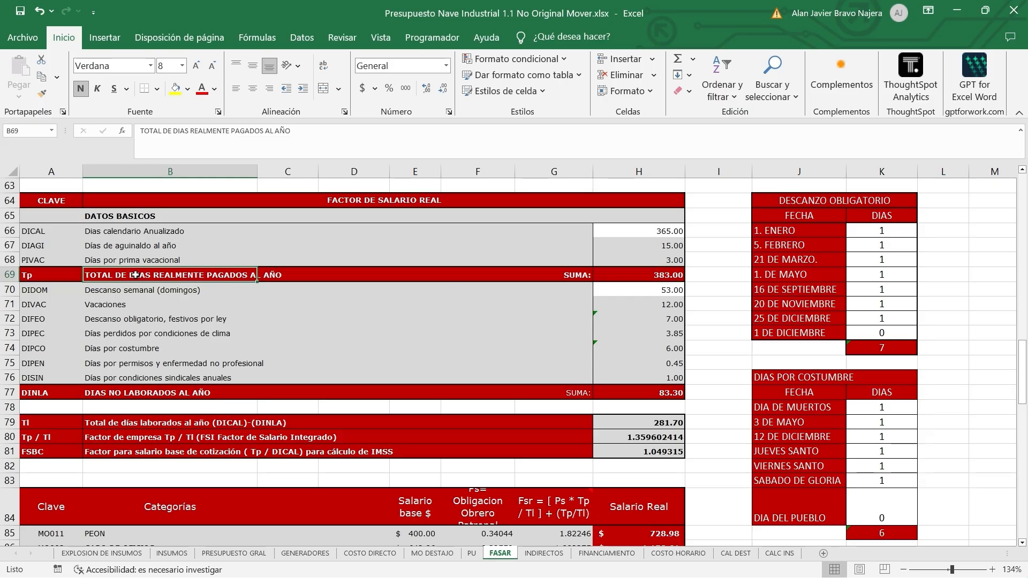
pyautogui.click(169, 395)
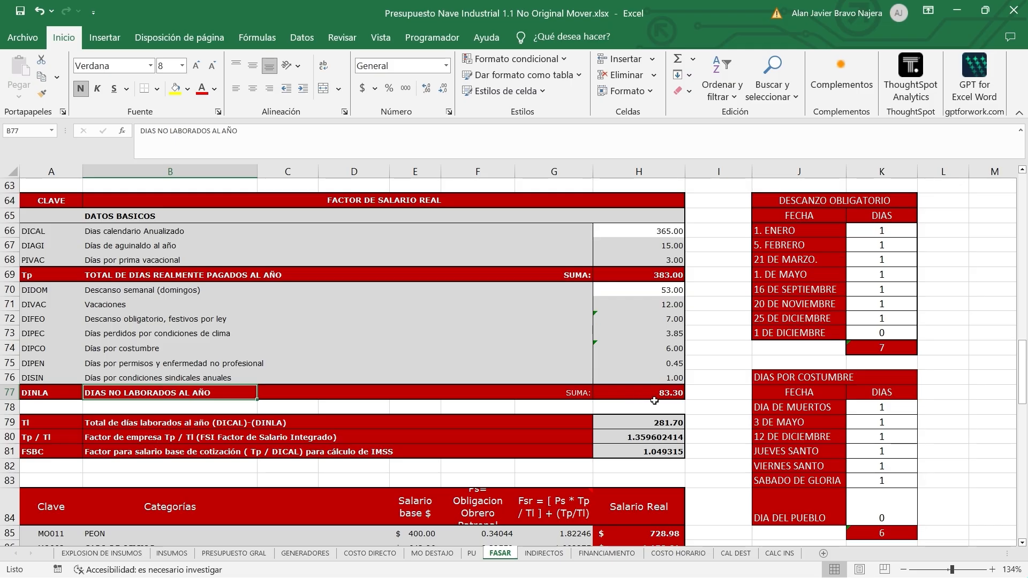
pyautogui.click(115, 290)
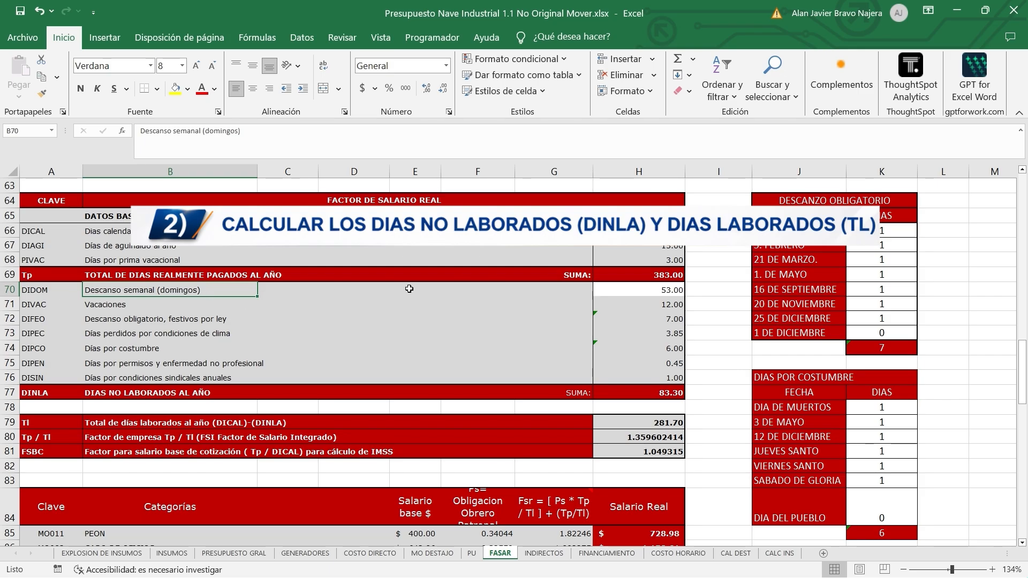
pyautogui.moveTo(946, 577)
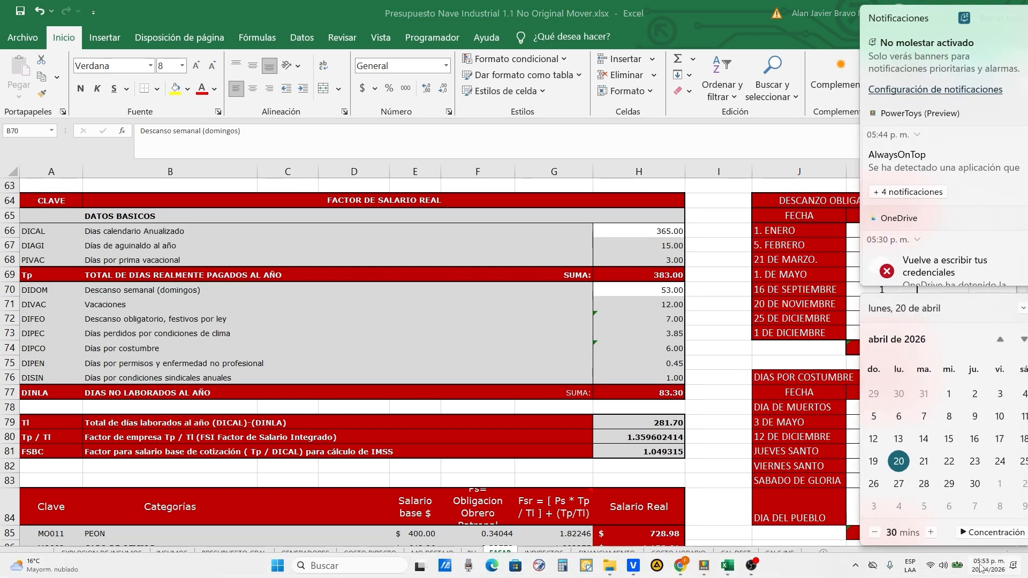
pyautogui.click(981, 566)
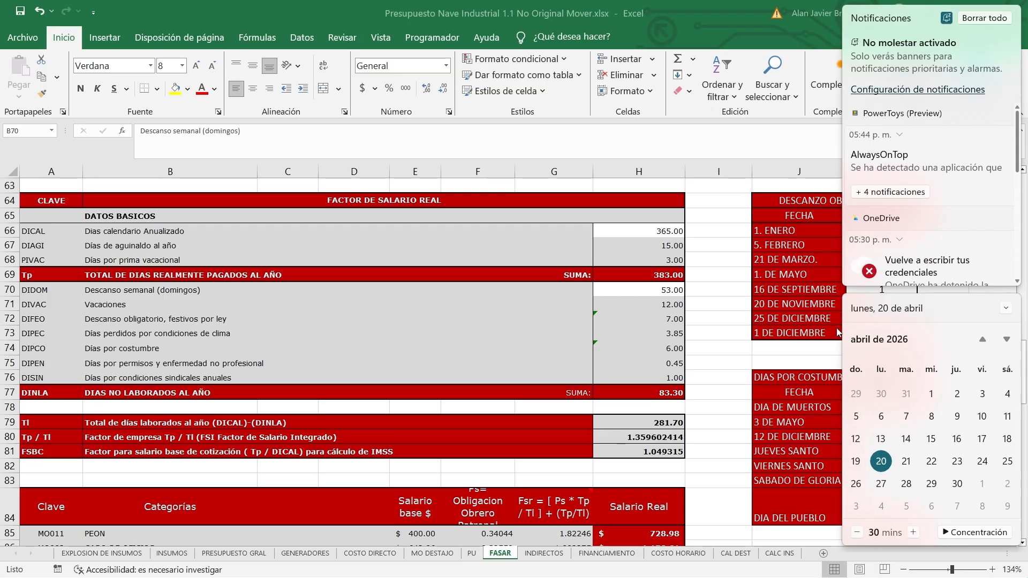
pyautogui.click(640, 289)
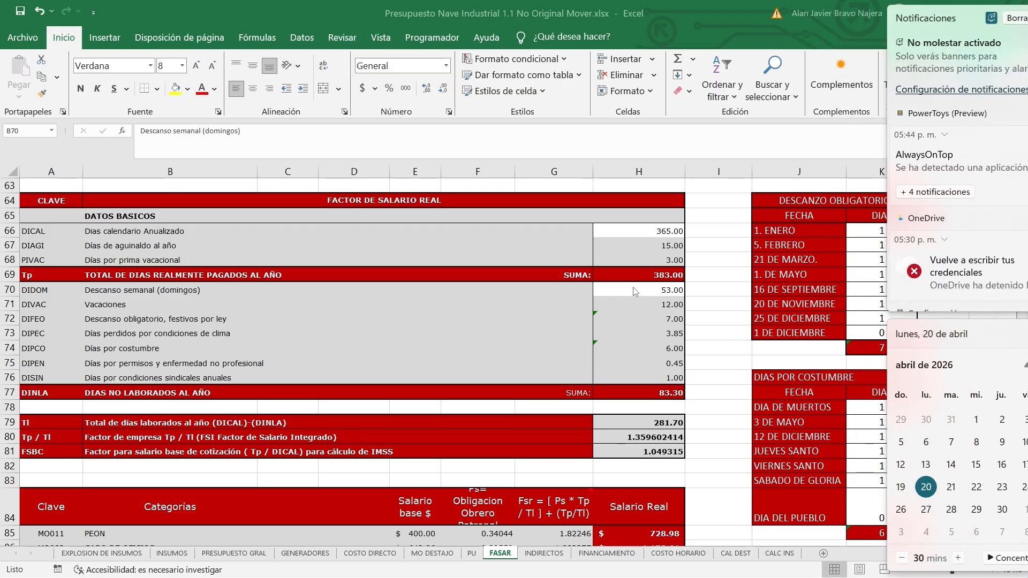
pyautogui.click(641, 289)
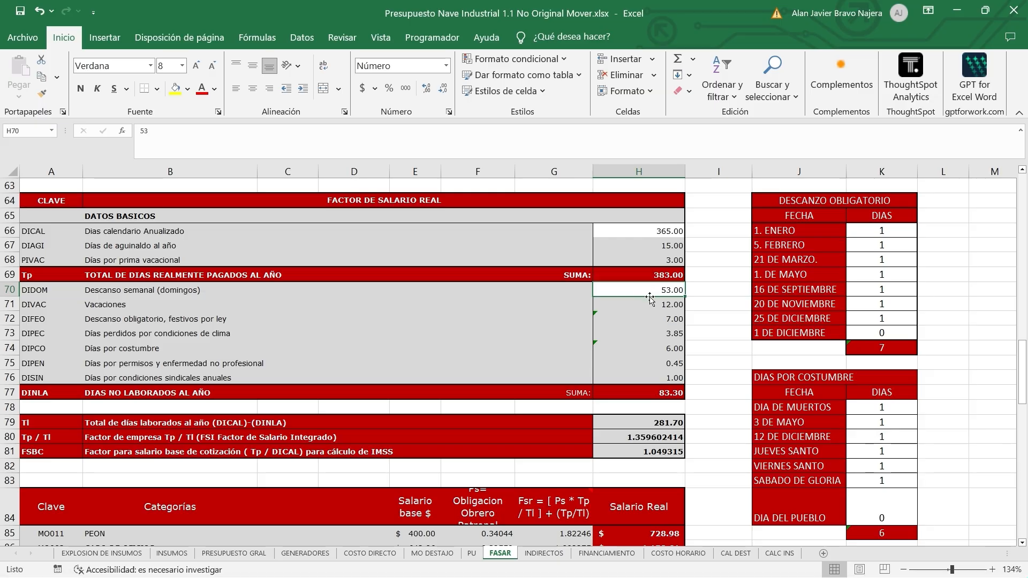
# Step: Examine the vacation days (DIVAC) in H71 and the mandatory rest days (DIFEO) in H72
pyautogui.click(102, 305)
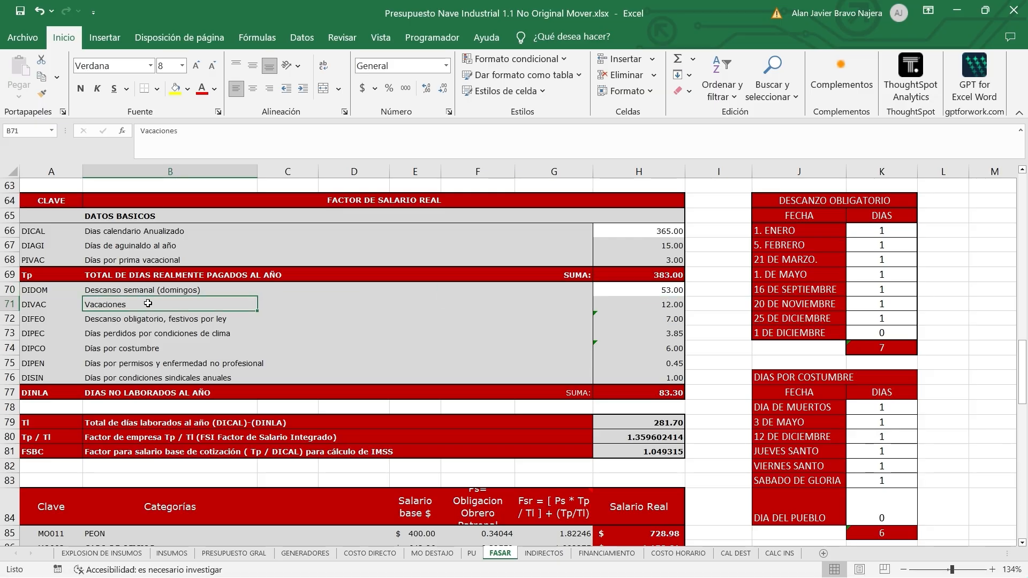
pyautogui.click(640, 304)
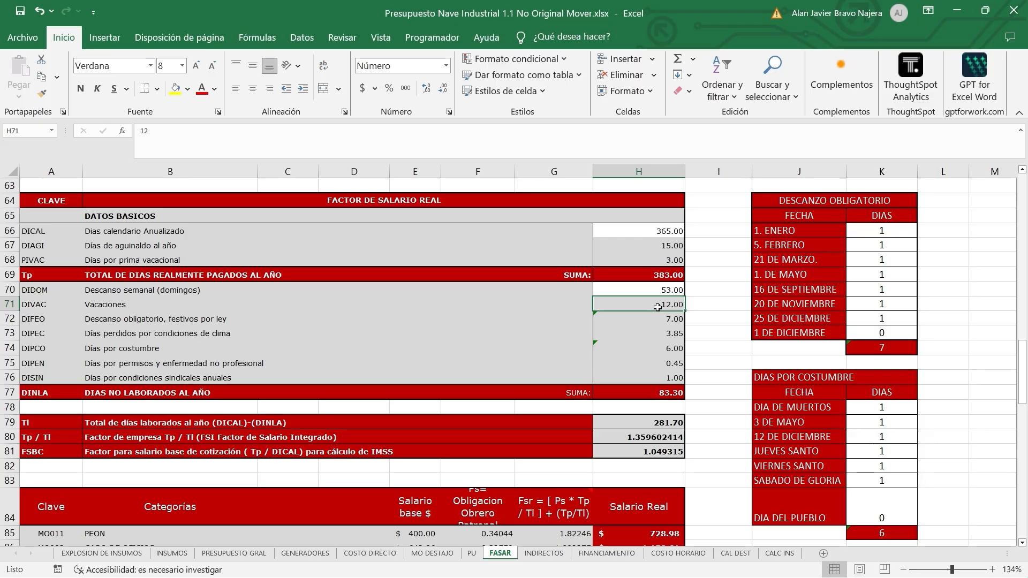
pyautogui.click(587, 320)
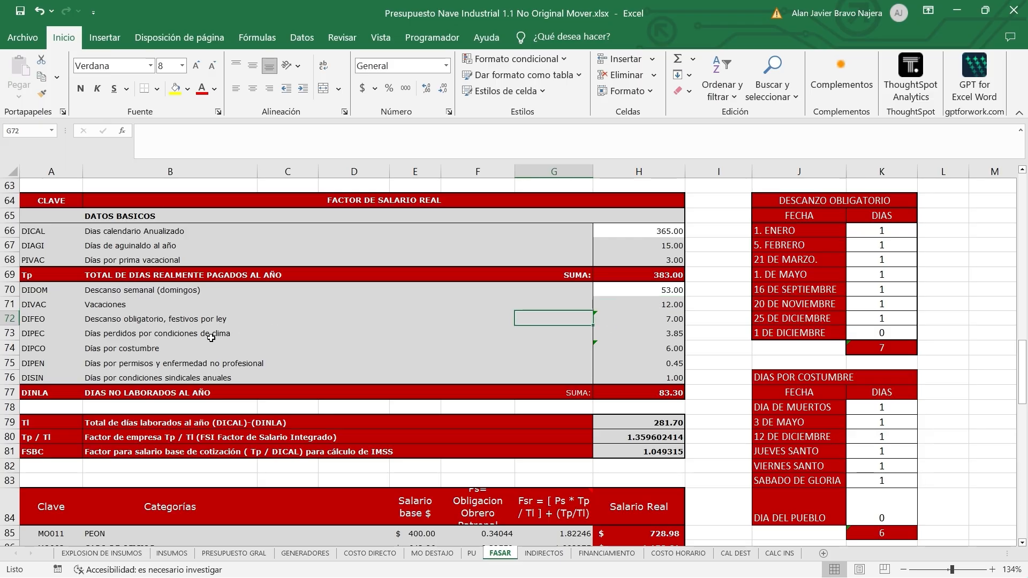
pyautogui.click(91, 322)
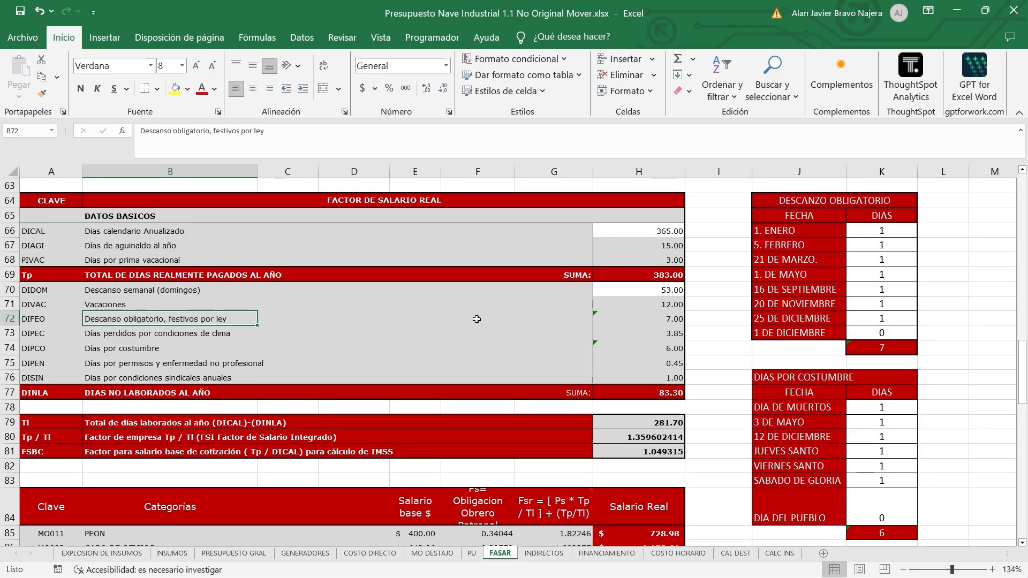
pyautogui.click(634, 320)
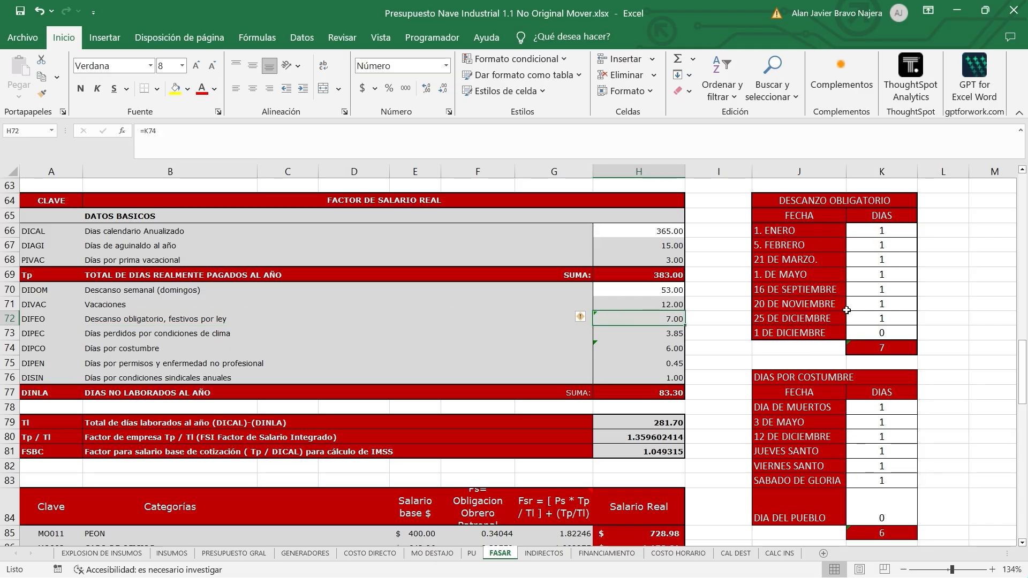
# Step: Review each date in the DESCANZO OBLIGATORIO table, from 1. ENERO through 1 DE DICIEMBRE
pyautogui.click(813, 203)
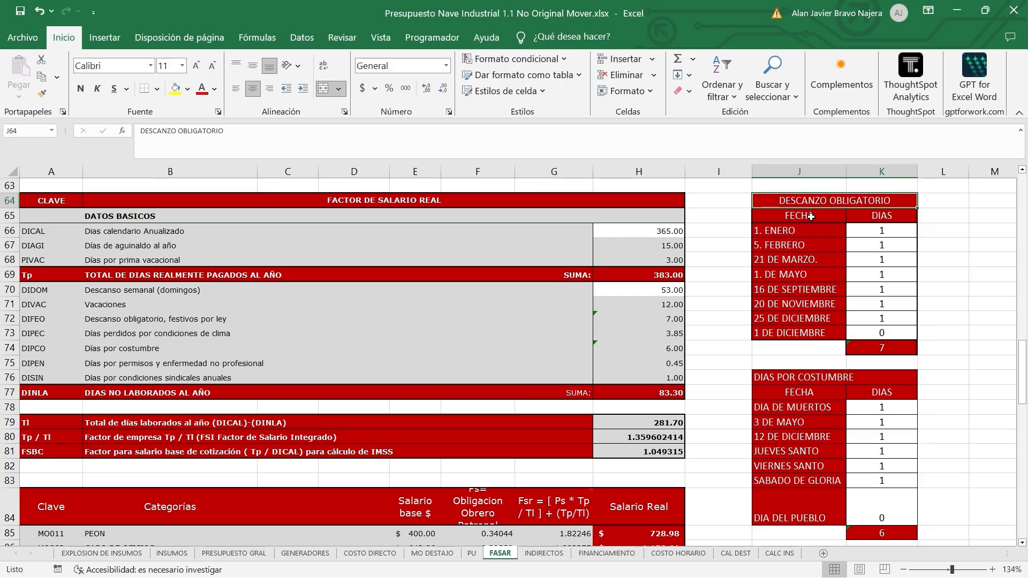
pyautogui.click(803, 231)
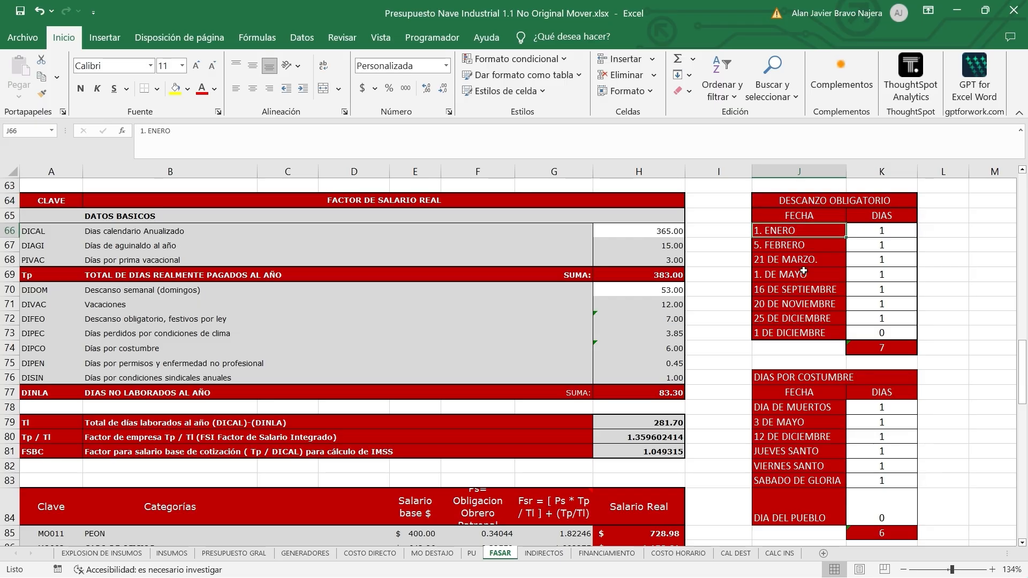
pyautogui.click(800, 248)
pyautogui.click(798, 262)
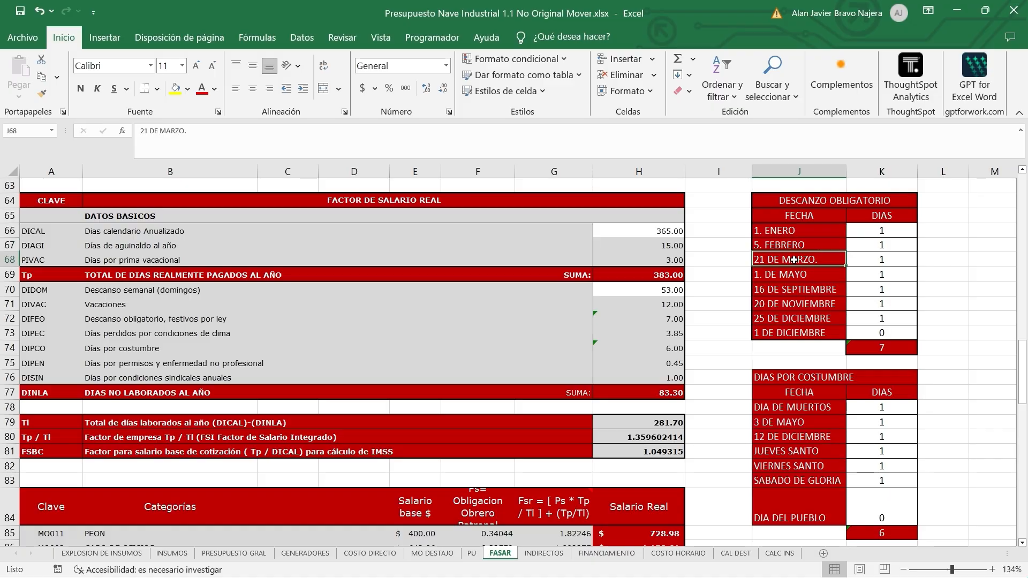
pyautogui.click(797, 276)
pyautogui.click(795, 292)
pyautogui.click(794, 304)
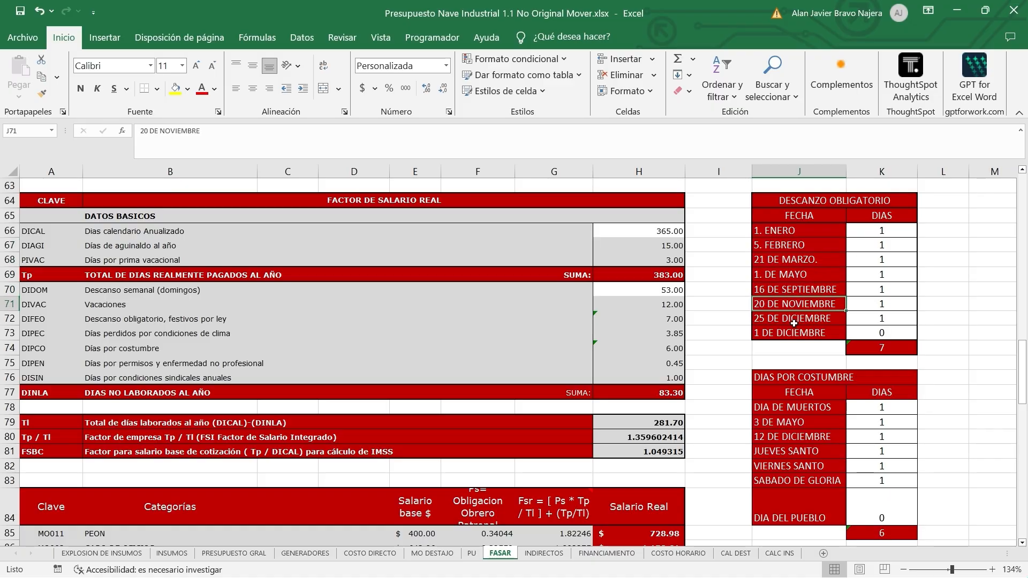
pyautogui.click(794, 320)
pyautogui.click(791, 334)
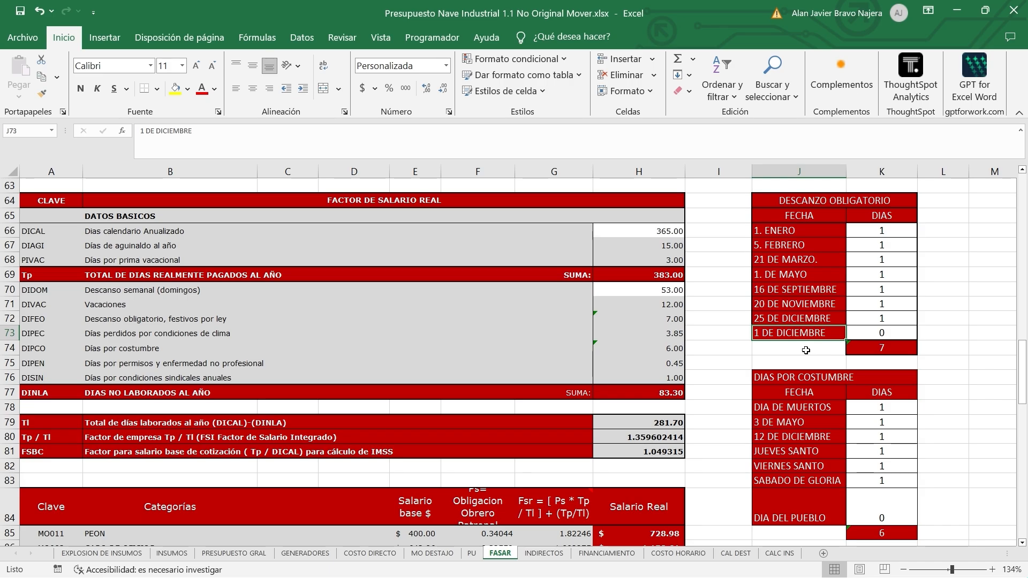
# Step: Inspect the mandatory rest total formula in K74 and the DIFEO formula in H72, keeping it as =K74
pyautogui.doubleClick(869, 348)
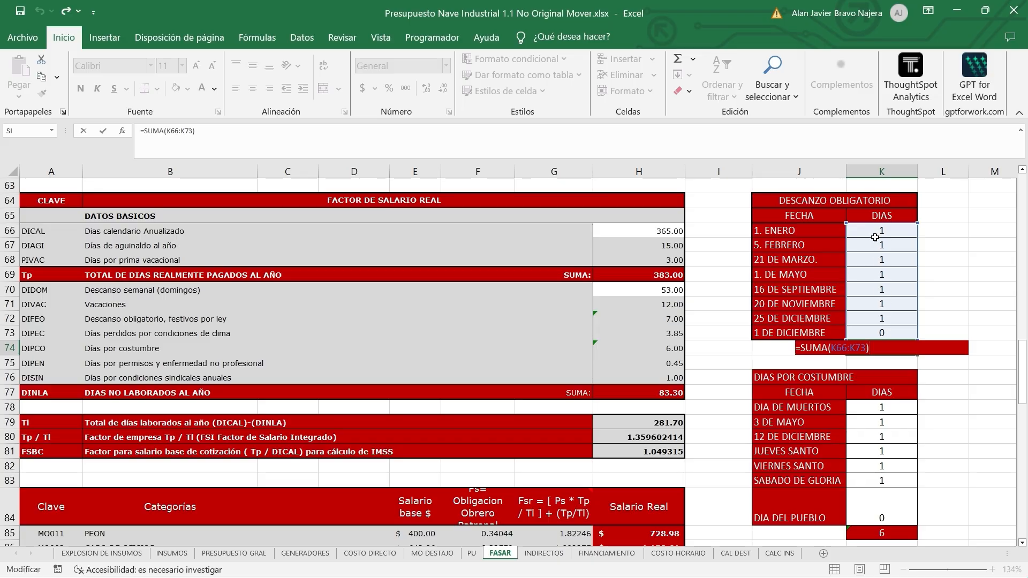
pyautogui.click(882, 347)
pyautogui.click(671, 321)
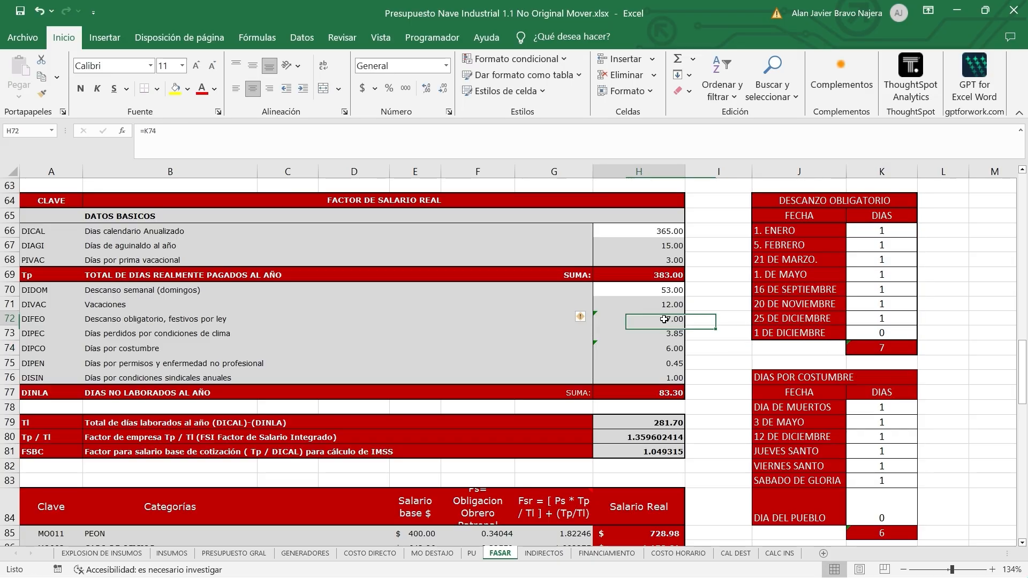
pyautogui.write('=')
pyautogui.click(856, 345)
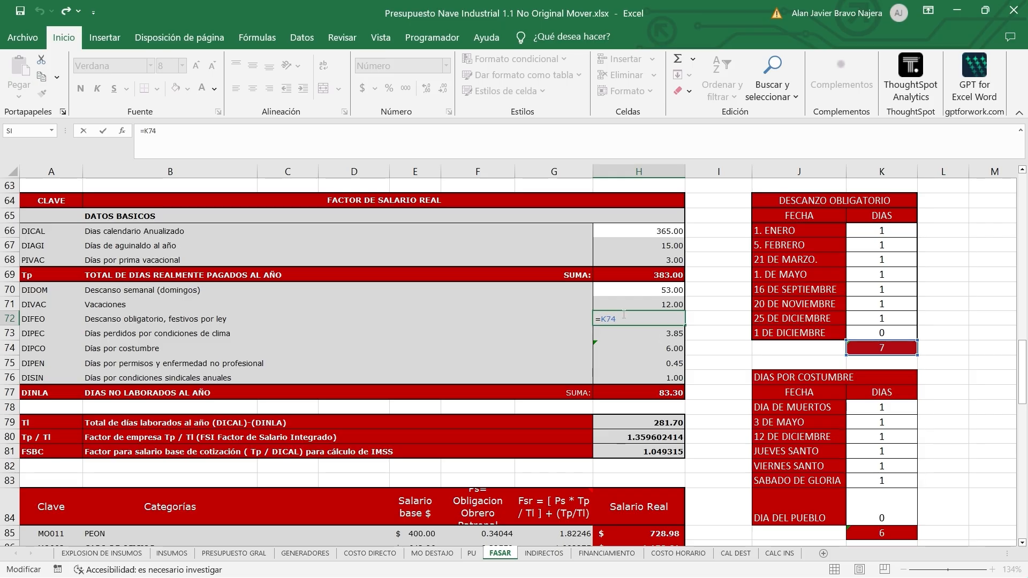
pyautogui.press('Return')
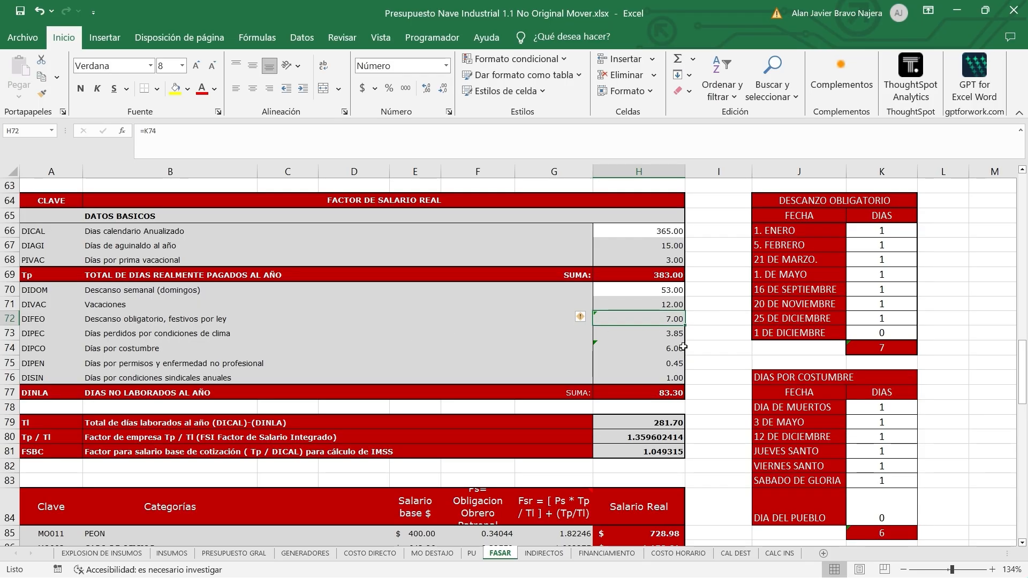
# Step: Examine the days lost to weather conditions (DIPEC) in H73 and the Días por costumbre (DIPCO) row
pyautogui.press('Down')
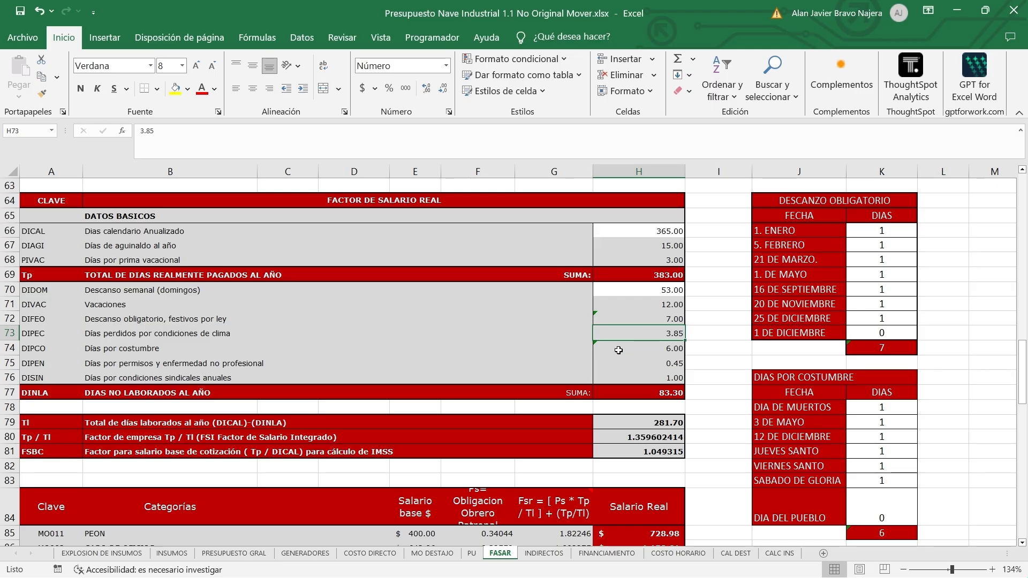
pyautogui.click(150, 359)
pyautogui.click(145, 354)
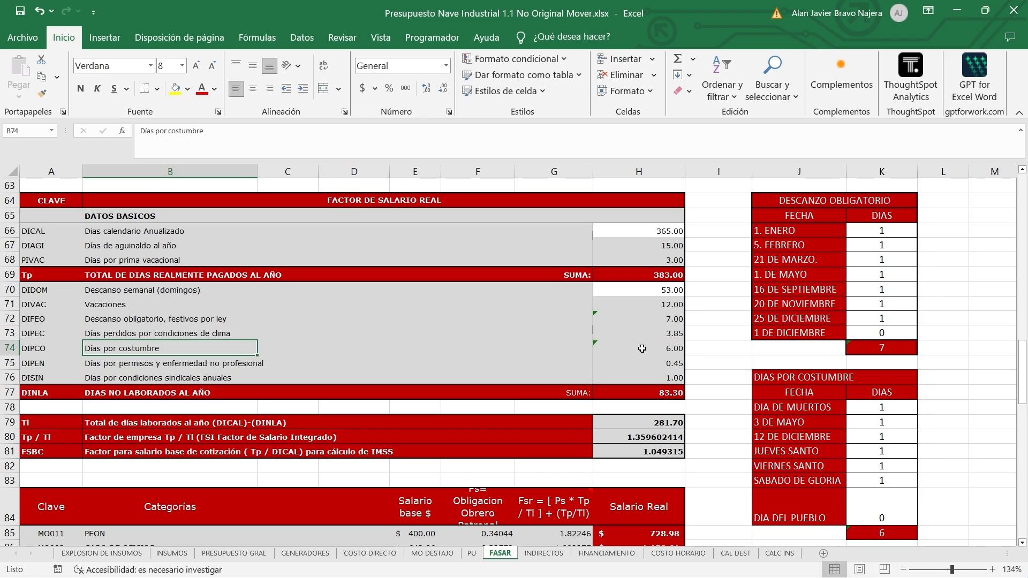
# Step: Review the DIAS POR COSTUMBRE dates from DIA DE MUERTOS through DIA DEL PUEBLO, along with the total formula in K85
pyautogui.click(815, 395)
pyautogui.scroll(-1, 814, 395)
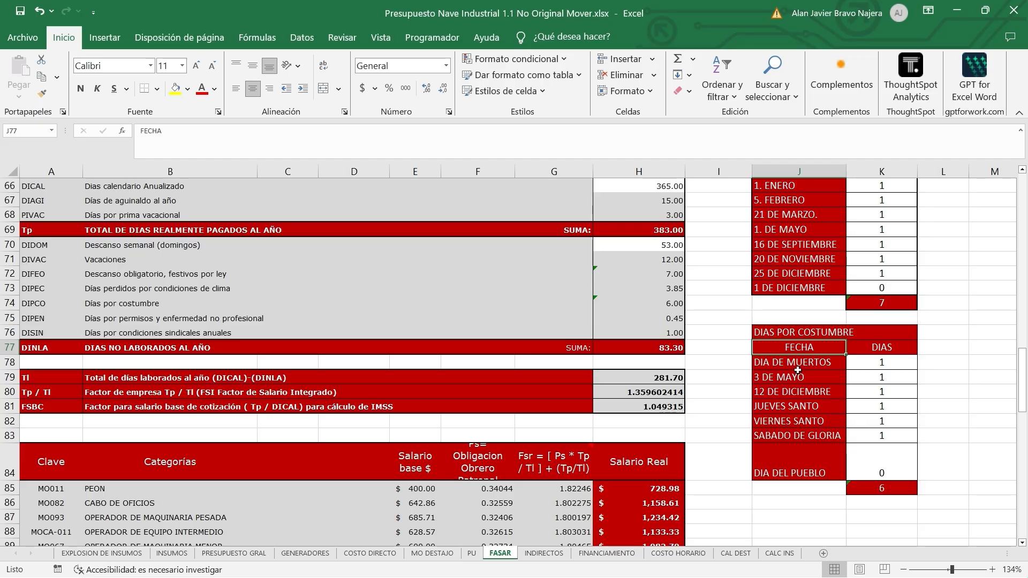
pyautogui.click(797, 368)
pyautogui.click(795, 378)
pyautogui.click(792, 396)
pyautogui.click(792, 410)
pyautogui.click(792, 426)
pyautogui.click(791, 438)
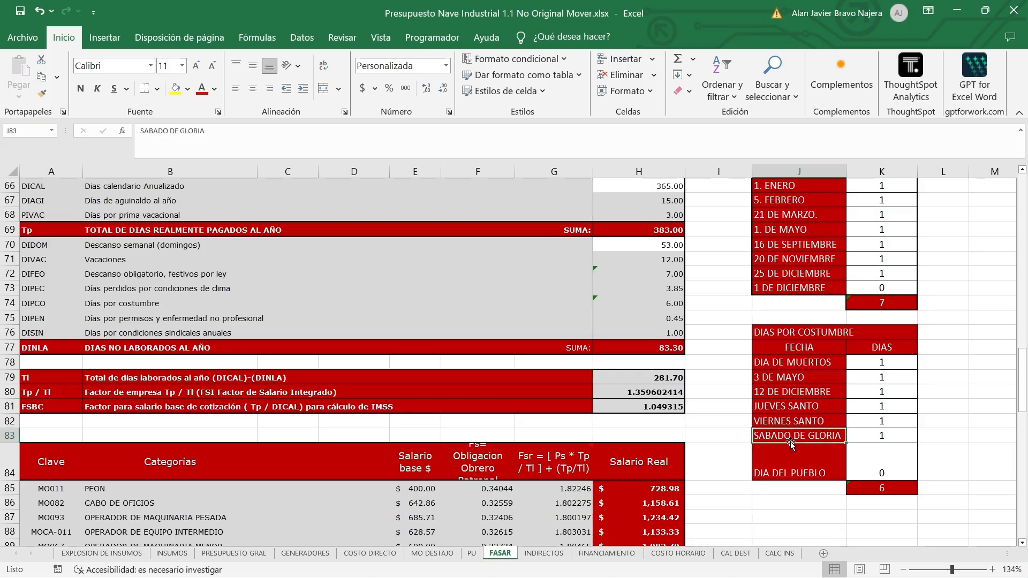
pyautogui.click(791, 475)
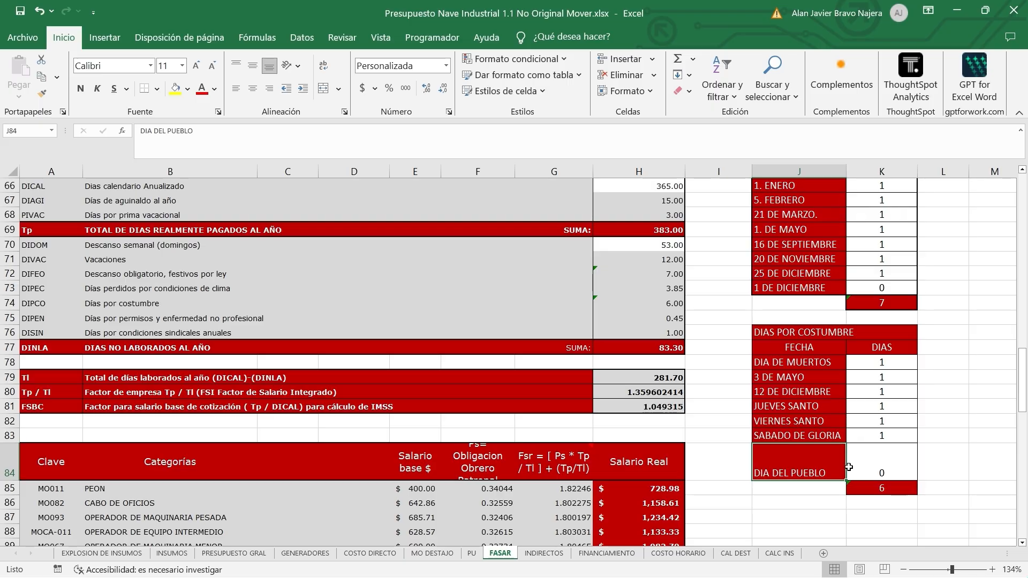
pyautogui.scroll(1, 809, 473)
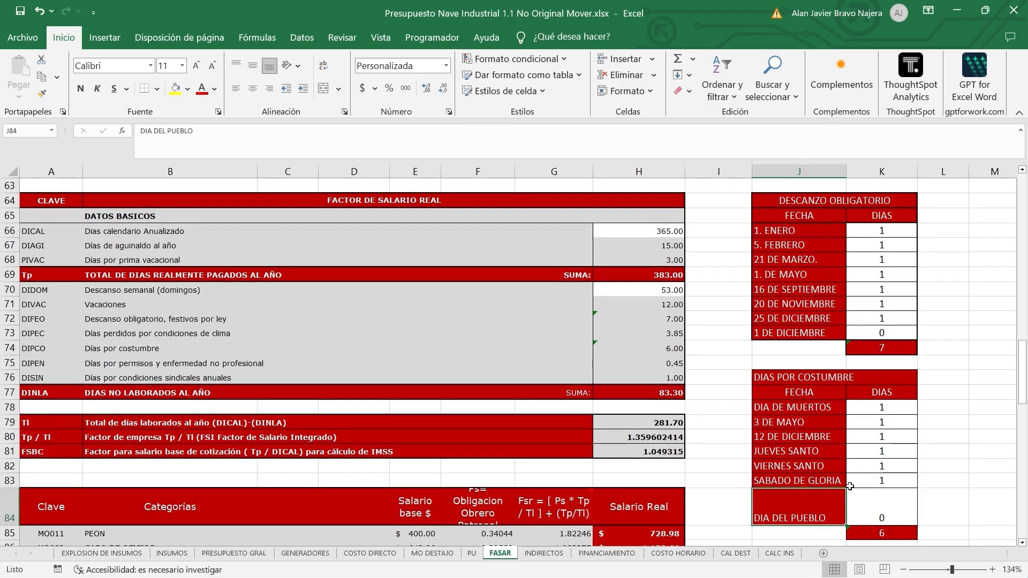
pyautogui.click(889, 532)
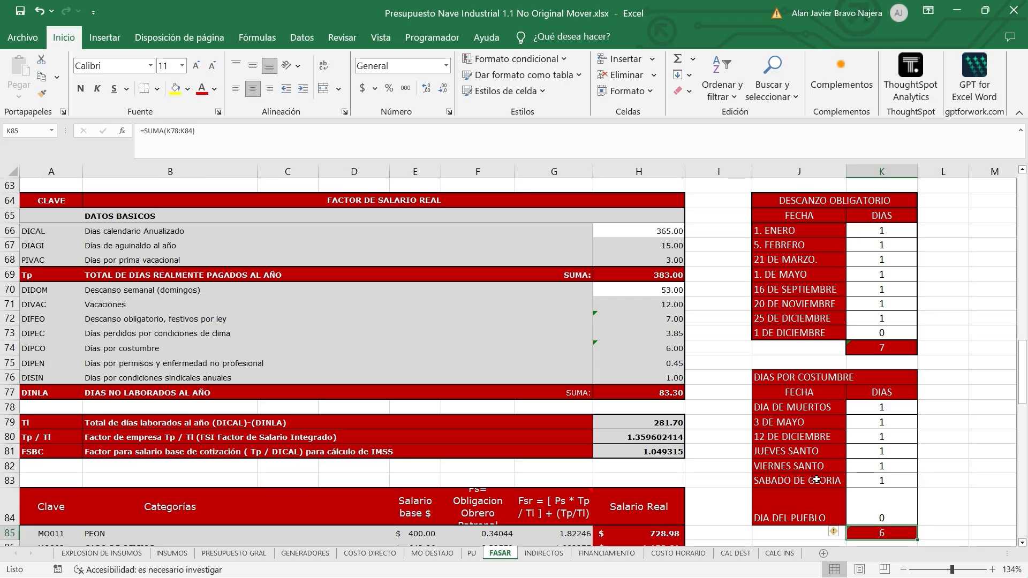
# Step: Inspect the Días por costumbre (DIPCO) formula in H74, leaving it linked to K85
pyautogui.click(655, 347)
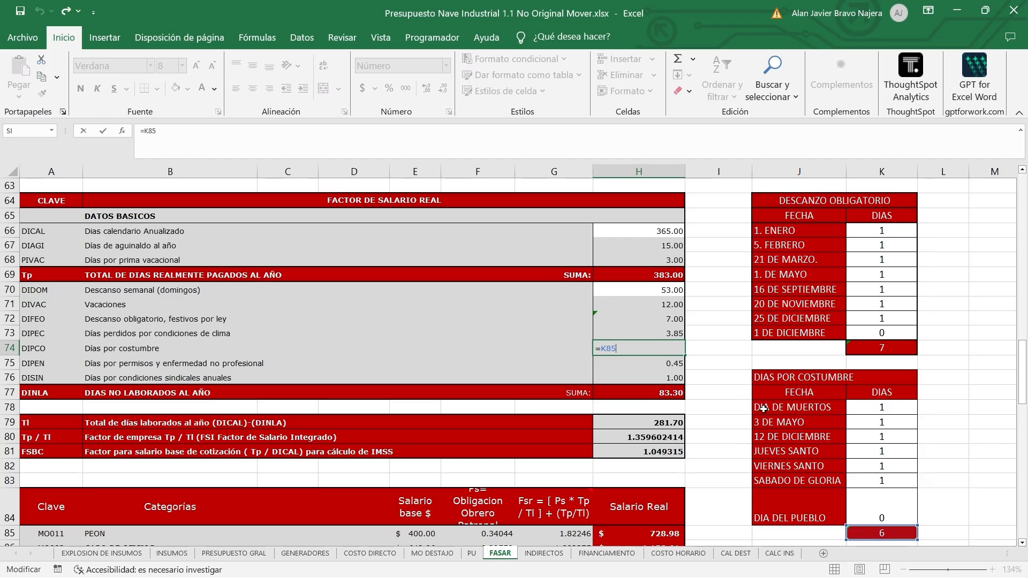
pyautogui.press('Return')
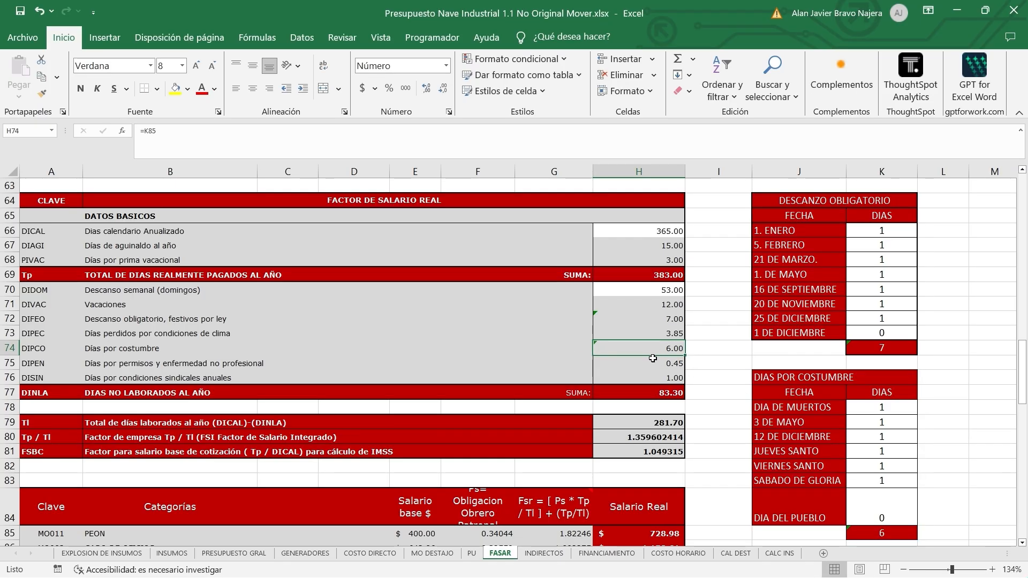
pyautogui.scroll(-1, 653, 356)
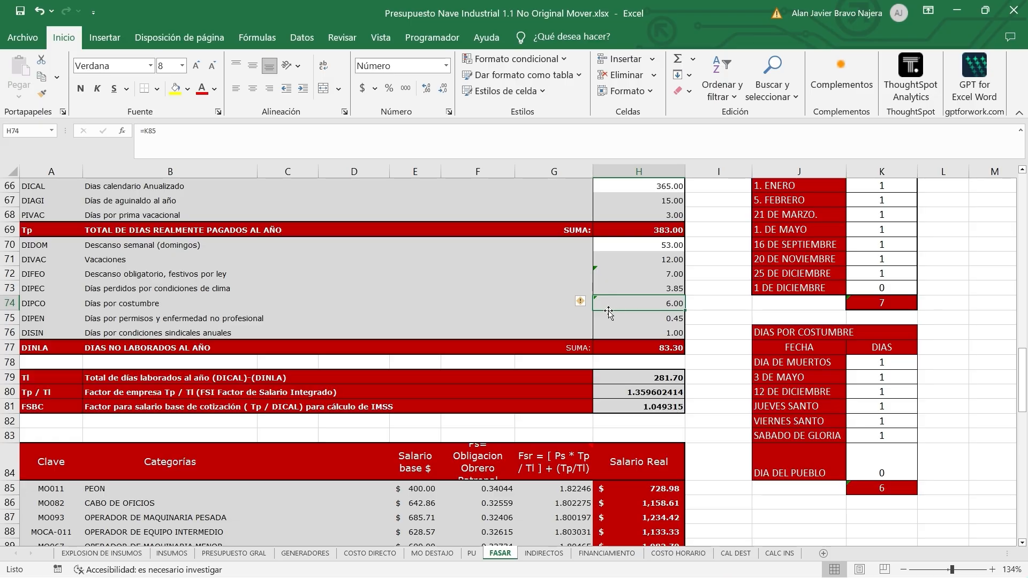
# Step: Review the Días por permisos y enfermedad no profesional (DIPEN) and Días por condiciones sindicales anuales (DISIN) rows with their values in H75 and H76
pyautogui.click(117, 320)
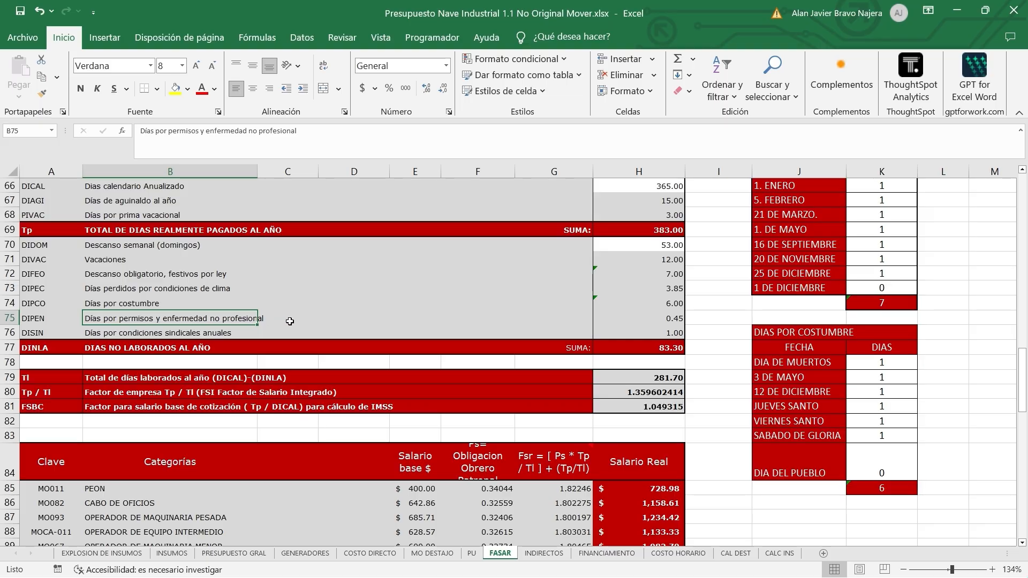
pyautogui.click(656, 321)
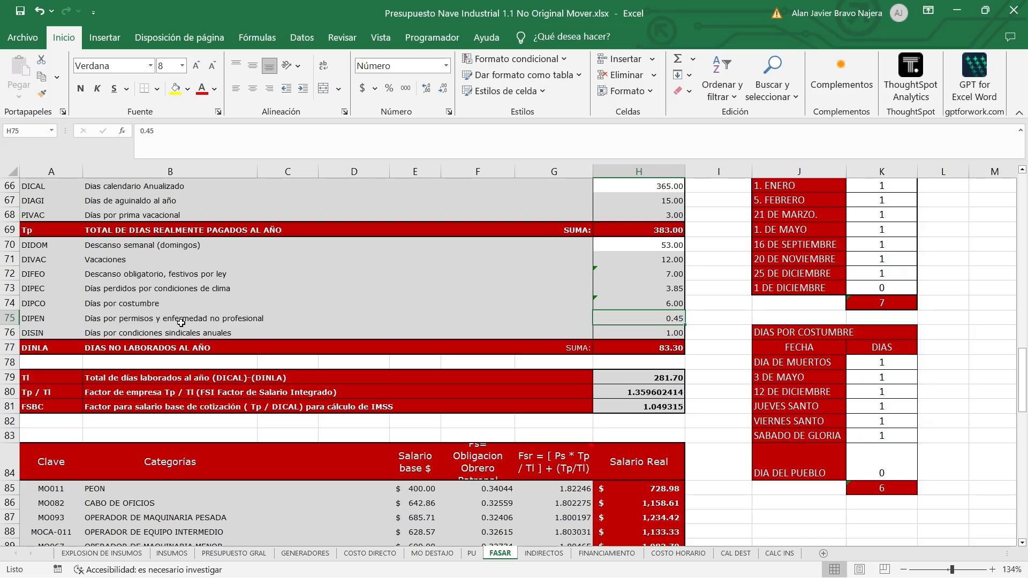
pyautogui.click(240, 320)
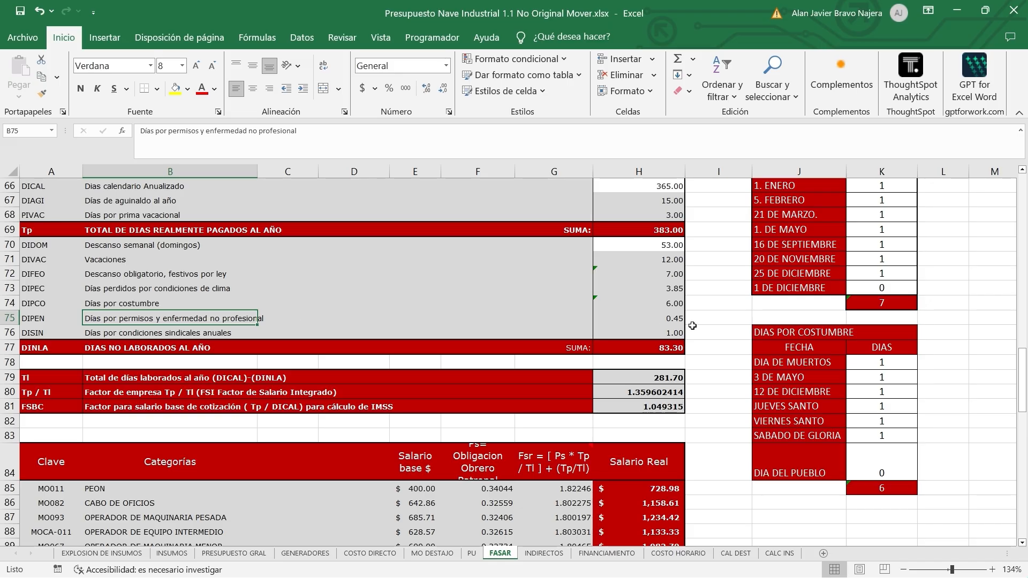
pyautogui.click(662, 318)
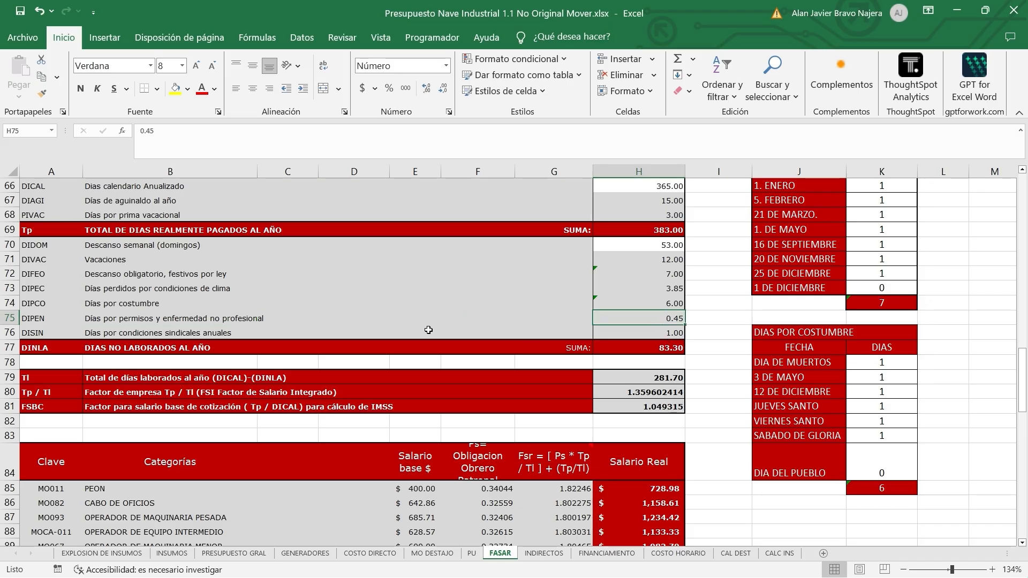
pyautogui.click(154, 332)
pyautogui.scroll(-1, 223, 317)
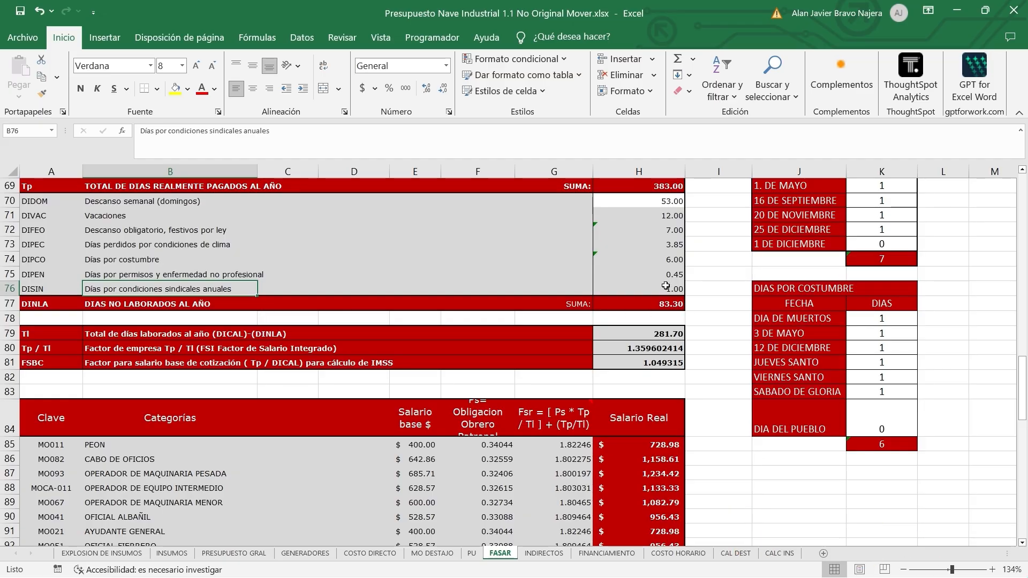
pyautogui.click(665, 288)
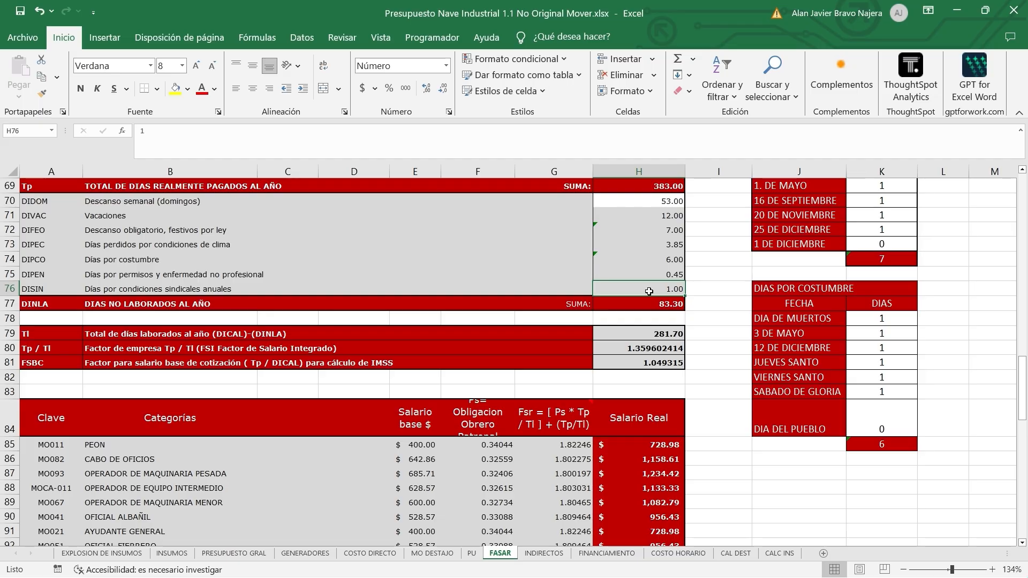
# Step: Inspect the DINLA sum formula in H77 and review the total paid days in H69 against the unworked days
pyautogui.doubleClick(654, 304)
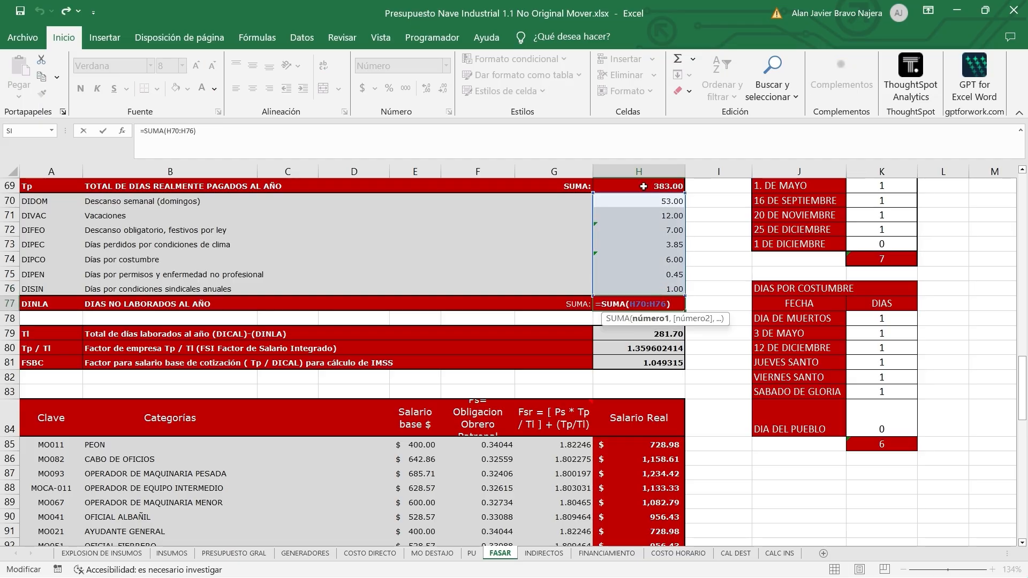
pyautogui.hotkey('ctrl', 'Return')
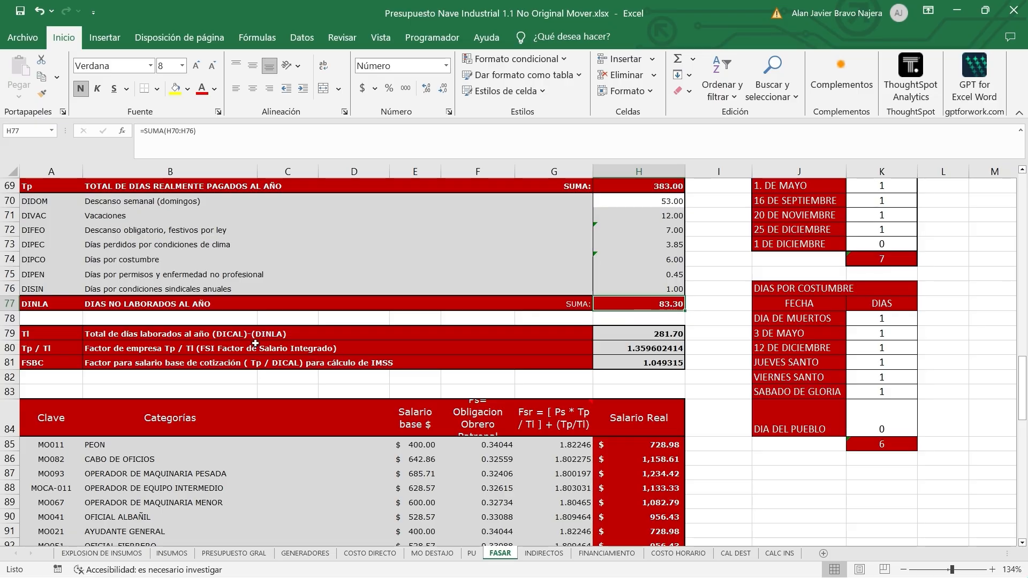
pyautogui.scroll(2, 676, 307)
pyautogui.click(665, 278)
pyautogui.scroll(-1, 673, 316)
pyautogui.click(667, 346)
pyautogui.scroll(-1, 670, 346)
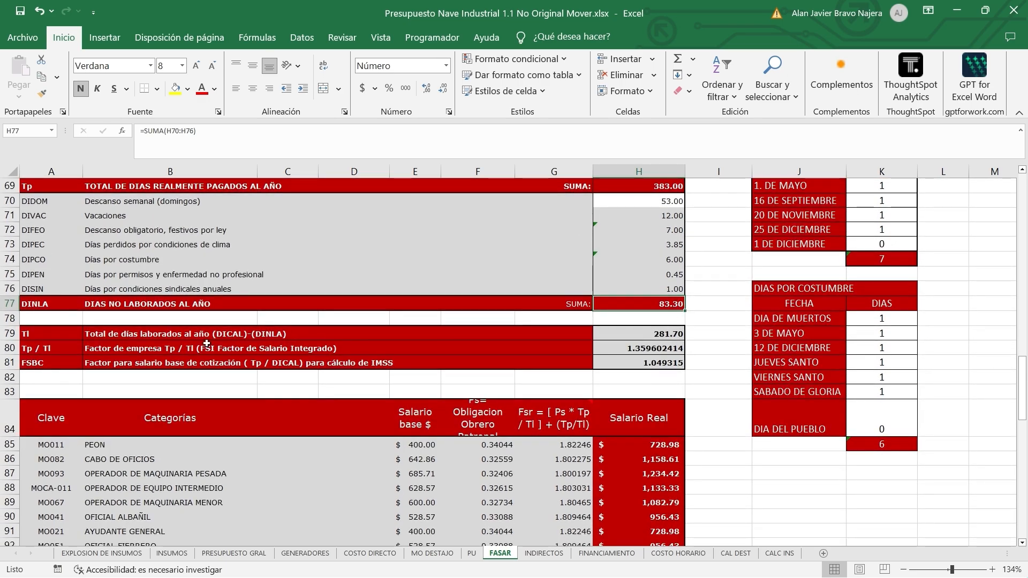
# Step: Examine the Total de días laborados al año (Tl) row and trace its formula in H79 to DICAL and DINLA
pyautogui.click(129, 342)
pyautogui.click(153, 333)
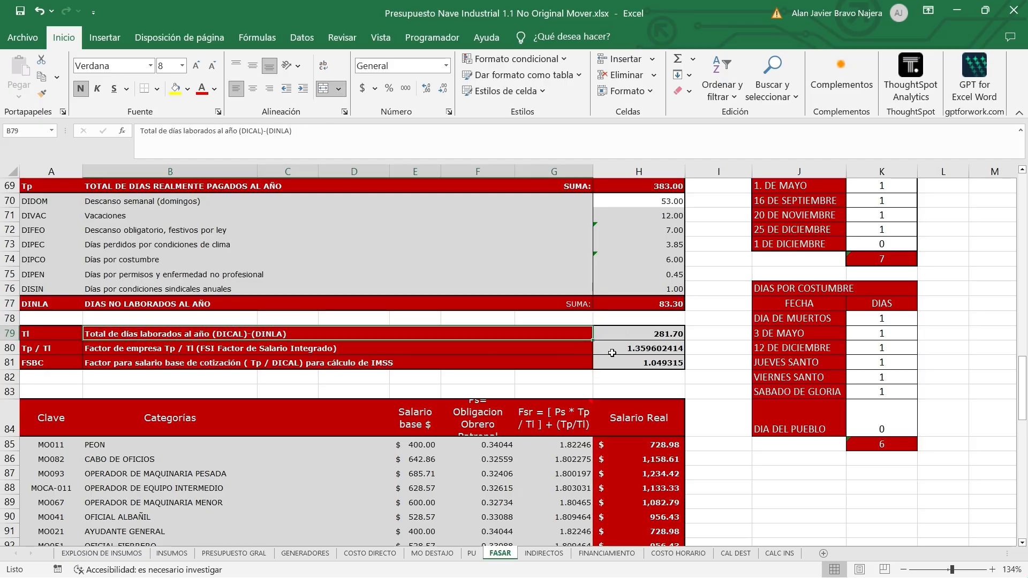
pyautogui.doubleClick(645, 335)
pyautogui.scroll(3, 649, 342)
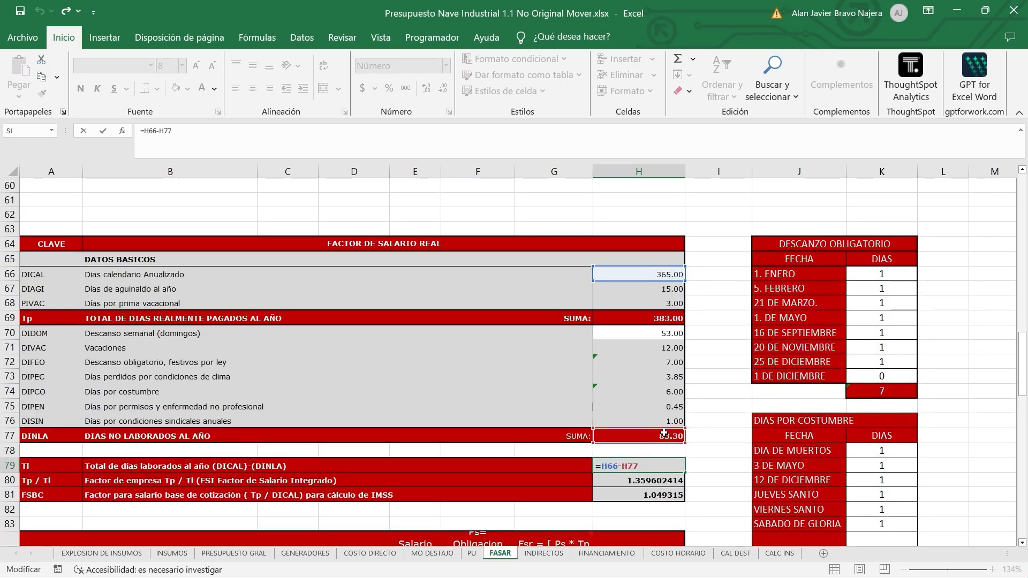
pyautogui.press('Escape')
pyautogui.scroll(-2, 663, 448)
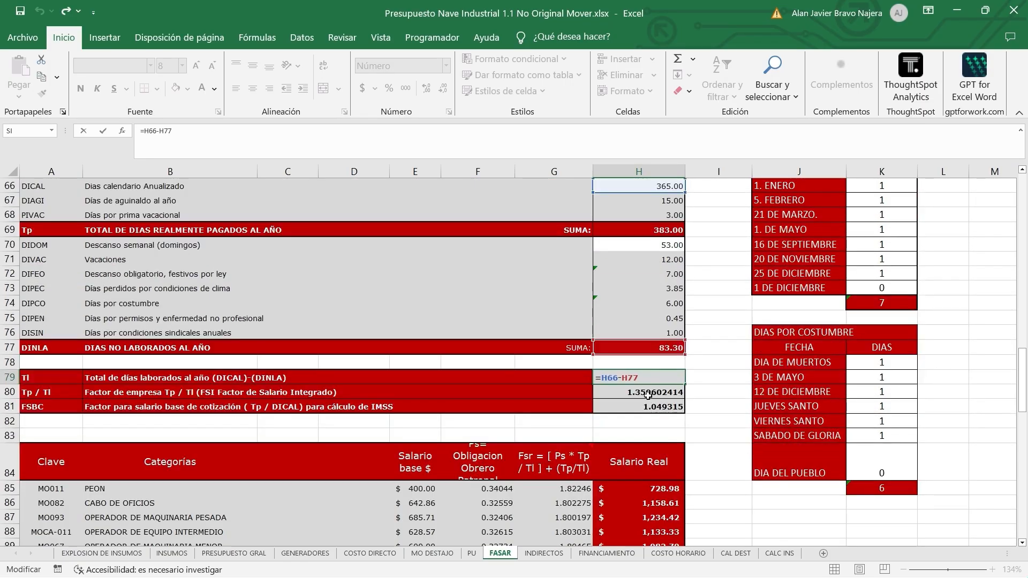
pyautogui.press('Escape')
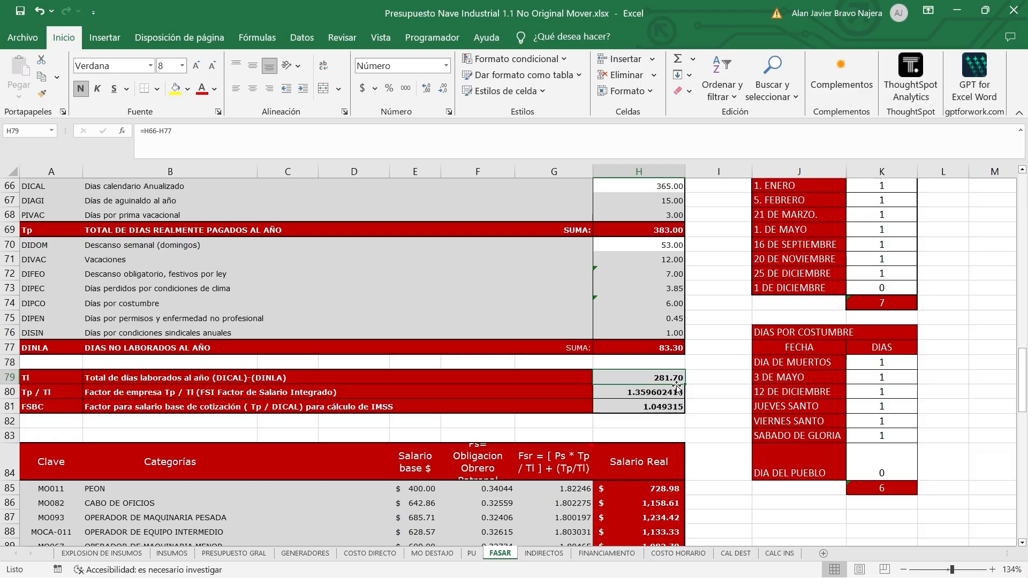
# Step: Check the Factor de empresa Tp / Tl in H80, keeping its formula as =H69/H79
pyautogui.click(167, 397)
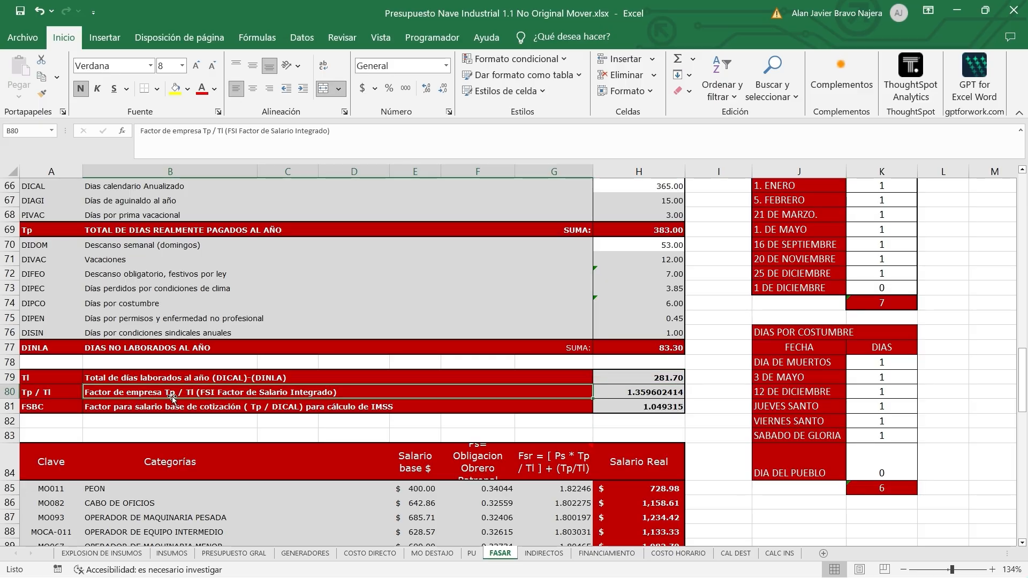
pyautogui.click(661, 394)
pyautogui.write('=H69/H79')
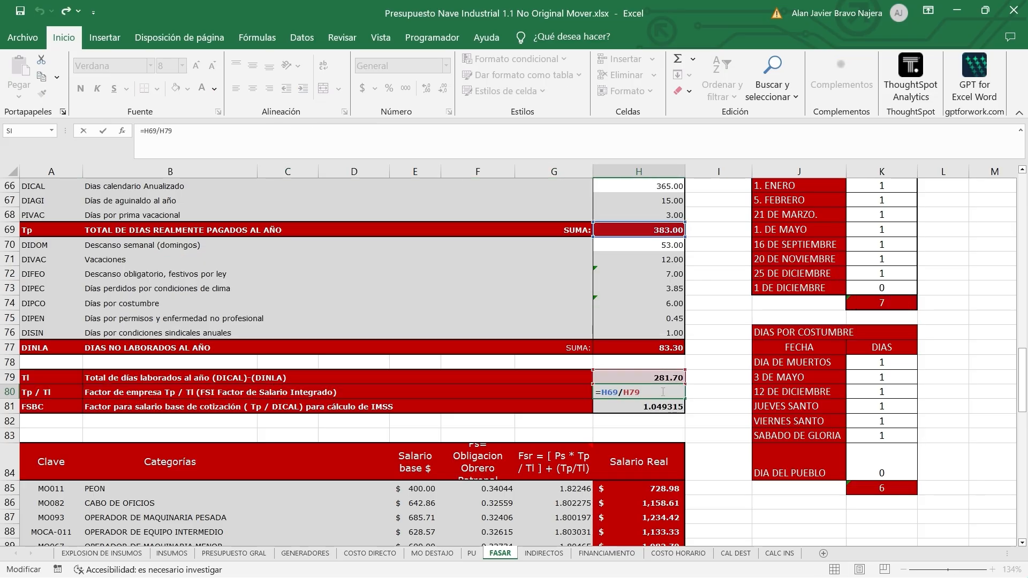
pyautogui.scroll(1, 663, 392)
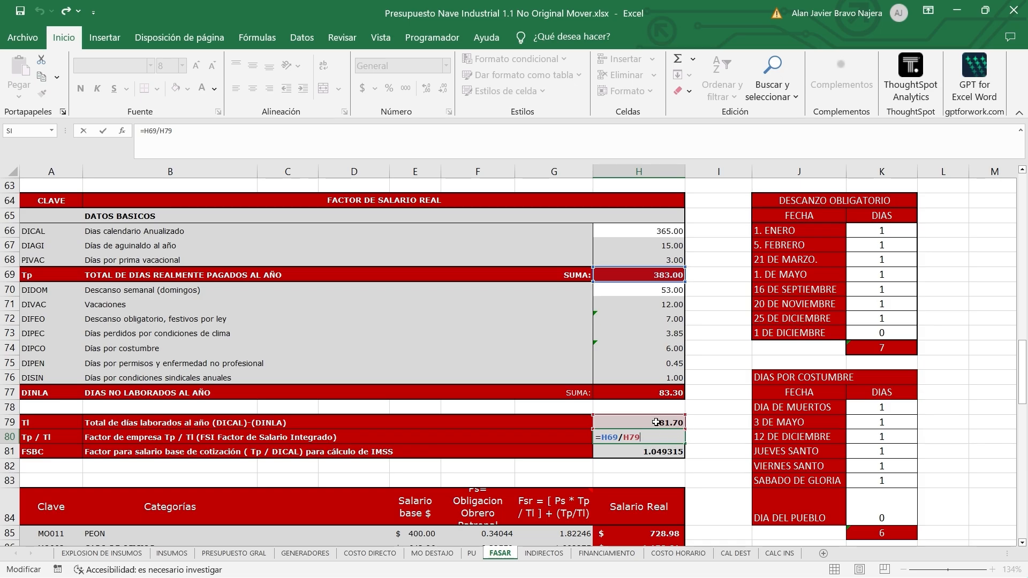
pyautogui.press('Return')
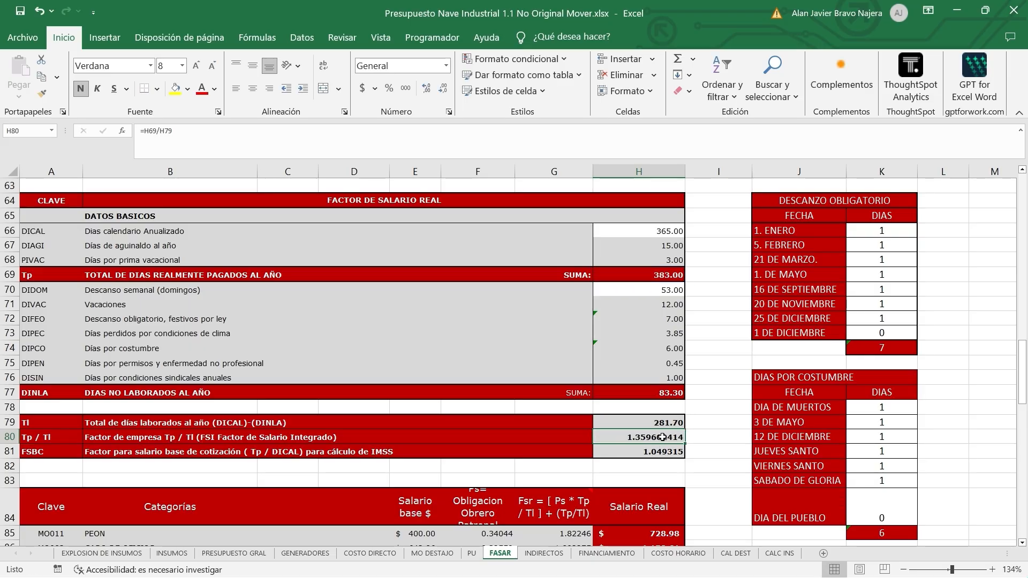
pyautogui.scroll(-1, 662, 437)
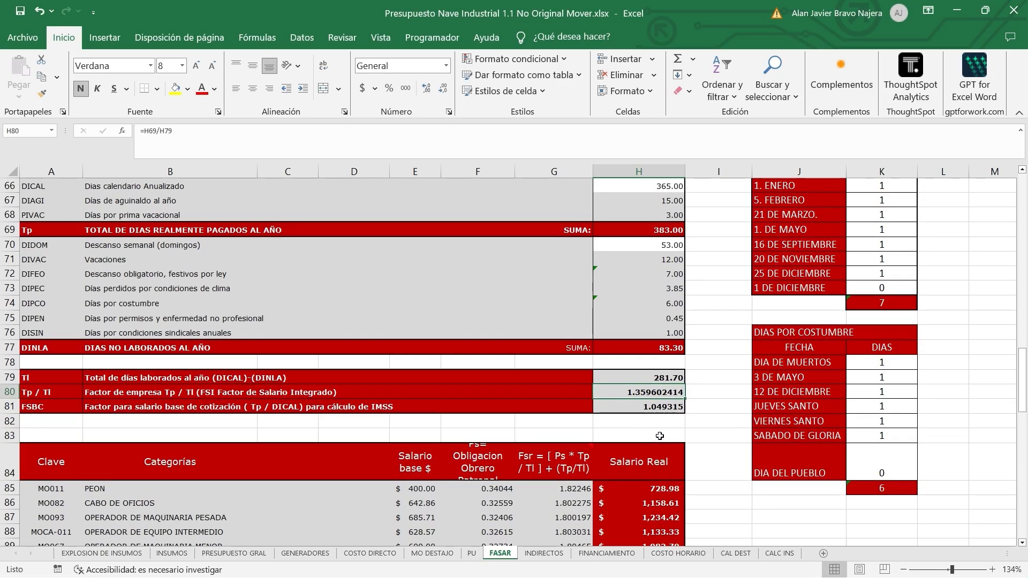
# Step: Examine the FSBC factor for IMSS and trace its formula in H81 to the total paid days and calendar days
pyautogui.click(648, 407)
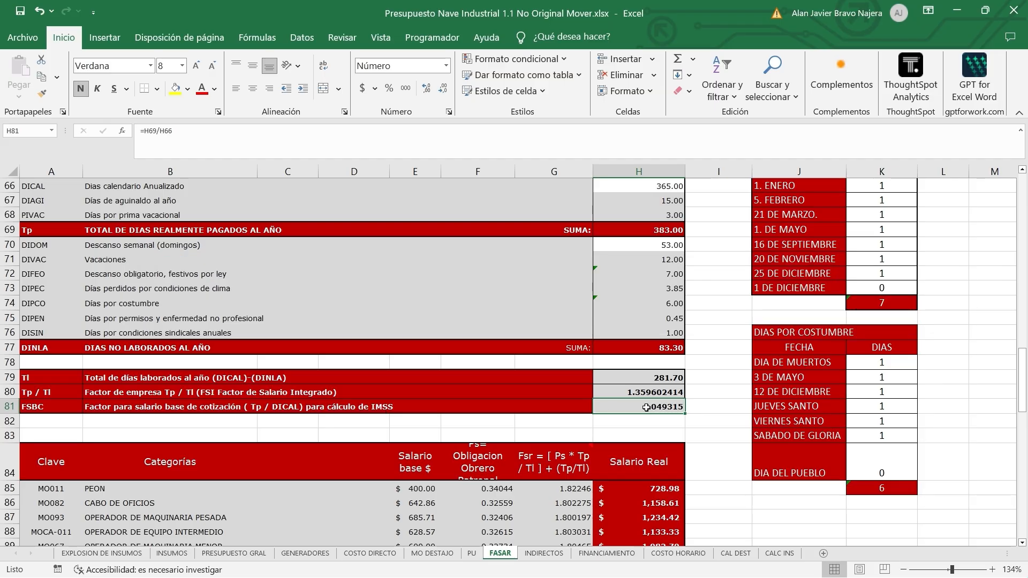
pyautogui.click(373, 408)
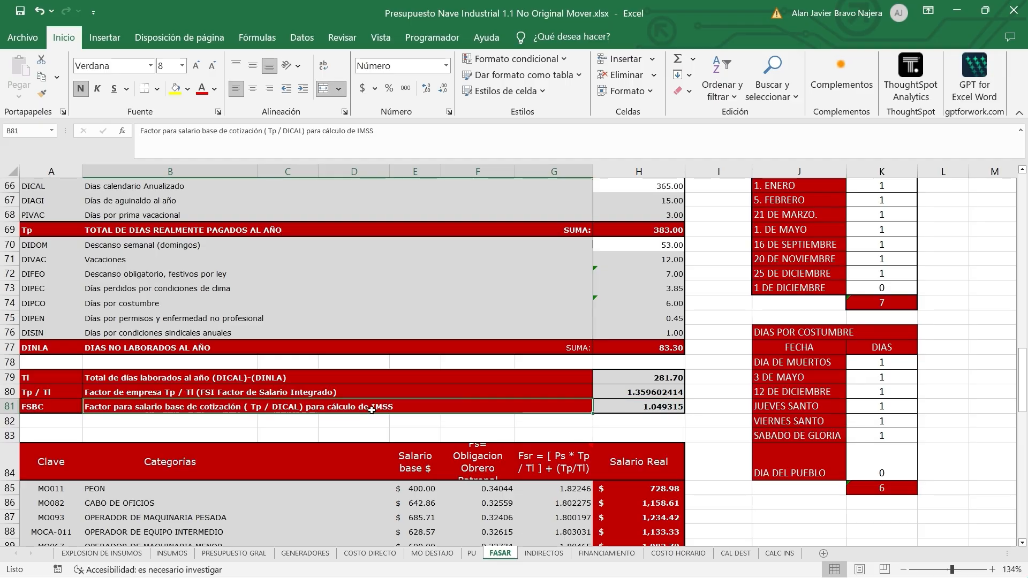
pyautogui.doubleClick(647, 409)
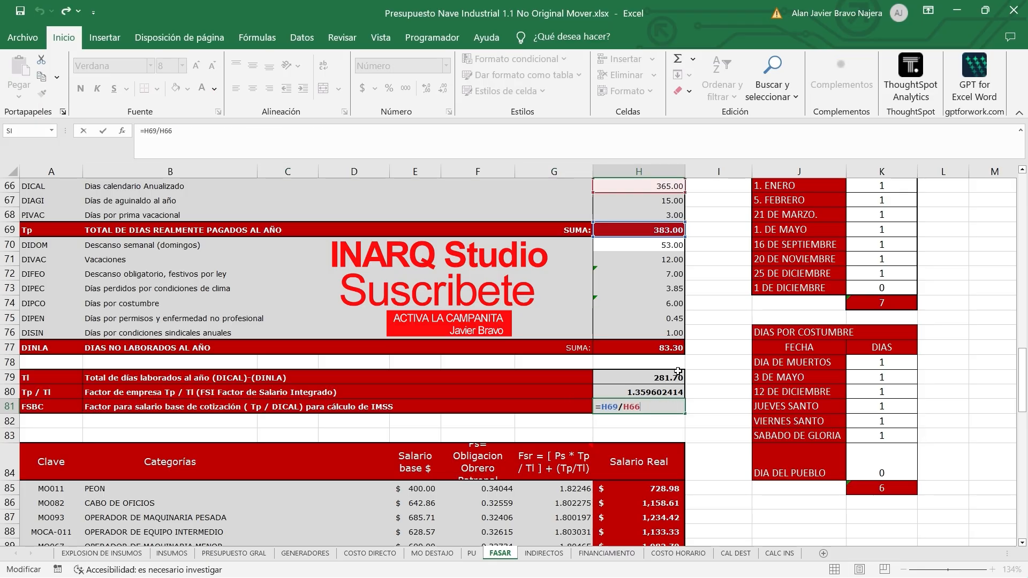
pyautogui.scroll(2, 682, 375)
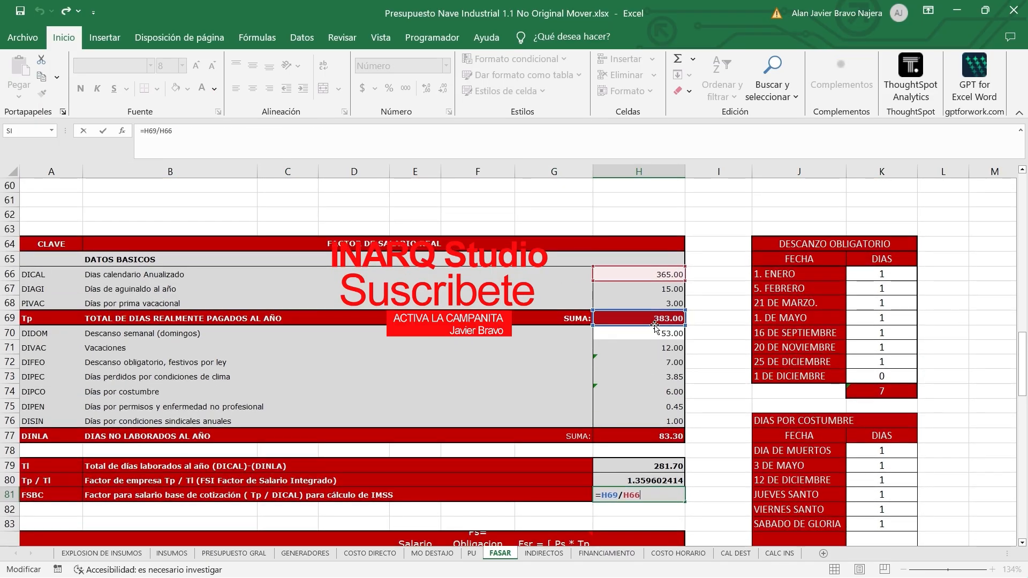
pyautogui.scroll(-1, 650, 453)
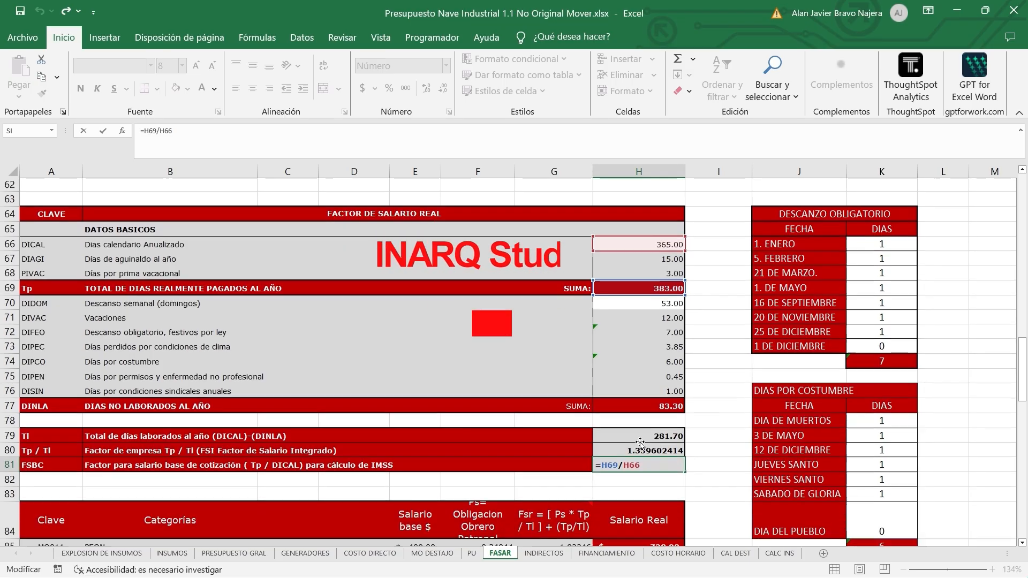
pyautogui.press('Escape')
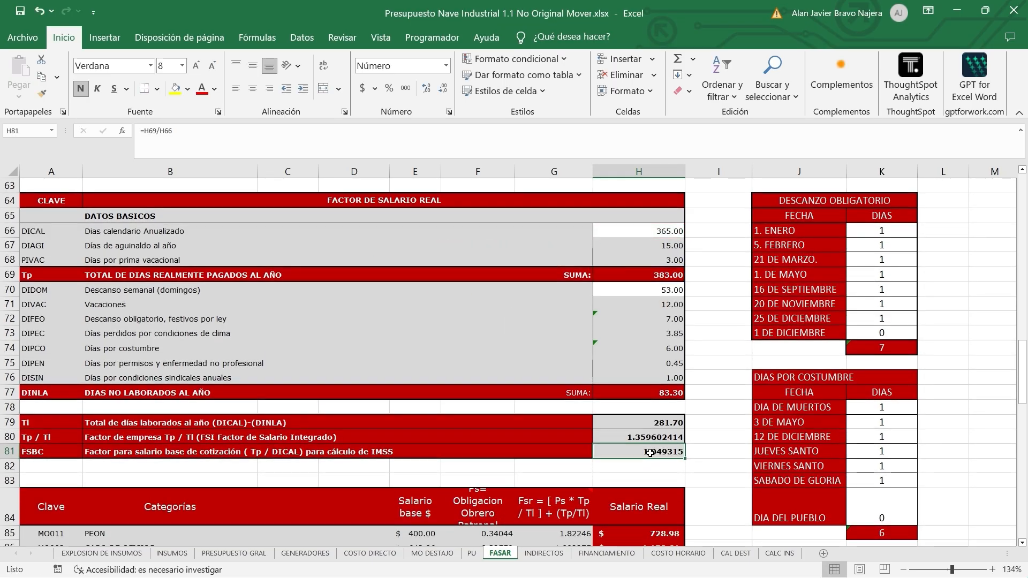
# Step: Recheck the Tp / Tl factor in H80 against the FSBC factor in H81
pyautogui.scroll(-1, 649, 453)
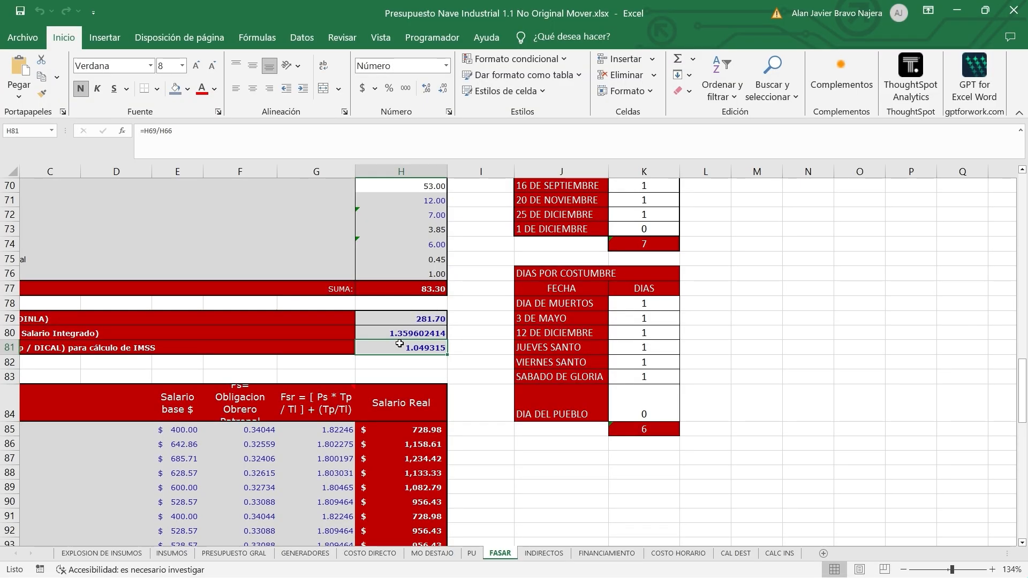
pyautogui.click(413, 335)
pyautogui.click(413, 352)
pyautogui.click(426, 333)
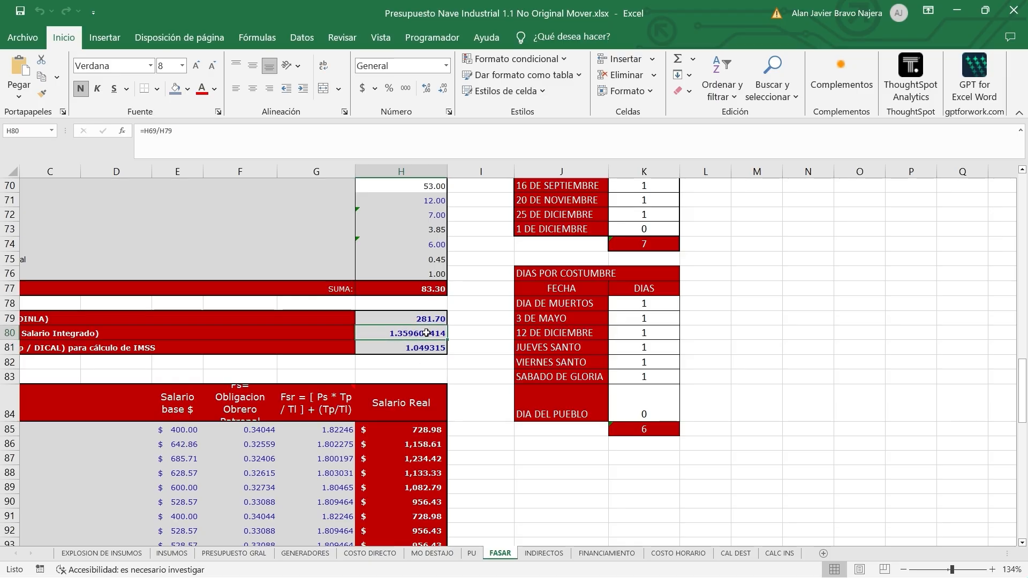
# Step: Examine the Cálculo de Ps = Obligación obrero patronal table, including its Clave column and the Salario Base de Cotización formula in E117
pyautogui.scroll(-11, 424, 349)
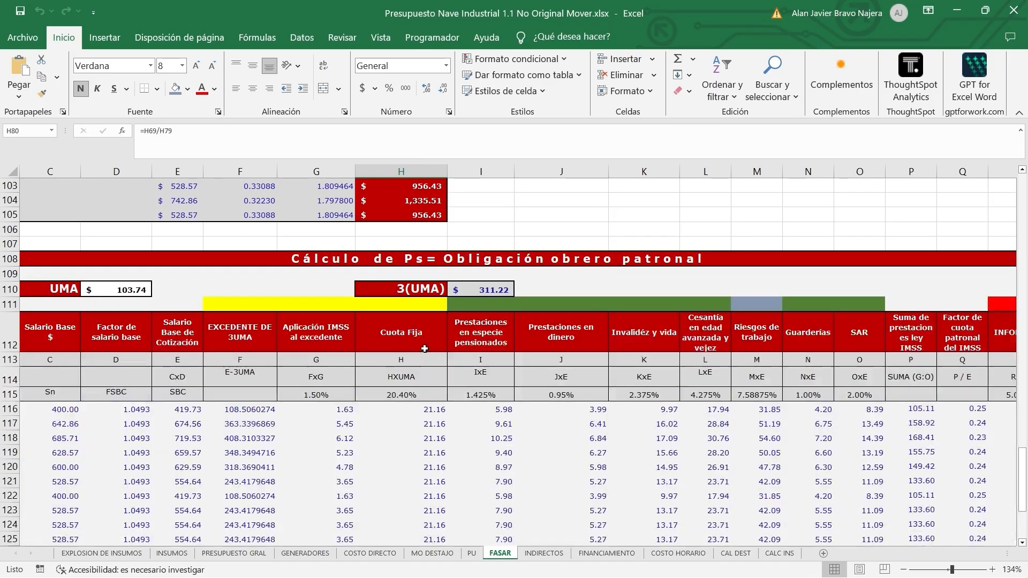
pyautogui.scroll(-1, 425, 348)
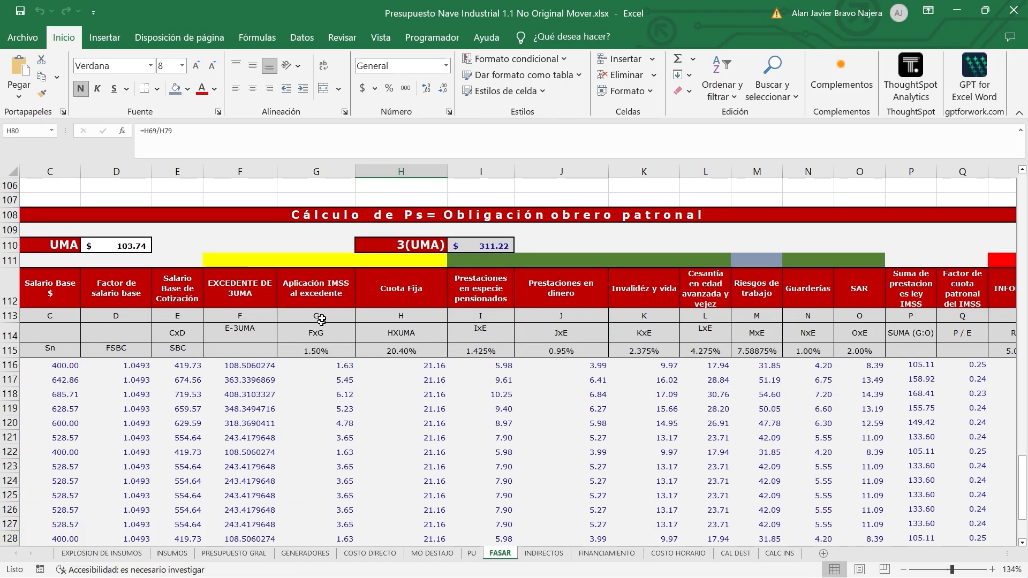
pyautogui.click(414, 215)
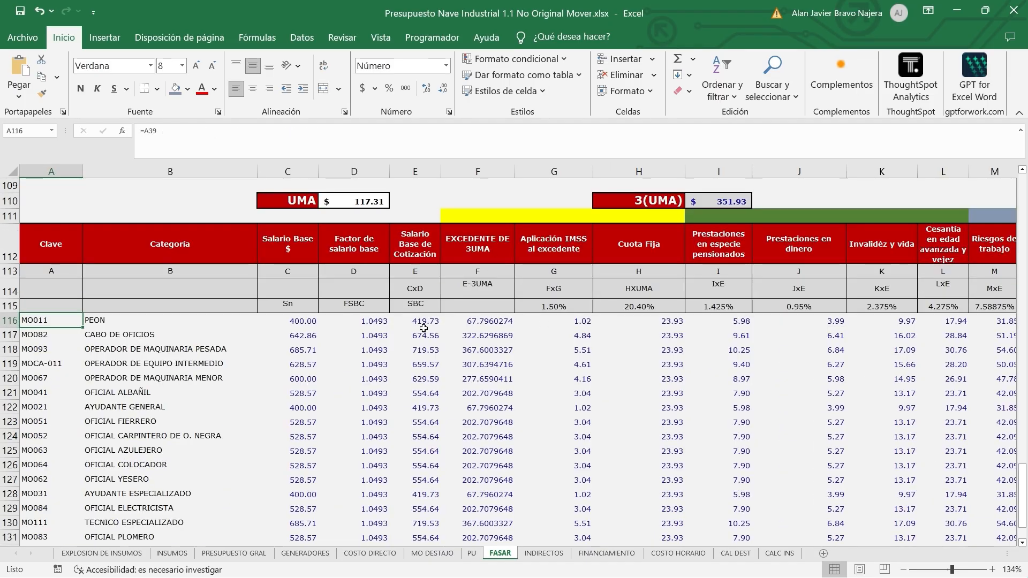
pyautogui.click(417, 335)
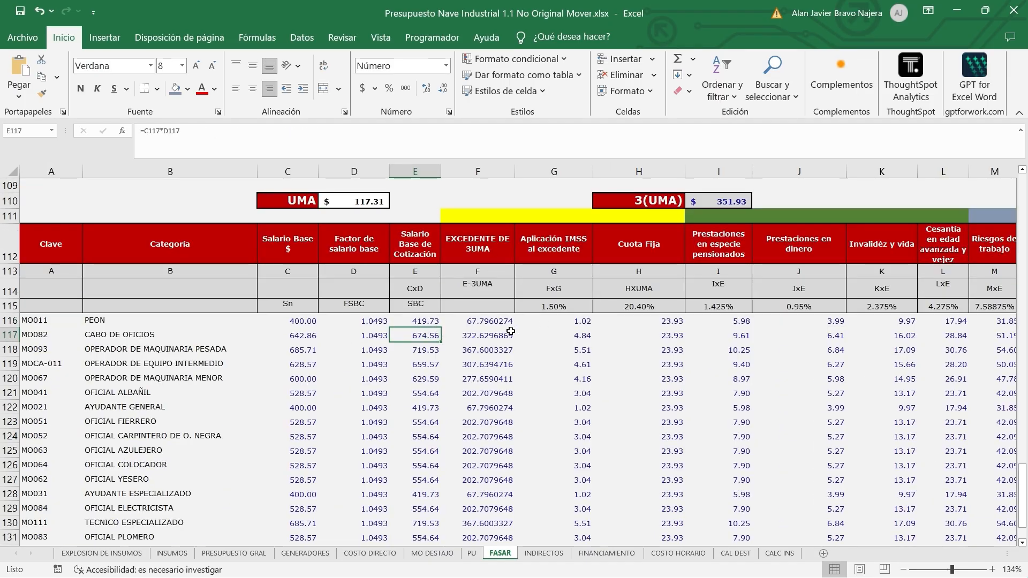
pyautogui.click(532, 337)
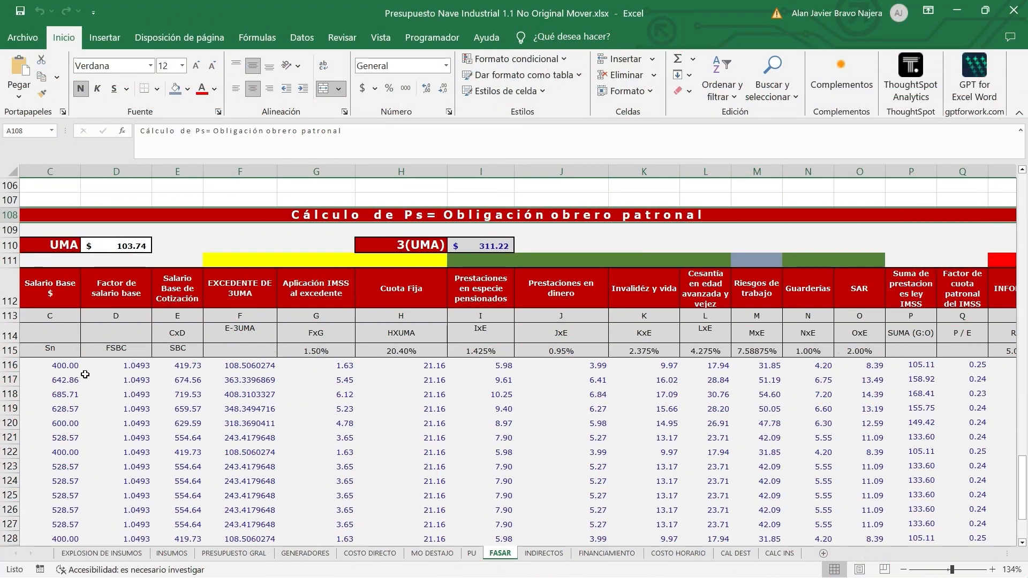
pyautogui.hscroll(-2, 80, 297)
pyautogui.click(80, 297)
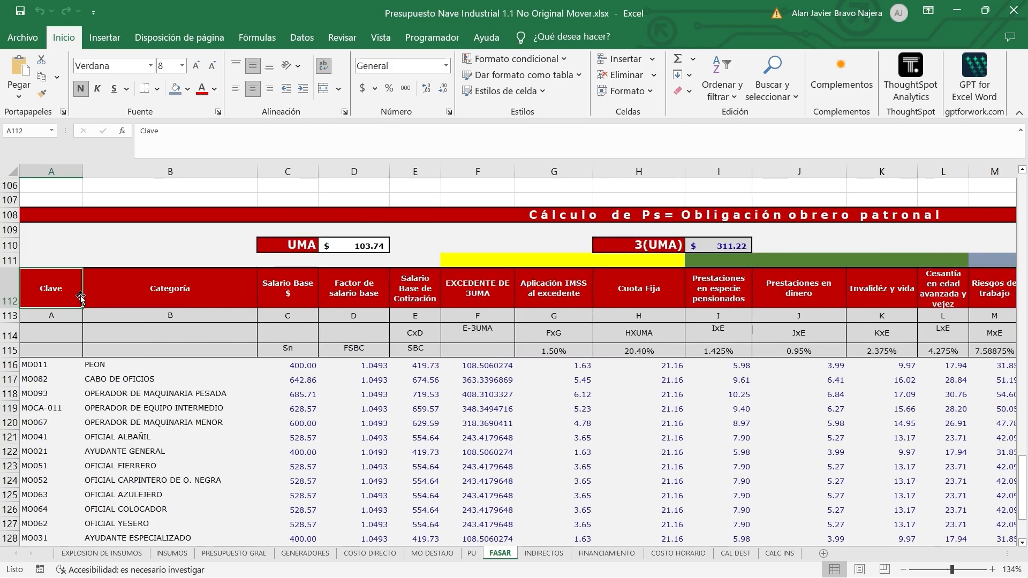
# Step: Examine the UMA and 3(UMA) labels in row 110 and the UMA value in D110
pyautogui.click(299, 246)
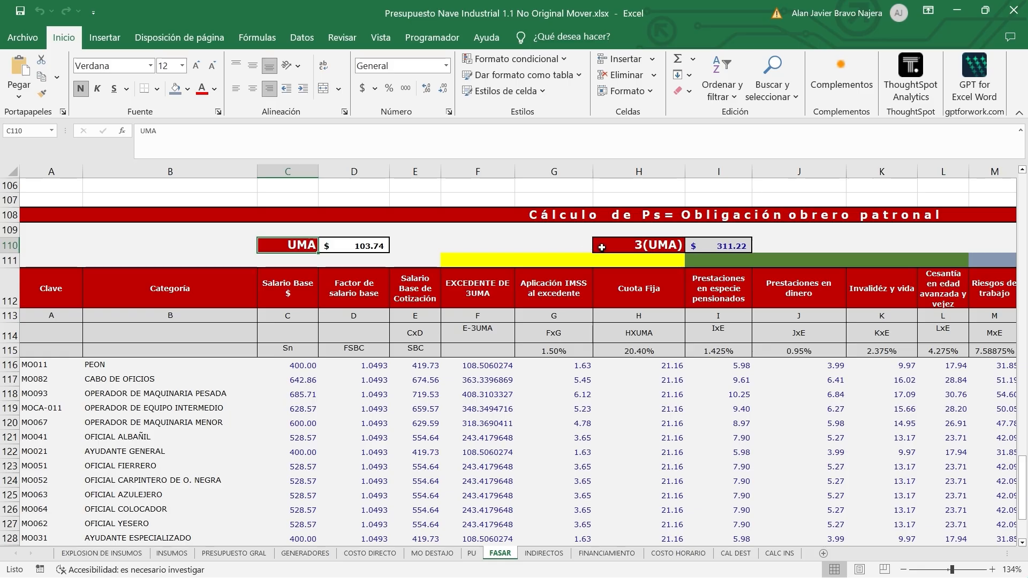
pyautogui.click(637, 244)
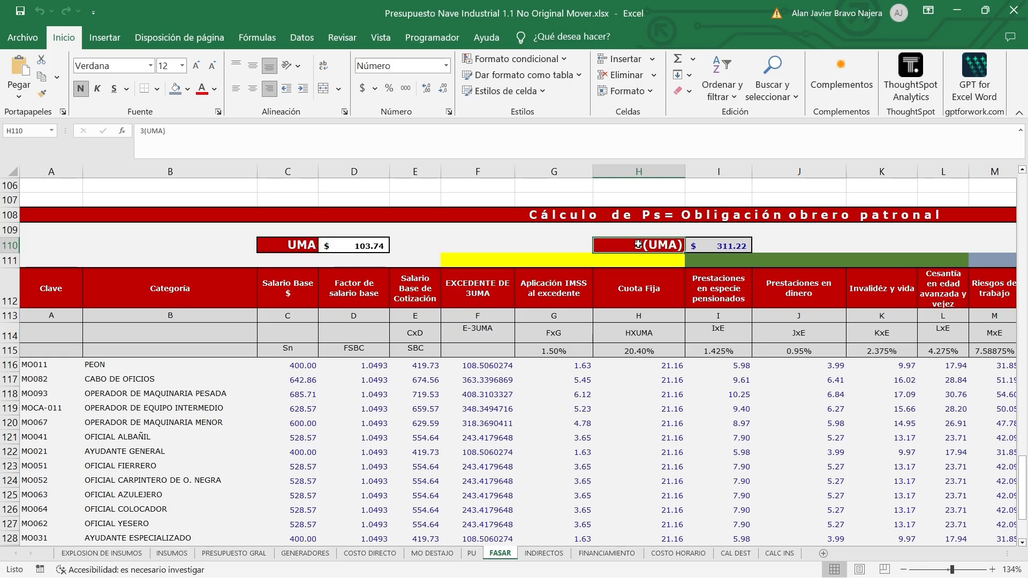
pyautogui.click(351, 248)
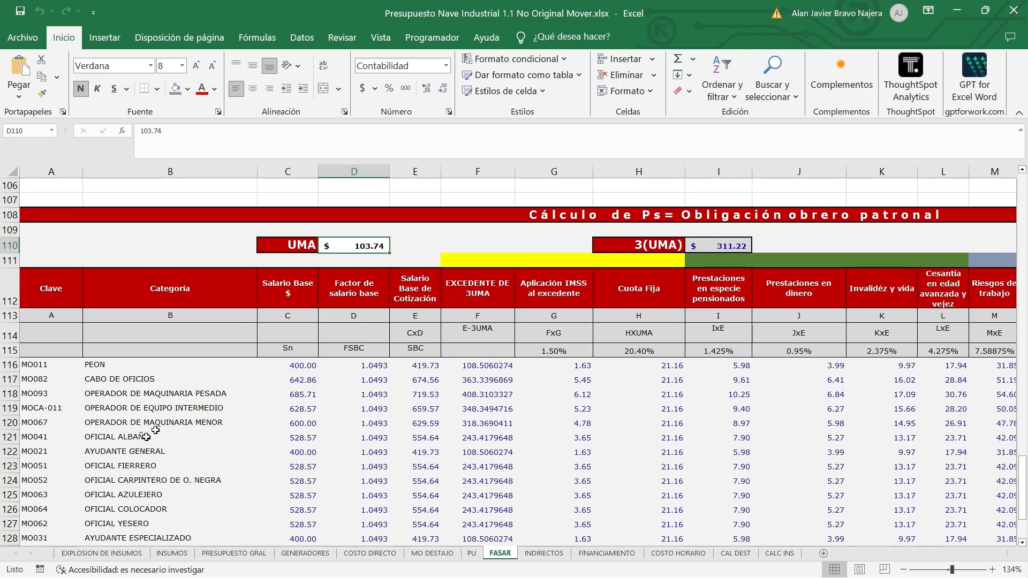
# Step: Review the Ps table headings in row 112, from Clave and Categoría through Salario Base de Cotización to EXCEDENTE DE 3UMA
pyautogui.scroll(-1, 68, 326)
pyautogui.scroll(-1, 68, 326)
pyautogui.click(6, 244)
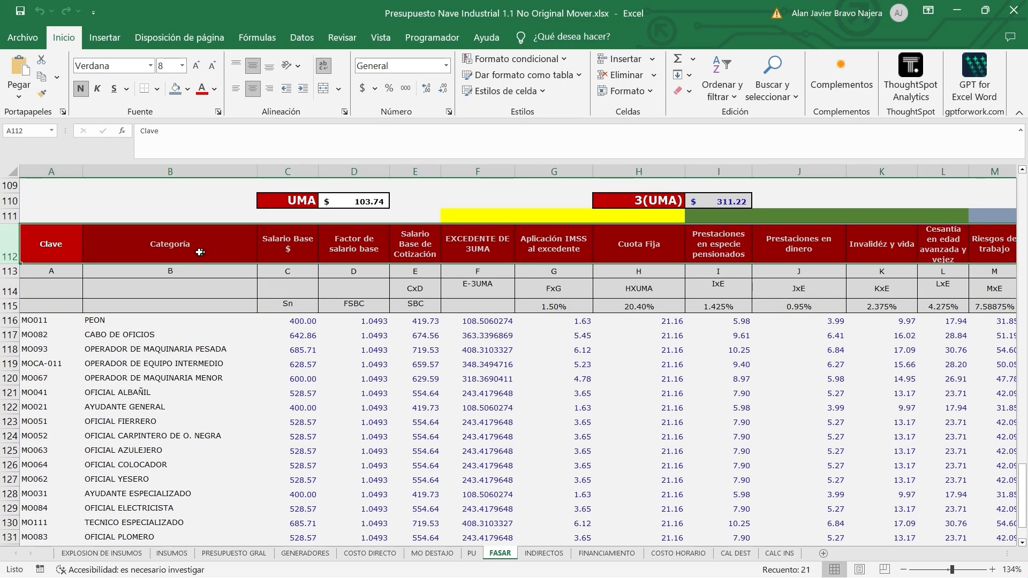
pyautogui.click(171, 254)
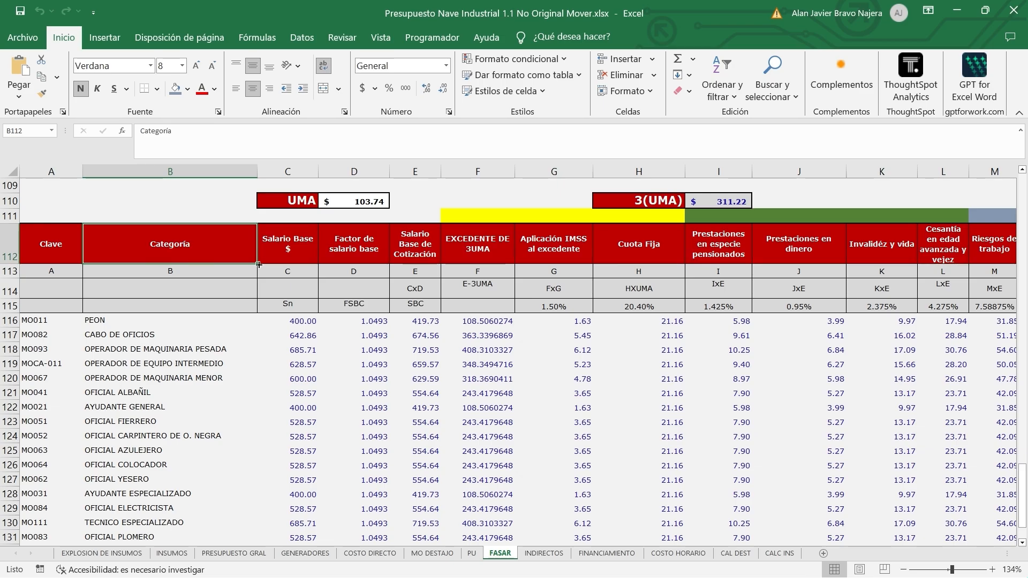
pyautogui.press('Right')
pyautogui.press('Right')
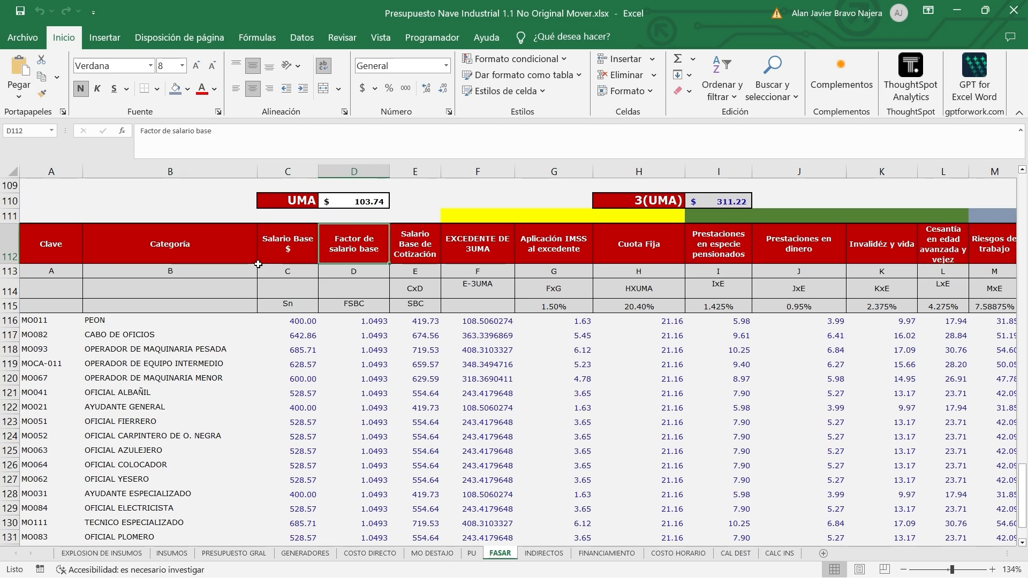
pyautogui.press('Right')
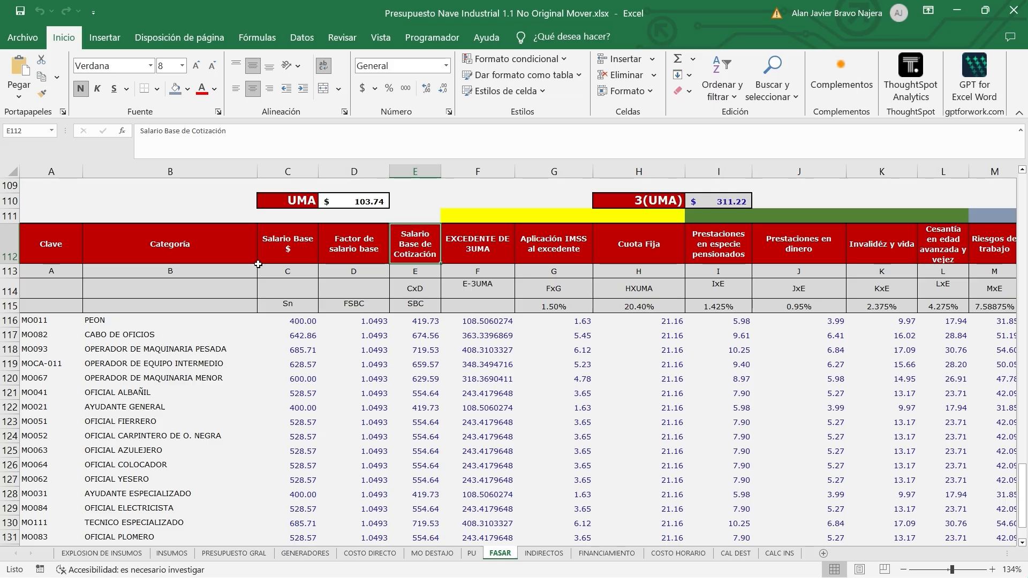
pyautogui.press('Right')
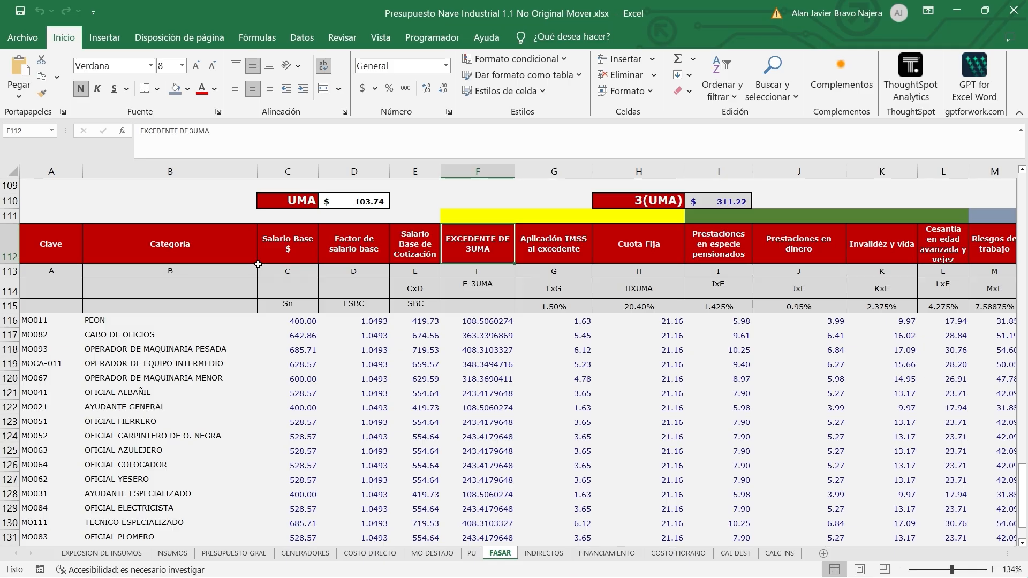
# Step: Go back and forth along row 113 to review the reference letters assigned to the Ps table columns
pyautogui.click(7, 272)
pyautogui.click(67, 274)
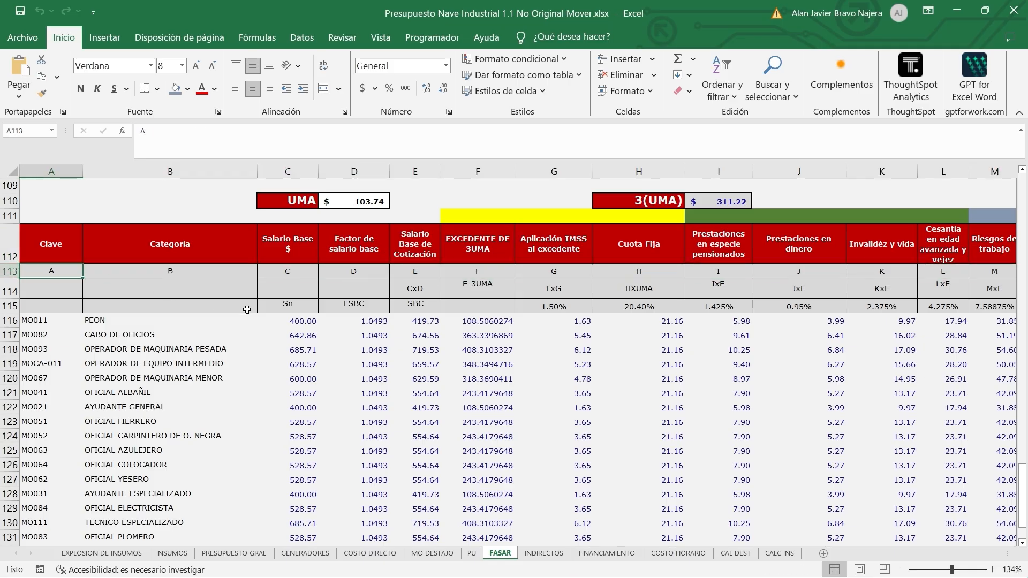
pyautogui.press('Right')
pyautogui.press('Right')
pyautogui.press('Right')
pyautogui.press('Right')
pyautogui.press('Right')
pyautogui.press('Right')
pyautogui.press('Right')
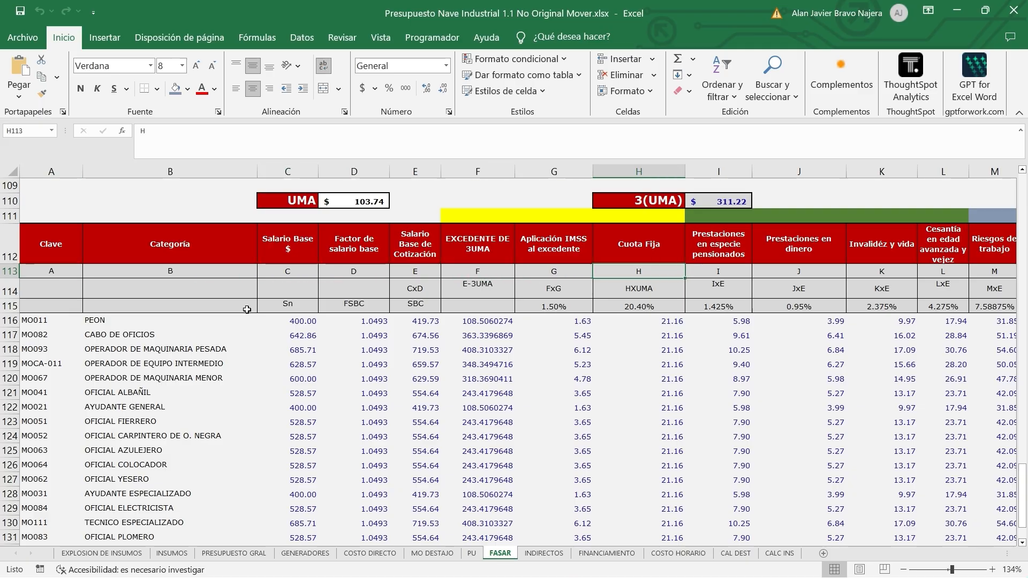
pyautogui.press('Right')
pyautogui.press('Left')
pyautogui.press('Left')
pyautogui.press('Left')
pyautogui.press('Left')
pyautogui.press('Left')
pyautogui.press('Left')
pyautogui.press('Left')
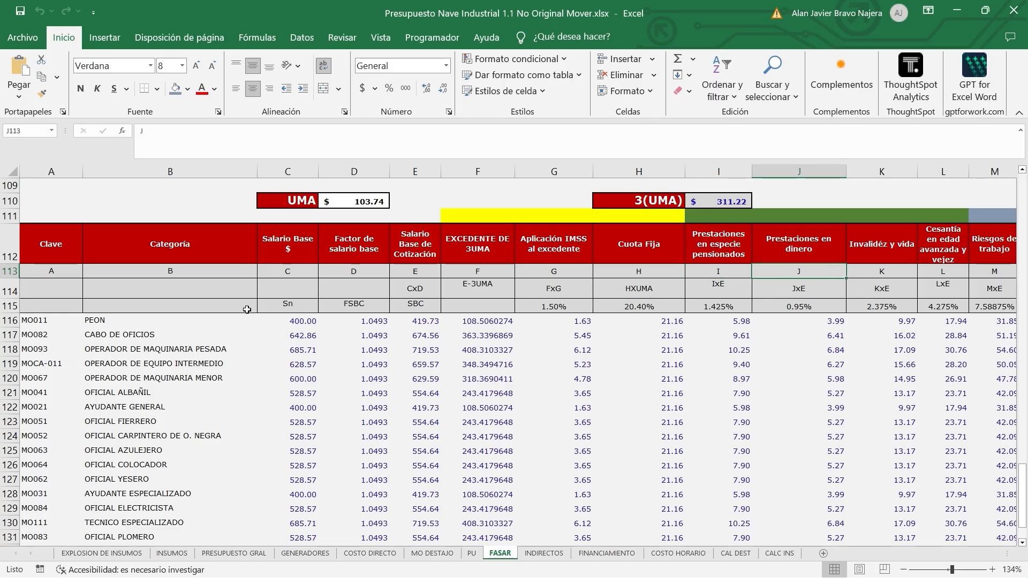
pyautogui.press('Left')
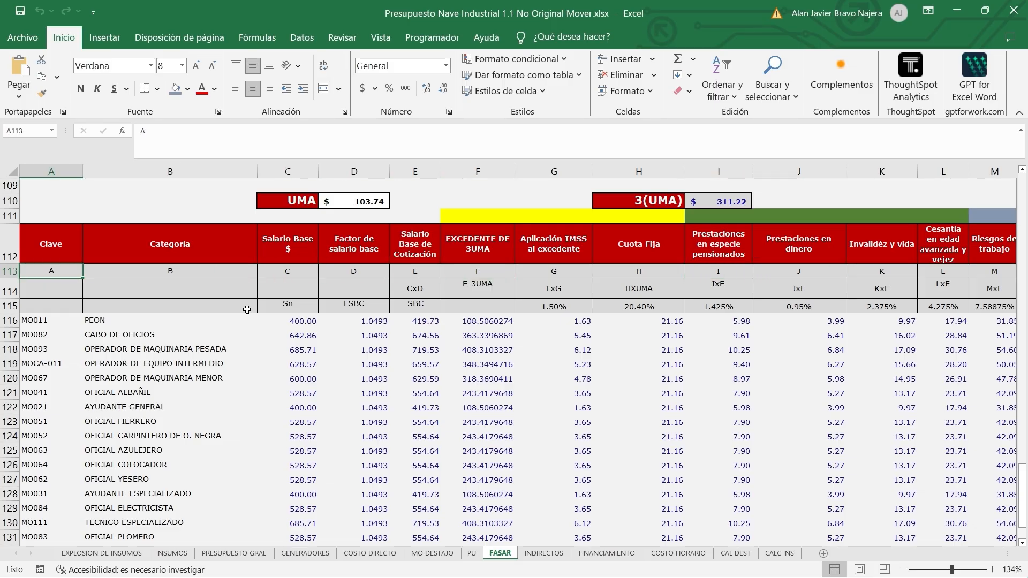
pyautogui.press('Right')
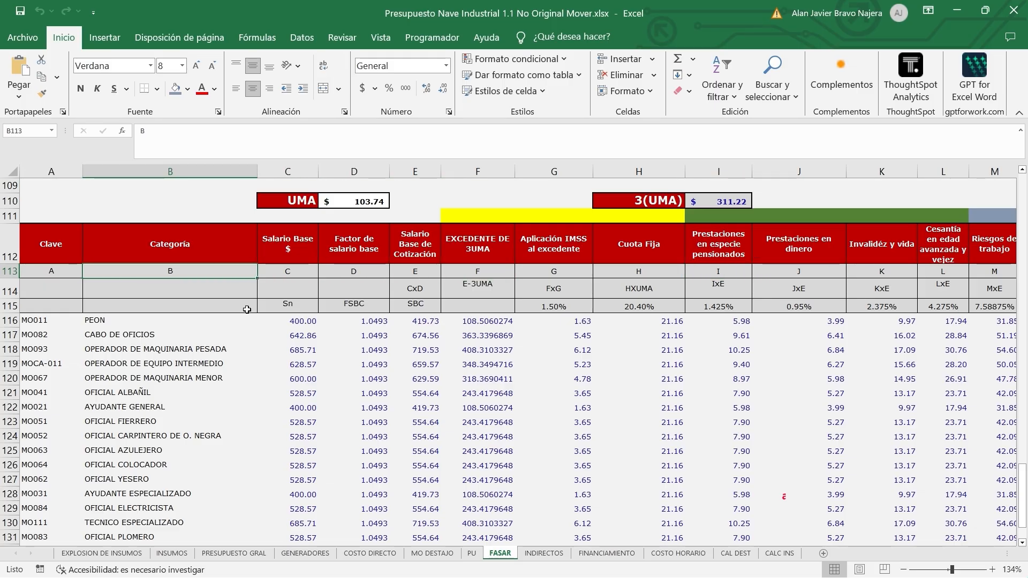
pyautogui.press('Right')
pyautogui.press('Right')
pyautogui.press('Right')
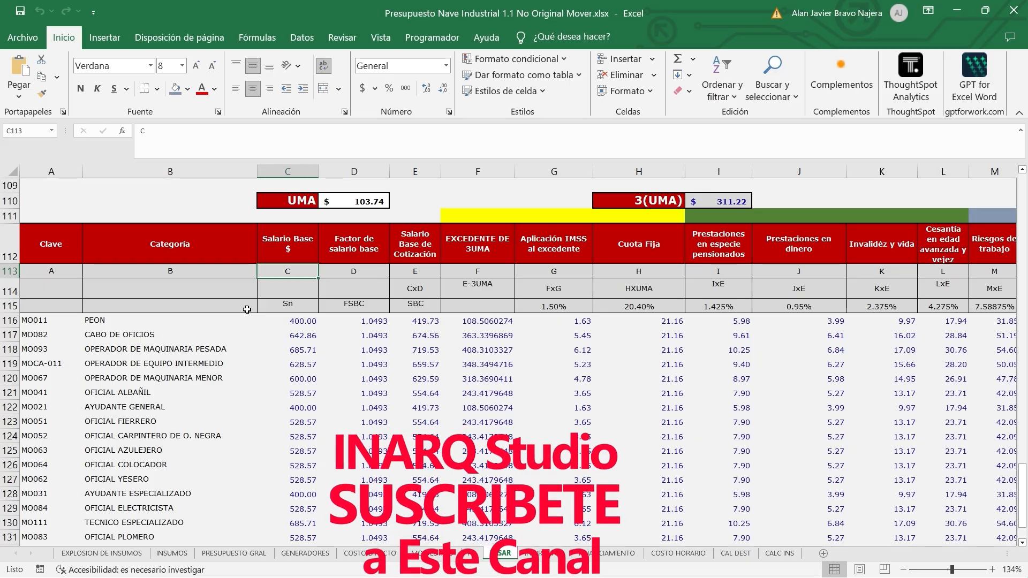
pyautogui.press('Right')
pyautogui.press('Right')
pyautogui.press('Left')
pyautogui.press('Left')
pyautogui.press('Left')
pyautogui.press('Left')
pyautogui.press('Left')
pyautogui.press('Left')
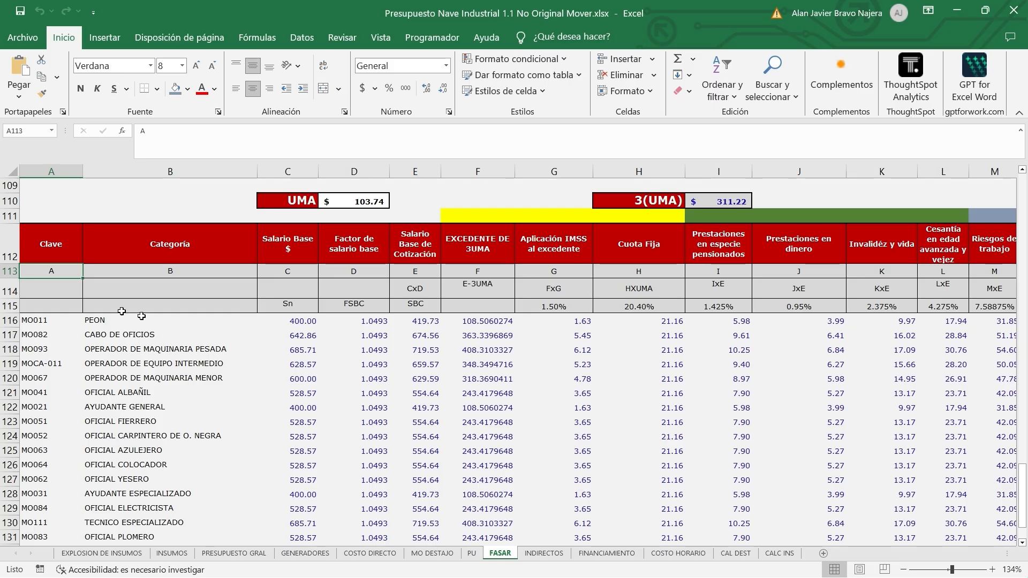
# Step: Examine the row 114 operations such as CxD, HXUMA and IxE, relating CxD to the salary and factor columns
pyautogui.click(10, 292)
pyautogui.click(159, 292)
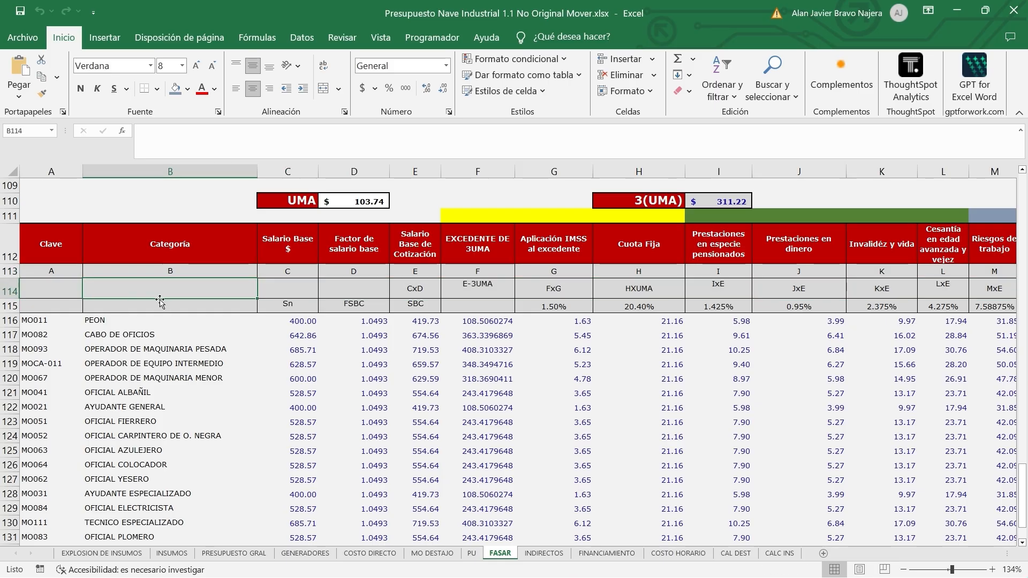
pyautogui.press('Right')
pyautogui.press('Right')
pyautogui.press('Right')
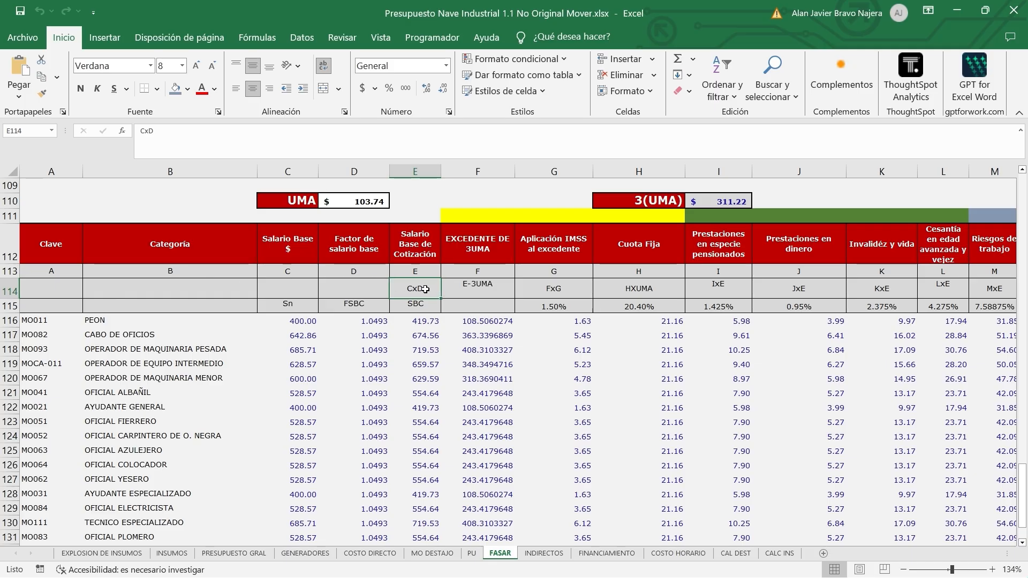
pyautogui.click(297, 323)
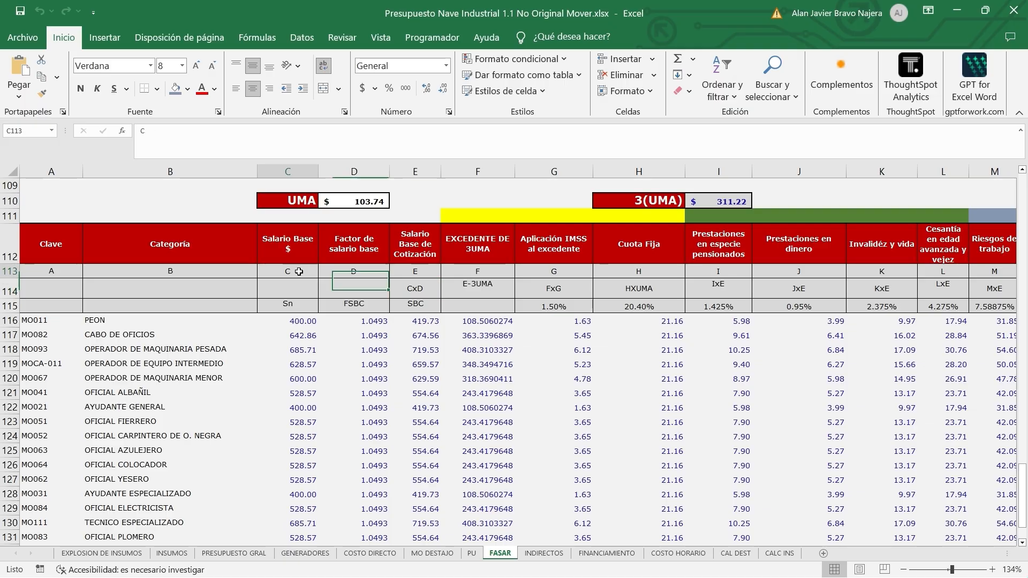
pyautogui.click(416, 284)
pyautogui.click(357, 320)
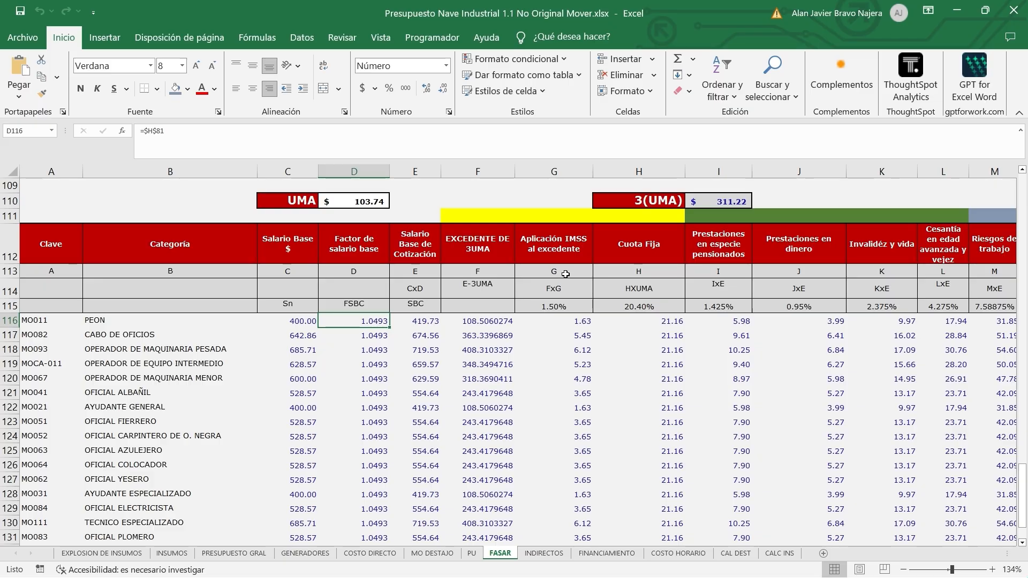
pyautogui.click(651, 289)
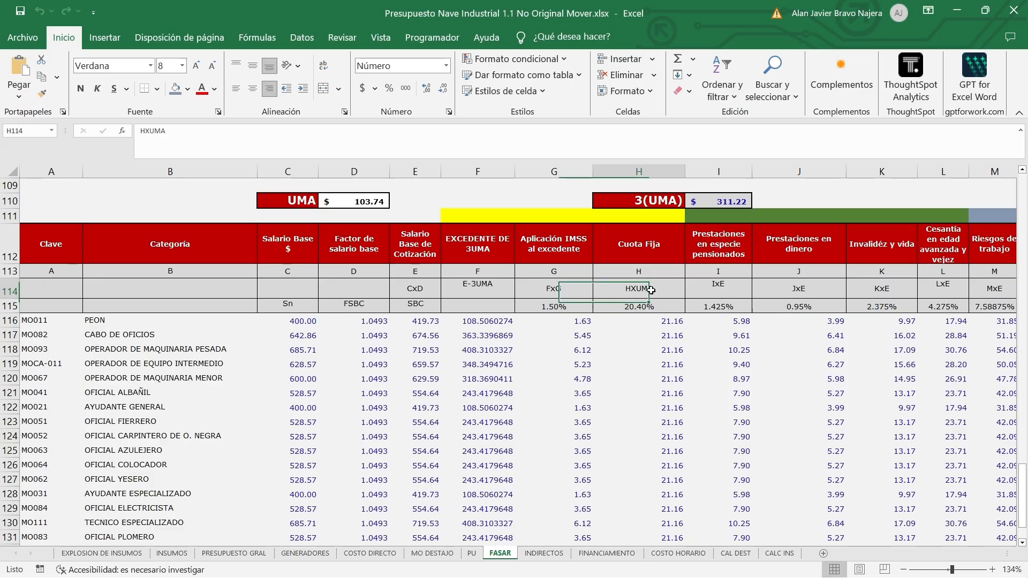
pyautogui.click(696, 291)
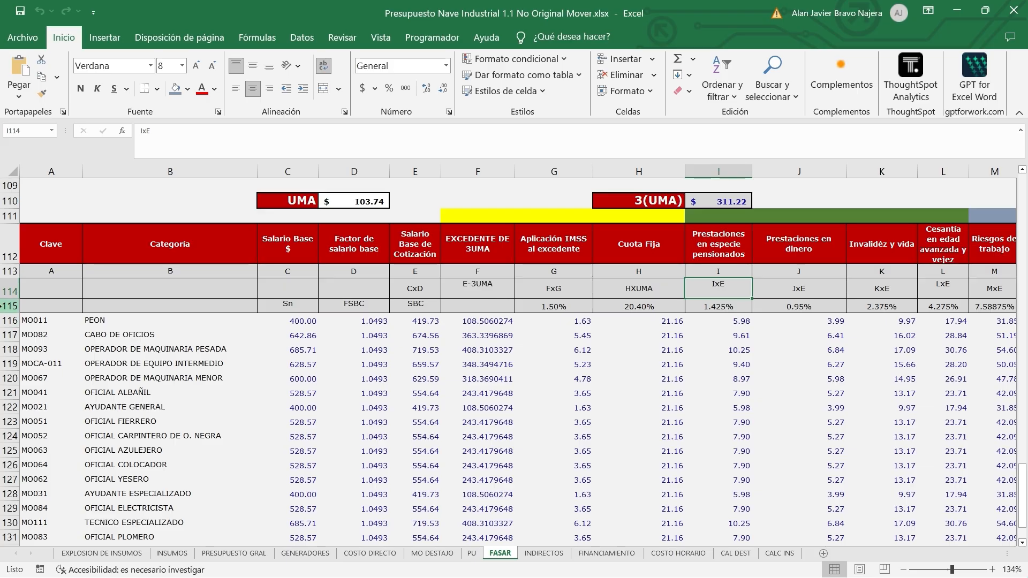
# Step: Examine the Sn, FSBC and SBC abbreviations and the IMSS application percentage in row 115
pyautogui.click(10, 306)
pyautogui.click(292, 306)
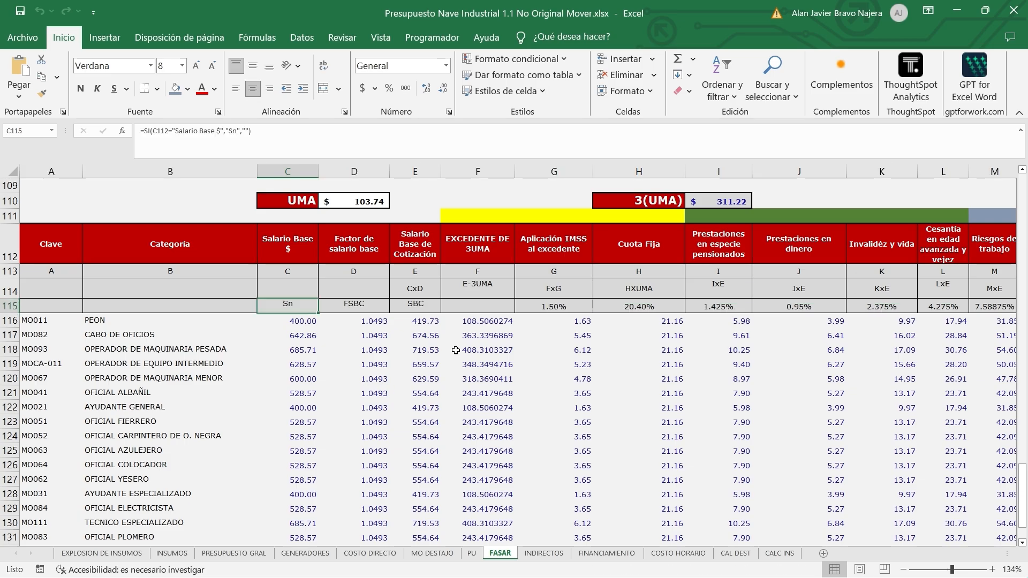
pyautogui.press('Right')
pyautogui.press('Right')
pyautogui.press('Right')
pyautogui.press('Right')
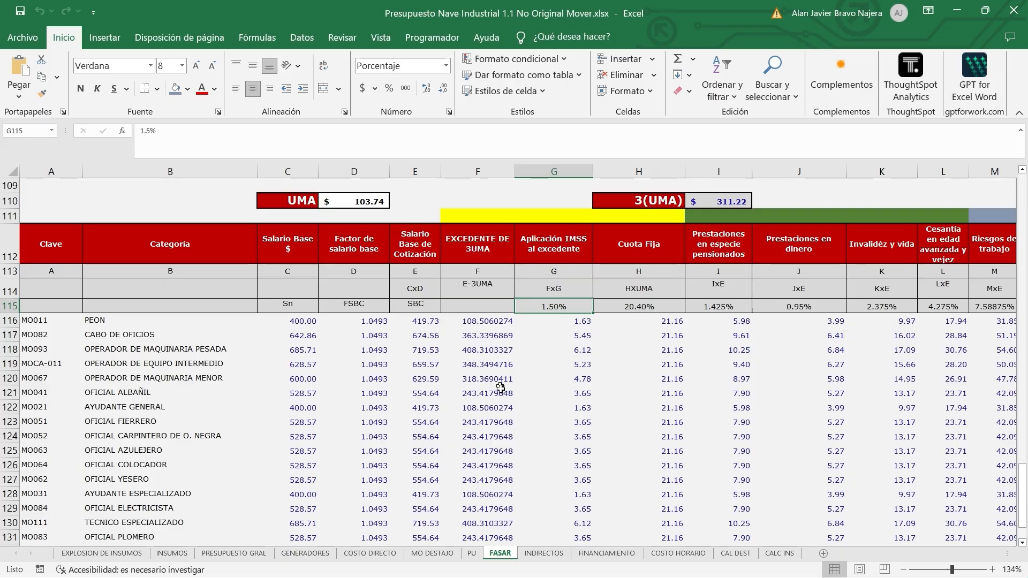
pyautogui.click(283, 303)
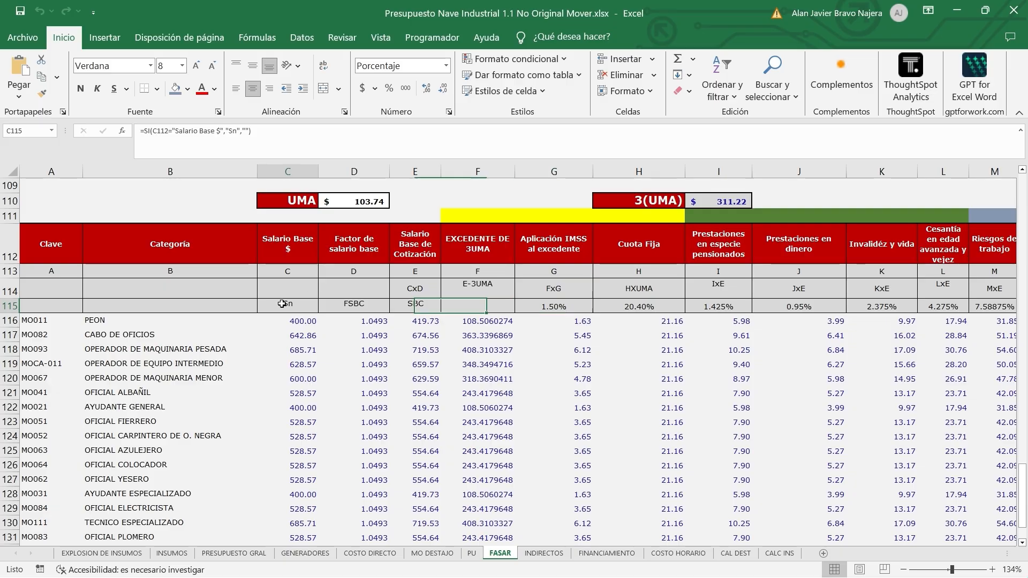
pyautogui.click(369, 311)
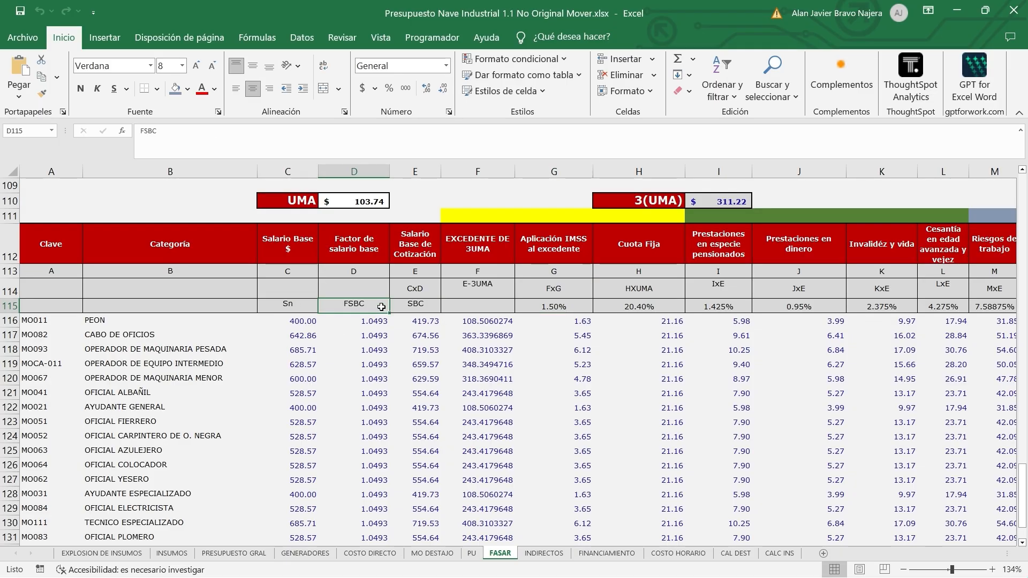
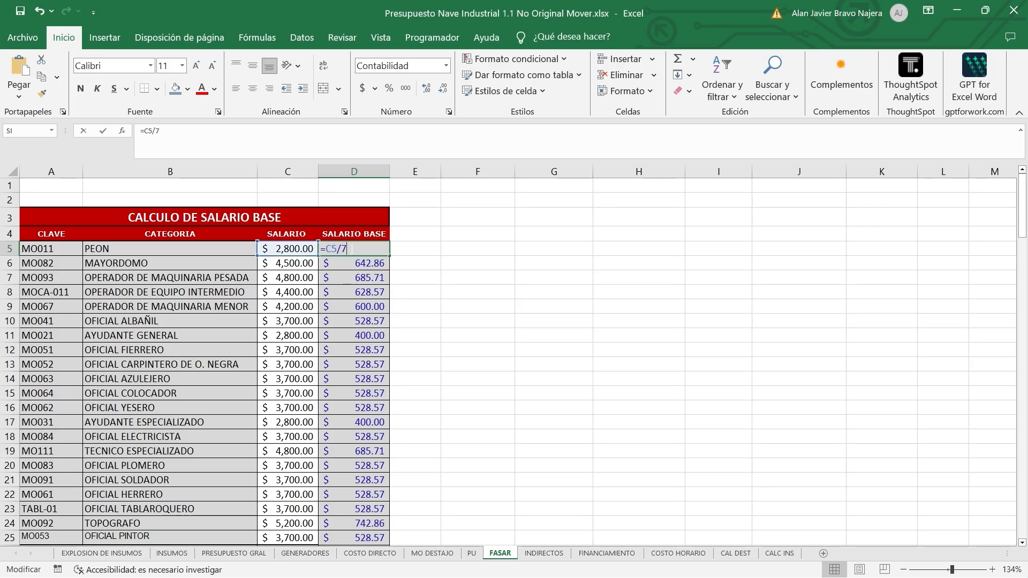
# Step: Close the Salario Base formula in D5 and check the Salario Base $ references in C116 through C120 of the Ps table
pyautogui.press('Escape')
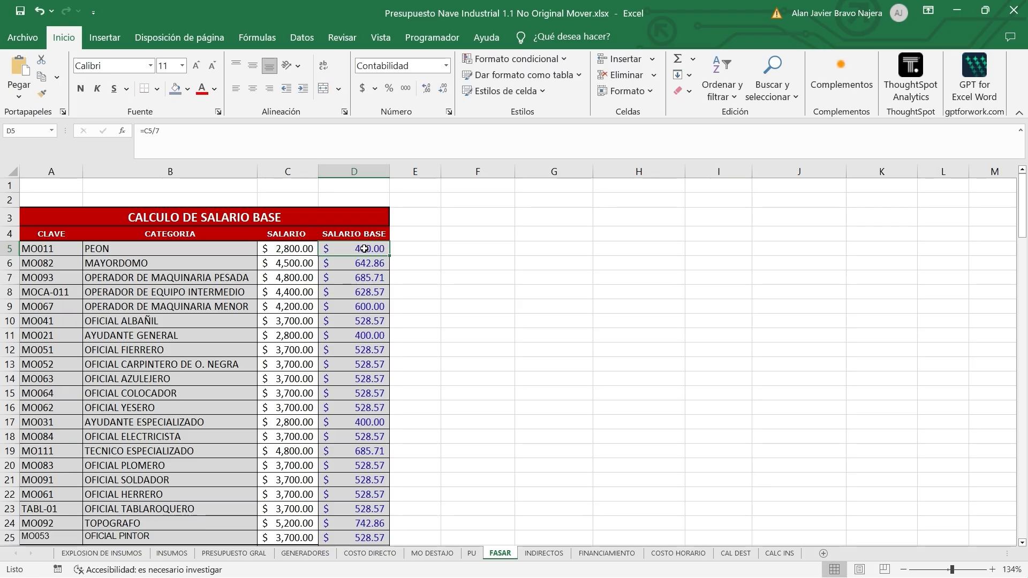
pyautogui.scroll(-20, 361, 257)
pyautogui.scroll(-15, 364, 248)
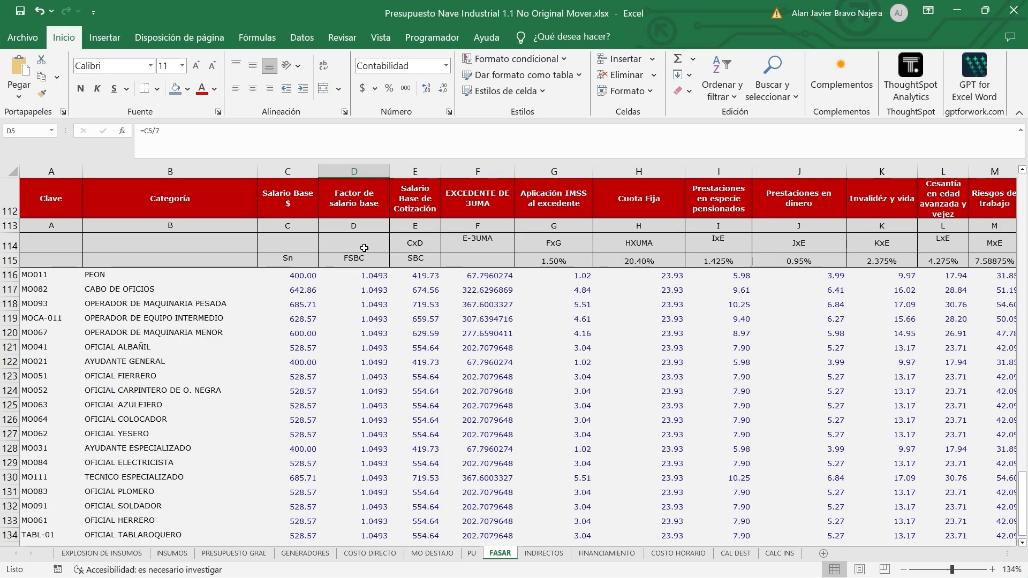
pyautogui.scroll(2, 332, 262)
pyautogui.click(303, 277)
pyautogui.scroll(1, 303, 277)
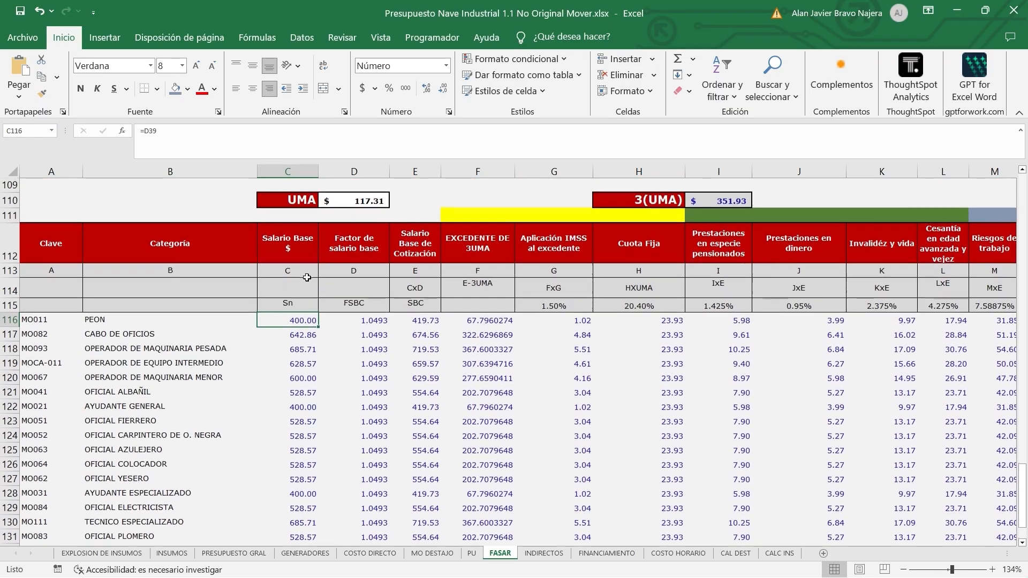
pyautogui.click(301, 340)
pyautogui.press('Down')
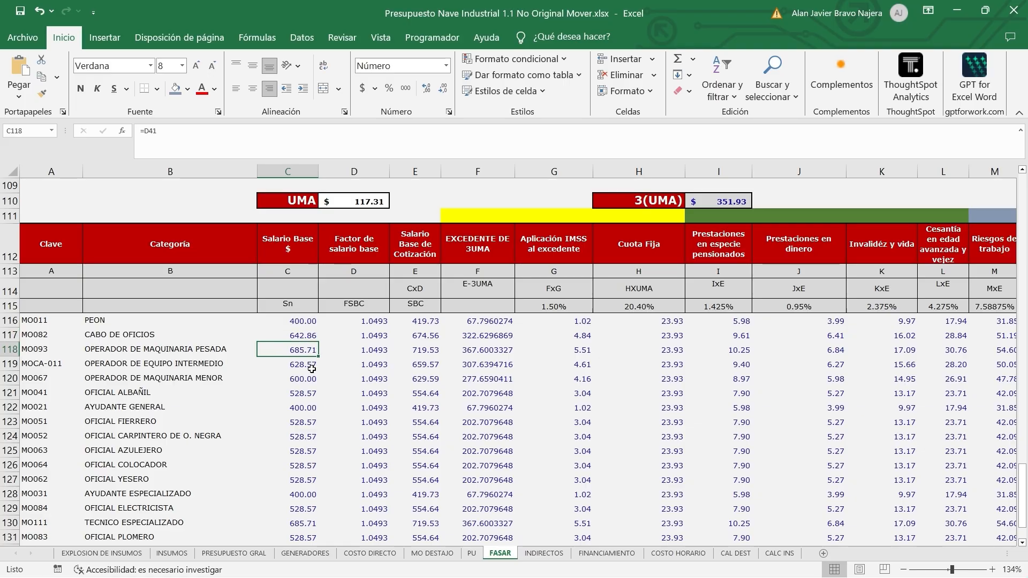
pyautogui.click(311, 368)
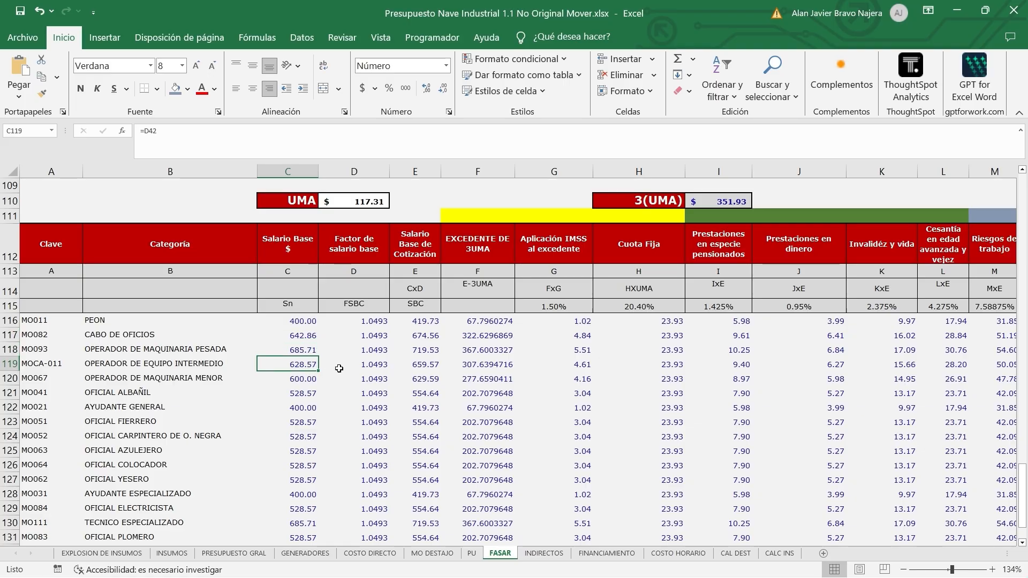
pyautogui.click(314, 381)
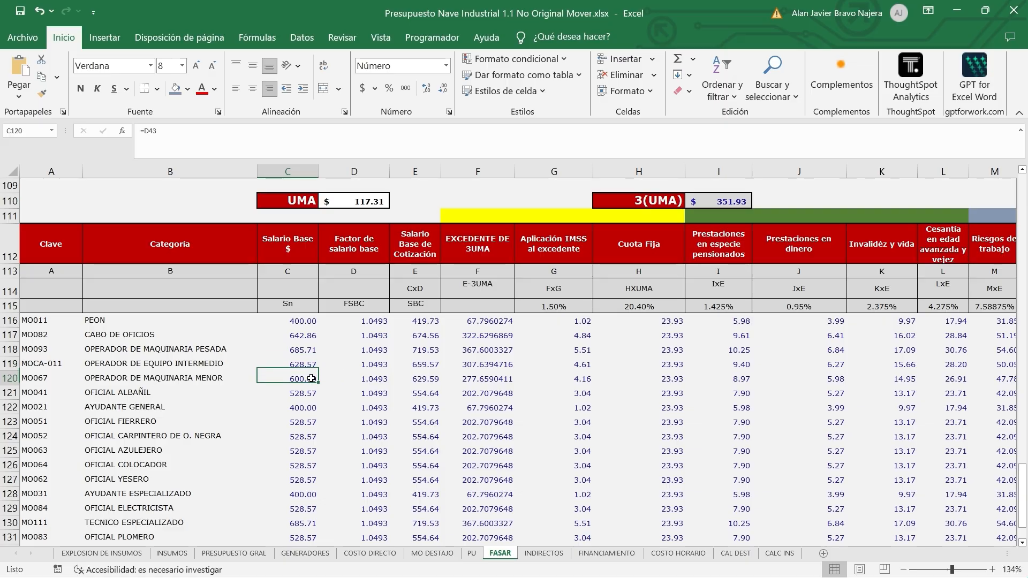
# Step: Trace the Factor de salario base reference in D116 back to the FSBC factor and its formula in H81
pyautogui.click(344, 254)
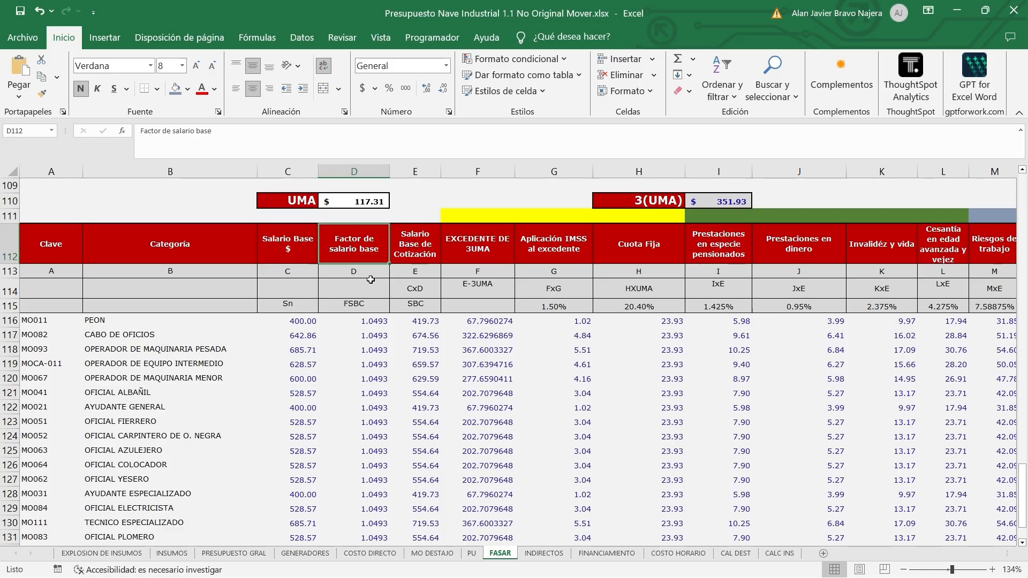
pyautogui.click(361, 320)
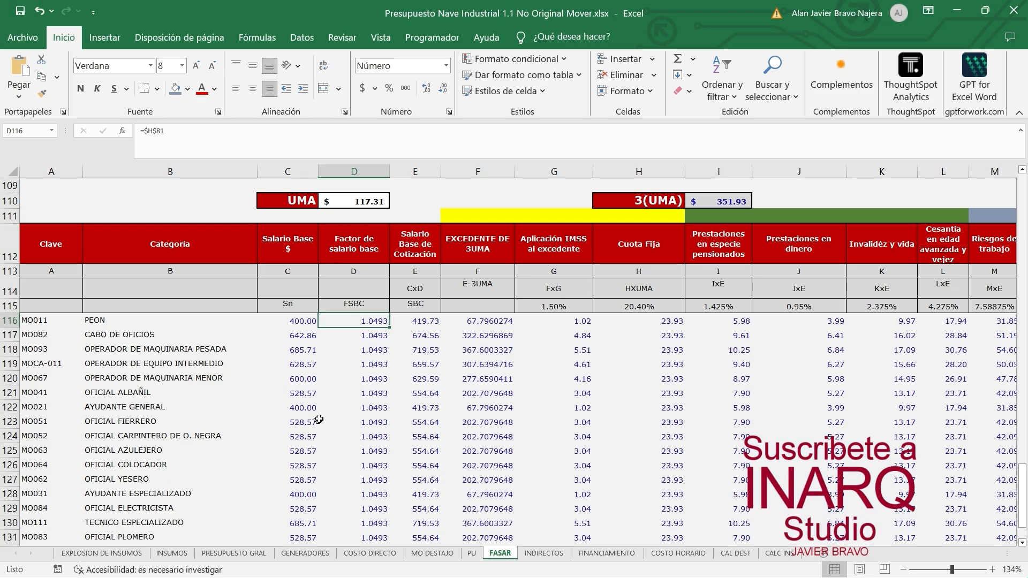
pyautogui.scroll(3, 358, 332)
pyautogui.scroll(10, 358, 332)
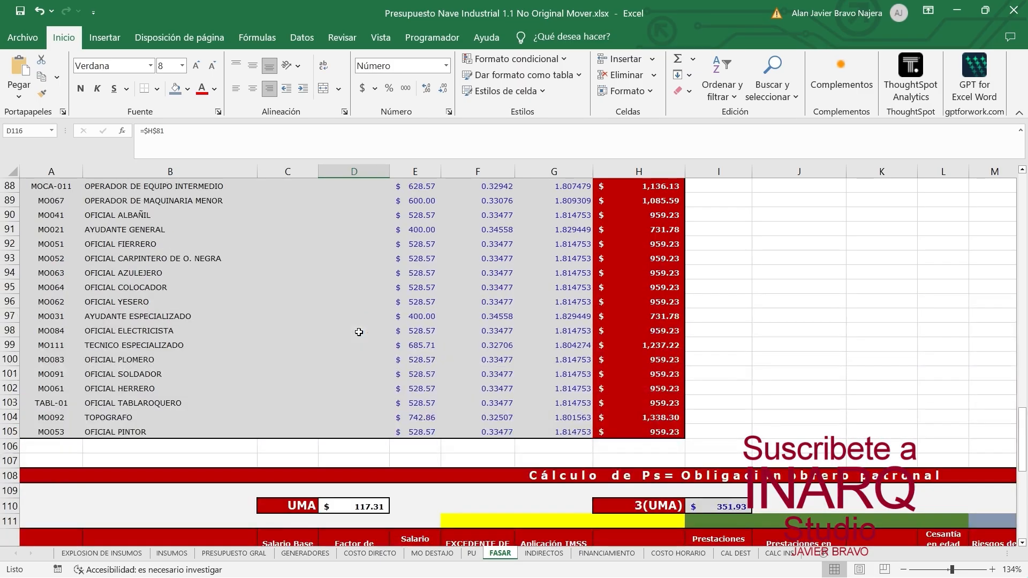
pyautogui.click(633, 349)
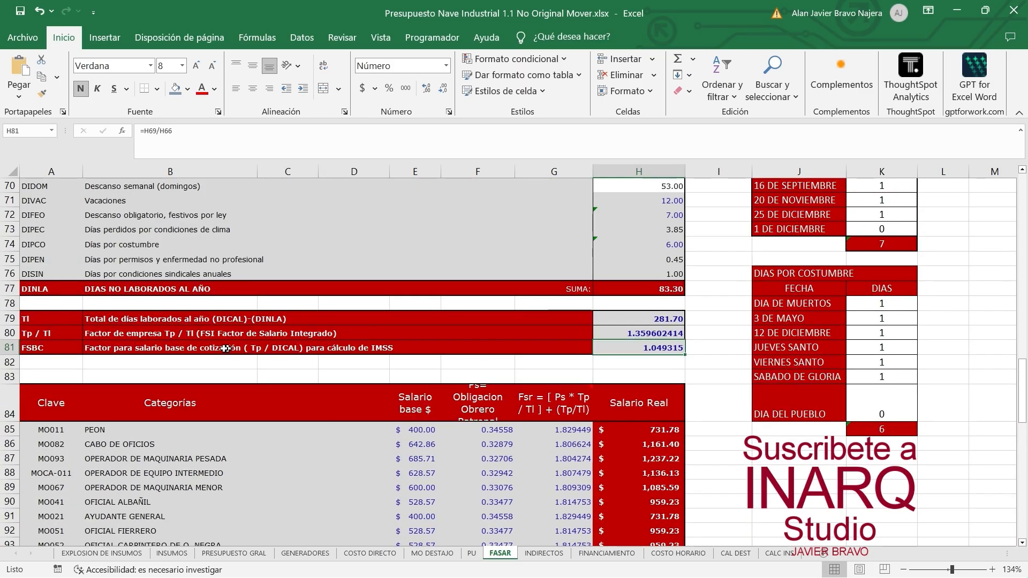
pyautogui.click(201, 347)
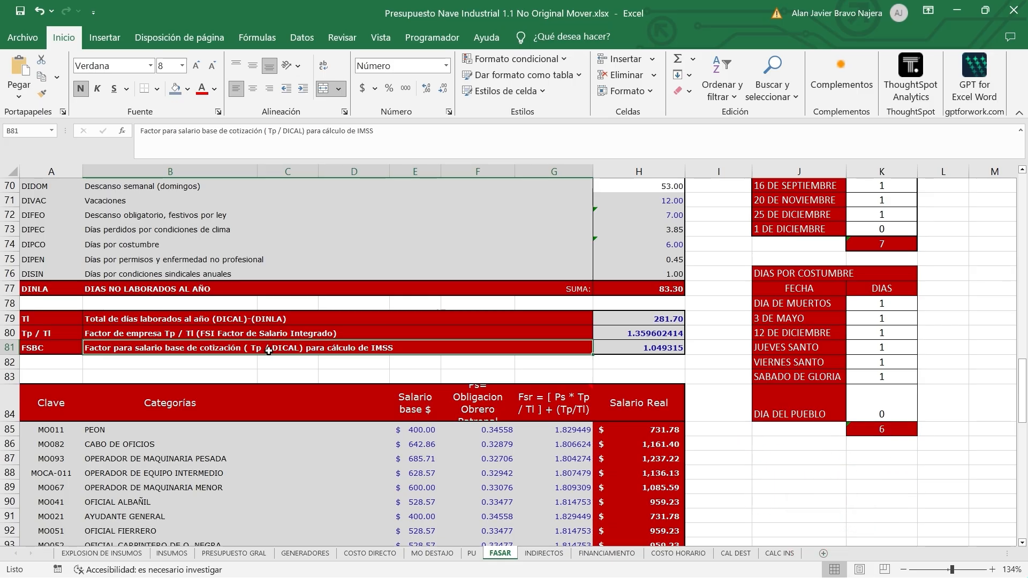
pyautogui.click(620, 349)
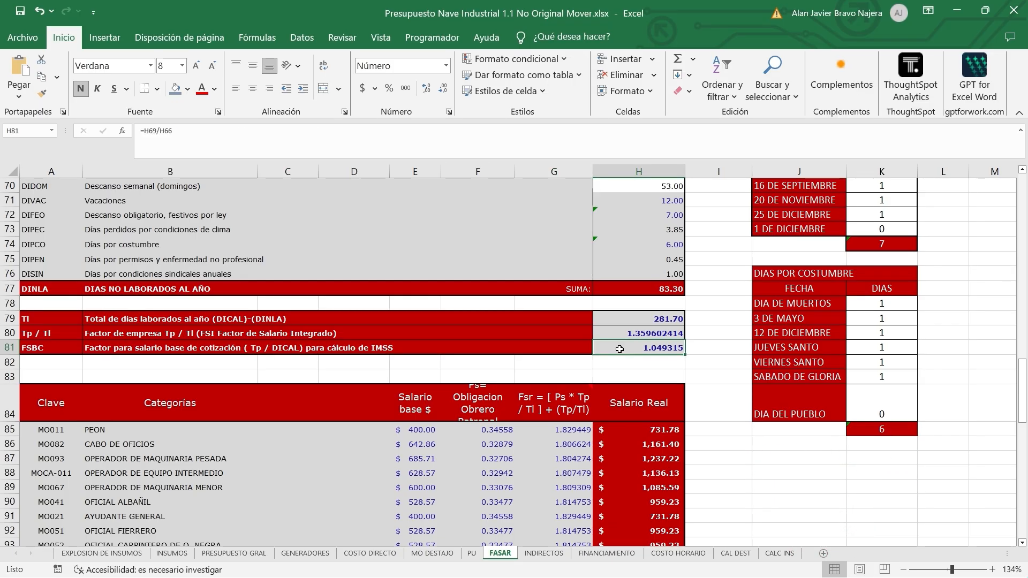
pyautogui.click(373, 320)
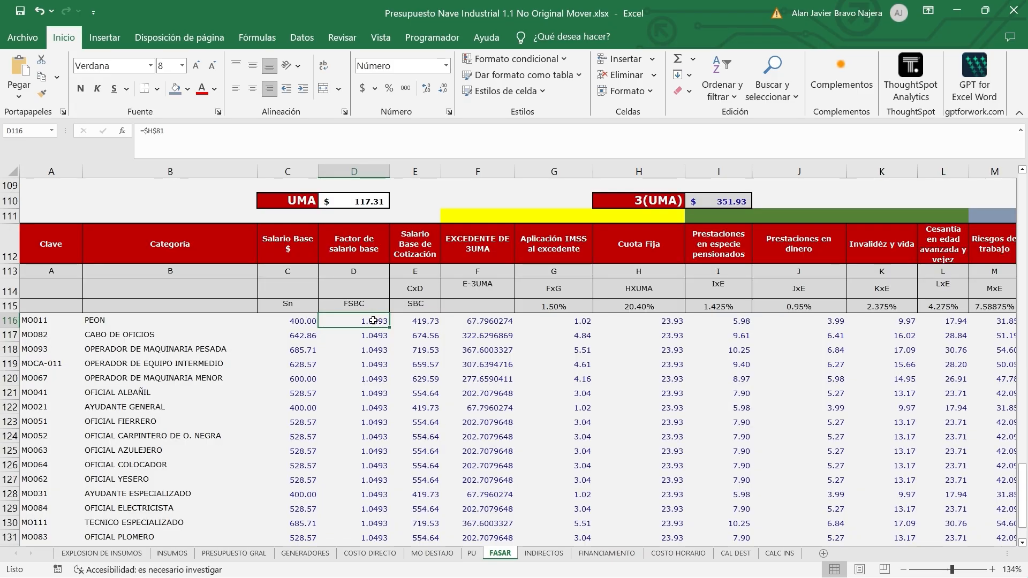
# Step: Inspect the Salario Base de Cotización formula in E116 and the factor in D116 that it uses, leaving the formula as is
pyautogui.press('Right')
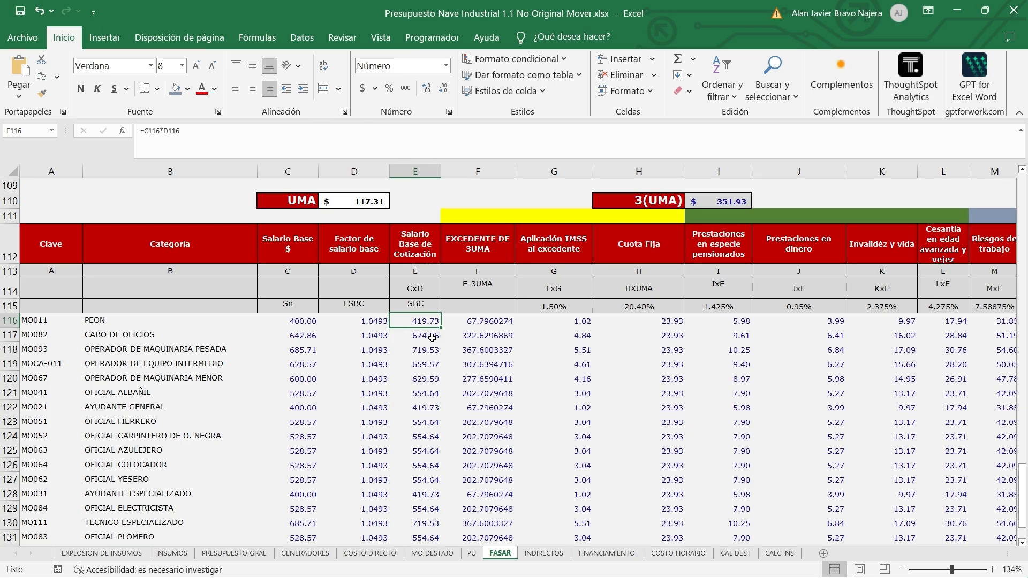
pyautogui.doubleClick(426, 320)
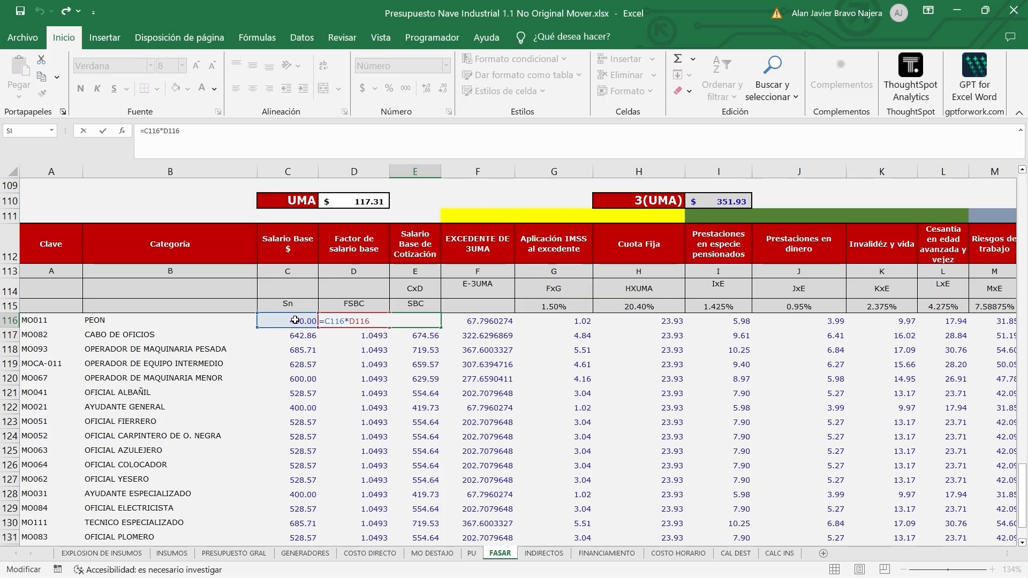
pyautogui.press('Escape')
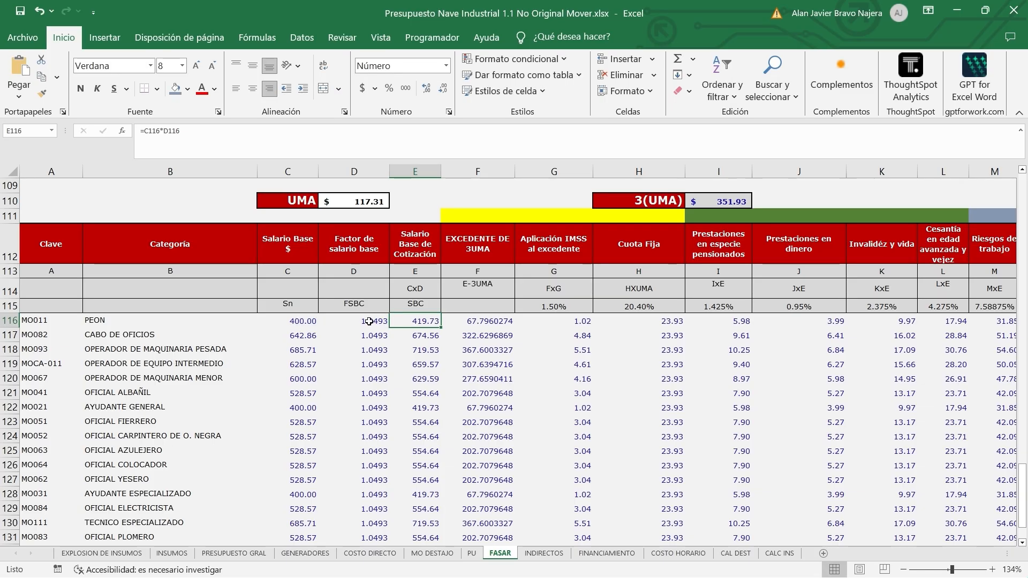
pyautogui.click(370, 322)
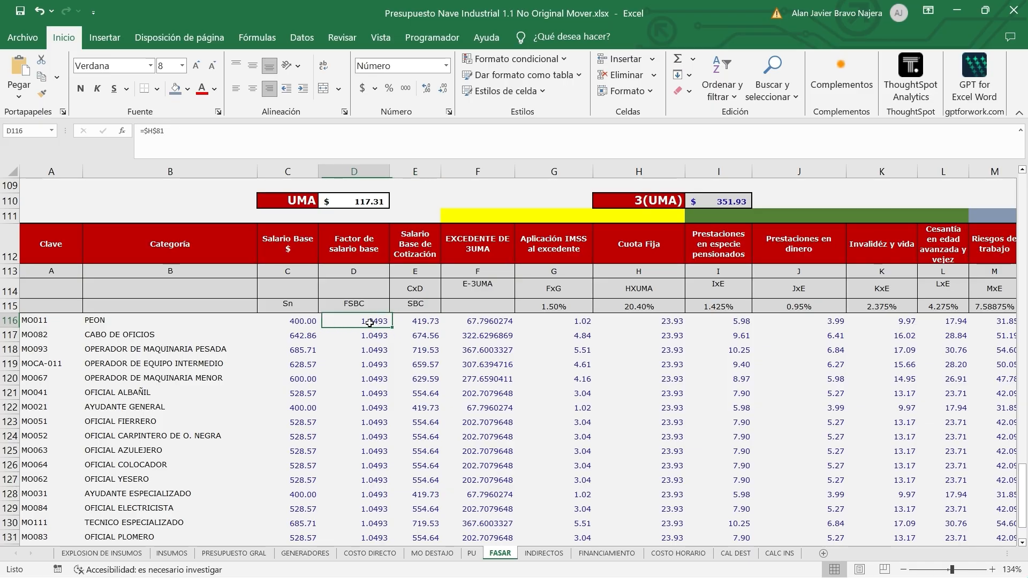
pyautogui.click(431, 321)
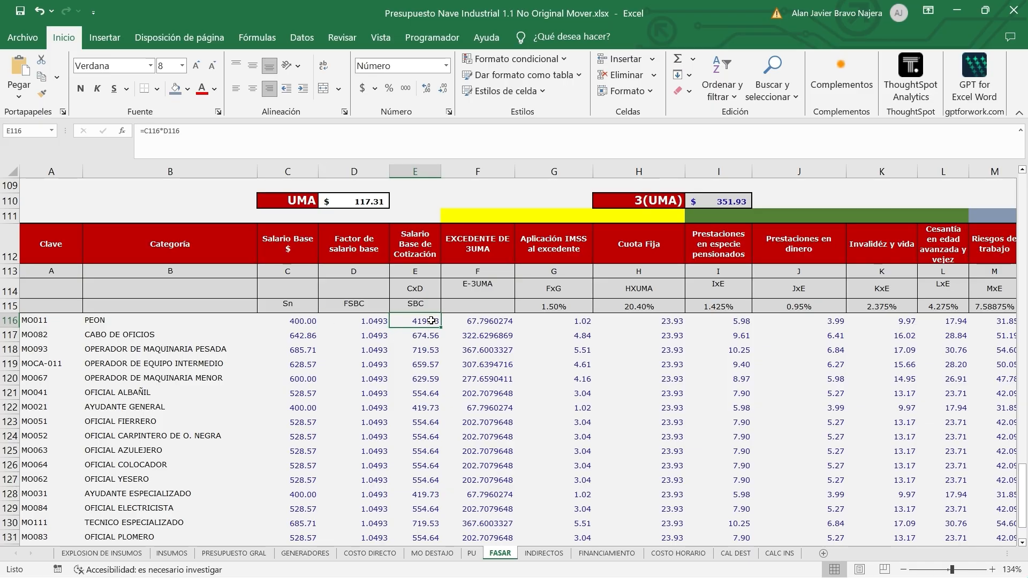
pyautogui.scroll(-2, 431, 321)
pyautogui.scroll(2, 431, 321)
pyautogui.scroll(-1, 431, 321)
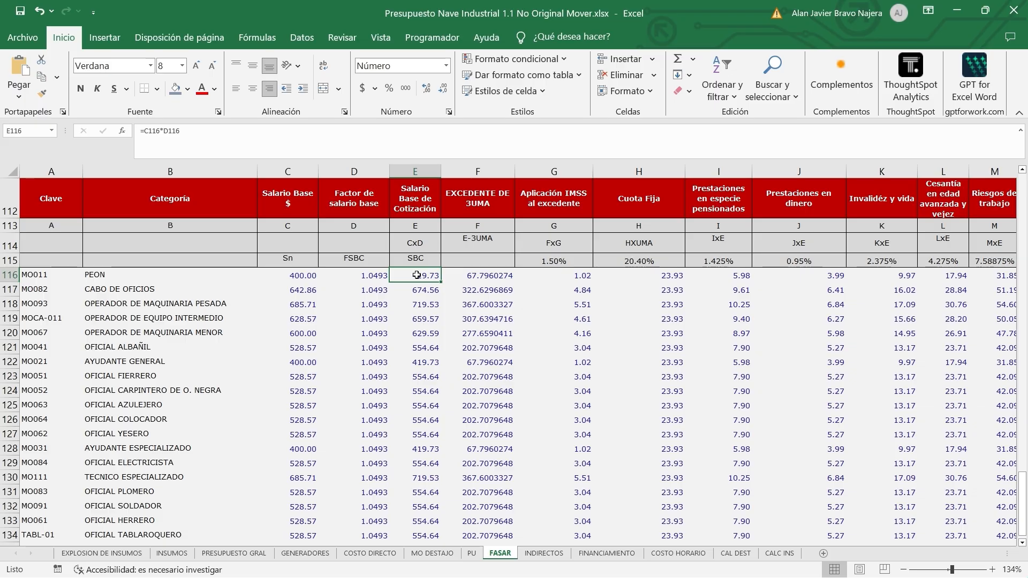
# Step: Examine the EXCEDENTE DE 3UMA formula in F116 together with the 3(UMA) cell I110 it references
pyautogui.scroll(3, 416, 275)
pyautogui.click(500, 322)
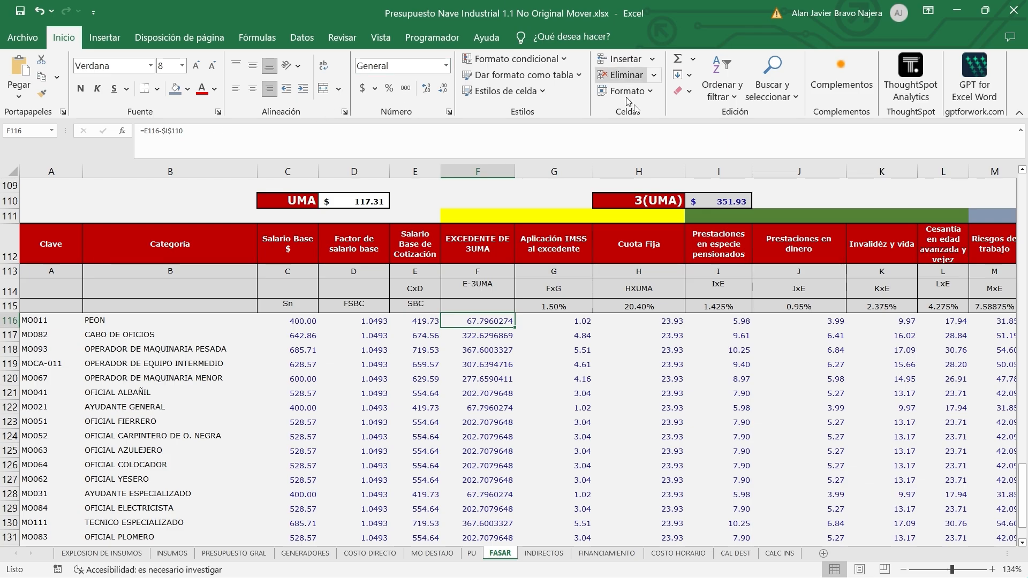
pyautogui.click(723, 205)
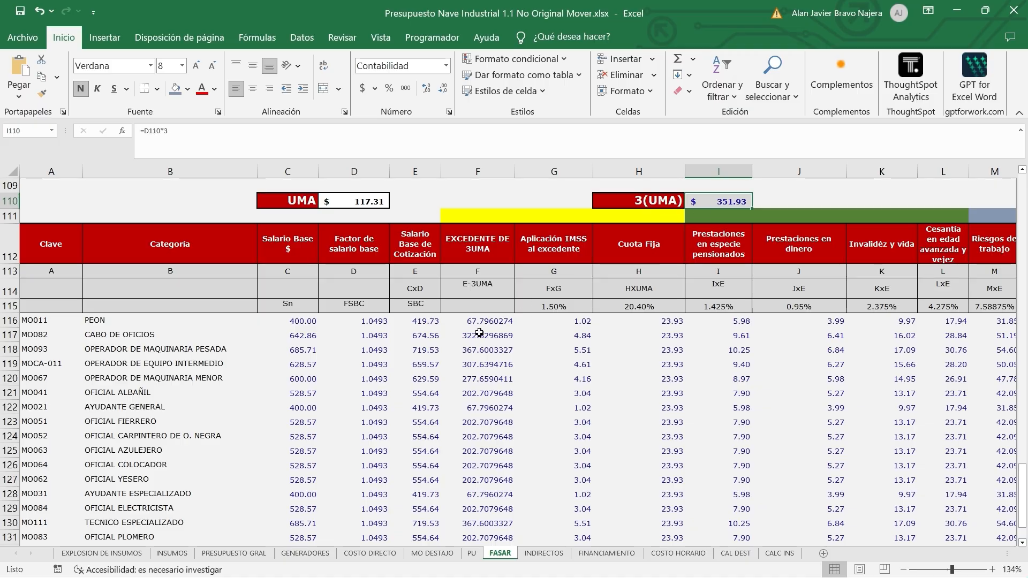
pyautogui.click(496, 320)
pyautogui.doubleClick(495, 320)
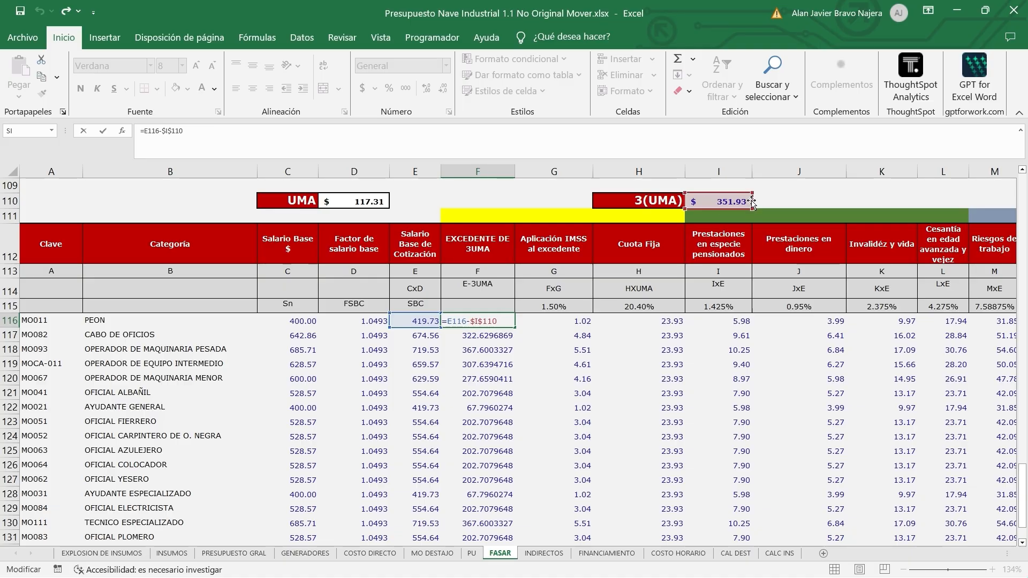
pyautogui.hotkey('ctrl', 'Return')
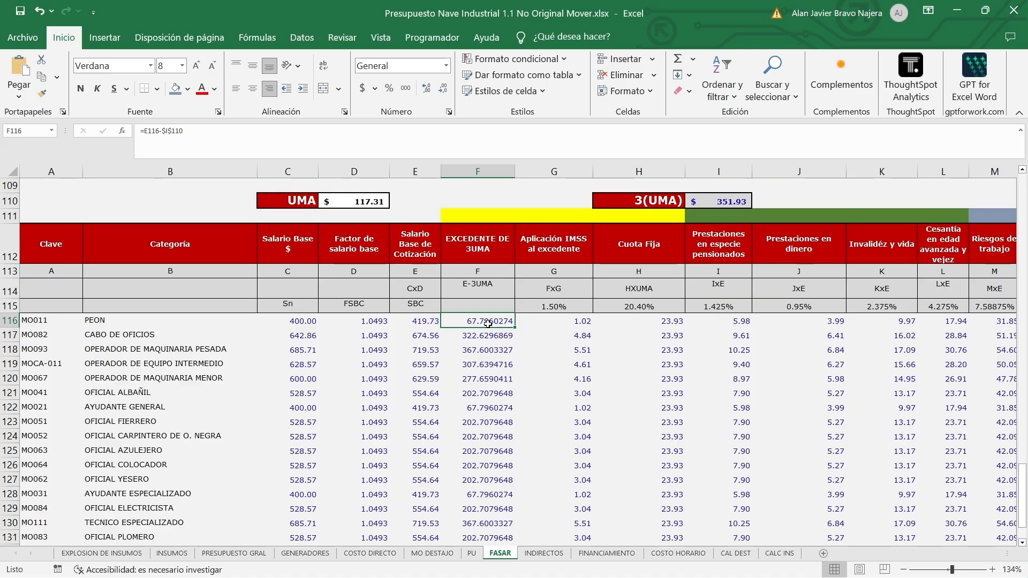
# Step: Check the EXCEDENTE DE 3UMA formulas in F117 through F120
pyautogui.click(498, 336)
pyautogui.click(496, 350)
pyautogui.click(492, 363)
pyautogui.click(489, 378)
# Step: Fill the EXCEDENTE DE 3UMA formula from F117 down through F132 and check the formula in F118
pyautogui.click(490, 335)
pyautogui.scroll(-2, 516, 350)
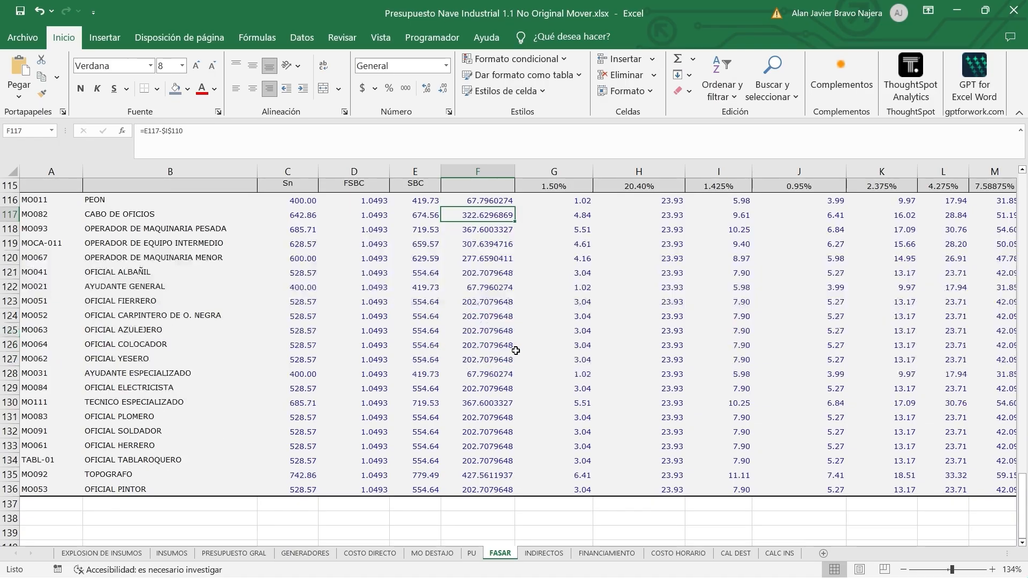
pyautogui.scroll(-1, 515, 351)
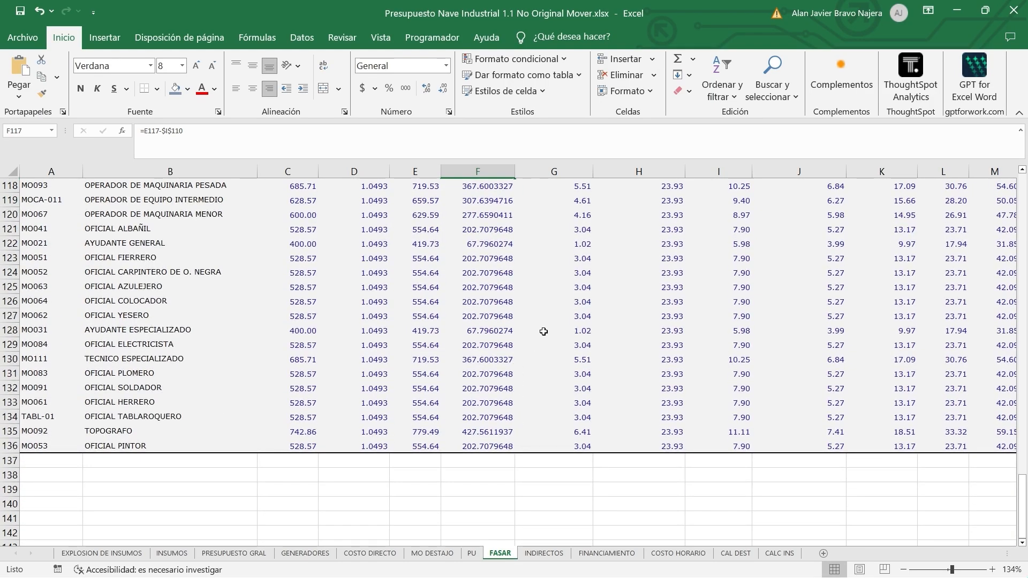
pyautogui.scroll(2, 543, 331)
pyautogui.moveTo(476, 289); pyautogui.dragTo(478, 507)
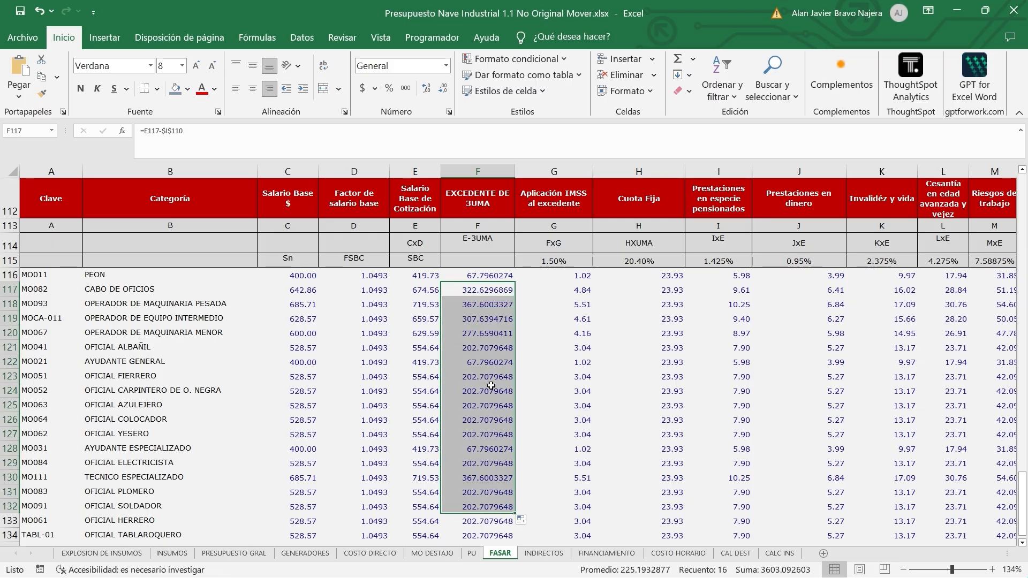
pyautogui.click(499, 303)
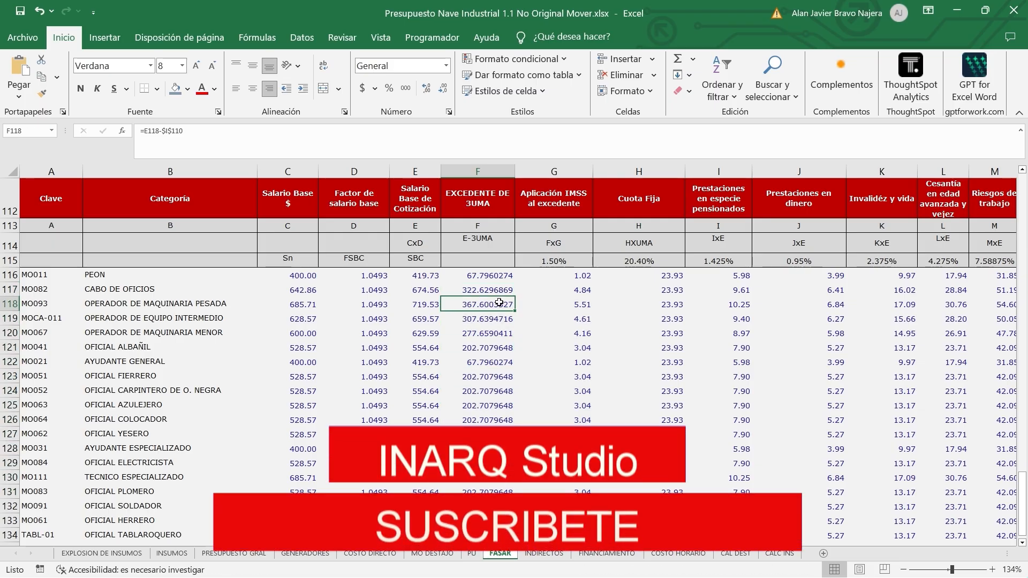
# Step: Examine the Aplicación IMSS al excedente formula in G116 and the percentage in G115 that it multiplies by
pyautogui.click(564, 276)
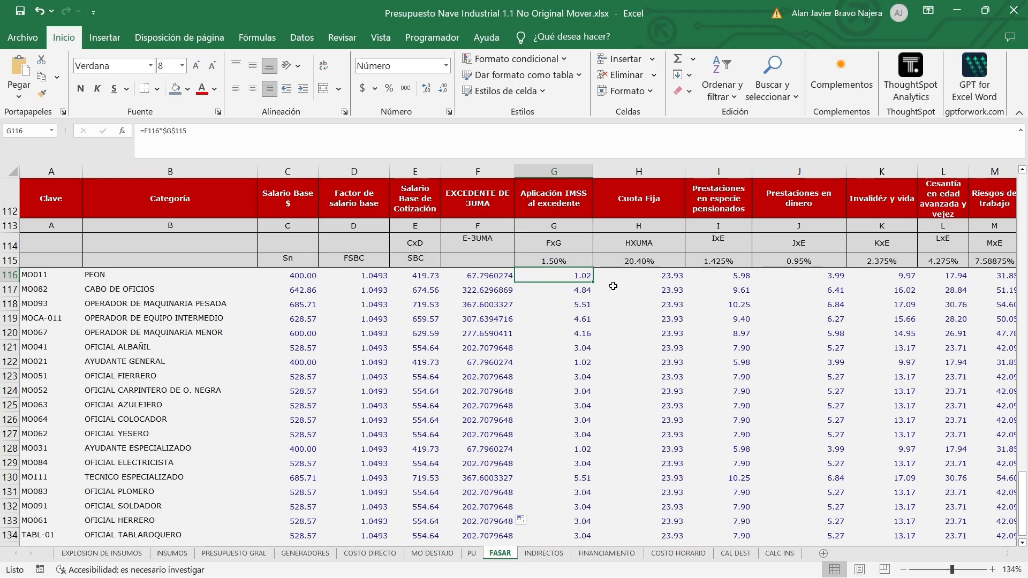
pyautogui.scroll(1, 568, 366)
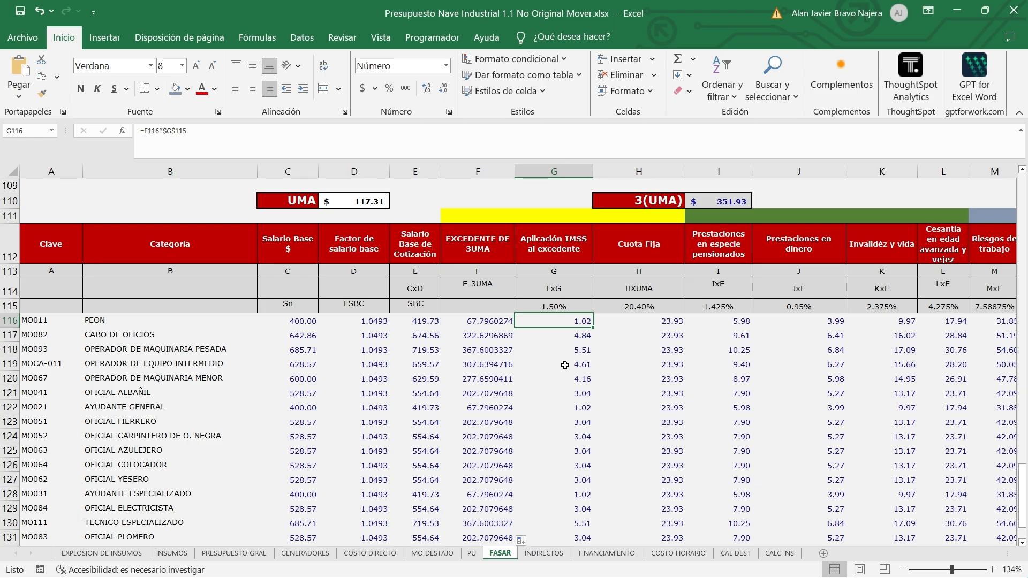
pyautogui.click(549, 306)
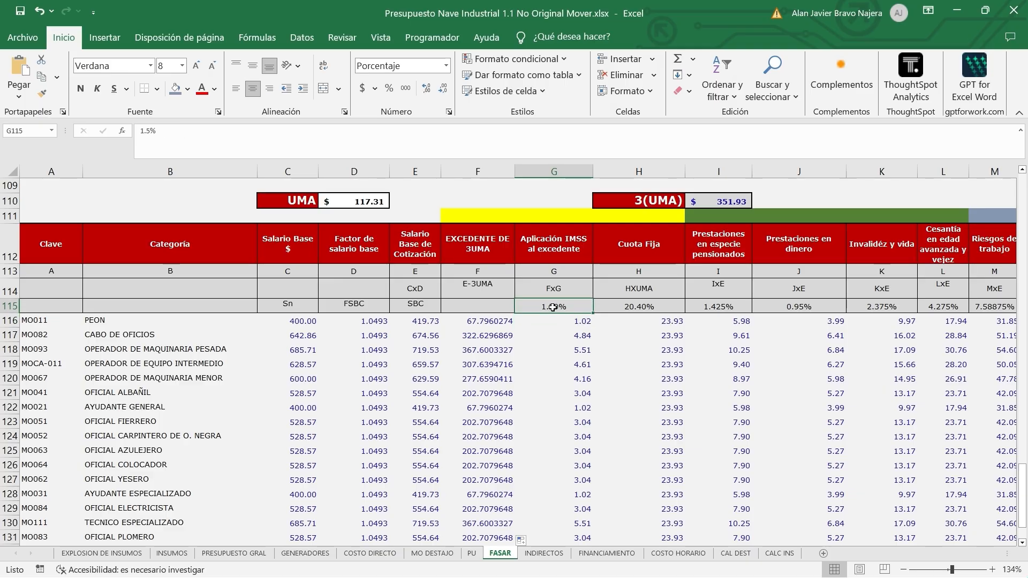
pyautogui.click(569, 321)
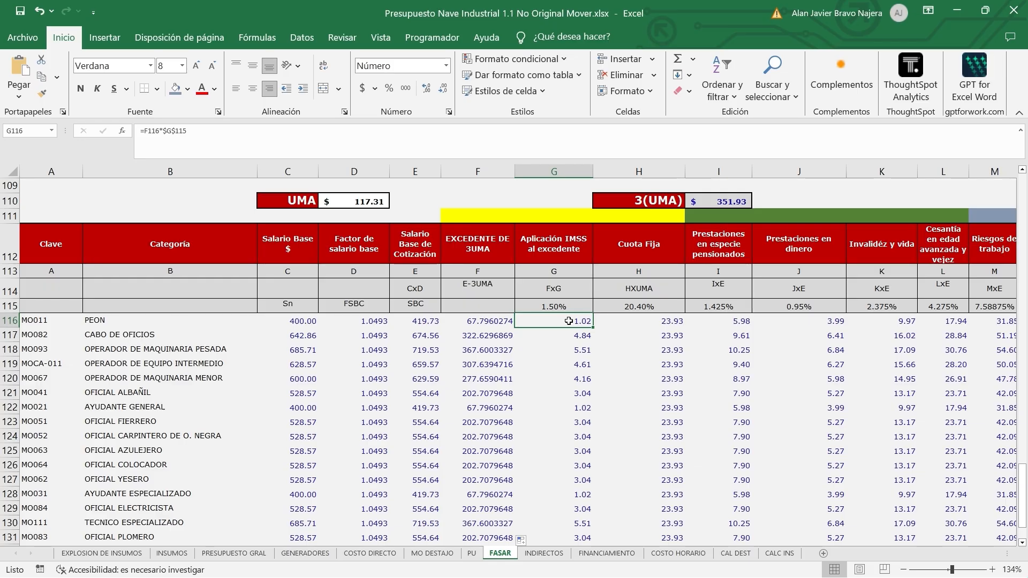
pyautogui.doubleClick(568, 321)
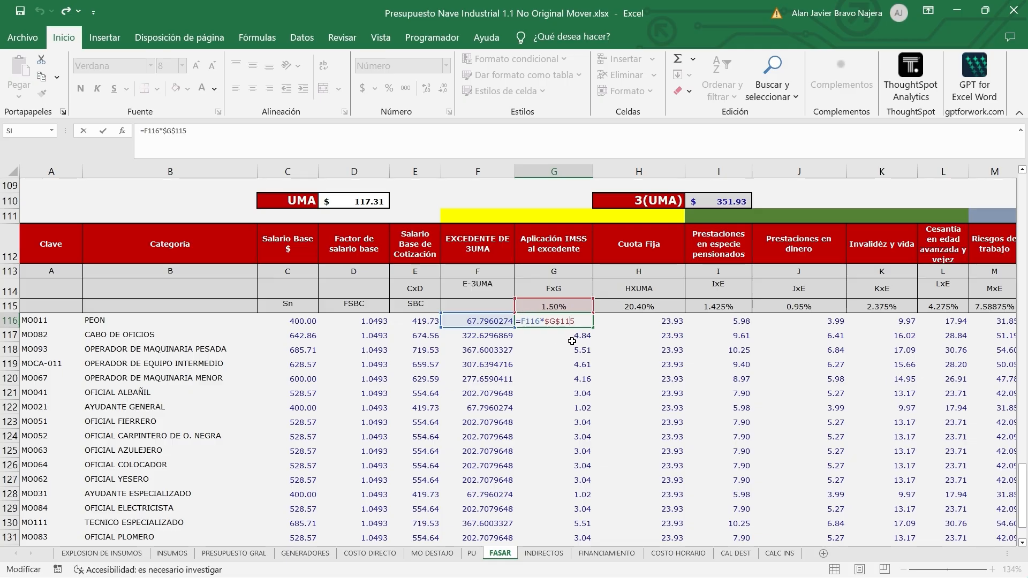
pyautogui.hotkey('ctrl', 'Return')
# Step: Fill the Aplicación IMSS al excedente formula from G117 down through G129 and check the formula in G120
pyautogui.moveTo(589, 334); pyautogui.dragTo(586, 518)
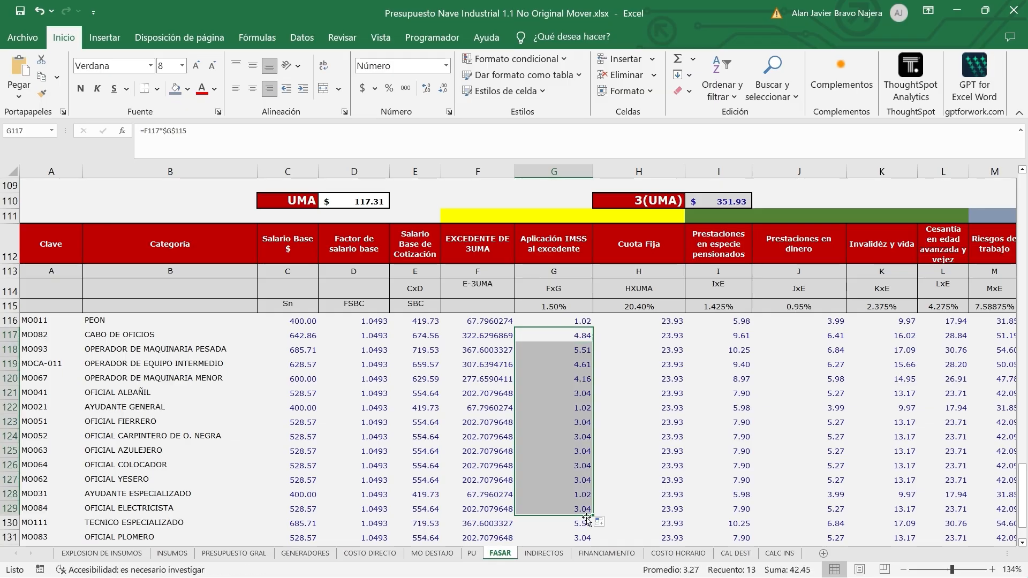
pyautogui.click(577, 434)
pyautogui.click(573, 374)
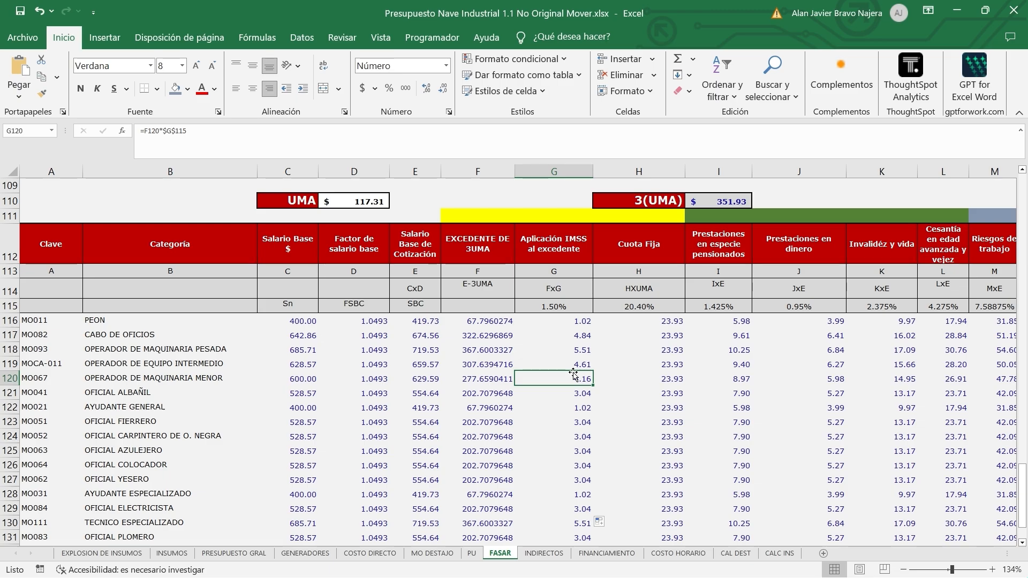
# Step: Examine the Cuota Fija formula in H116 with its percentage in H115 and the UMA value in D110
pyautogui.click(649, 320)
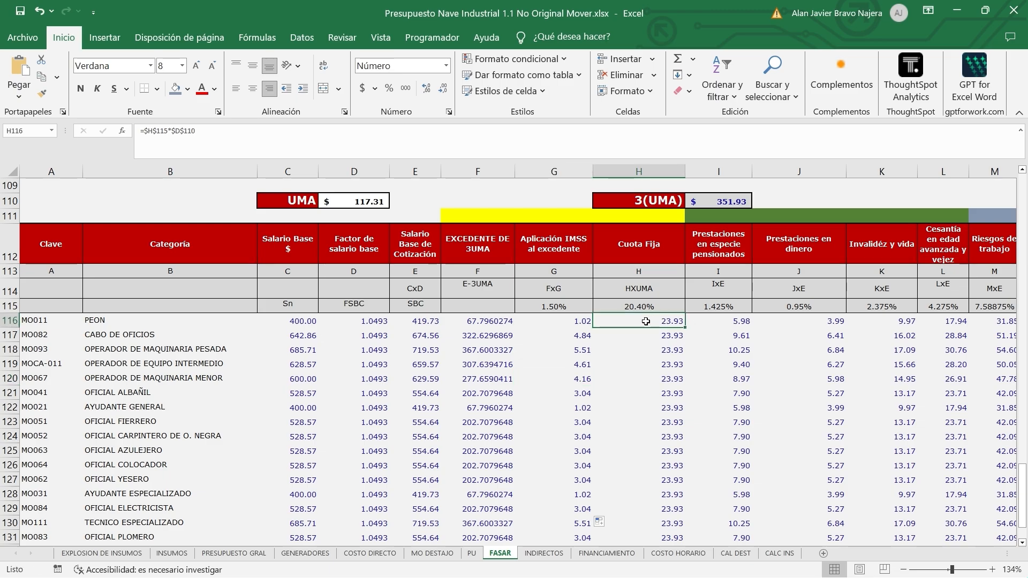
pyautogui.click(647, 244)
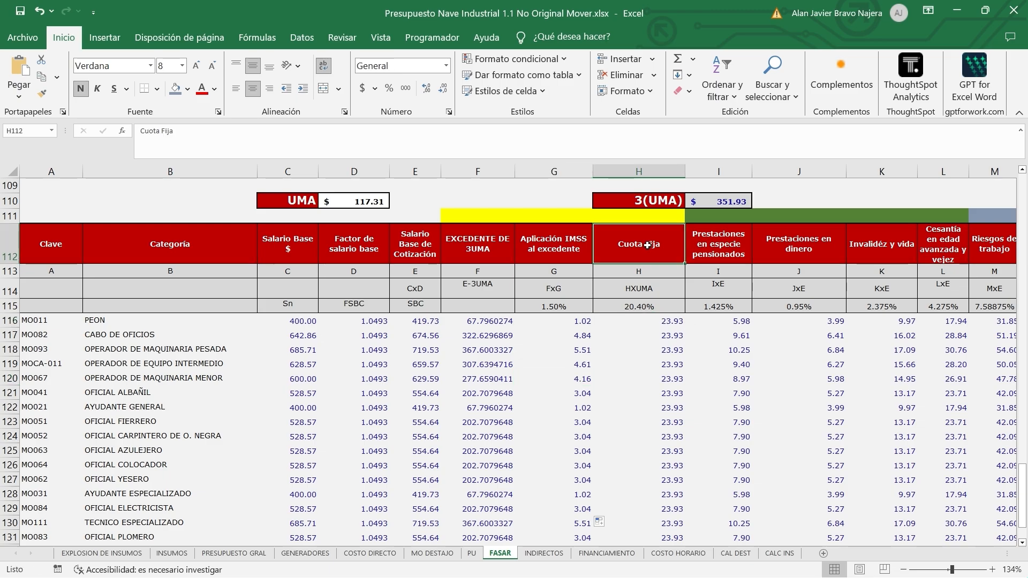
pyautogui.click(646, 323)
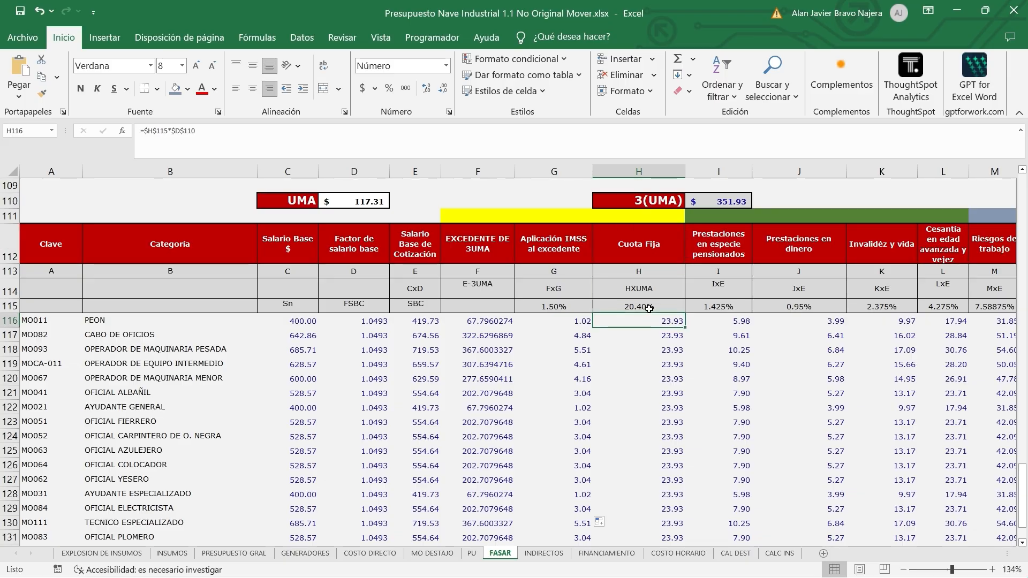
pyautogui.click(649, 308)
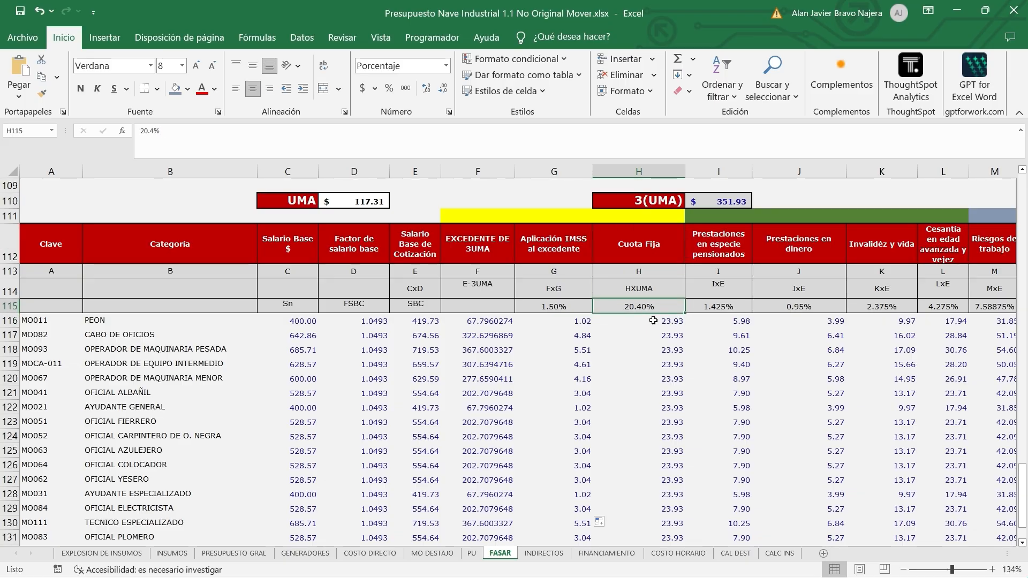
pyautogui.click(346, 203)
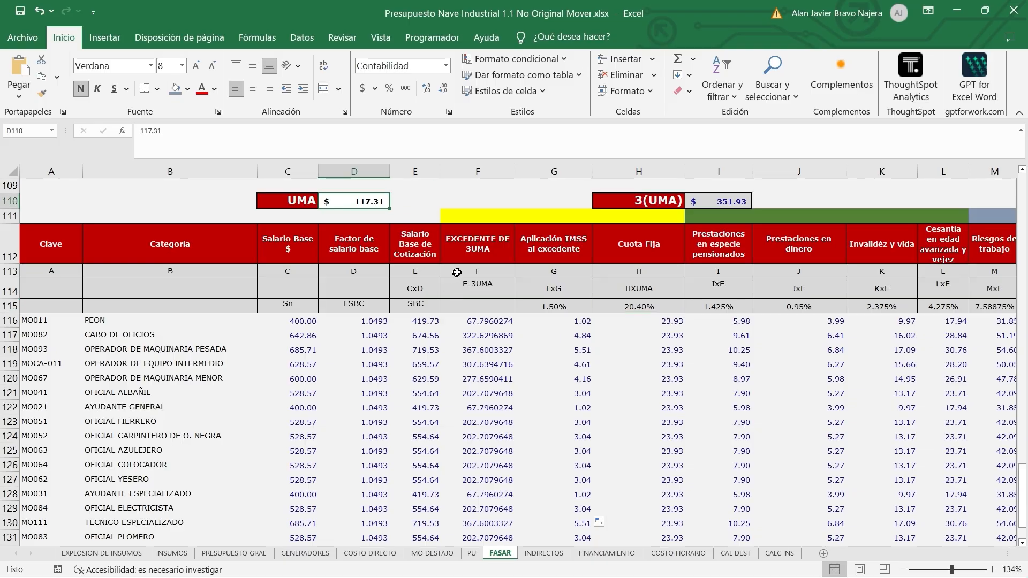
pyautogui.click(650, 324)
pyautogui.doubleClick(651, 323)
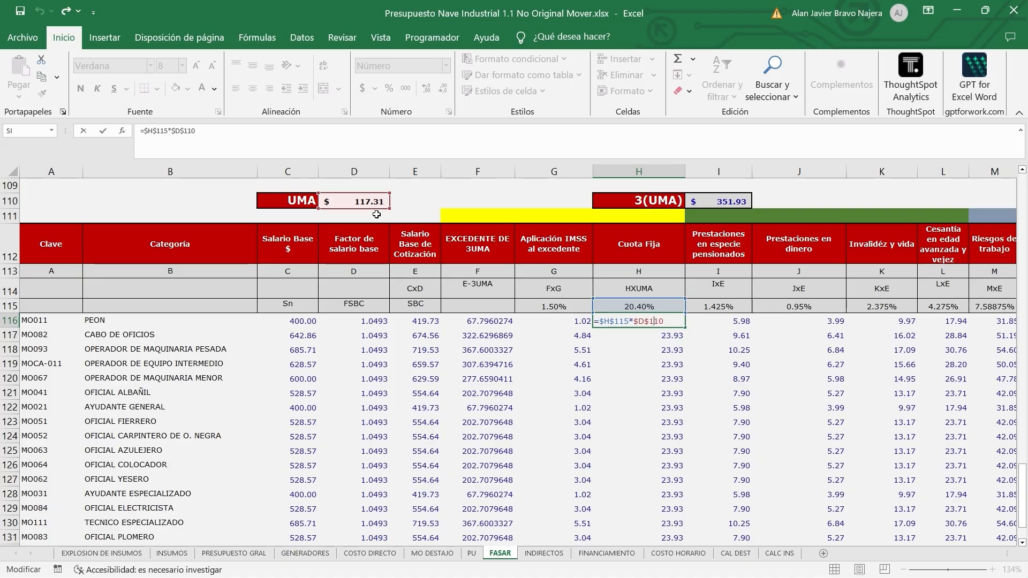
pyautogui.hotkey('ctrl', 'Return')
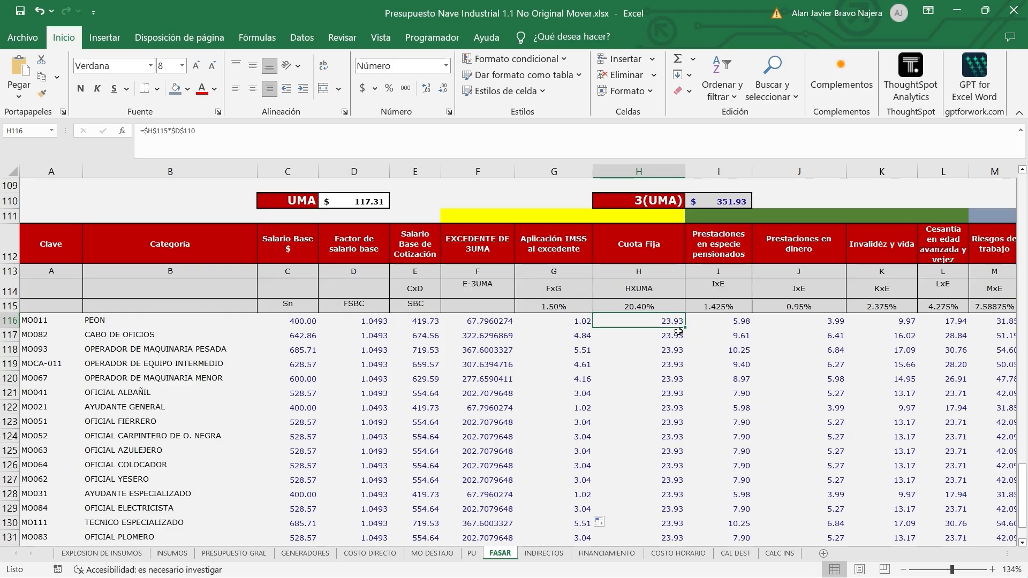
# Step: Compare the Cuota Fija formula in H136 with the one in H116
pyautogui.scroll(-3, 676, 476)
pyautogui.click(678, 444)
pyautogui.scroll(3, 675, 436)
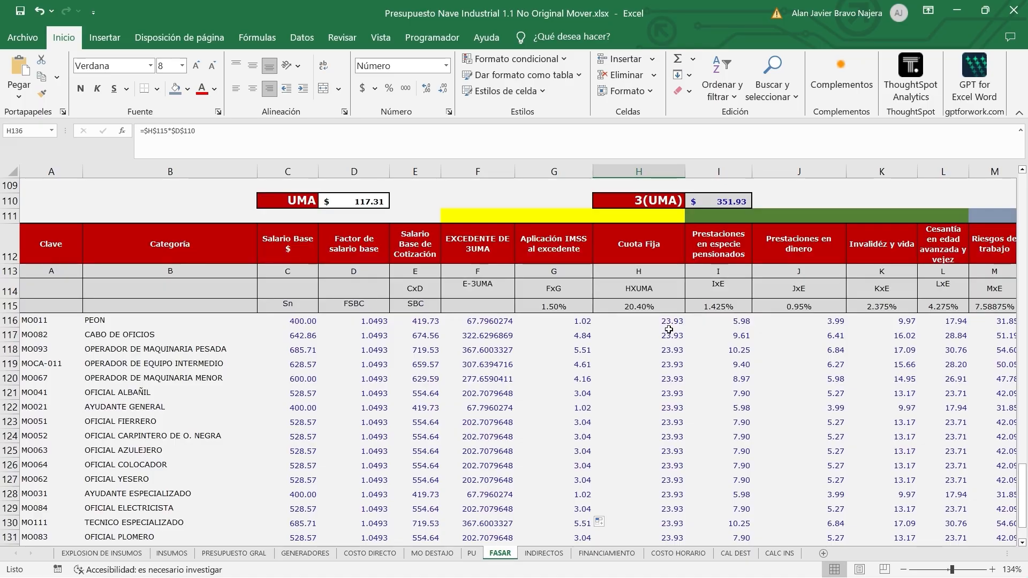
pyautogui.click(673, 321)
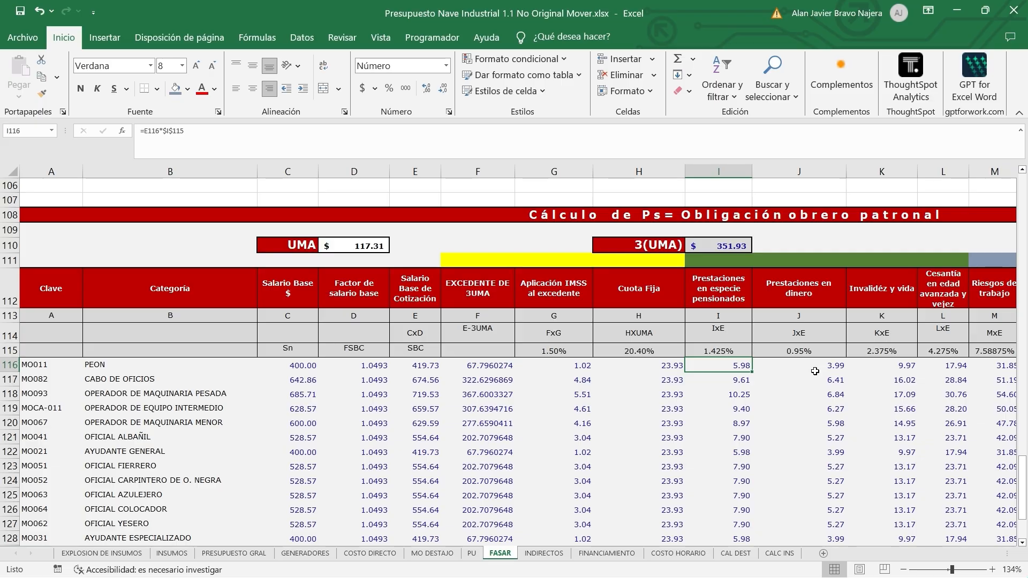
# Step: Examine the Prestaciones en especie pensionados formula in I116 and the percentage in I115 that it multiplies by the base salary
pyautogui.doubleClick(739, 365)
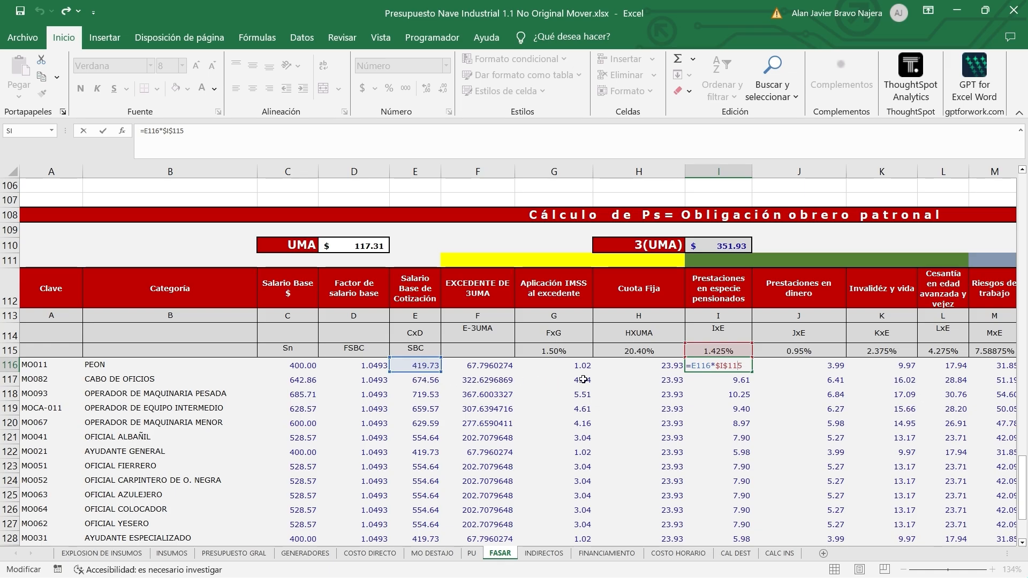
pyautogui.press('Escape')
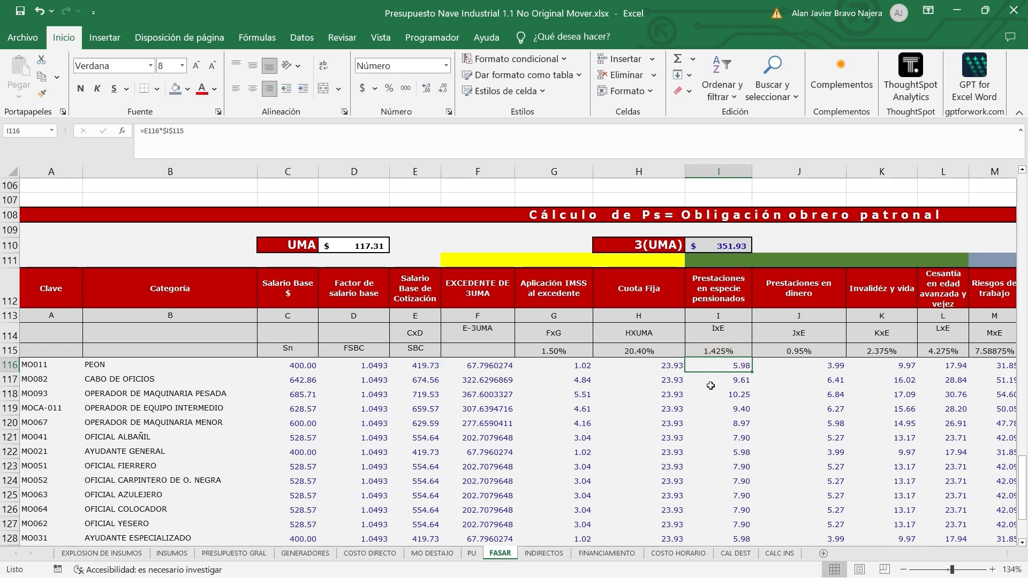
pyautogui.click(735, 352)
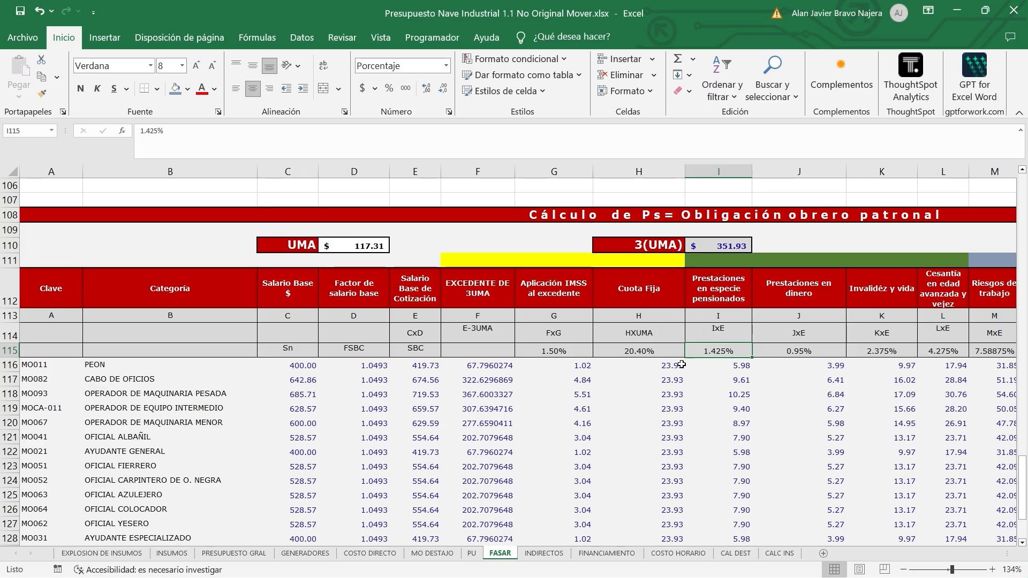
pyautogui.click(725, 364)
pyautogui.doubleClick(725, 364)
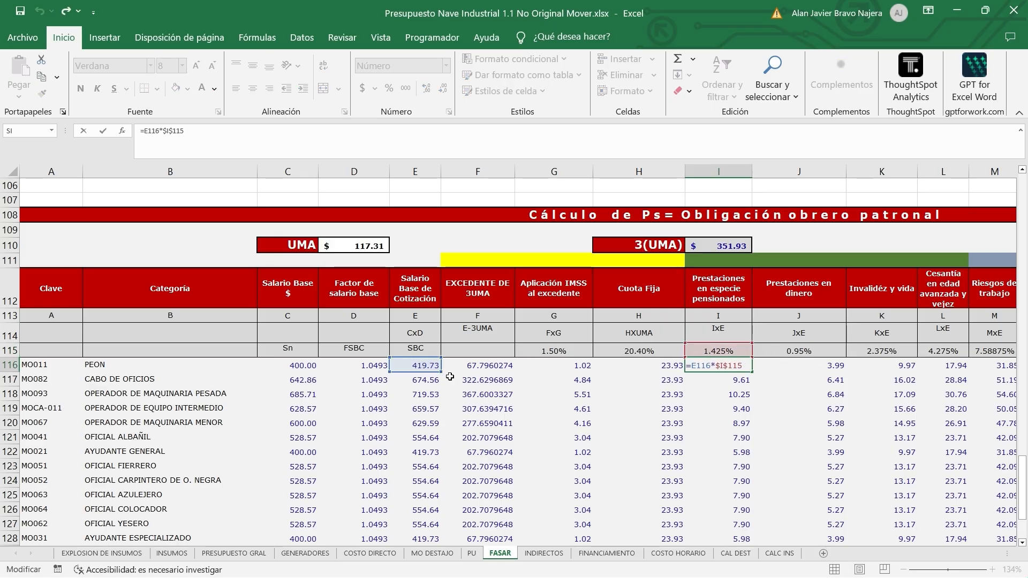
pyautogui.press('Escape')
# Step: Fill the Prestaciones en especie pensionados formula from I117 down through I127 and check the formula in I117
pyautogui.press('Down')
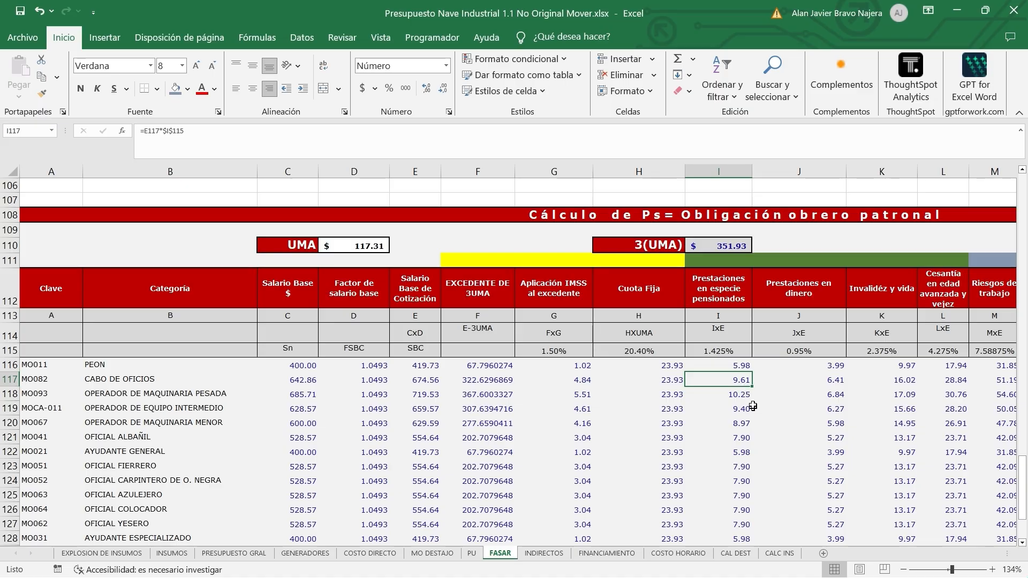
pyautogui.moveTo(752, 385); pyautogui.dragTo(751, 542)
pyautogui.click(739, 379)
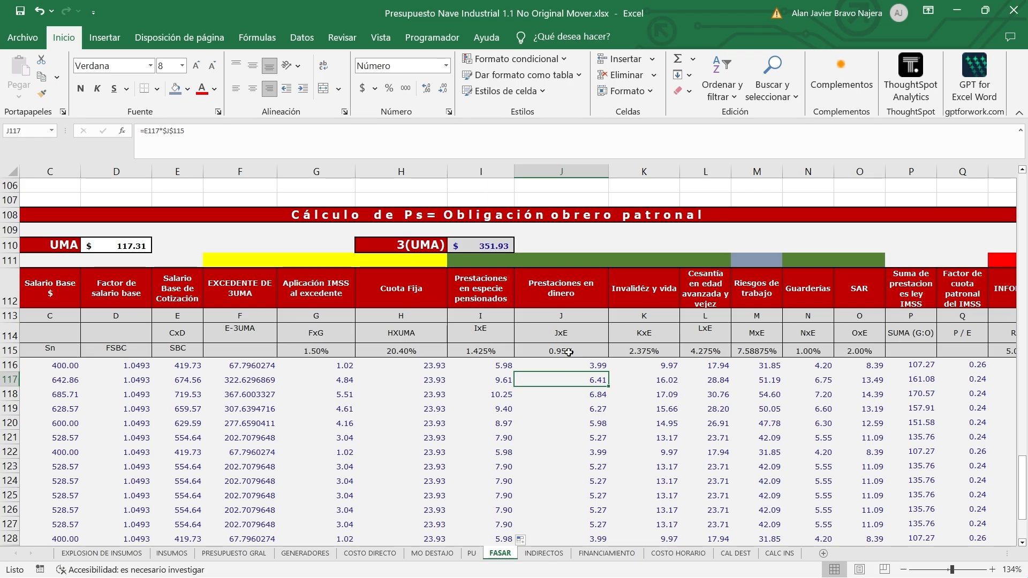
# Step: Review the PEON row's formulas from Salario Base de Cotización in E116 across to SAR in O116
pyautogui.hscroll(-2, 569, 352)
pyautogui.click(355, 365)
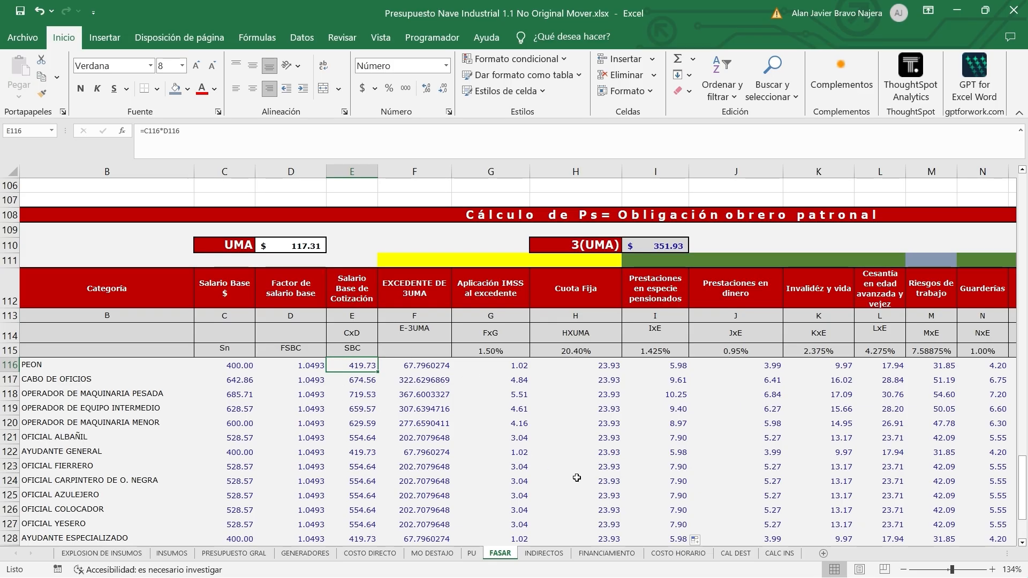
pyautogui.press('Right')
pyautogui.press('Right')
pyautogui.press('Right')
pyautogui.press('Right')
pyautogui.press('Right')
pyautogui.press('Right')
pyautogui.press('Right')
pyautogui.press('Right')
pyautogui.press('Right')
pyautogui.press('Right')
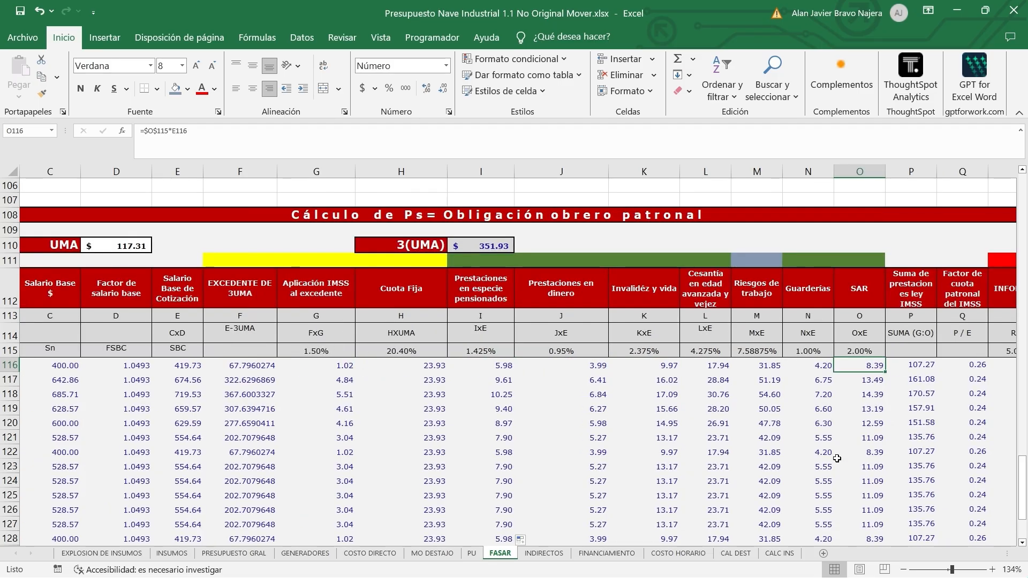
# Step: Examine the Prestaciones en dinero formula in J116 and the source of the percentage in J115
pyautogui.click(569, 365)
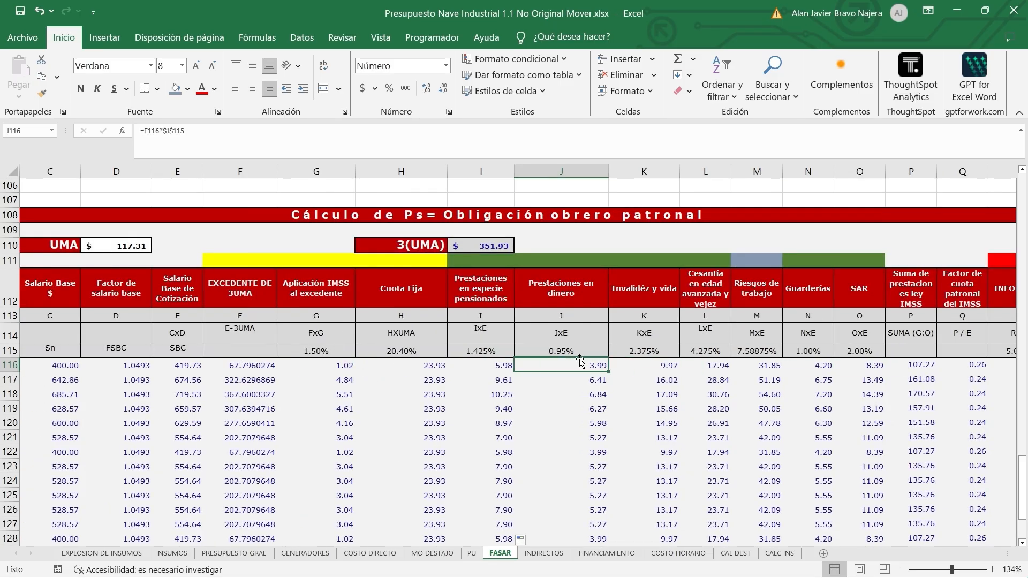
pyautogui.press('F2')
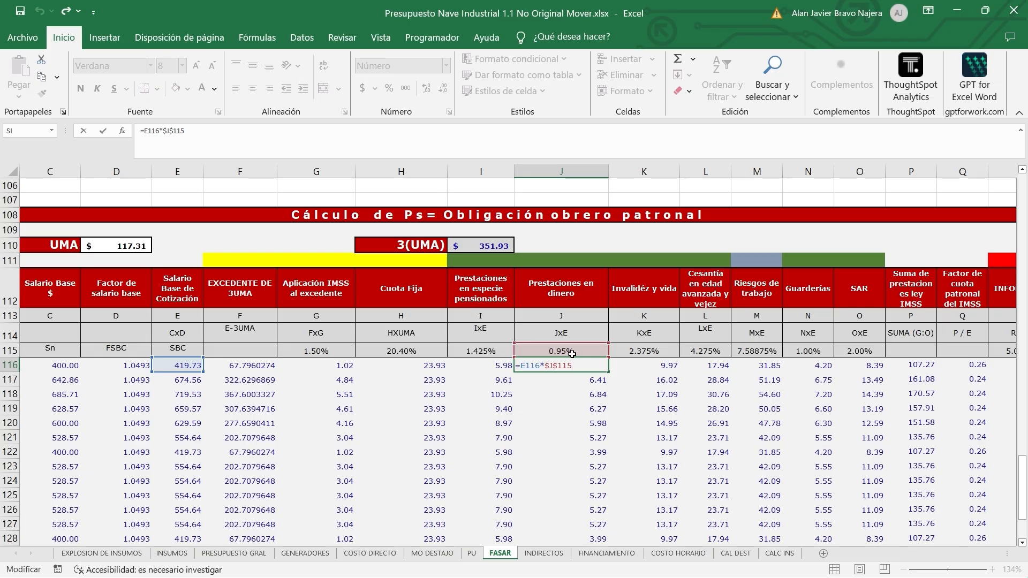
pyautogui.hotkey('ctrl', 'Return')
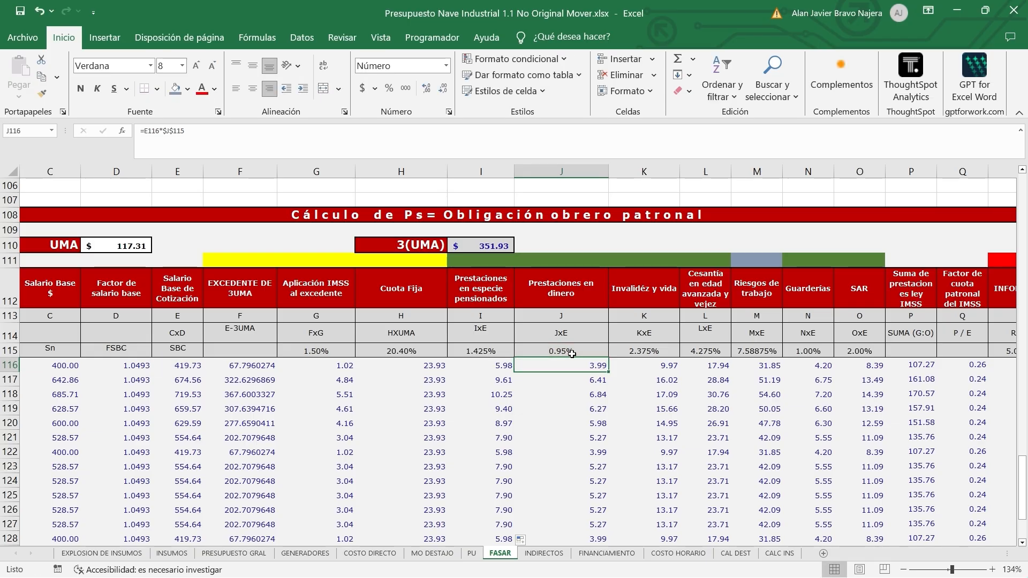
pyautogui.click(580, 353)
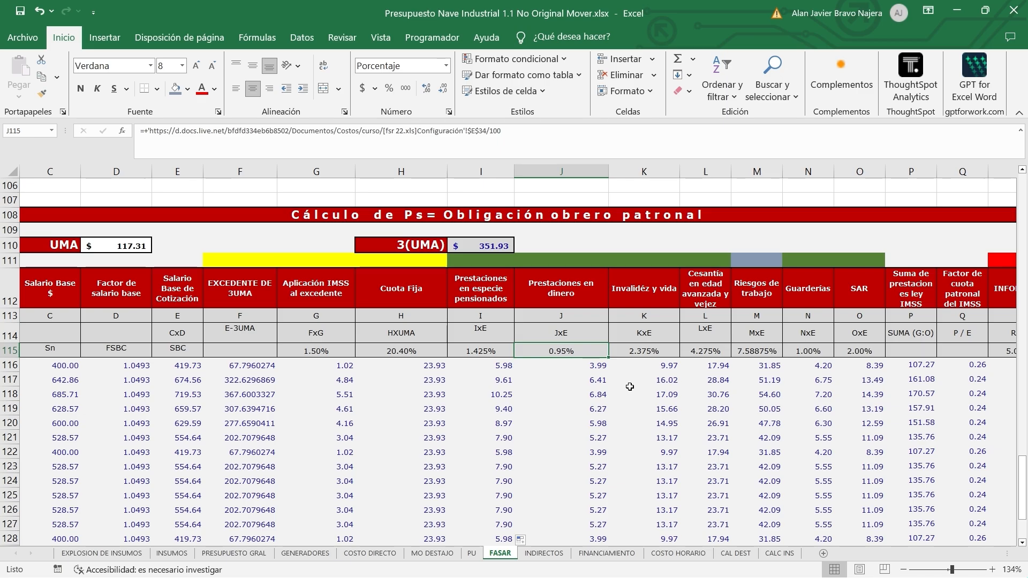
# Step: Fill the Prestaciones en dinero formula from J117 down through J126 and check the formula in J117
pyautogui.click(585, 369)
pyautogui.click(597, 380)
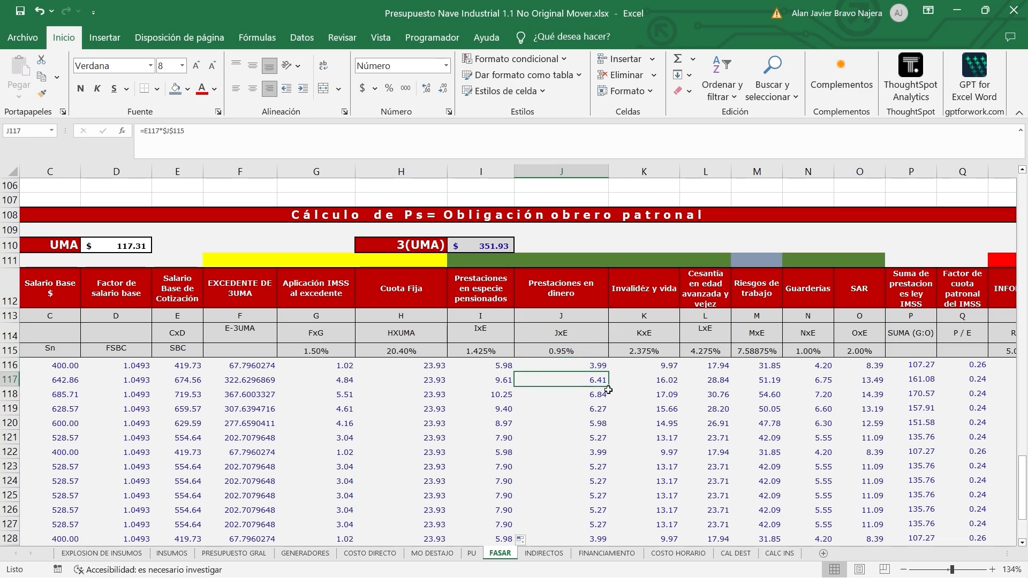
pyautogui.moveTo(604, 383); pyautogui.dragTo(597, 511)
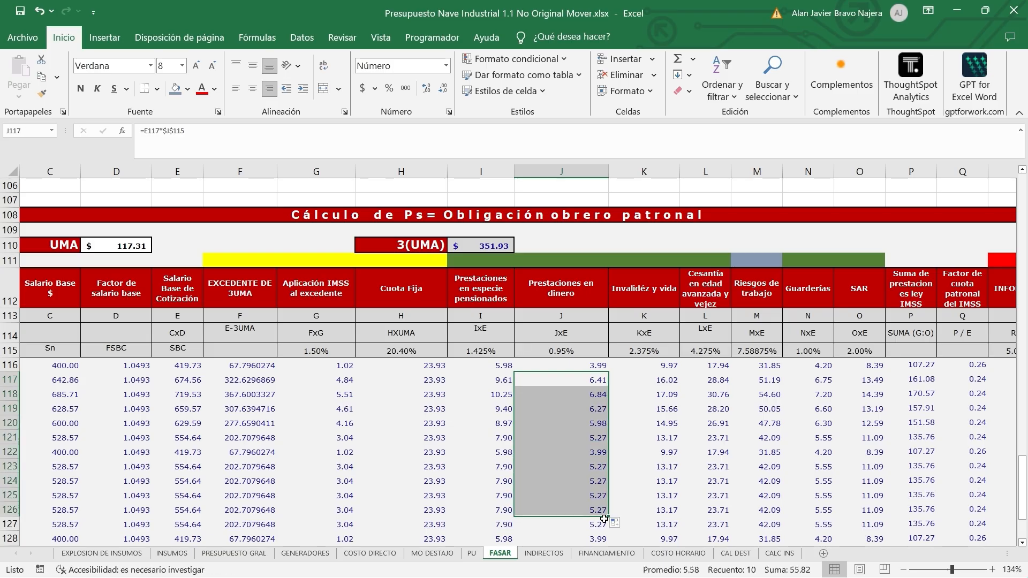
pyautogui.click(595, 381)
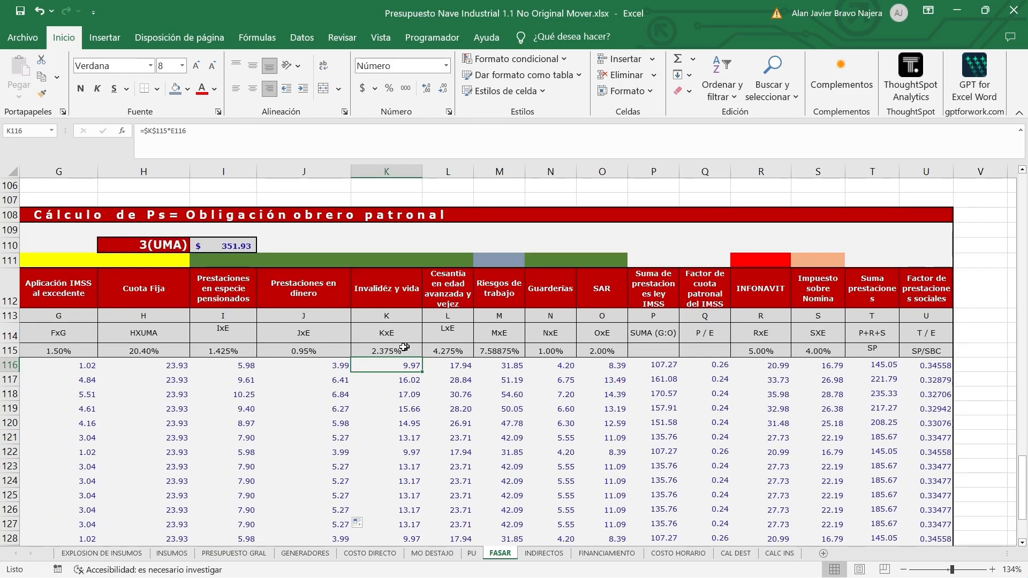
# Step: Examine the Invalidéz y vida column and the cells its formula in K116 refers to
pyautogui.click(388, 292)
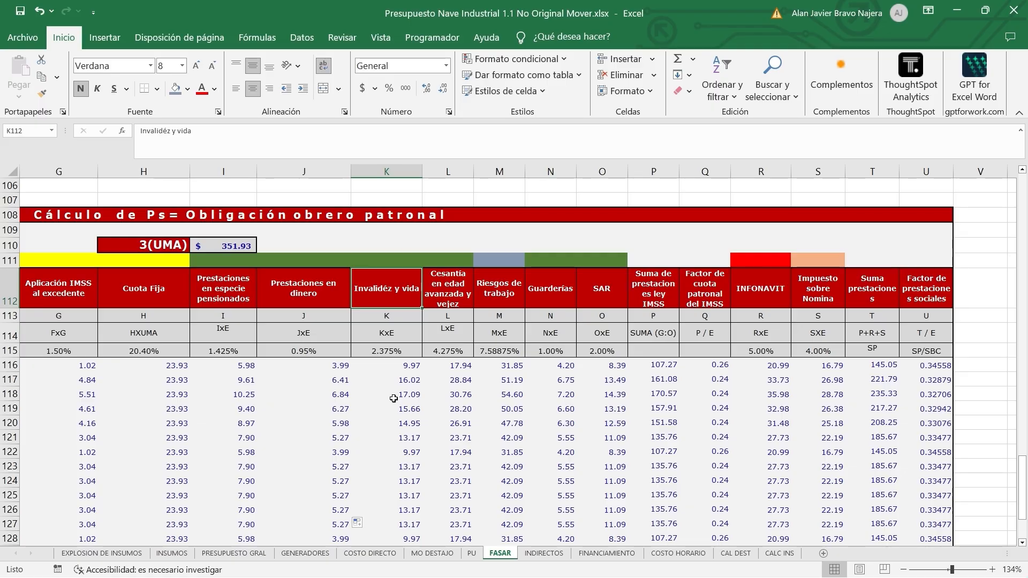
pyautogui.scroll(-2, 393, 398)
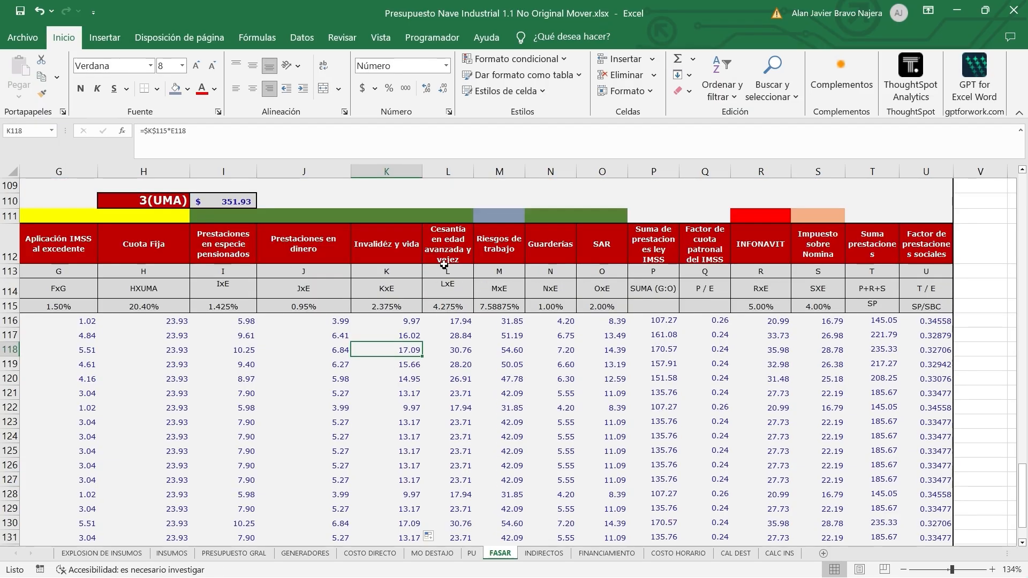
pyautogui.click(405, 321)
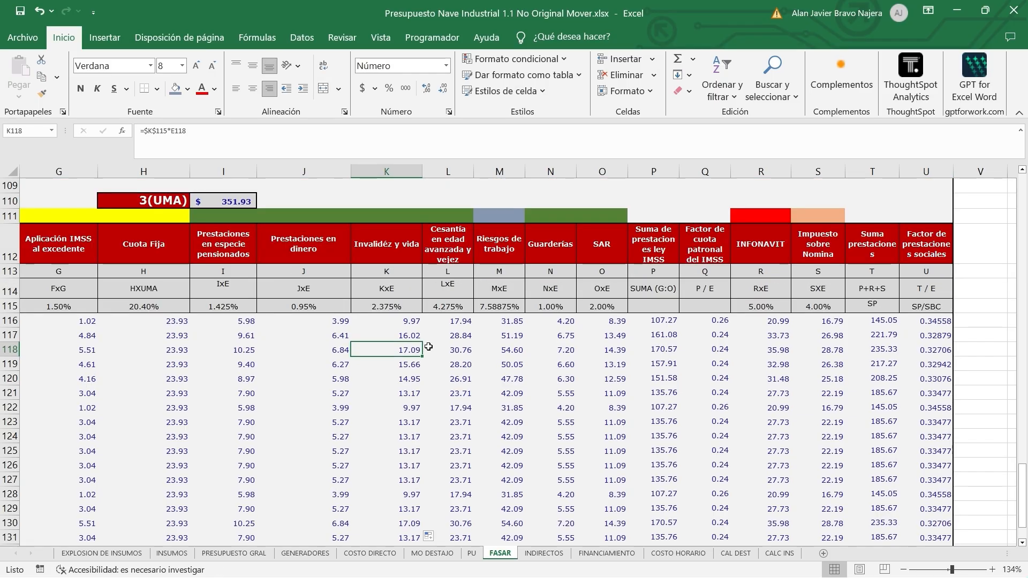
pyautogui.scroll(-1, 429, 348)
pyautogui.scroll(1, 429, 348)
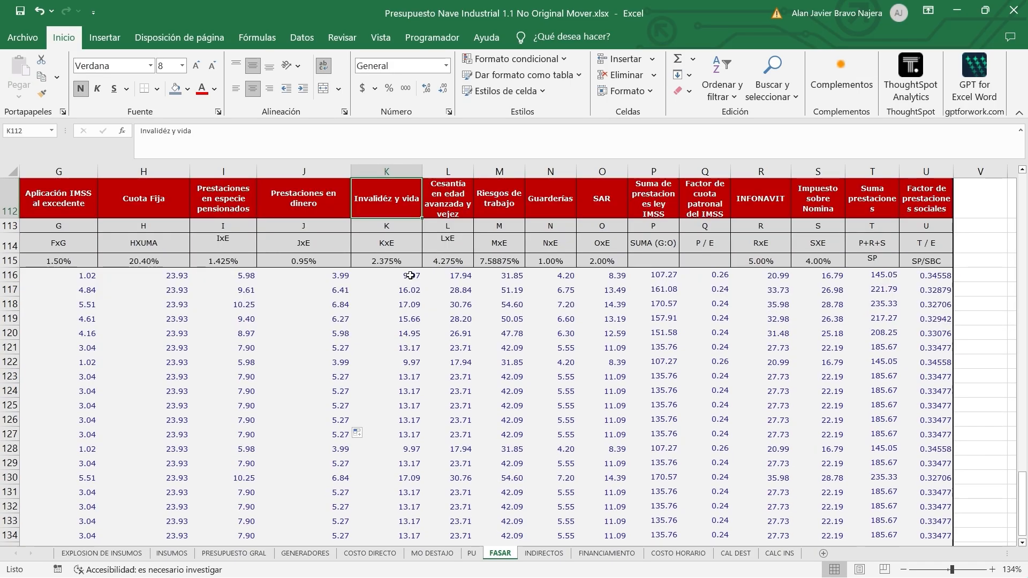
pyautogui.click(410, 276)
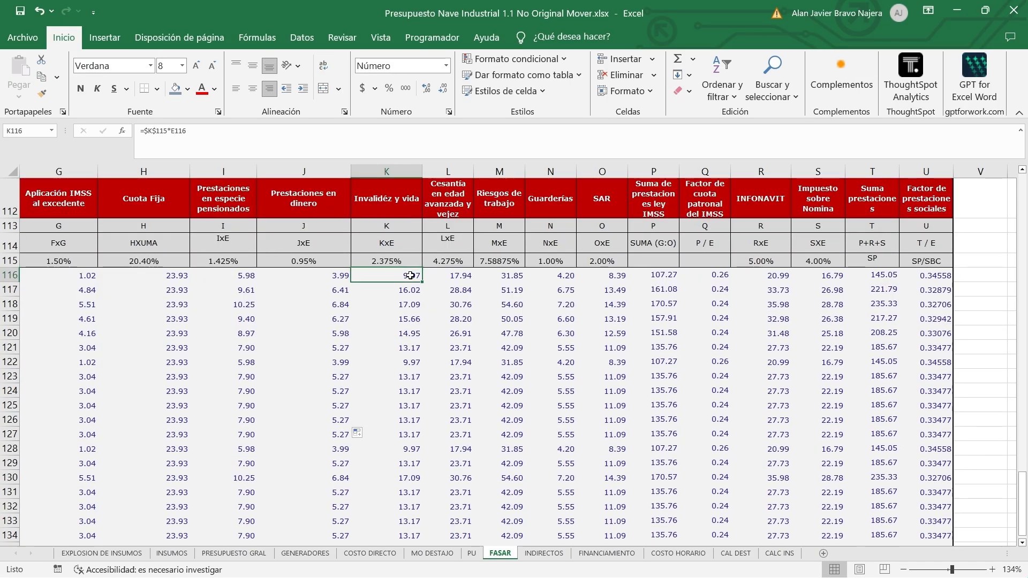
pyautogui.doubleClick(410, 276)
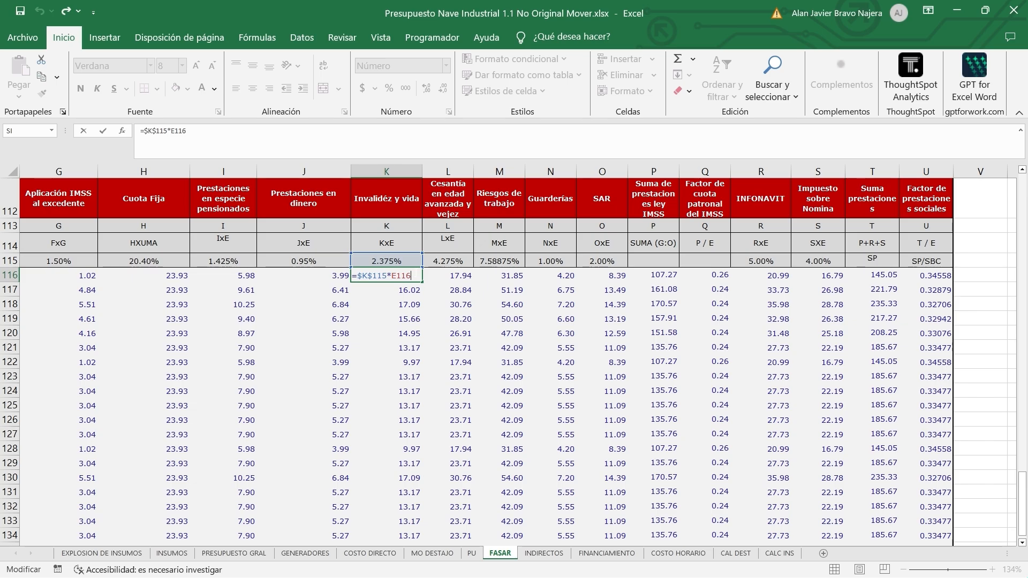
pyautogui.hotkey('ctrl', 'Return')
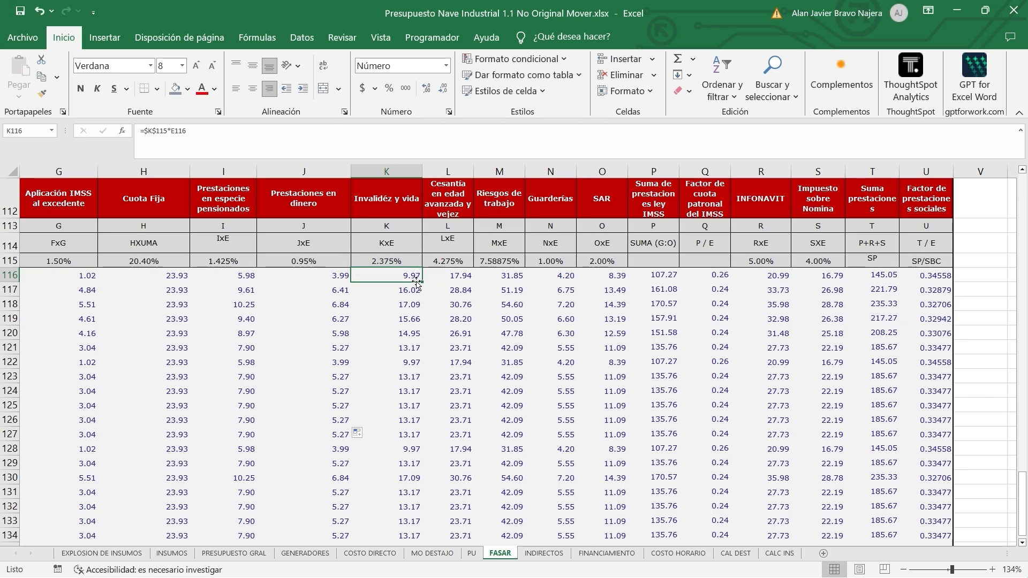
# Step: Fill the Invalidéz y vida formula from K117 down through K130 and check the formula in K118
pyautogui.scroll(1, 416, 281)
pyautogui.click(416, 337)
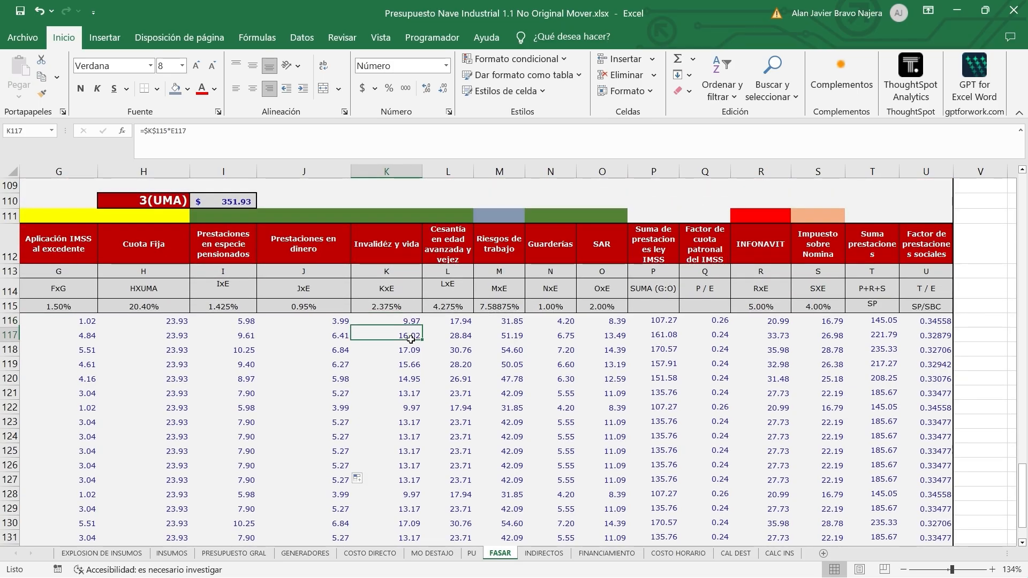
pyautogui.moveTo(418, 344); pyautogui.dragTo(396, 531)
pyautogui.click(411, 354)
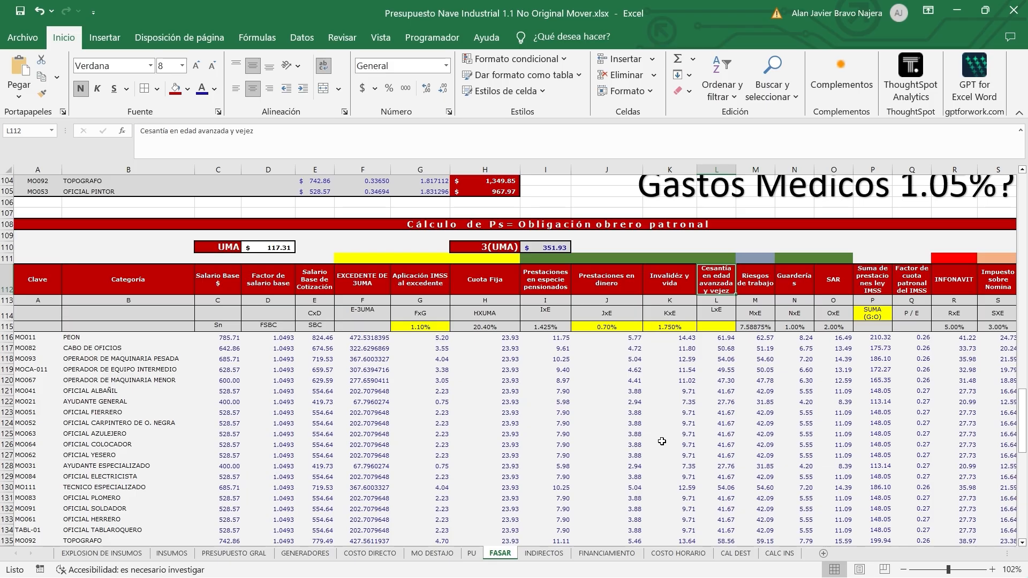
# Step: Examine the Cesantía en edad avanzada y vejez column and the table of yearly rates by UMA range starting in row 139
pyautogui.click(719, 314)
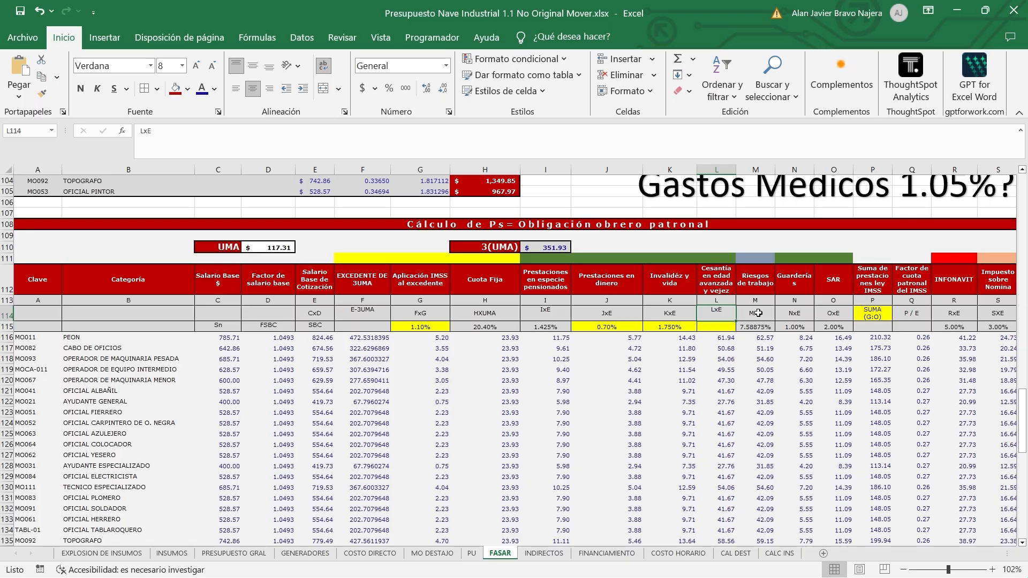
pyautogui.scroll(-10, 758, 313)
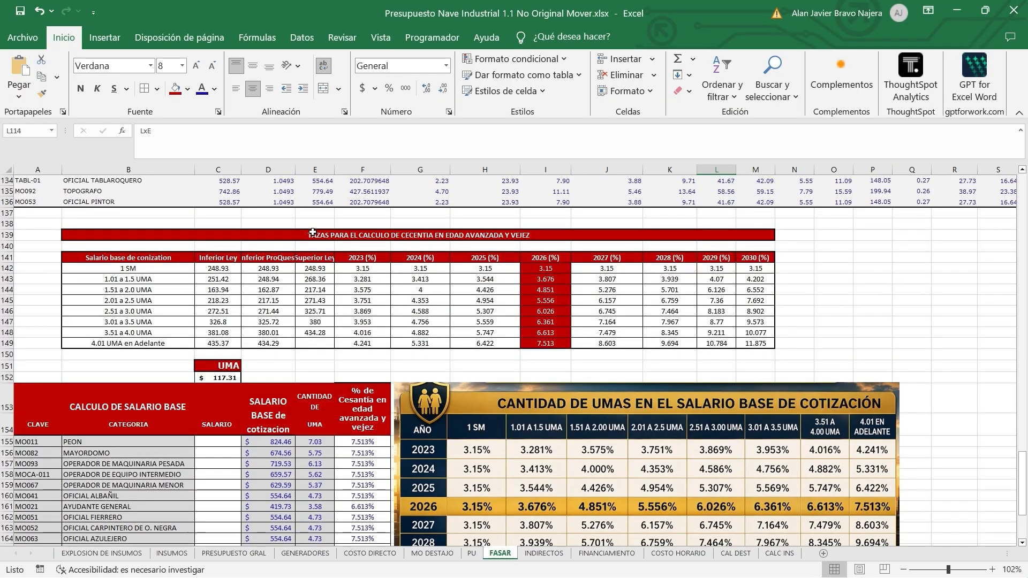
pyautogui.click(312, 233)
pyautogui.click(322, 289)
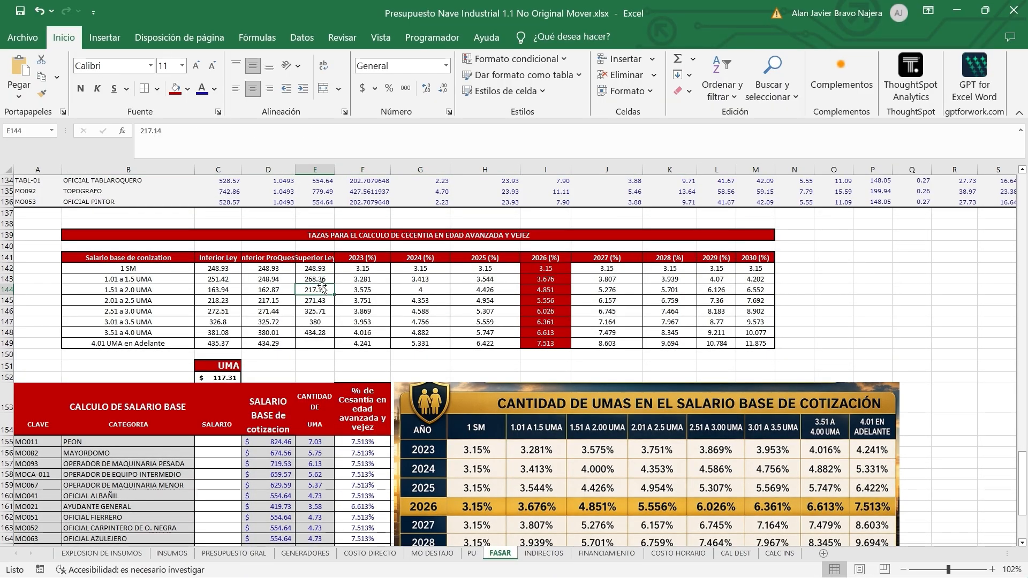
# Step: Examine the % de Cesantía en edad avanzada y vejez column and its nested SI formula in F155
pyautogui.scroll(-2, 322, 289)
pyautogui.click(359, 354)
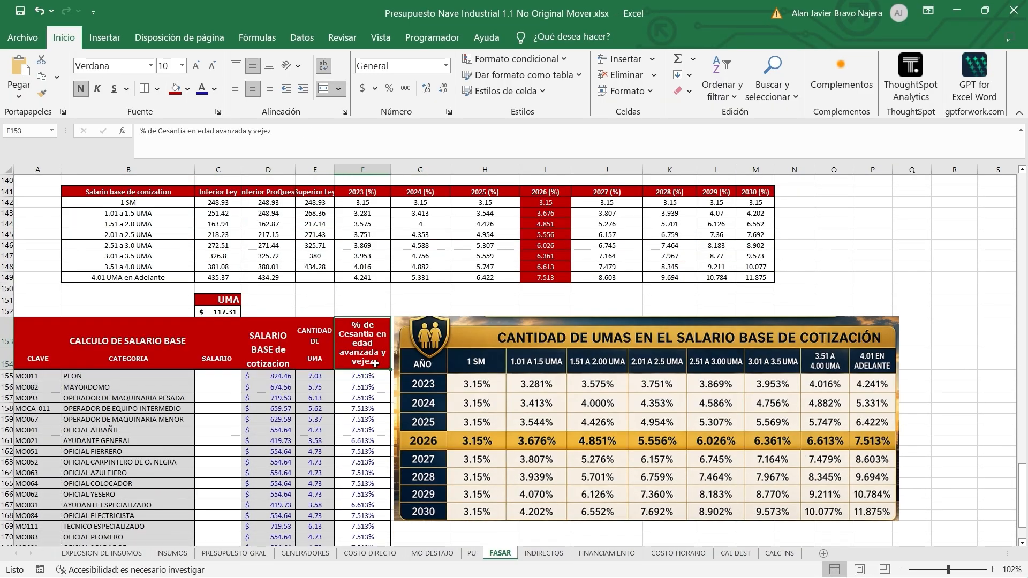
pyautogui.scroll(-2, 368, 363)
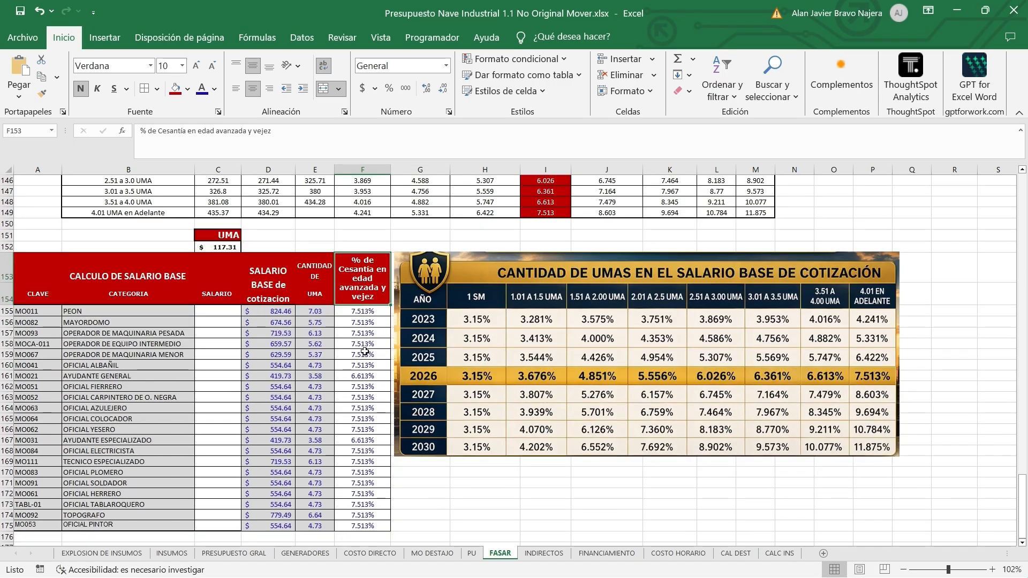
pyautogui.click(366, 313)
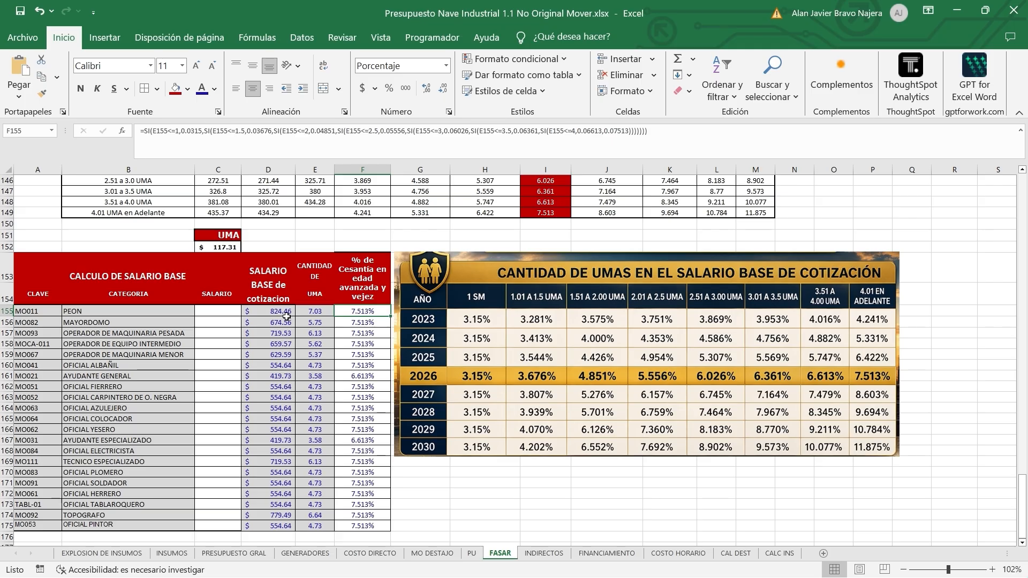
# Step: Trace the SALARIO BASE de cotizacion value in D155 to its source in E116 and return to the CALCULO DE SALARIO BASE table
pyautogui.click(279, 313)
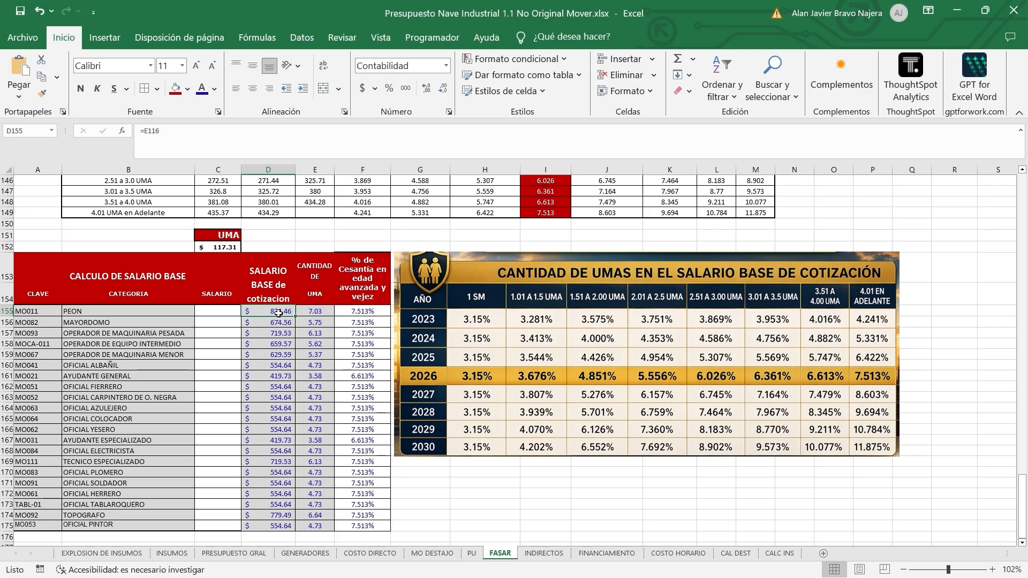
pyautogui.scroll(15, 278, 313)
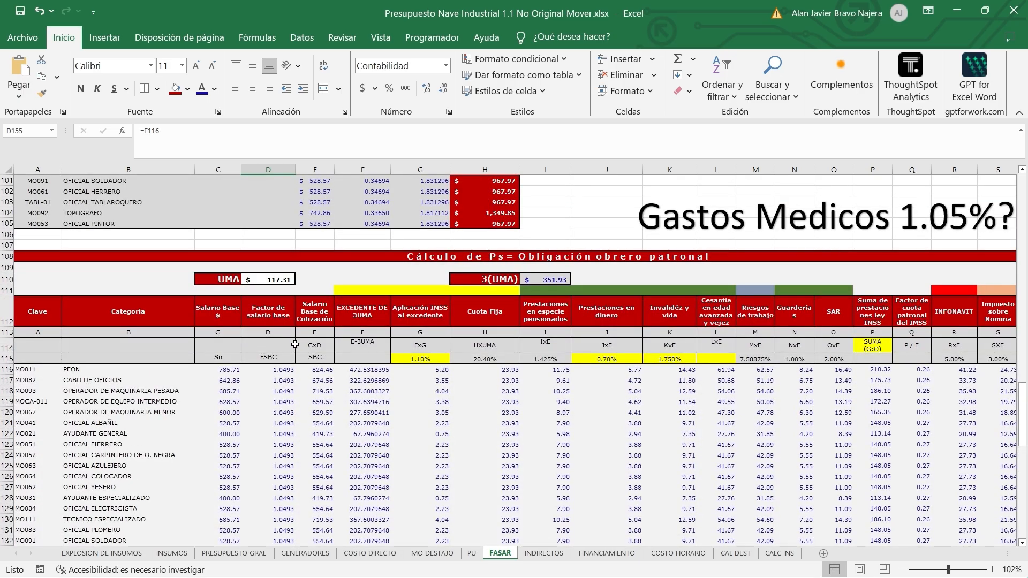
pyautogui.click(326, 367)
pyautogui.scroll(-4, 326, 368)
pyautogui.scroll(-13, 326, 368)
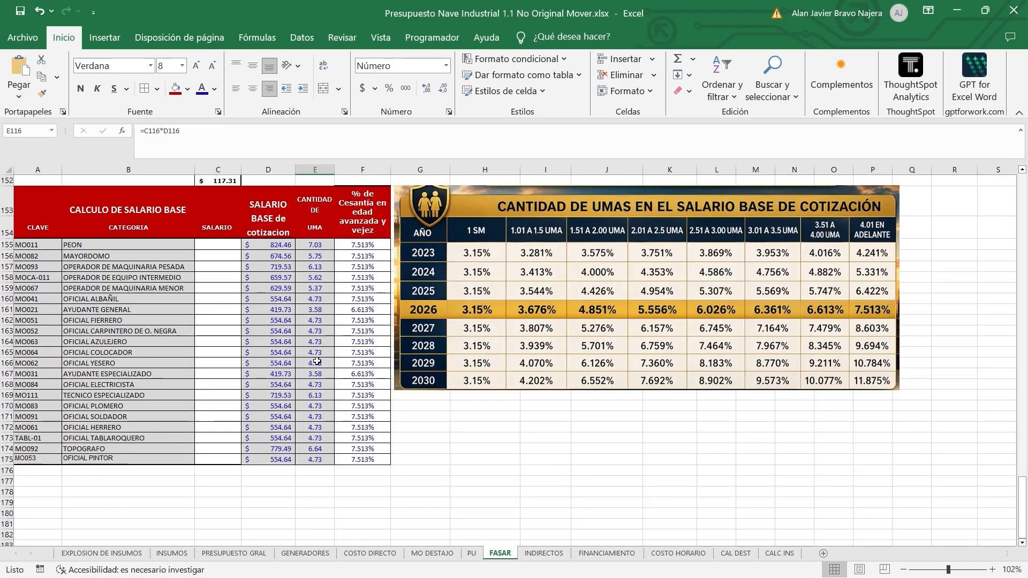
# Step: Examine the CANTIDAD DE UMA formula in E155, which divides the PEON base salary in D155 by the UMA in C152
pyautogui.click(274, 245)
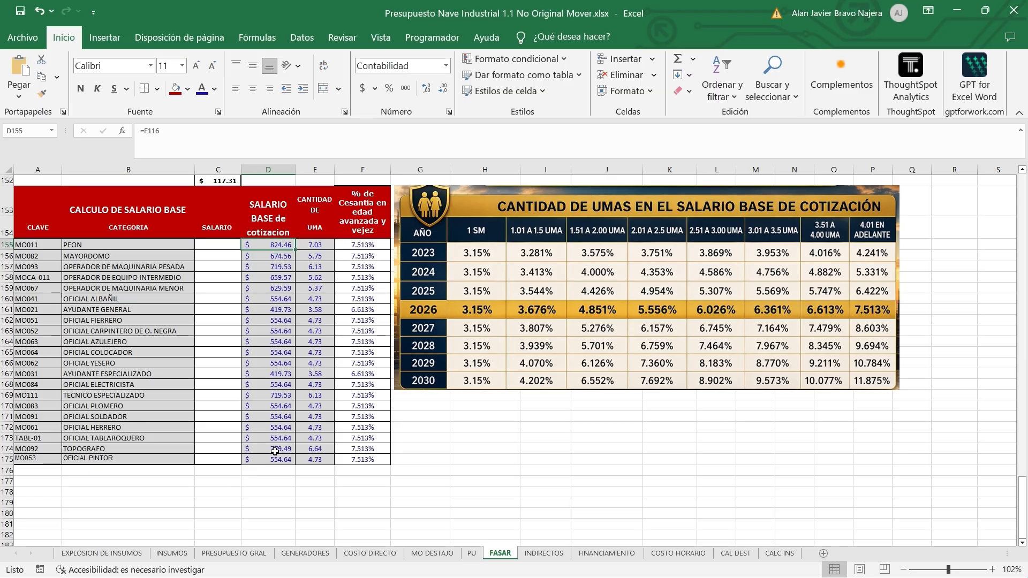
pyautogui.click(319, 243)
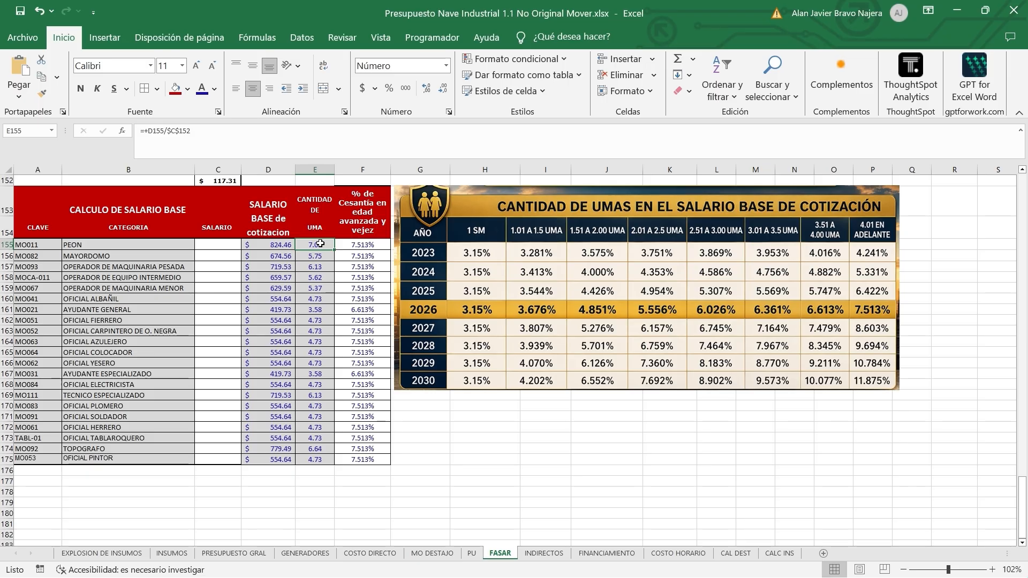
pyautogui.scroll(1, 319, 244)
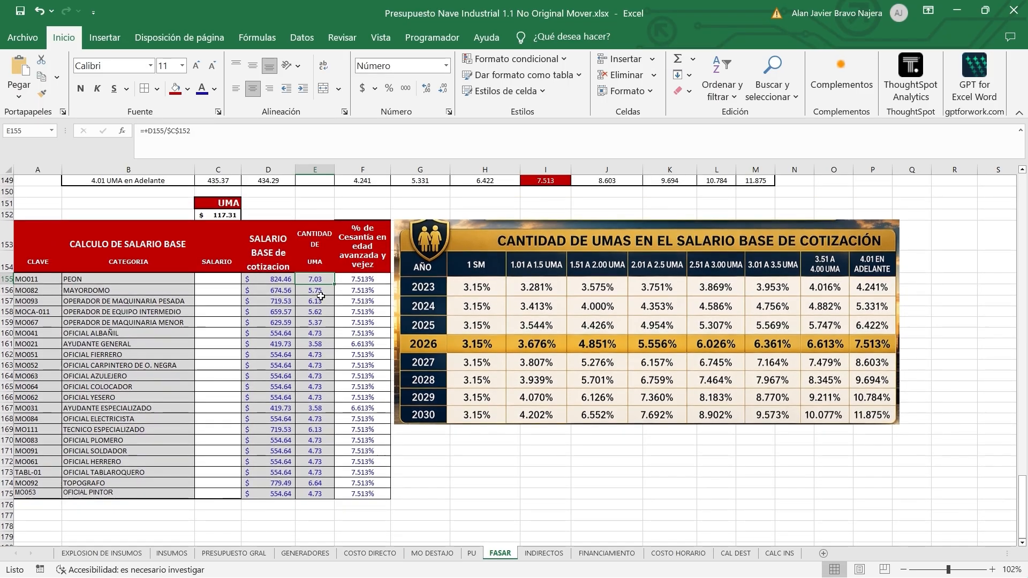
pyautogui.doubleClick(316, 278)
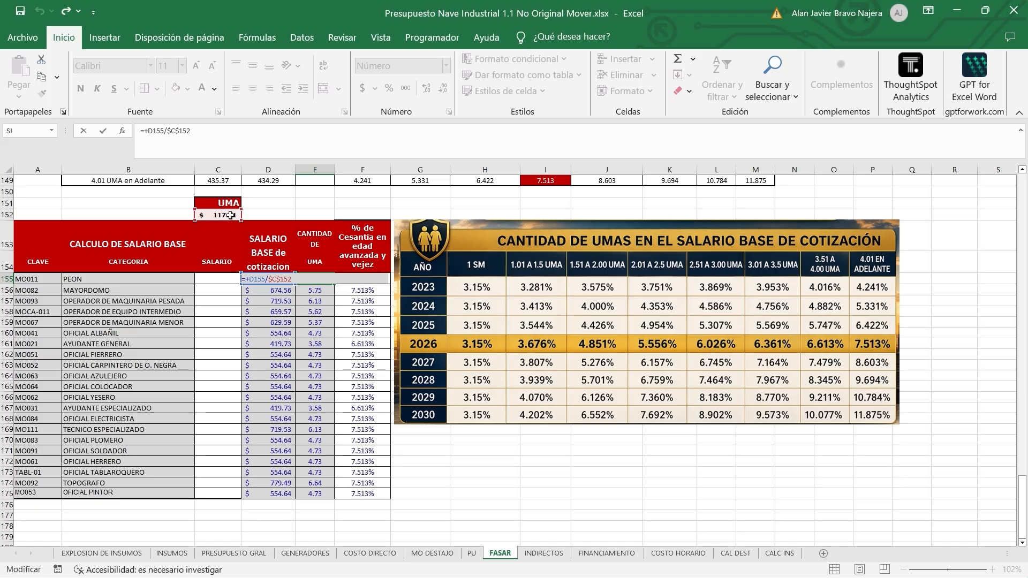
pyautogui.press('Escape')
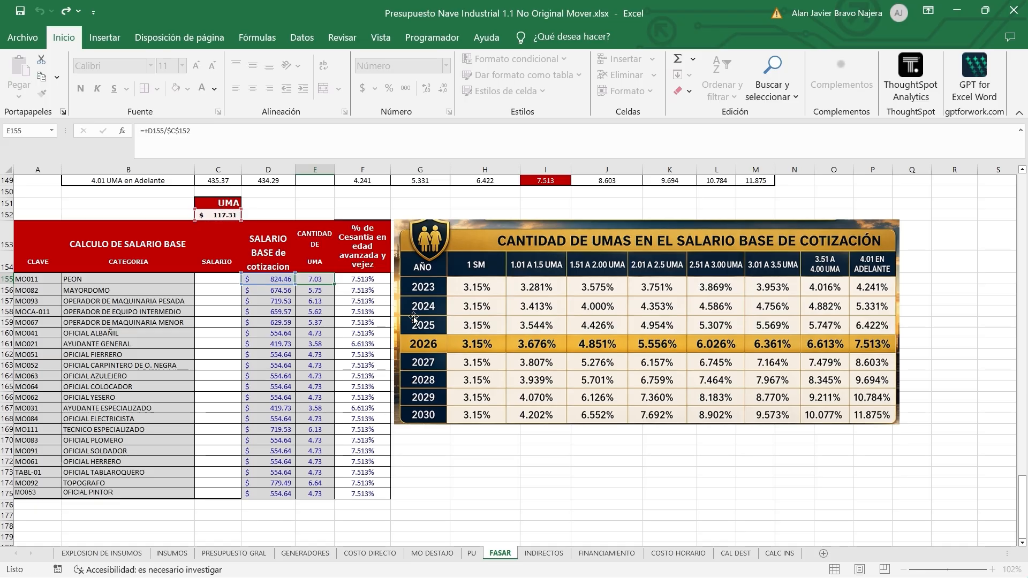
pyautogui.press('Return')
pyautogui.click(313, 283)
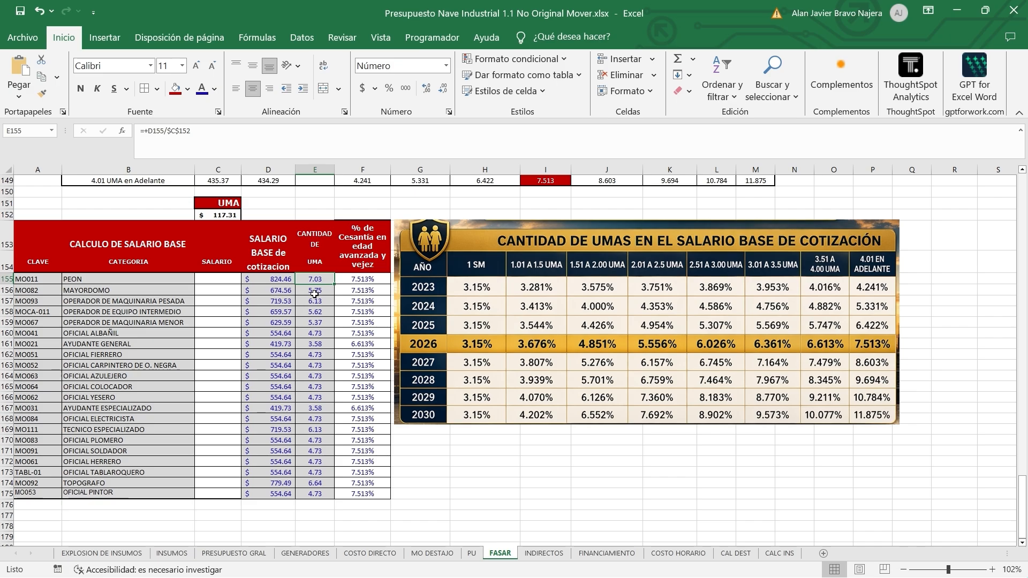
pyautogui.click(119, 279)
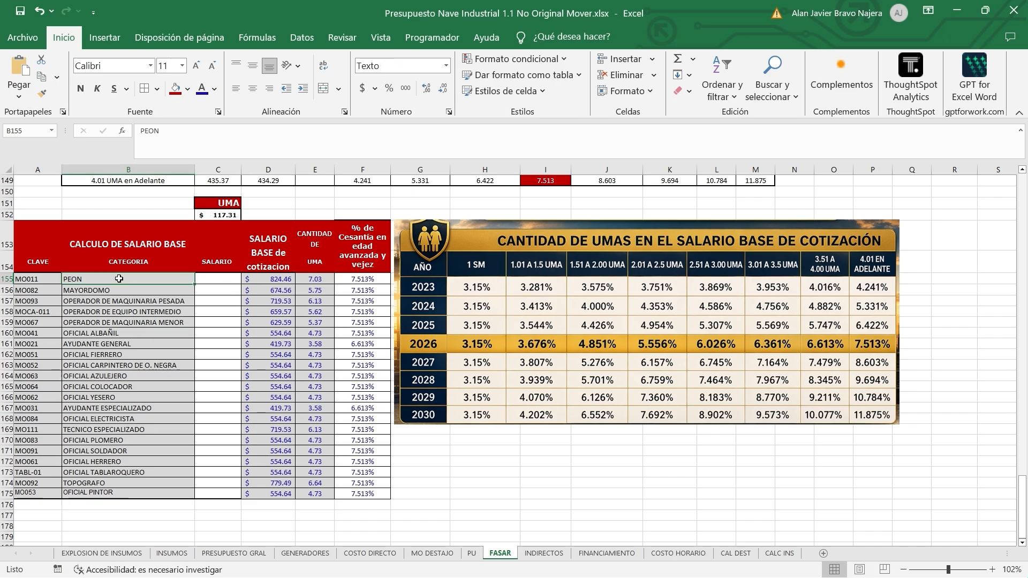
pyautogui.click(317, 278)
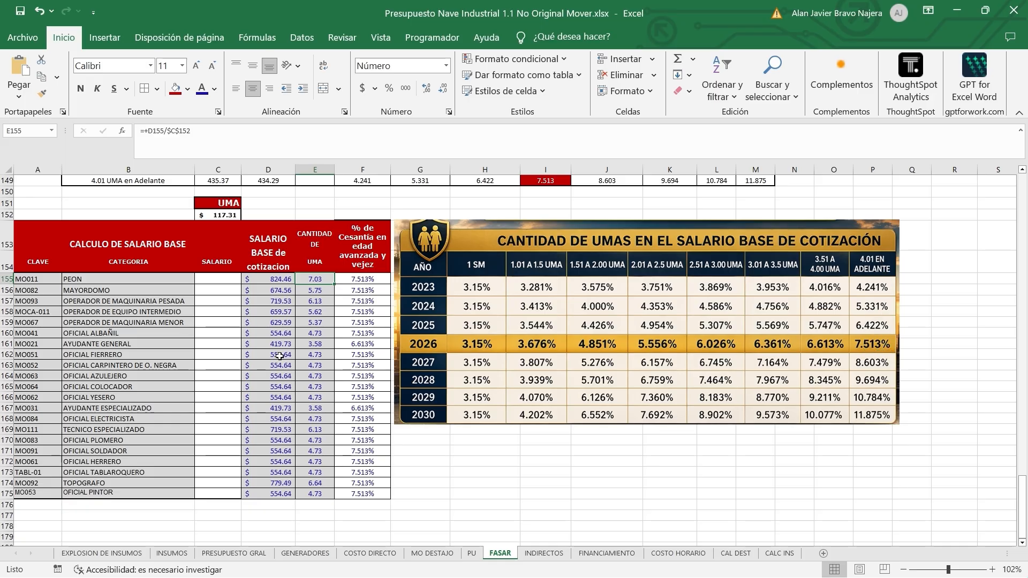
# Step: Check the nested SI formula of the % de Cesantía en edad avanzada y vejez column in rows 155 to 160
pyautogui.click(360, 279)
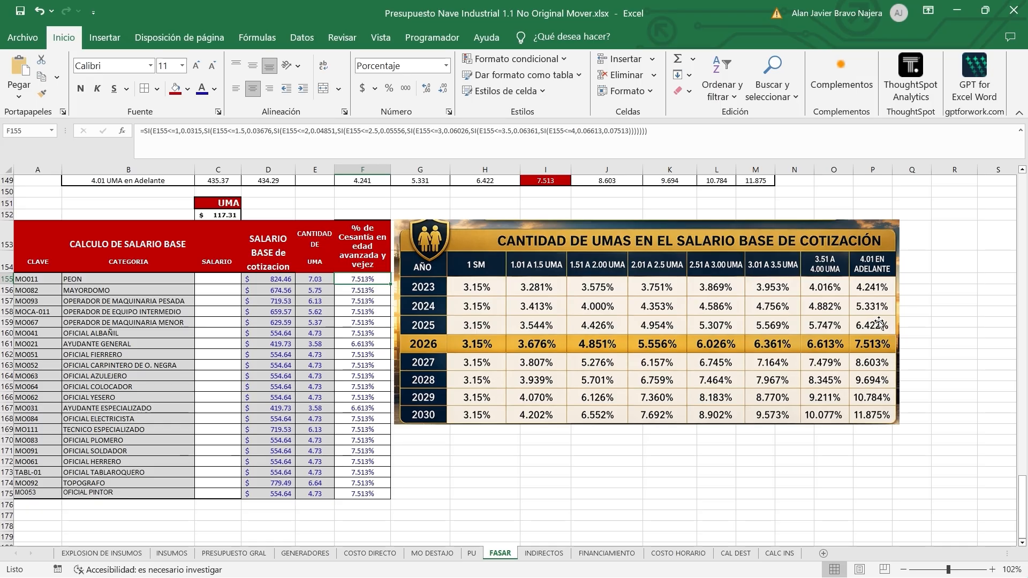
pyautogui.click(369, 293)
pyautogui.click(371, 334)
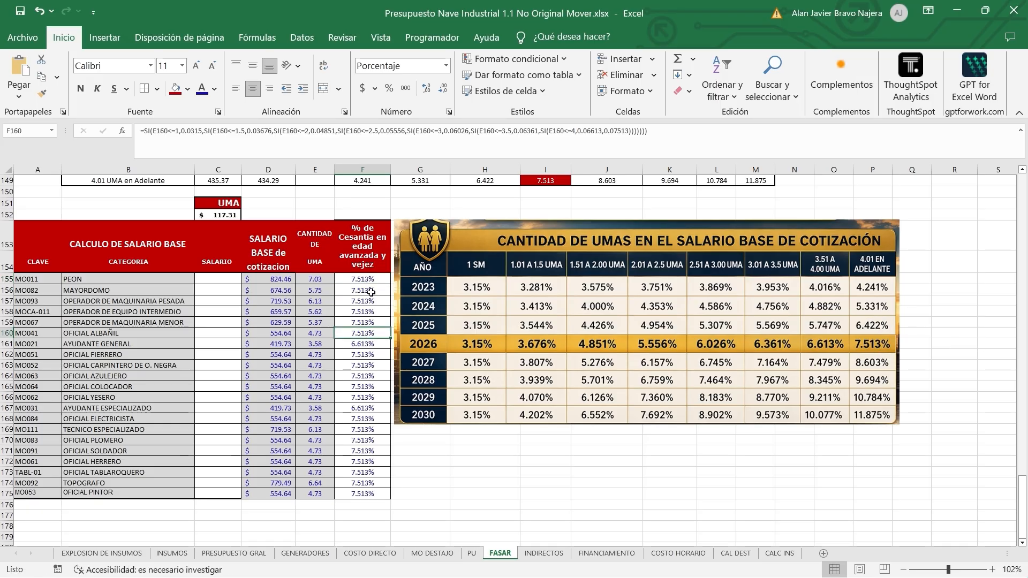
pyautogui.click(375, 281)
pyautogui.click(372, 298)
pyautogui.click(370, 281)
pyautogui.click(370, 292)
pyautogui.click(368, 301)
pyautogui.click(368, 311)
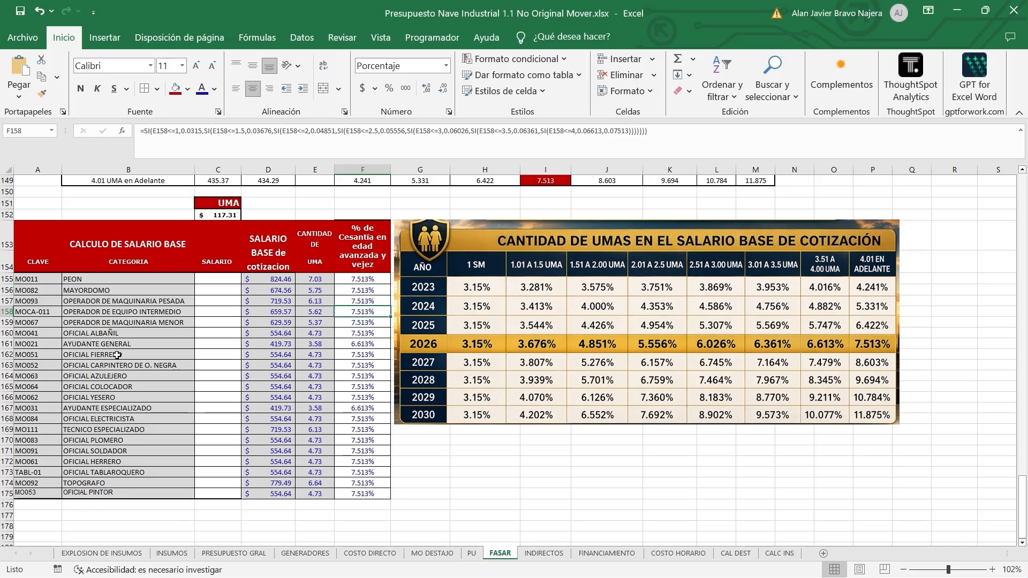
# Step: Review the OFICIAL ALBAÑIL row's base salary reference in D160 and its UMA quantity formula in E160
pyautogui.click(102, 334)
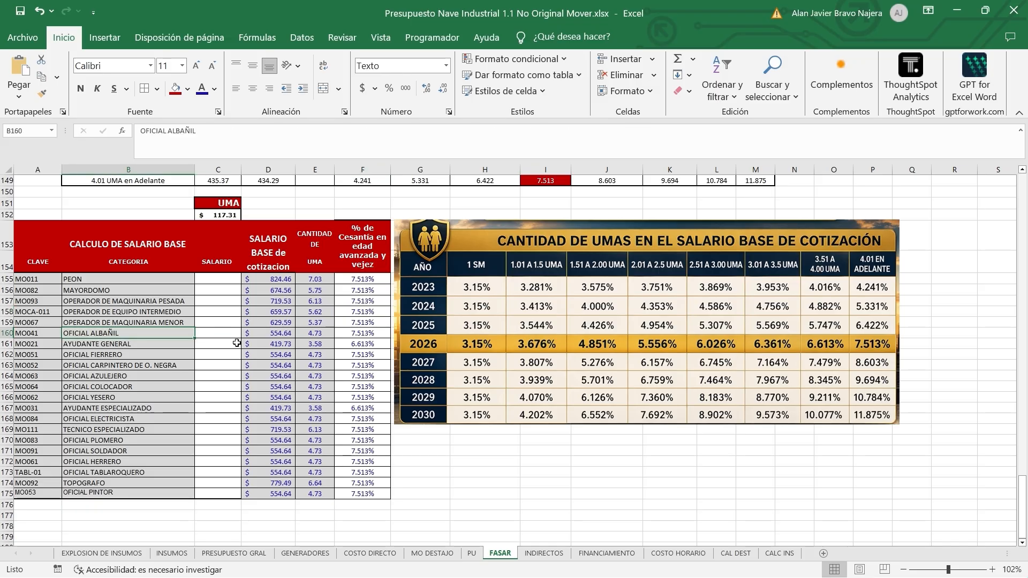
pyautogui.press('Right')
pyautogui.press('Right')
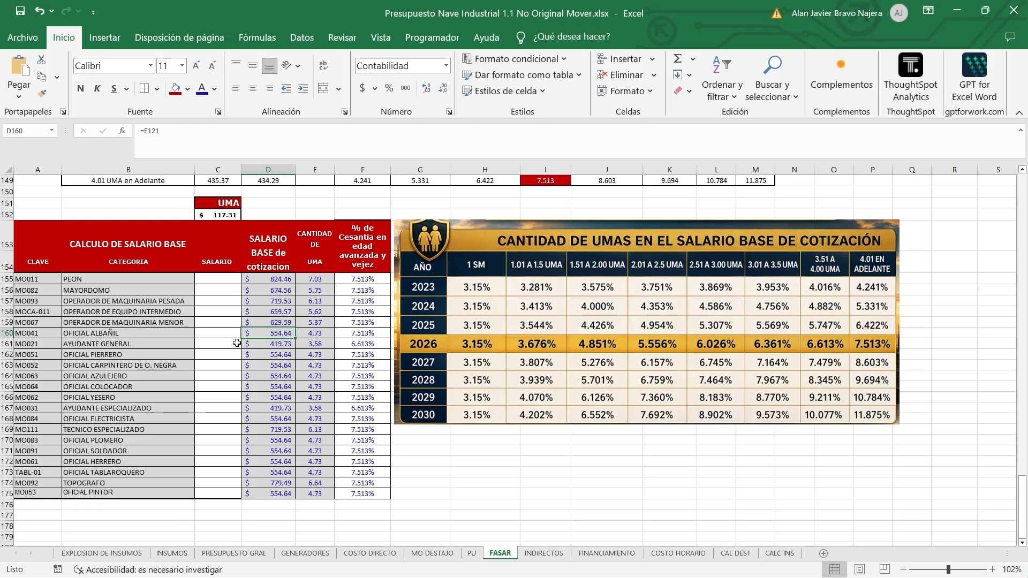
pyautogui.press('Right')
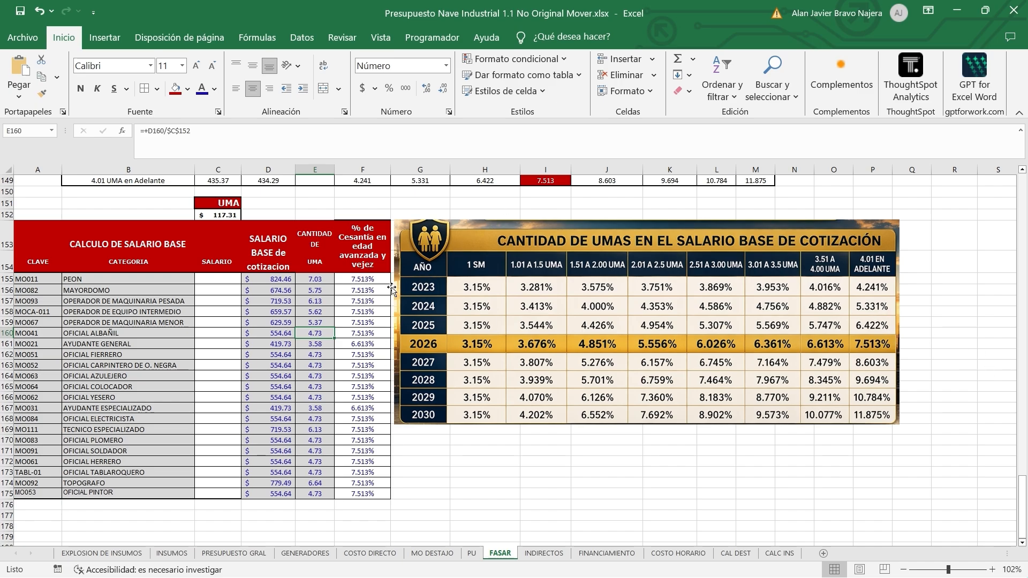
# Step: Compare the PEON and AYUDANTE GENERAL percentages in F155 and F161, checking the latter's UMA quantity in E161
pyautogui.click(369, 279)
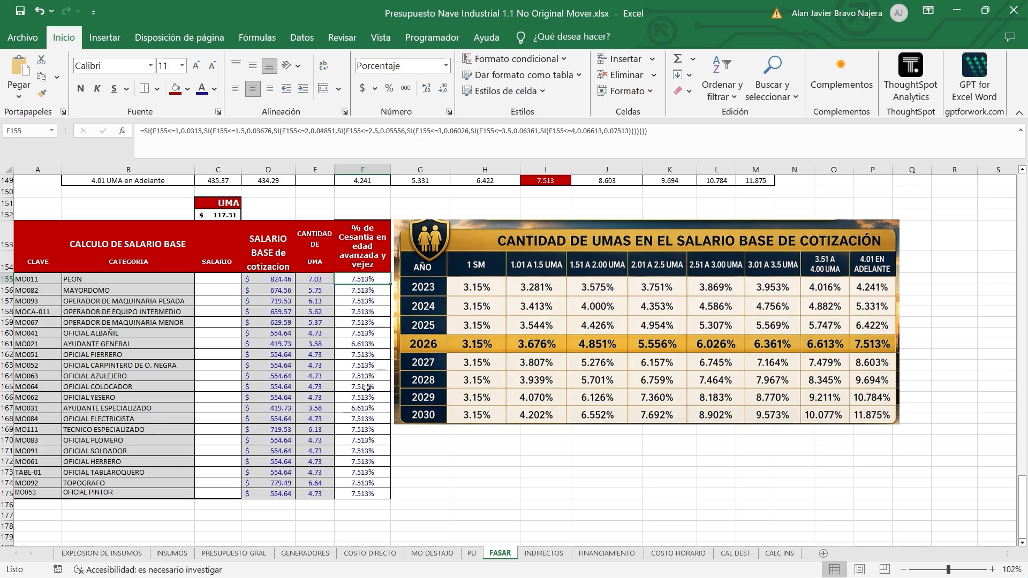
pyautogui.click(361, 346)
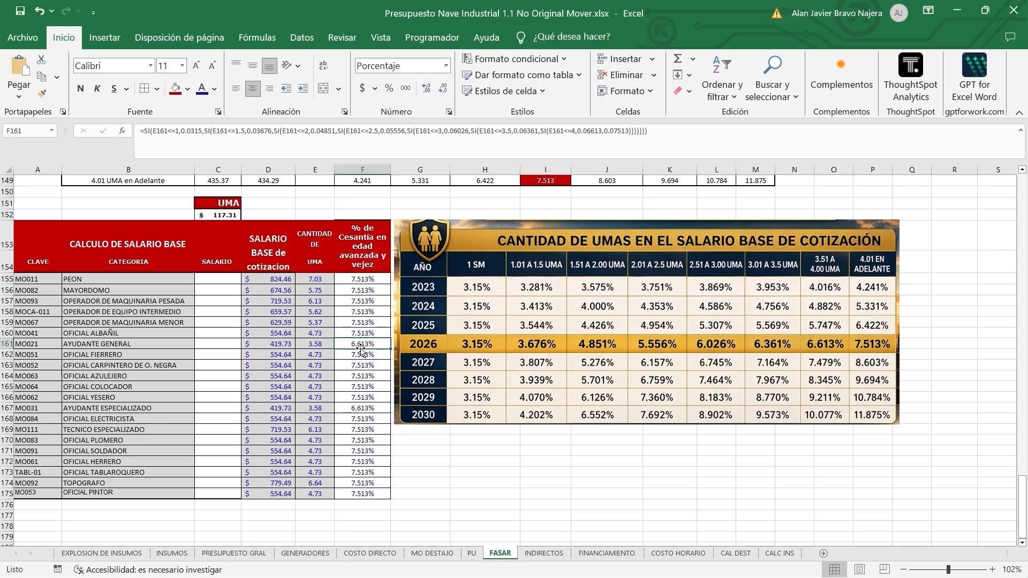
pyautogui.click(309, 345)
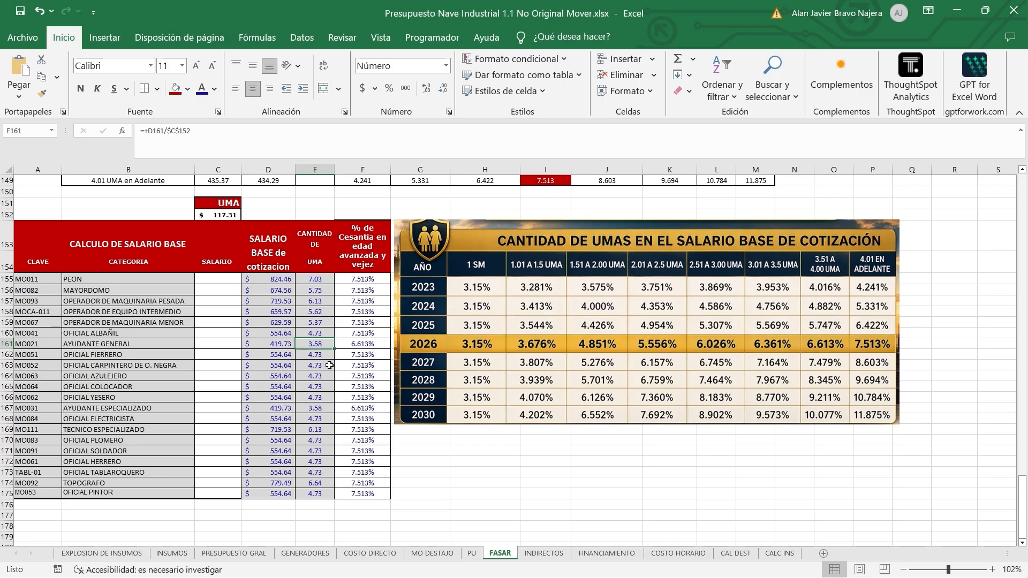
pyautogui.click(365, 346)
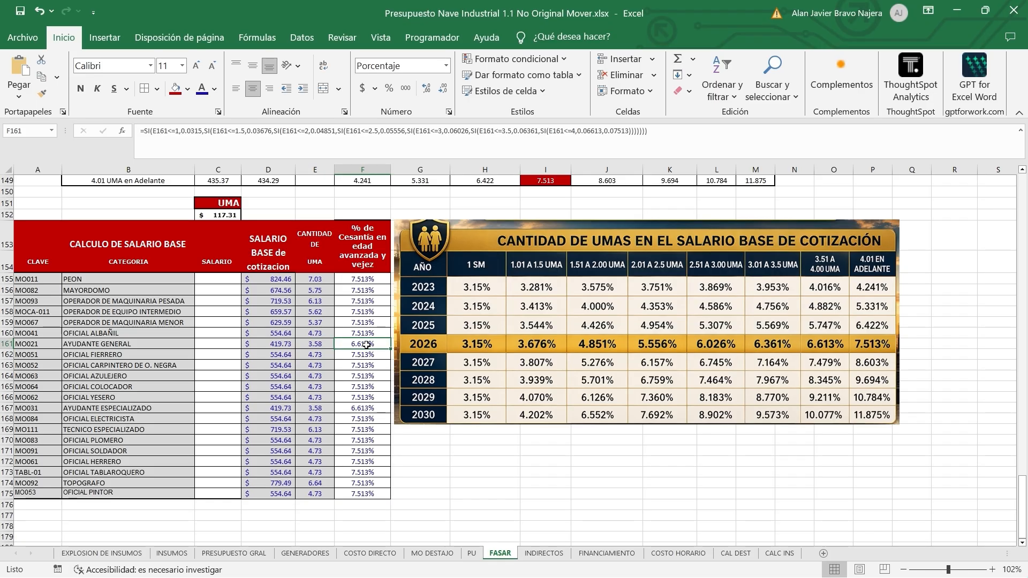
# Step: Inspect the AYUDANTE ESPECIALIZADO base salary, UMA quantity and old-age unemployment percentage in row 167 against the 2026 rates
pyautogui.click(362, 408)
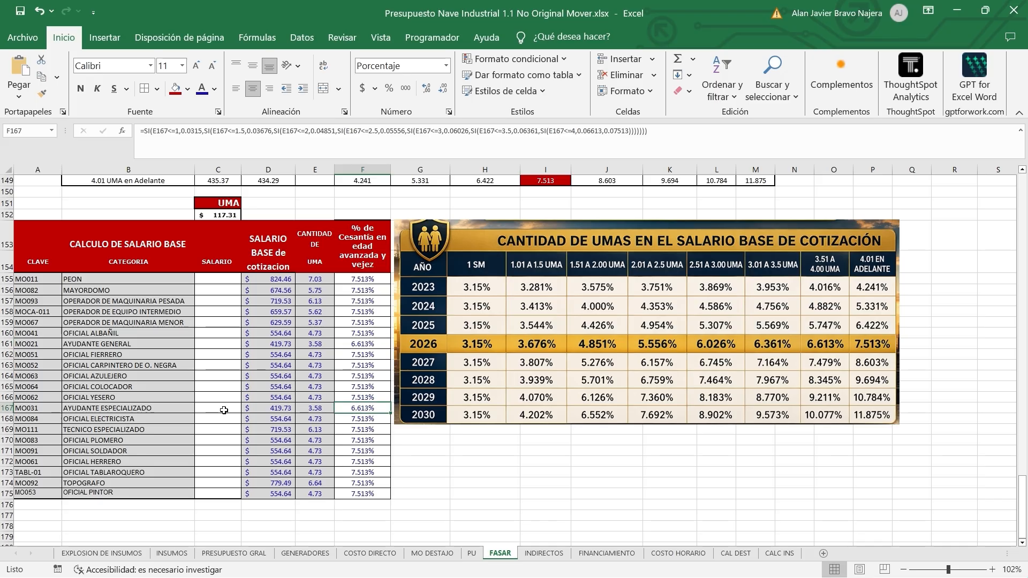
pyautogui.click(281, 411)
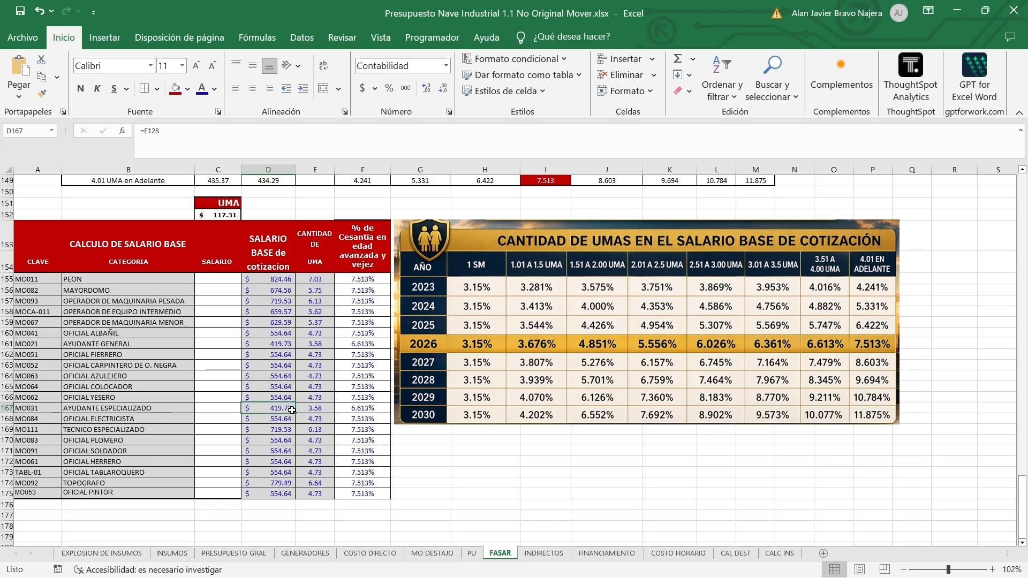
pyautogui.click(319, 410)
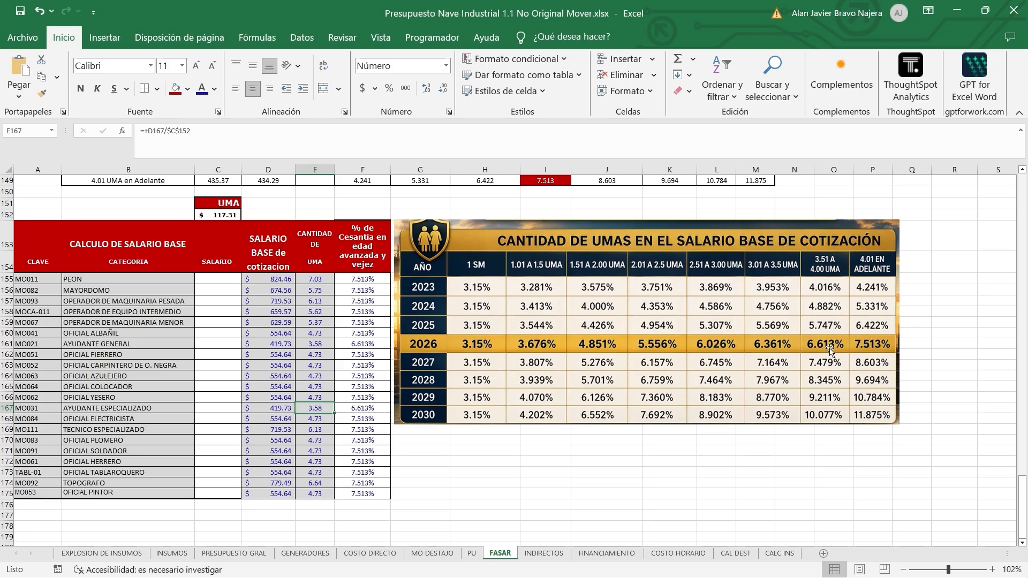
pyautogui.click(362, 408)
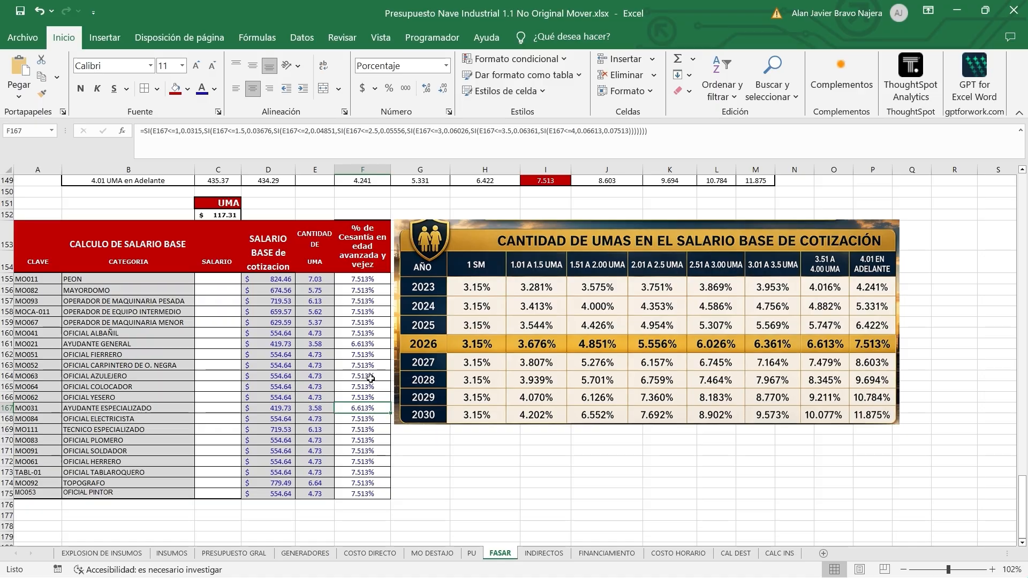
# Step: Trace the Cesantía en edad avanzada y vejez formula in L116 to its sources in E116 and F155
pyautogui.scroll(16, 371, 379)
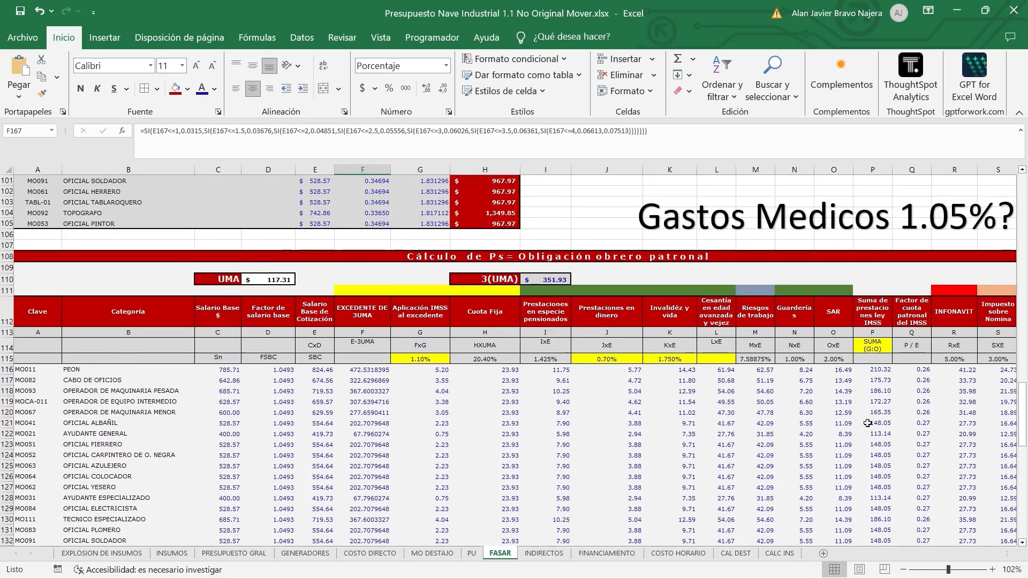
pyautogui.click(723, 371)
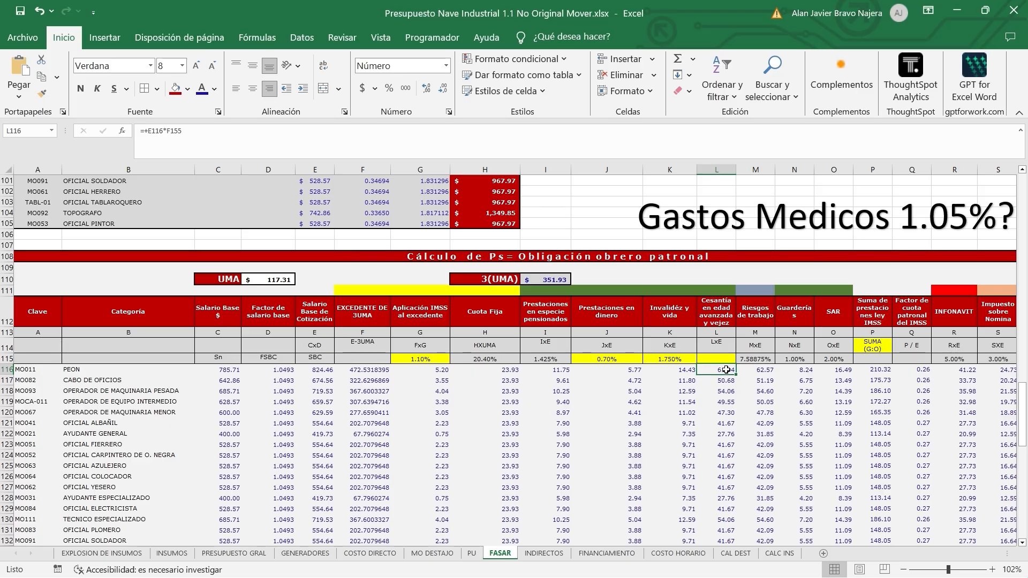
pyautogui.doubleClick(726, 369)
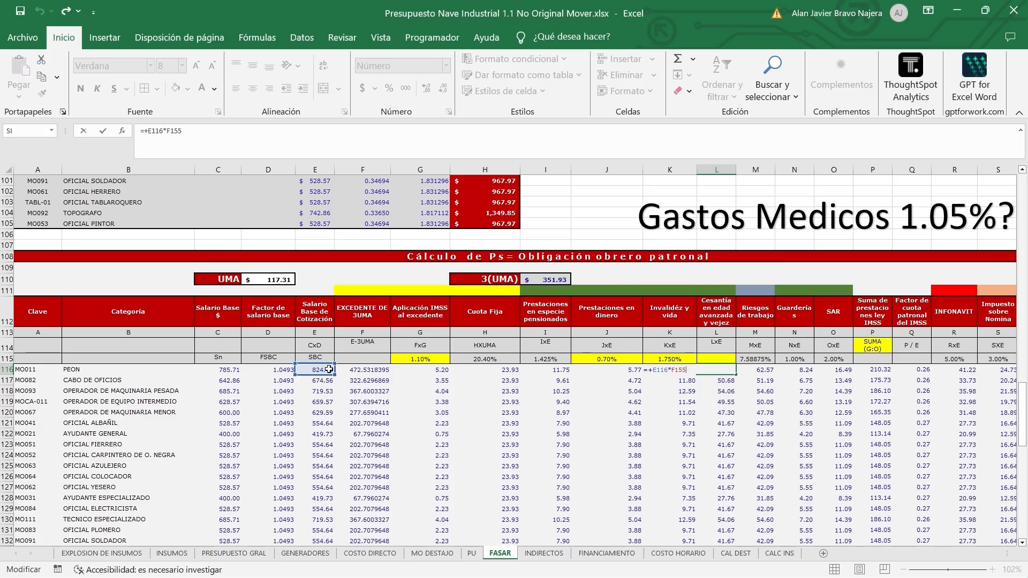
pyautogui.scroll(-13, 316, 370)
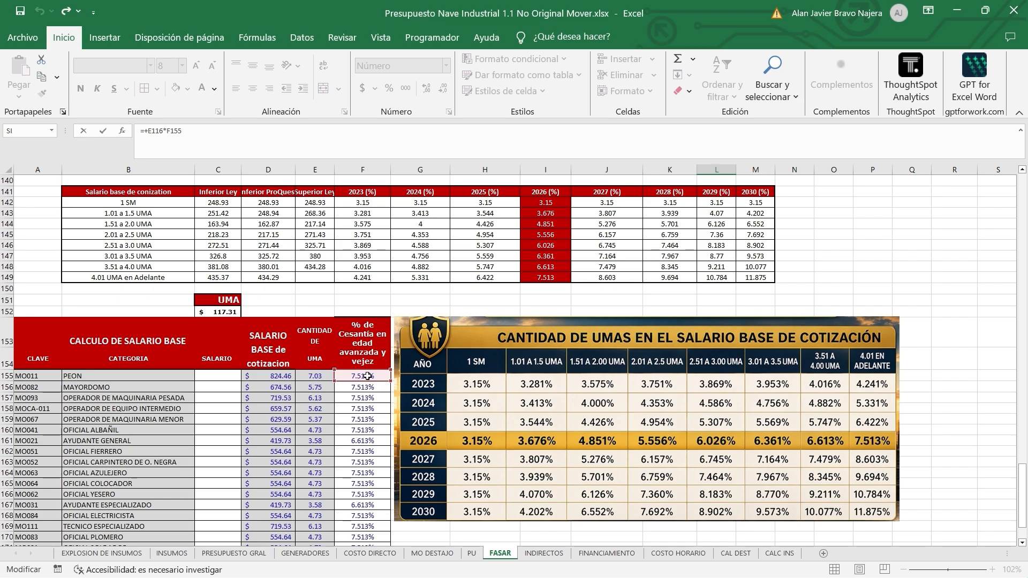
pyautogui.press('Return')
pyautogui.scroll(3, 375, 375)
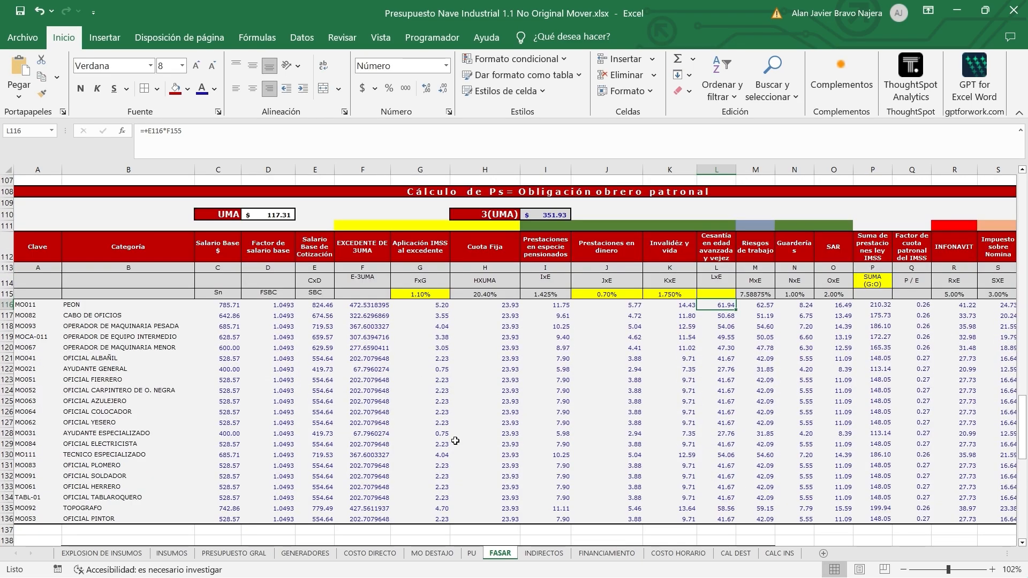
# Step: Fill the Cesantía en edad avanzada y vejez formula from L117 down through L135 and check the formula in L126
pyautogui.click(719, 317)
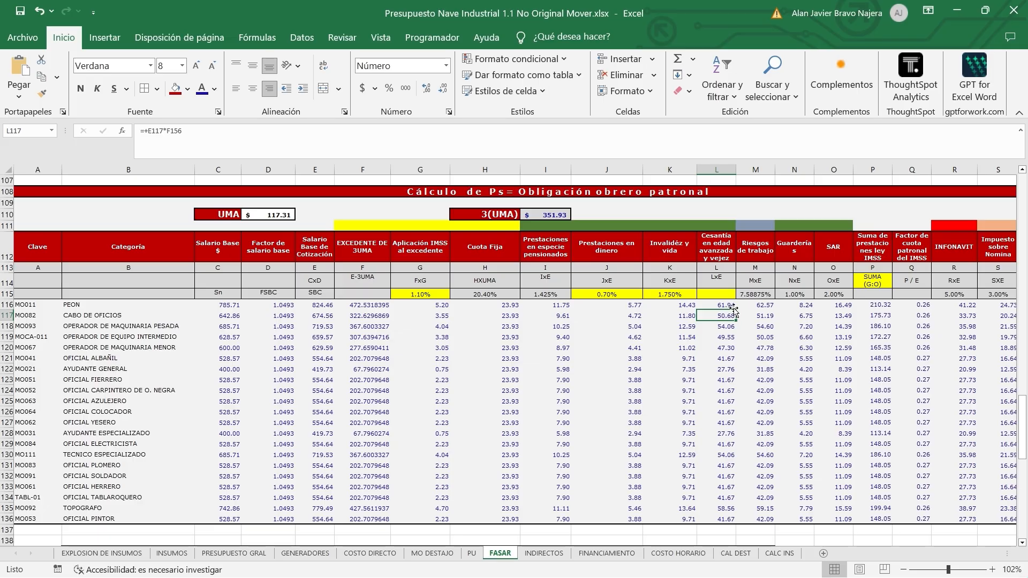
pyautogui.moveTo(738, 324); pyautogui.dragTo(736, 511)
pyautogui.click(725, 410)
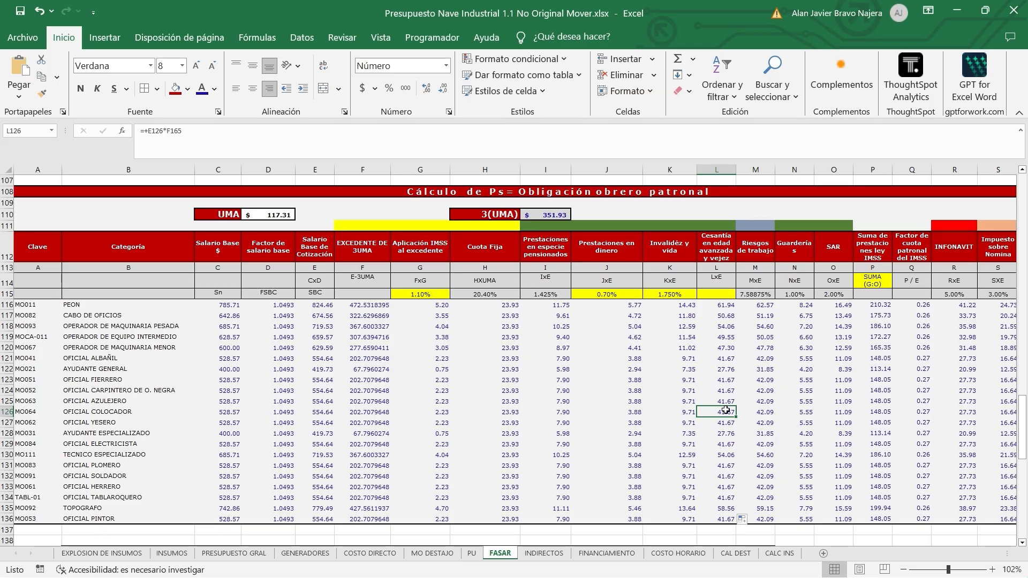
pyautogui.scroll(-6, 725, 410)
pyautogui.scroll(2, 725, 410)
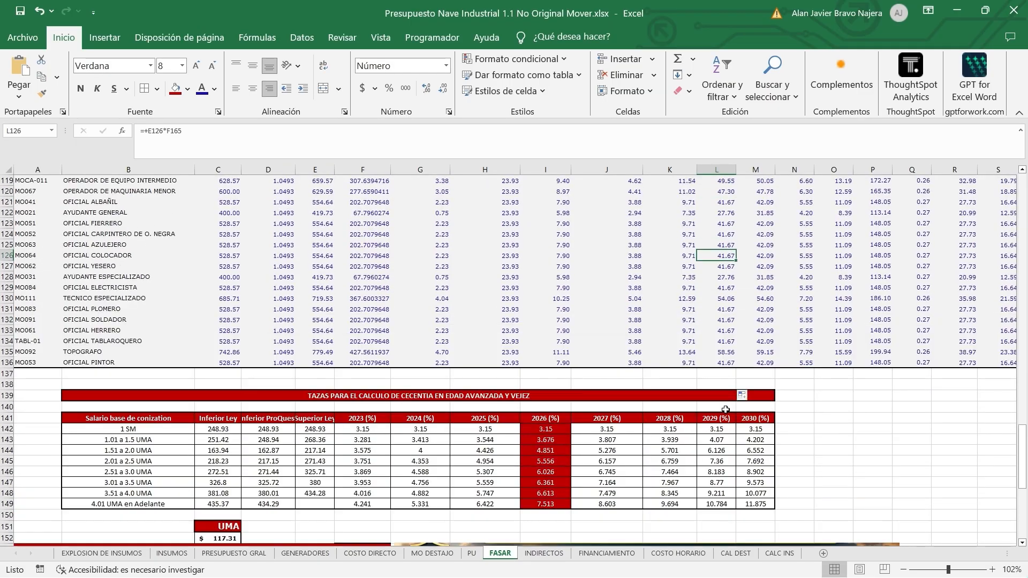
pyautogui.scroll(5, 726, 410)
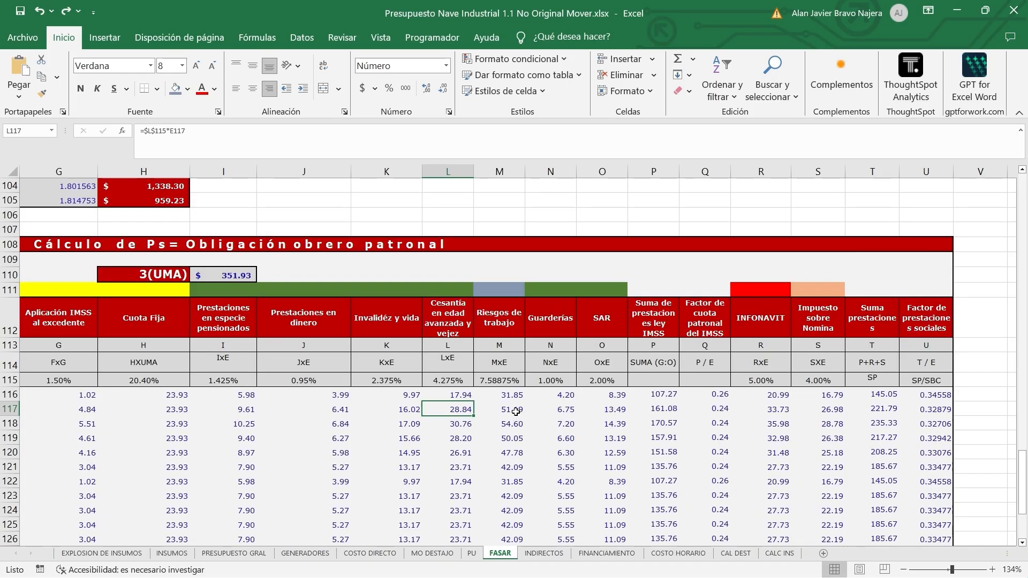
# Step: Examine the Riesgos de trabajo column: its rate in M115 and the formulas in M116 to M118
pyautogui.click(516, 411)
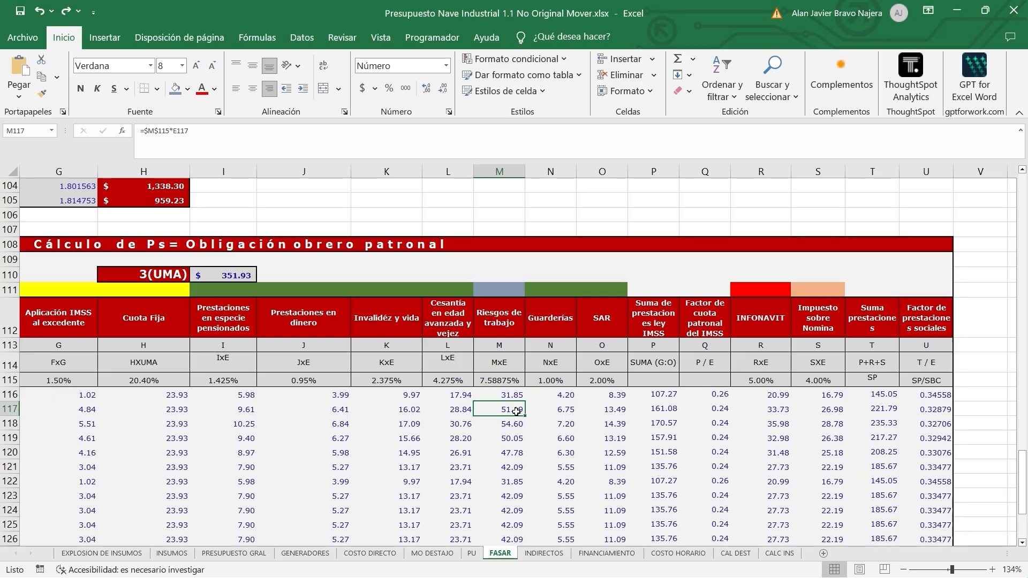
pyautogui.click(503, 381)
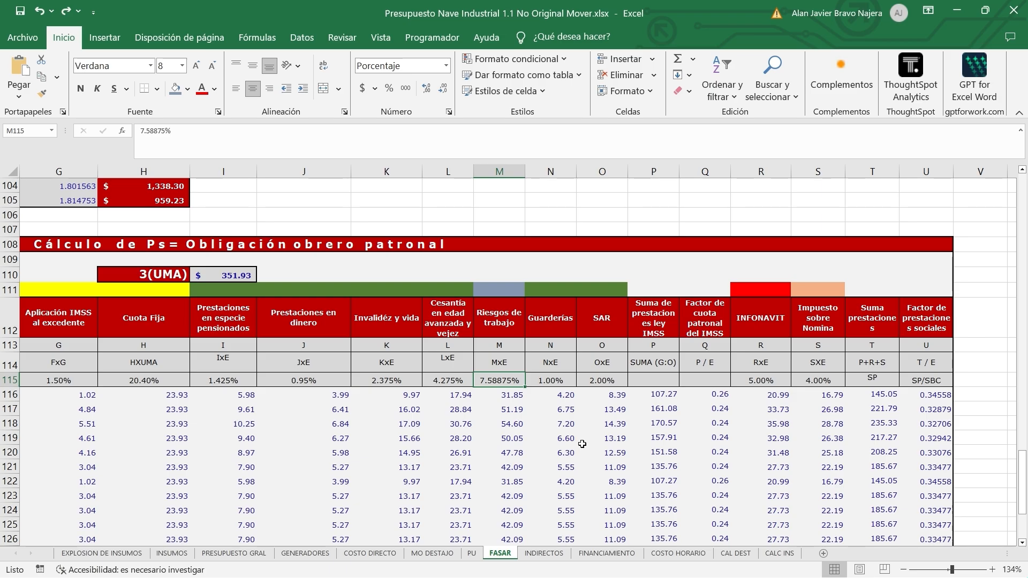
pyautogui.click(501, 398)
pyautogui.doubleClick(502, 398)
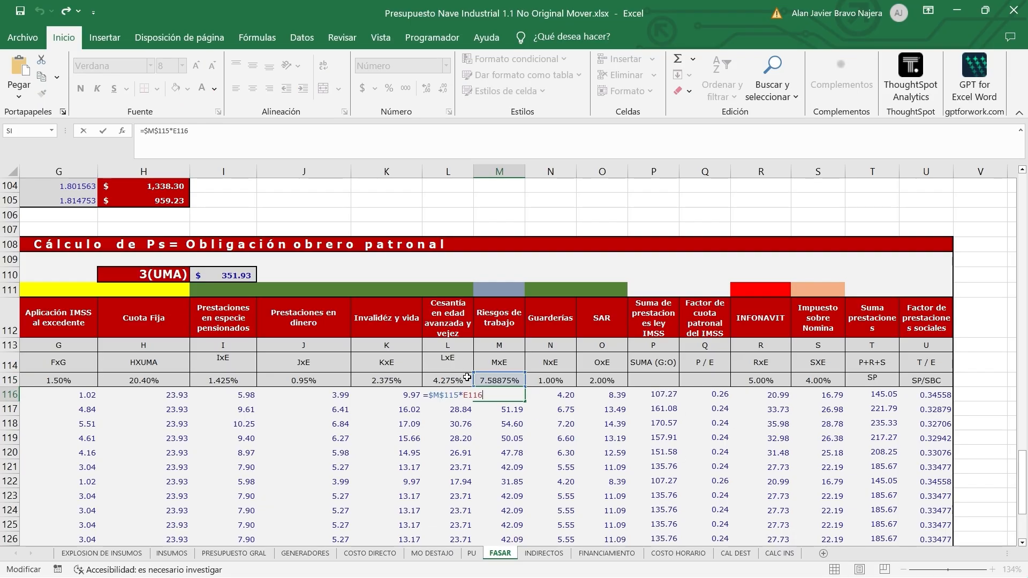
pyautogui.press('Return')
pyautogui.press('Return')
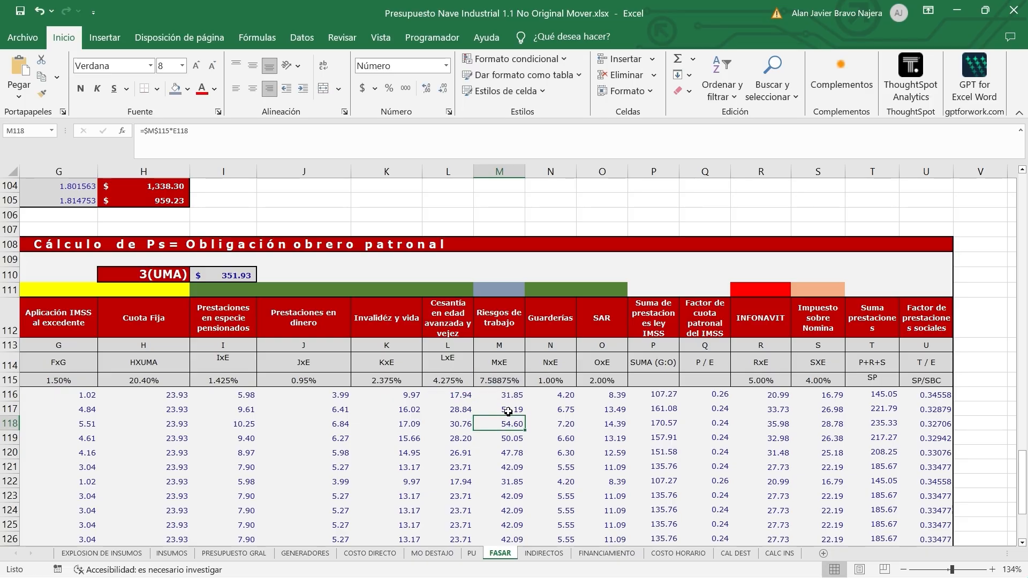
# Step: Trace the Riesgos de trabajo formula in M116 to its rate in M115 and the Salario Base de Cotización in E116
pyautogui.doubleClick(508, 398)
pyautogui.press('Escape')
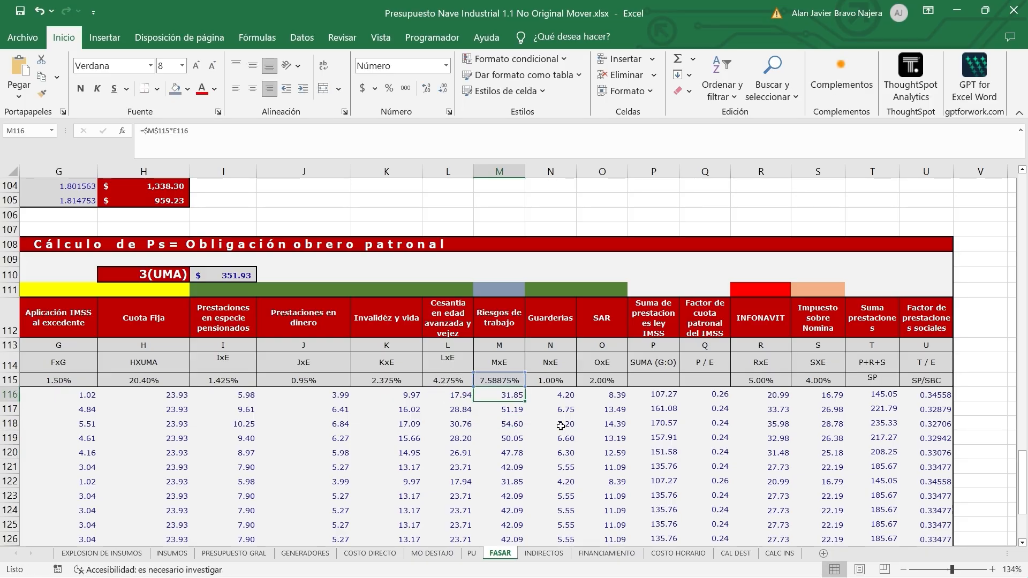
pyautogui.press('Left')
pyautogui.press('Left')
pyautogui.press('Left')
pyautogui.press('Left')
pyautogui.press('Left')
pyautogui.press('Left')
pyautogui.press('Left')
pyautogui.press('Left')
pyautogui.press('Left')
pyautogui.press('Left')
pyautogui.press('Left')
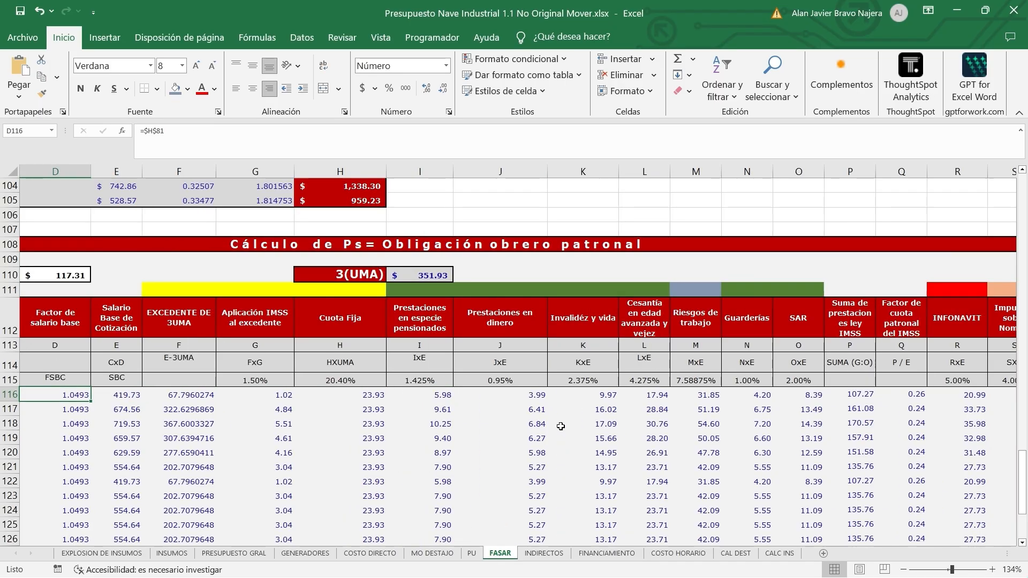
pyautogui.press('Right')
pyautogui.press('Right')
pyautogui.press('Right')
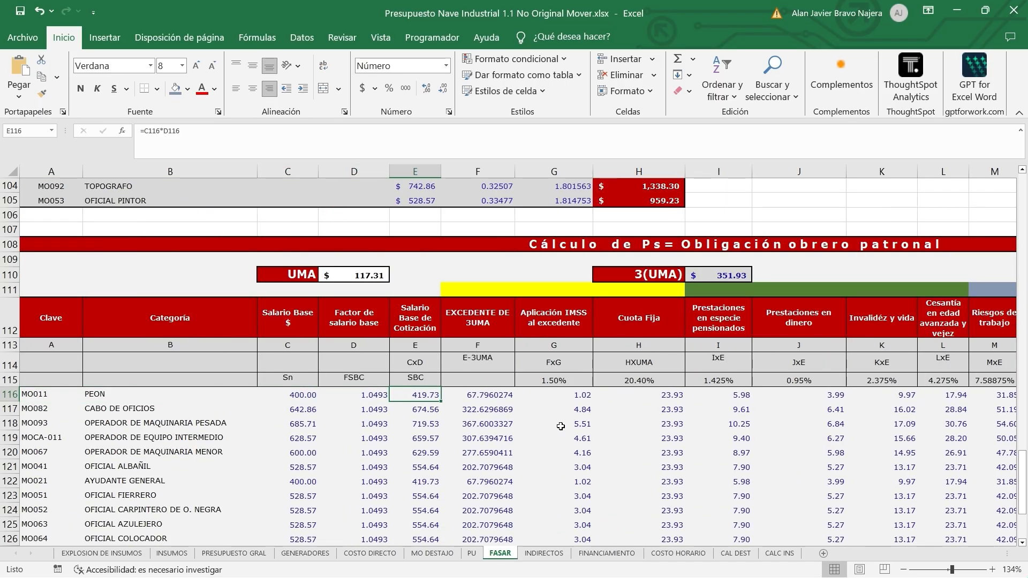
pyautogui.press('Right')
pyautogui.press('Right')
pyautogui.press('Right')
pyautogui.press('Right')
pyautogui.press('Right')
pyautogui.press('Right')
pyautogui.press('Right')
pyautogui.press('Right')
pyautogui.press('Right')
pyautogui.press('Right')
pyautogui.press('Right')
pyautogui.press('Right')
pyautogui.press('Right')
pyautogui.press('Right')
pyautogui.press('Right')
pyautogui.press('Right')
pyautogui.press('Right')
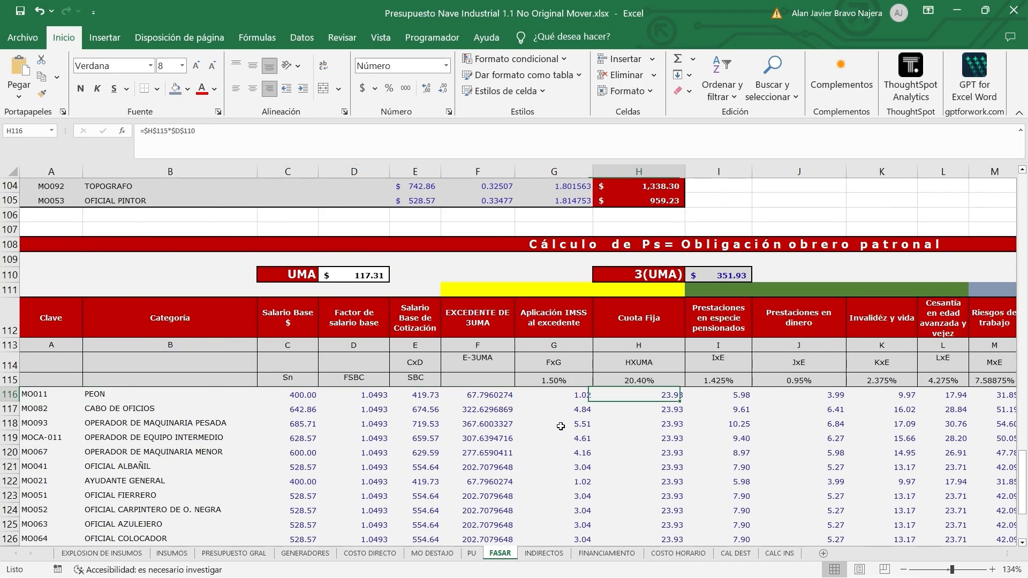
pyautogui.press('Left')
pyautogui.press('Left')
pyautogui.press('Left')
pyautogui.press('Left')
pyautogui.press('Left')
pyautogui.press('Left')
pyautogui.press('Left')
pyautogui.press('Left')
pyautogui.press('Left')
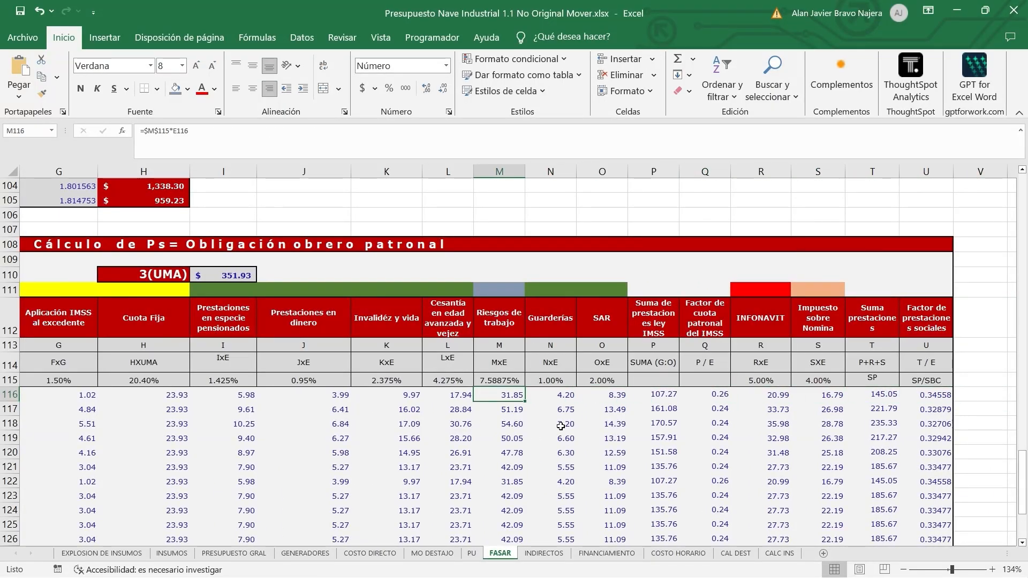
# Step: Fill the Riesgos de trabajo formula from M117 down the rows below it and recheck M117
pyautogui.click(498, 407)
pyautogui.moveTo(526, 418); pyautogui.dragTo(514, 466)
pyautogui.click(503, 413)
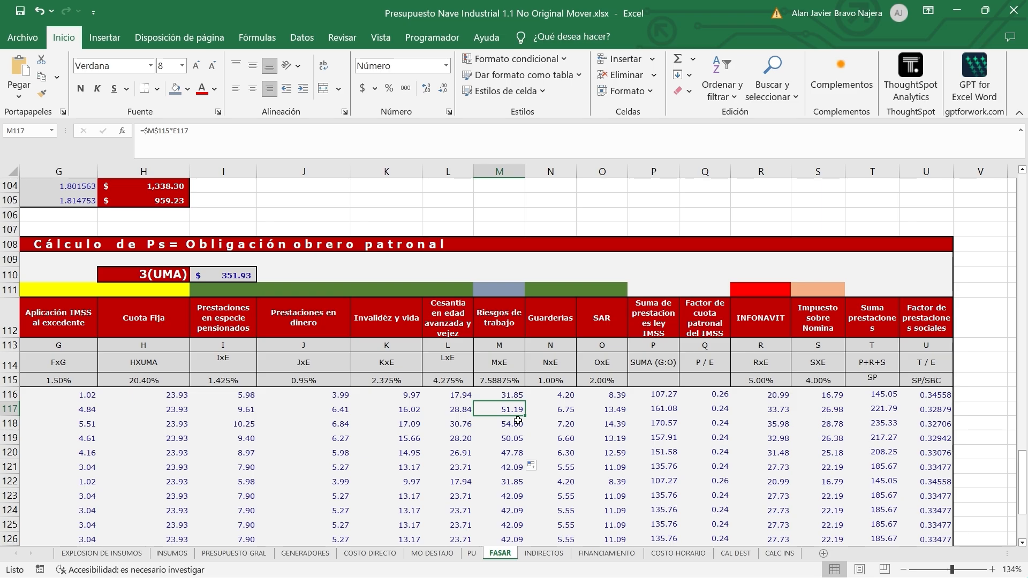
# Step: Trace the Guarderías formula in N116 to its rate in N115 and the Salario Base de Cotización in E116
pyautogui.click(555, 405)
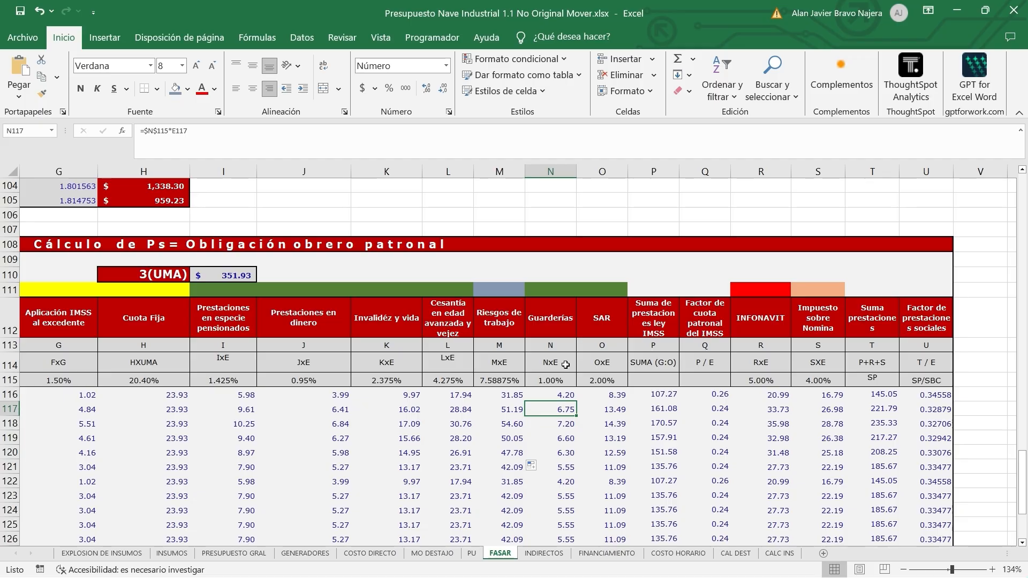
pyautogui.click(555, 396)
pyautogui.doubleClick(555, 396)
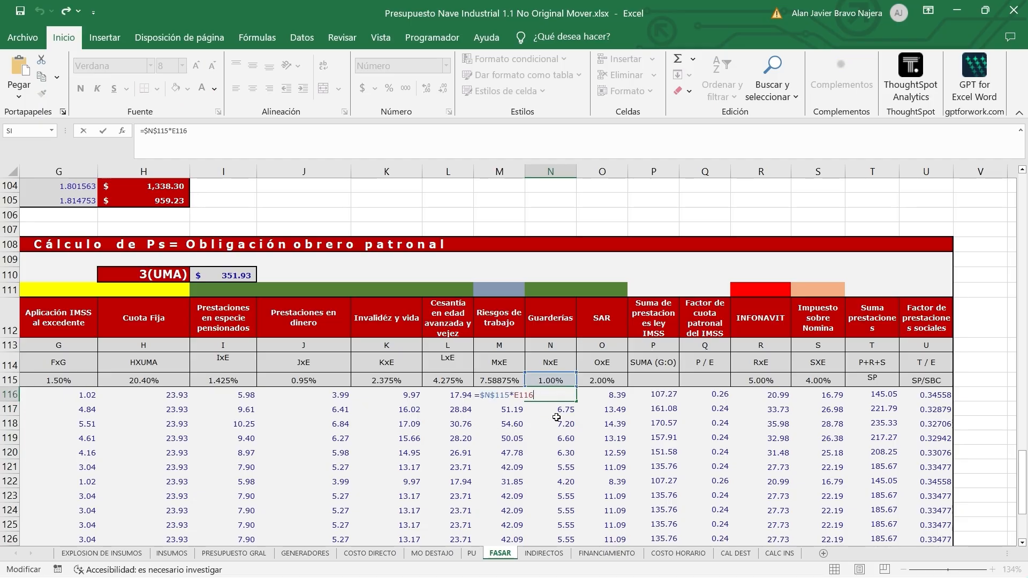
pyautogui.press('Return')
pyautogui.press('Left')
pyautogui.press('Left')
pyautogui.press('Left')
pyautogui.press('Left')
pyautogui.press('Left')
pyautogui.press('Left')
pyautogui.press('Left')
pyautogui.press('Left')
pyautogui.press('Left')
pyautogui.press('Left')
pyautogui.press('Left')
pyautogui.press('Left')
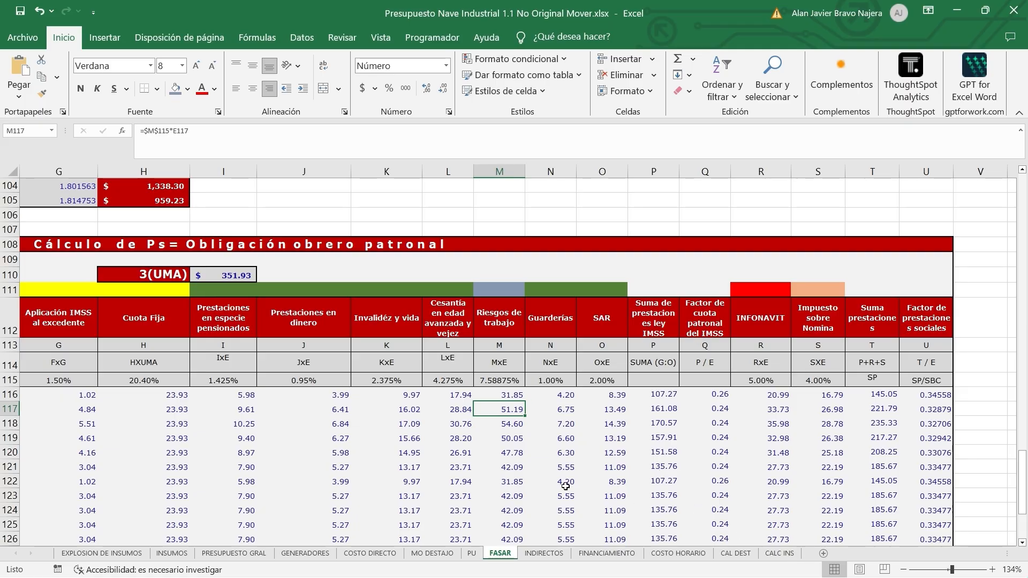
pyautogui.press('Right')
pyautogui.press('Right')
pyautogui.press('Right')
pyautogui.press('Right')
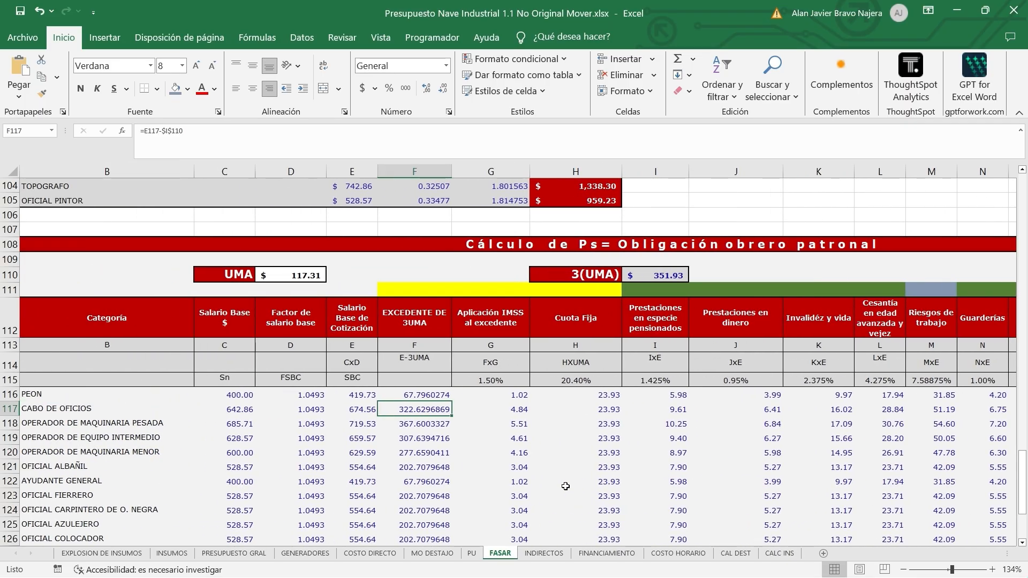
pyautogui.press('Up')
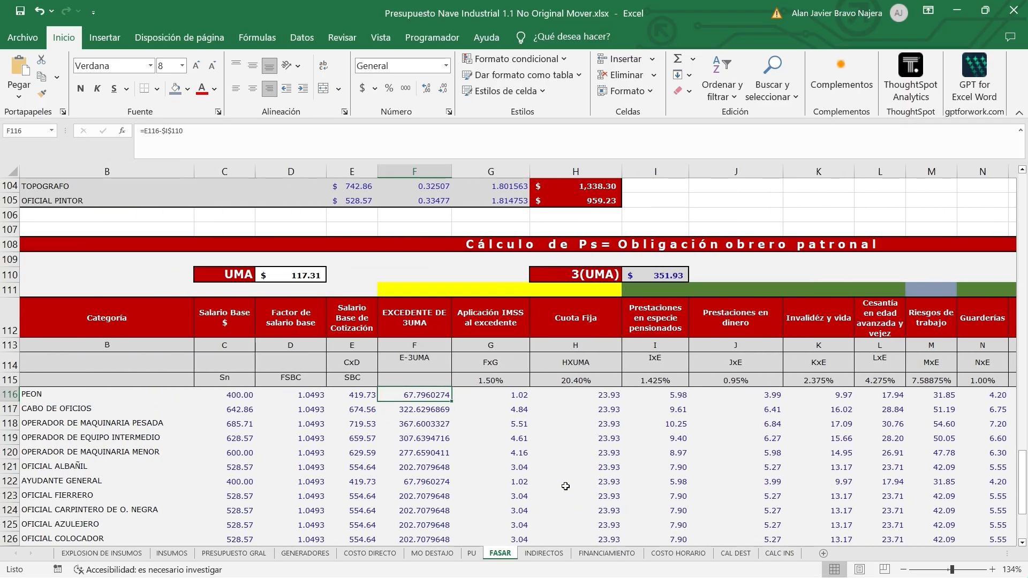
pyautogui.press('Right')
pyautogui.press('Left')
pyautogui.press('Left')
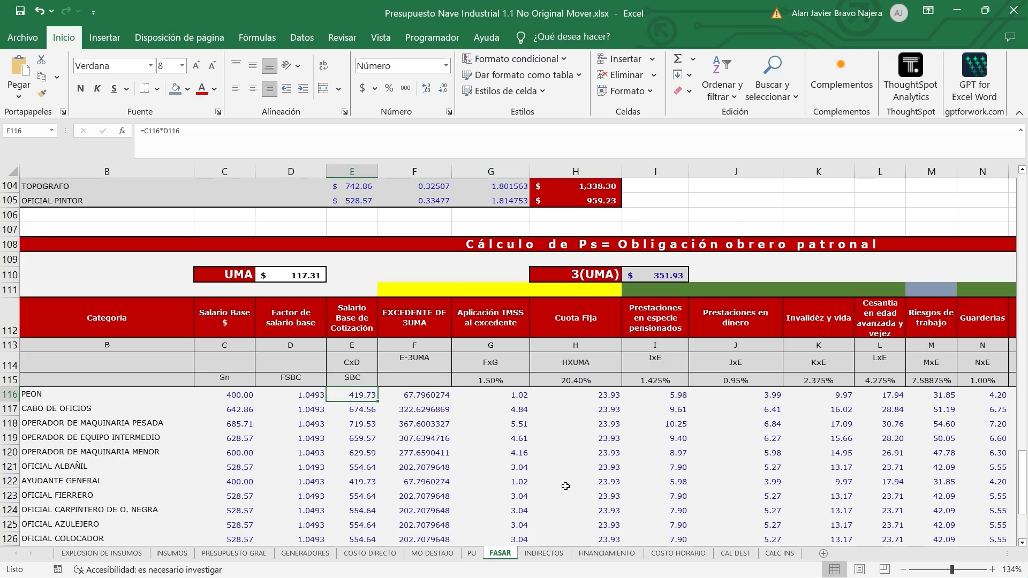
pyautogui.press('Right')
pyautogui.press('Right')
pyautogui.press('Right')
pyautogui.press('Right')
pyautogui.press('Right')
pyautogui.press('Right')
pyautogui.press('Right')
pyautogui.press('Right')
pyautogui.press('Right')
pyautogui.press('Right')
pyautogui.press('Right')
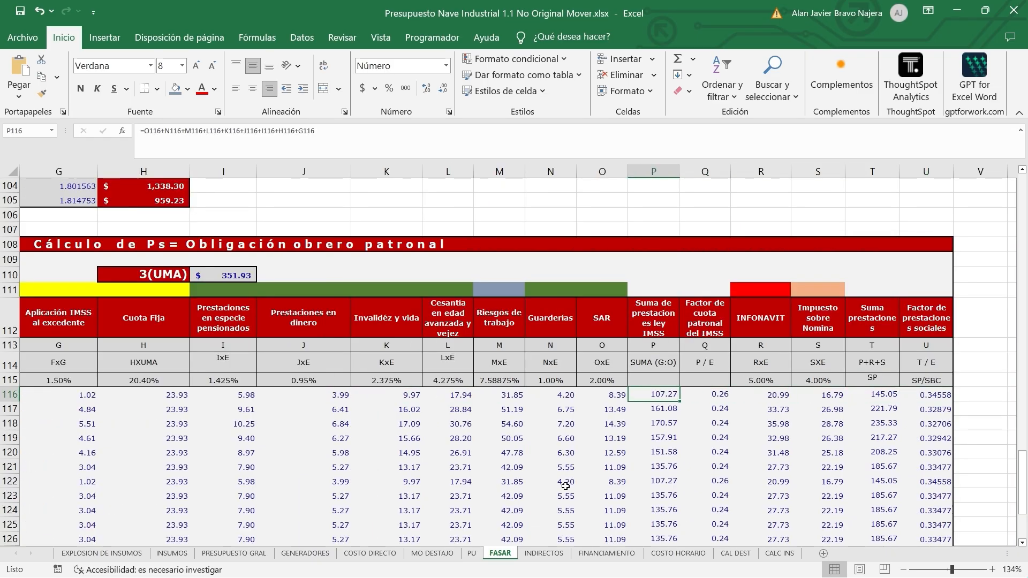
pyautogui.press('Left')
pyautogui.press('Left')
# Step: Fill the Guarderías formula from N117 down the rows below it and check the formula in N120
pyautogui.click(566, 407)
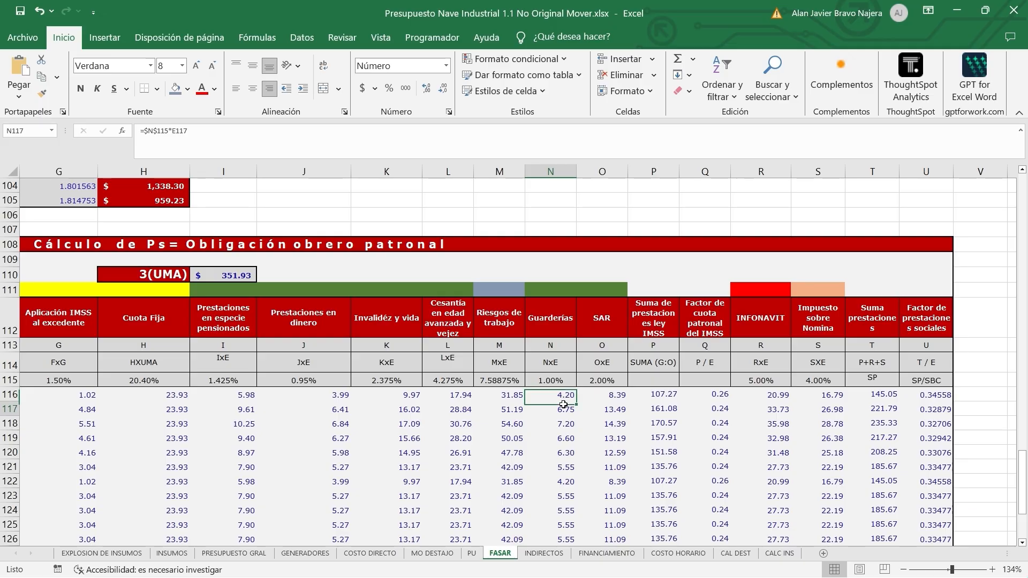
pyautogui.moveTo(578, 419); pyautogui.dragTo(577, 526)
pyautogui.click(568, 457)
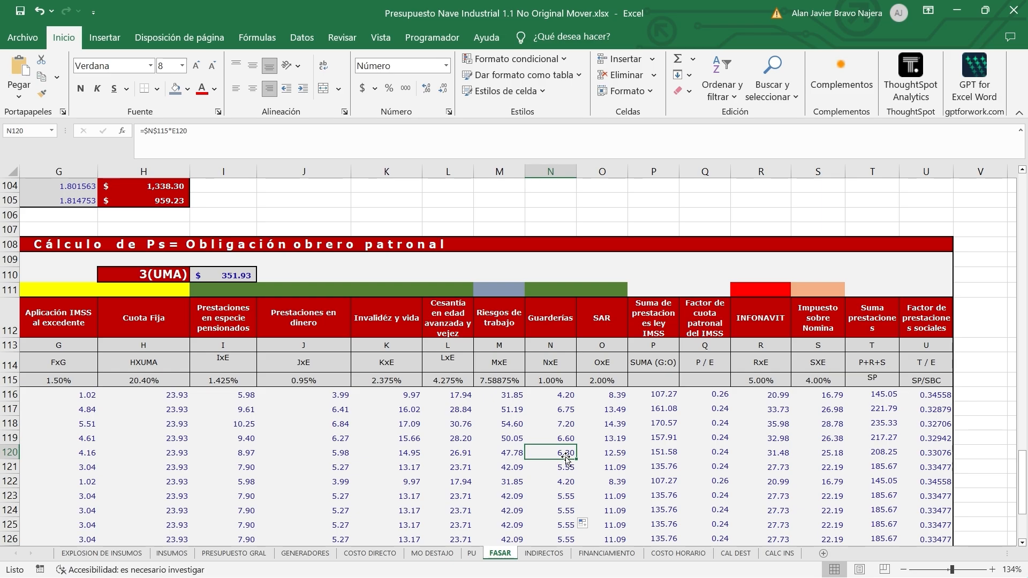
# Step: Check the SAR formula in O116 with its rate in O115, and the IMSS benefits sum formula in P116
pyautogui.click(617, 395)
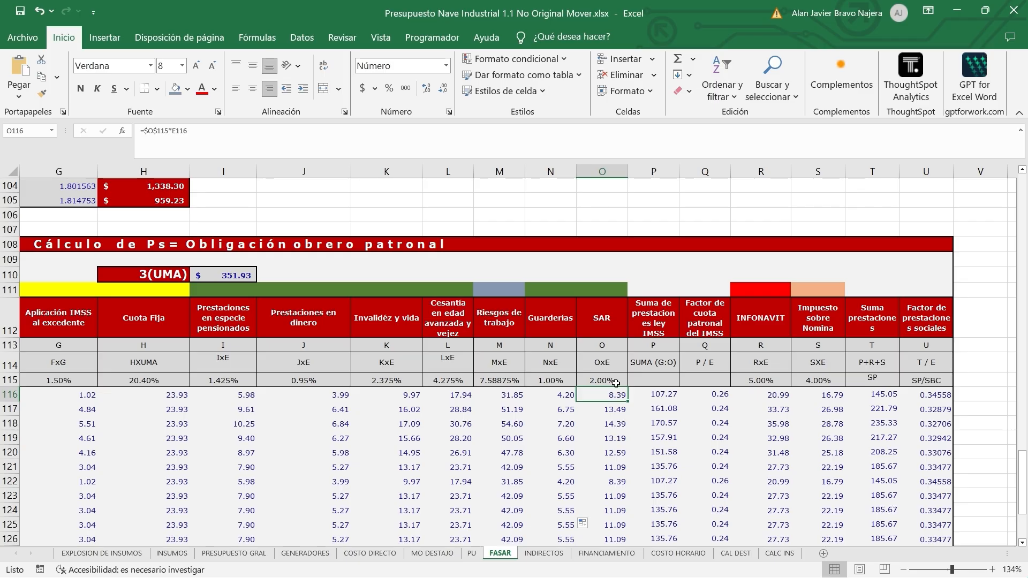
pyautogui.press('Up')
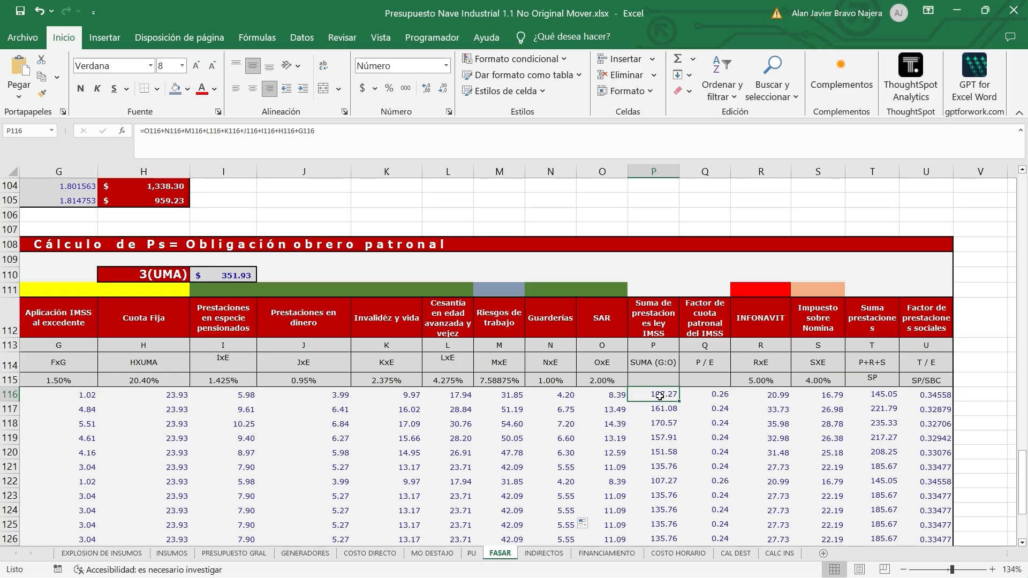
pyautogui.doubleClick(659, 396)
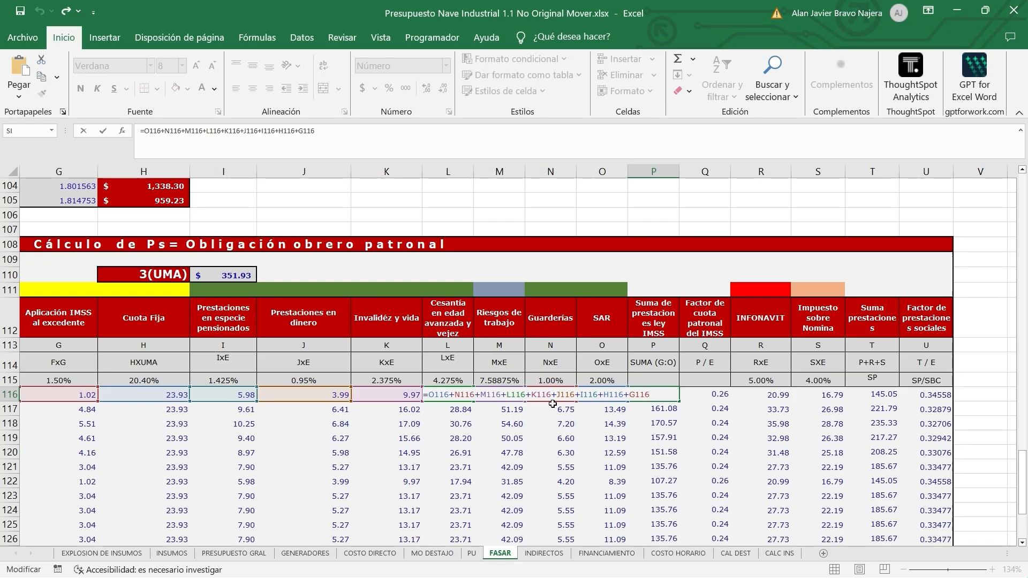
pyautogui.press('Return')
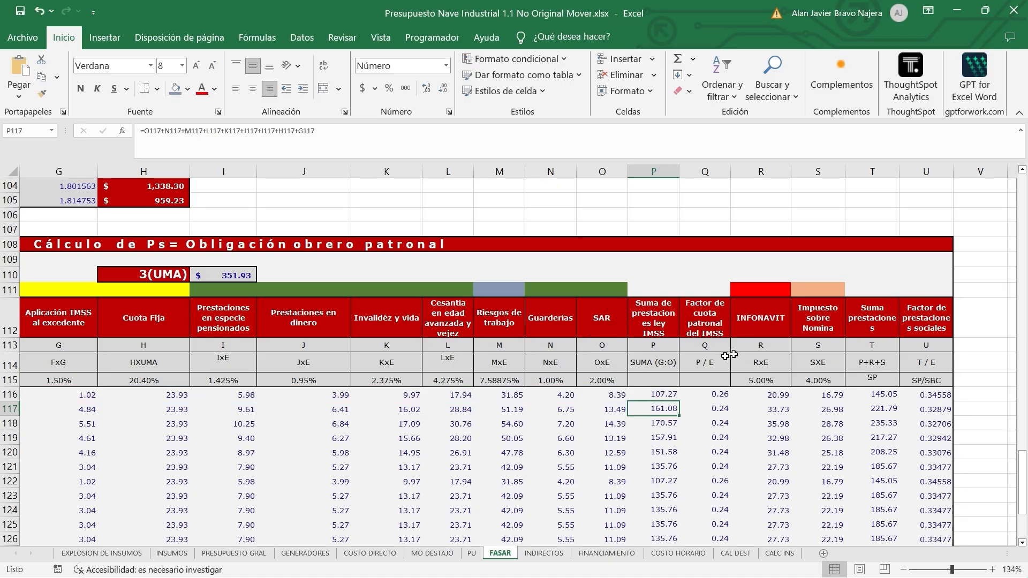
# Step: Fill the Suma de prestaciones ley IMSS formula from P117 down the rows below it and check P119
pyautogui.click(669, 396)
pyautogui.press('Down')
pyautogui.press('Up')
pyautogui.click(667, 415)
pyautogui.moveTo(678, 416); pyautogui.dragTo(670, 509)
pyautogui.click(662, 437)
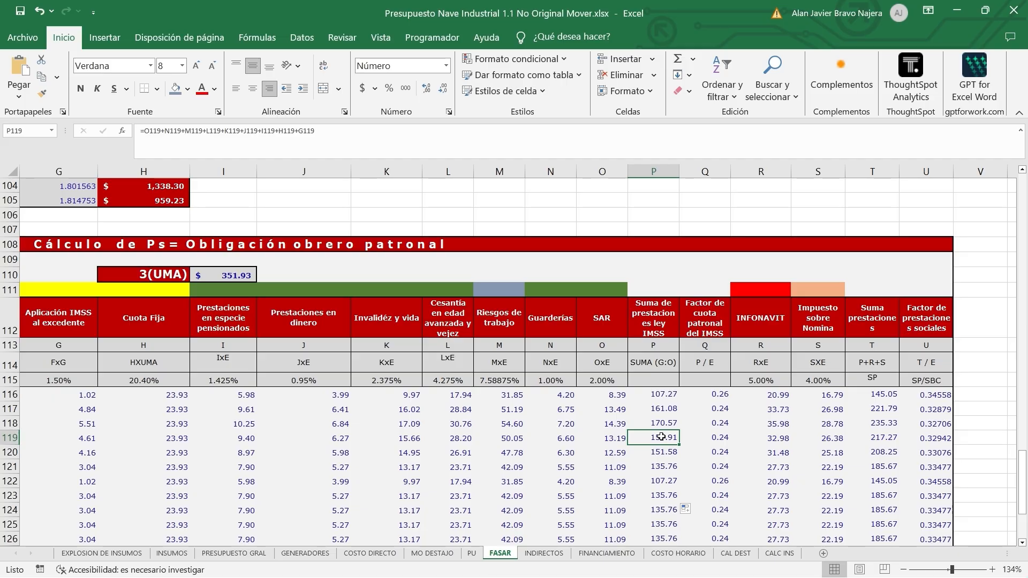
# Step: Examine the Factor de cuota patronal del IMSS formulas in Q116 and Q117, and select Q118:Q125
pyautogui.click(715, 395)
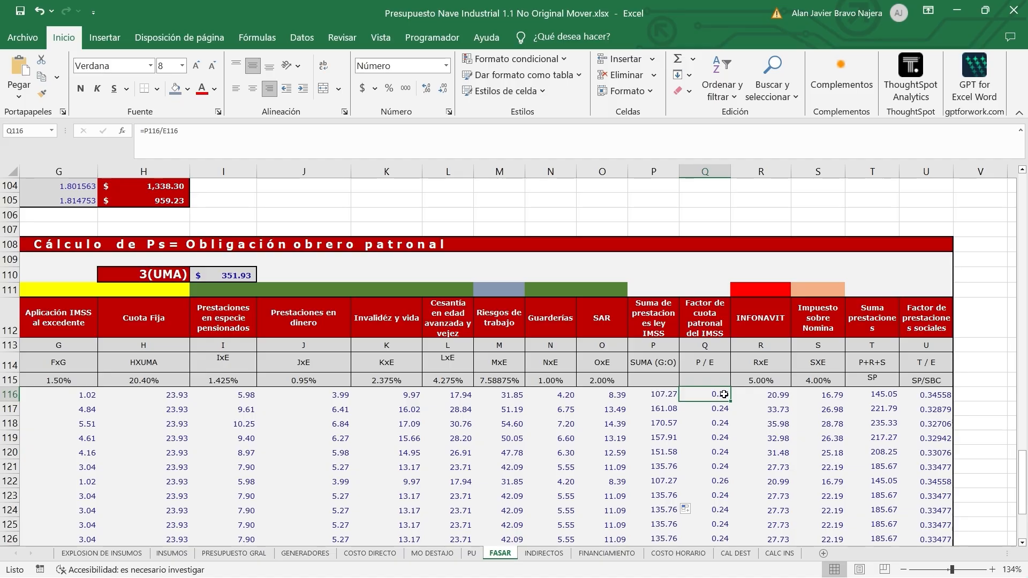
pyautogui.doubleClick(724, 394)
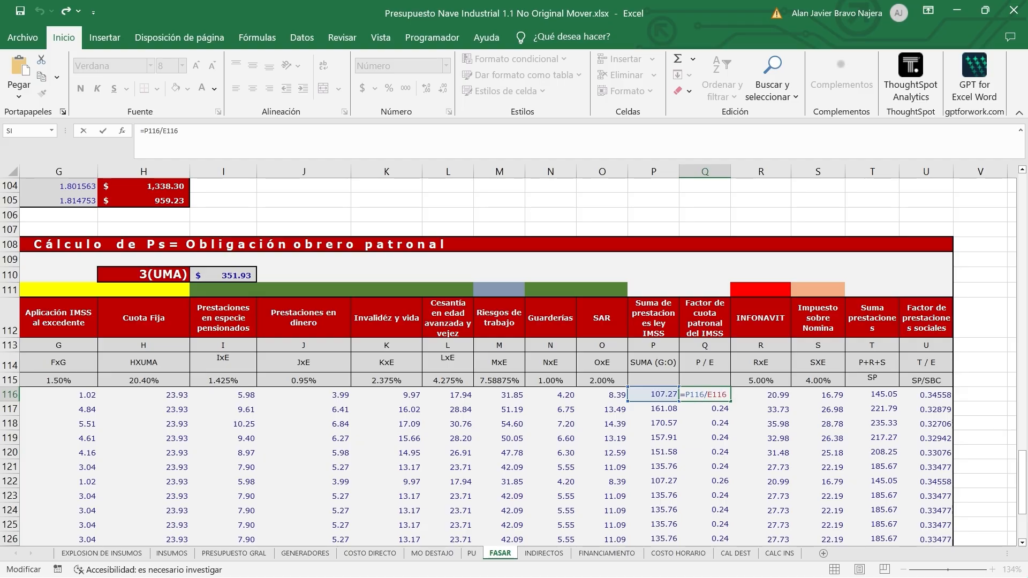
pyautogui.hotkey('ctrl', 'Return')
pyautogui.press('Down')
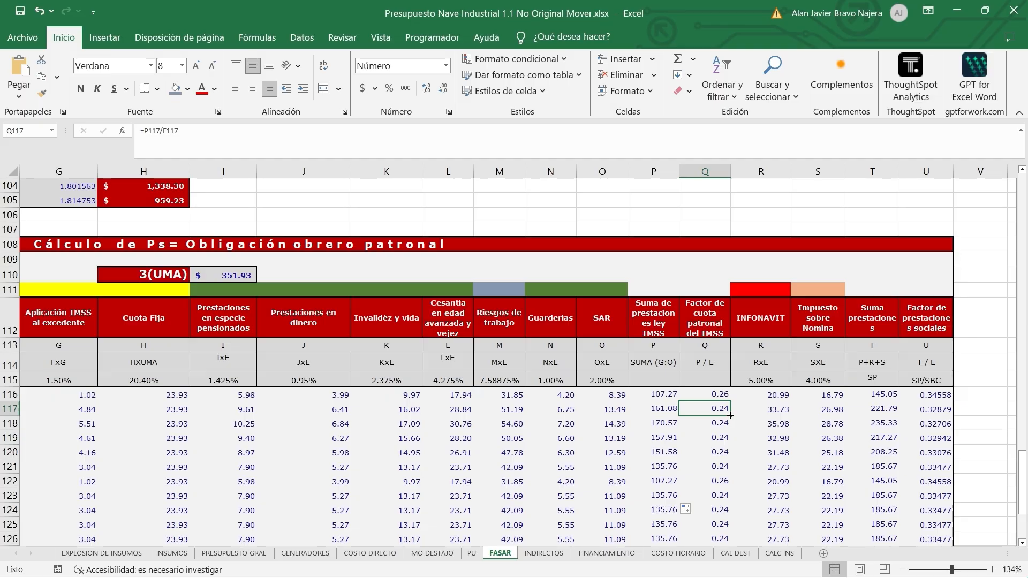
pyautogui.moveTo(729, 417); pyautogui.dragTo(720, 525)
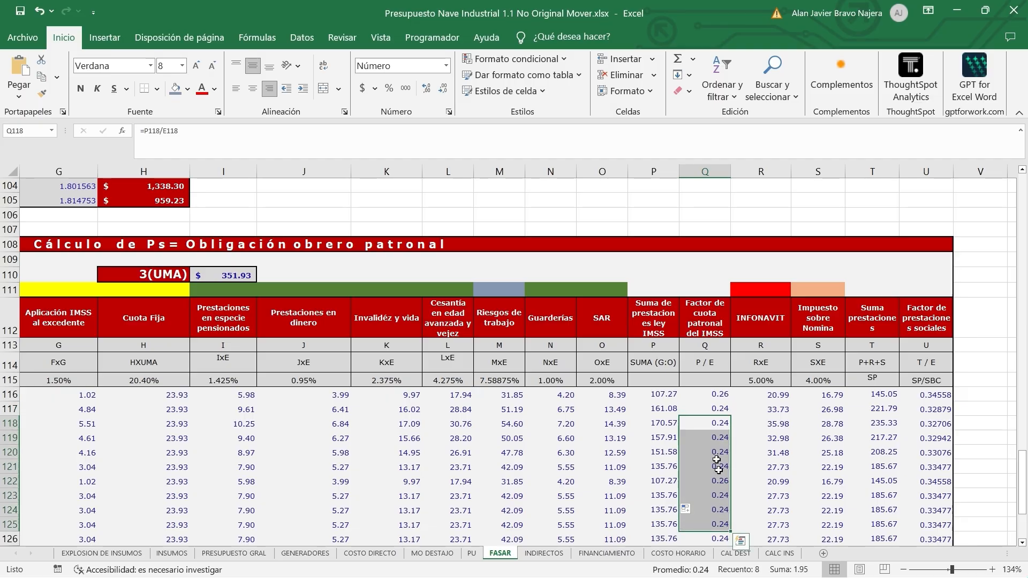
pyautogui.click(716, 411)
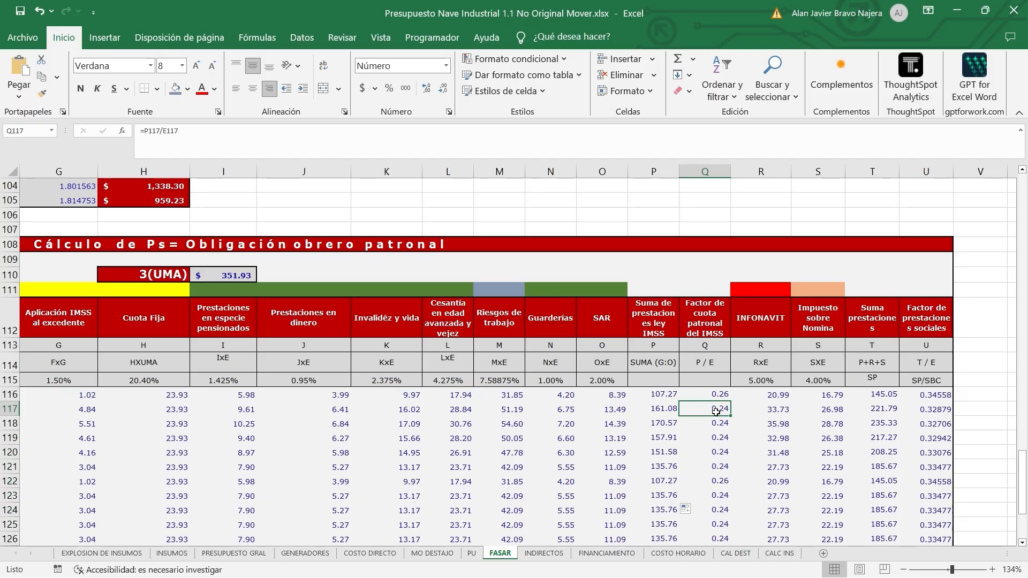
# Step: Examine the INFONAVIT cell R117, the Impuesto sobre Nómina rate in S115 and the formula in S116
pyautogui.click(766, 410)
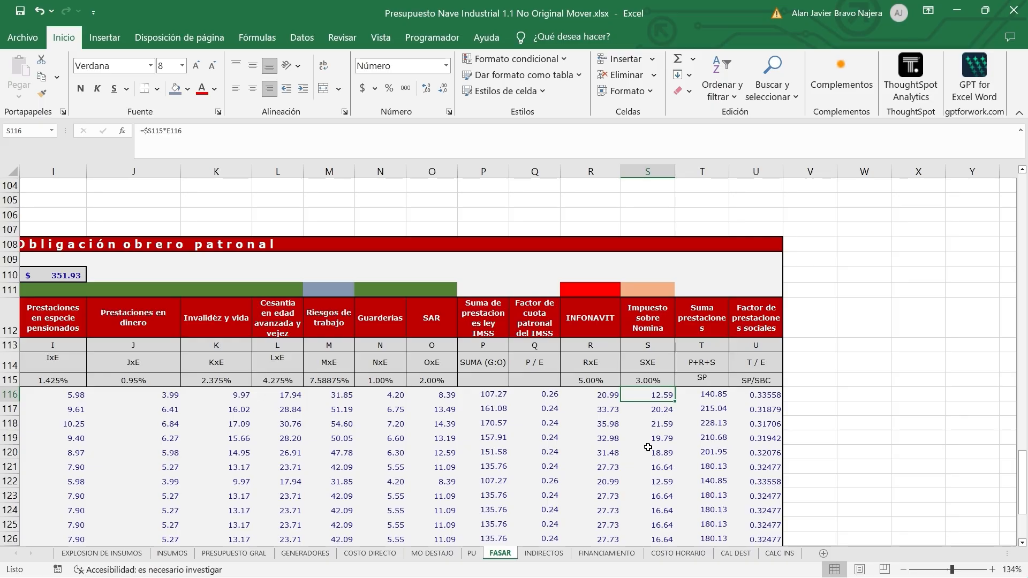
pyautogui.hscroll(-2, 648, 447)
pyautogui.click(829, 379)
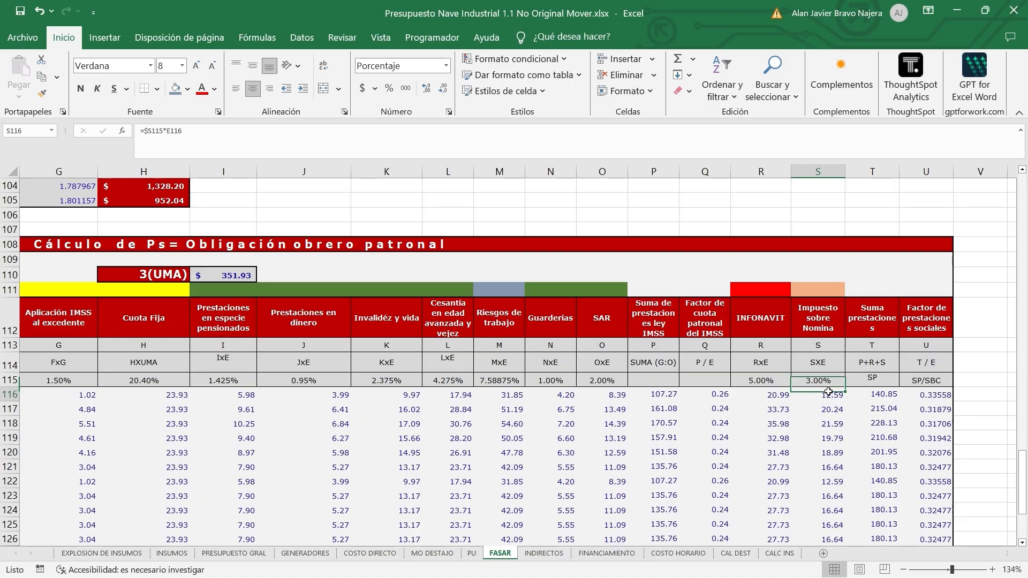
pyautogui.click(829, 393)
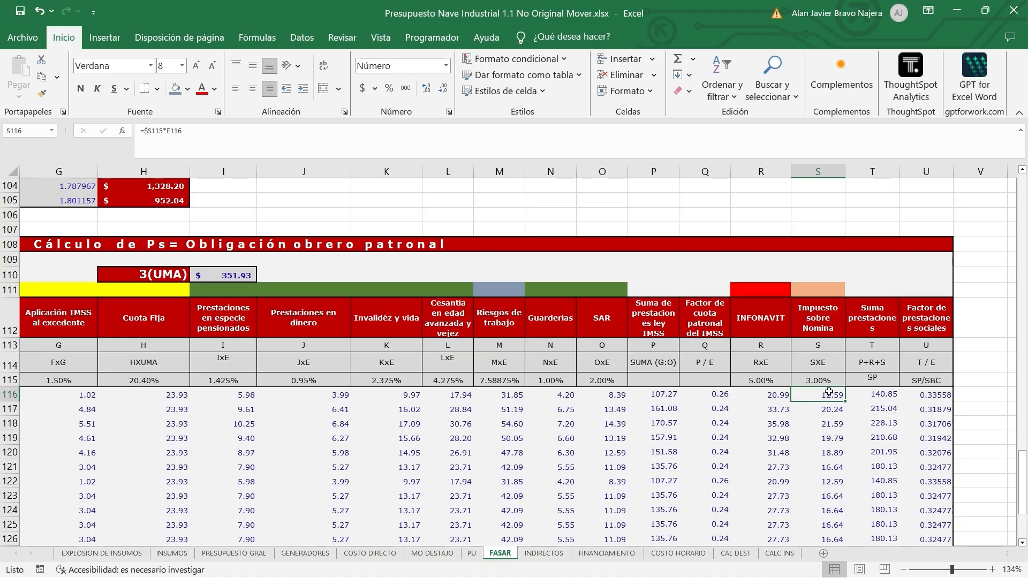
pyautogui.press('Left')
pyautogui.press('Left')
pyautogui.press('Left')
pyautogui.press('Left')
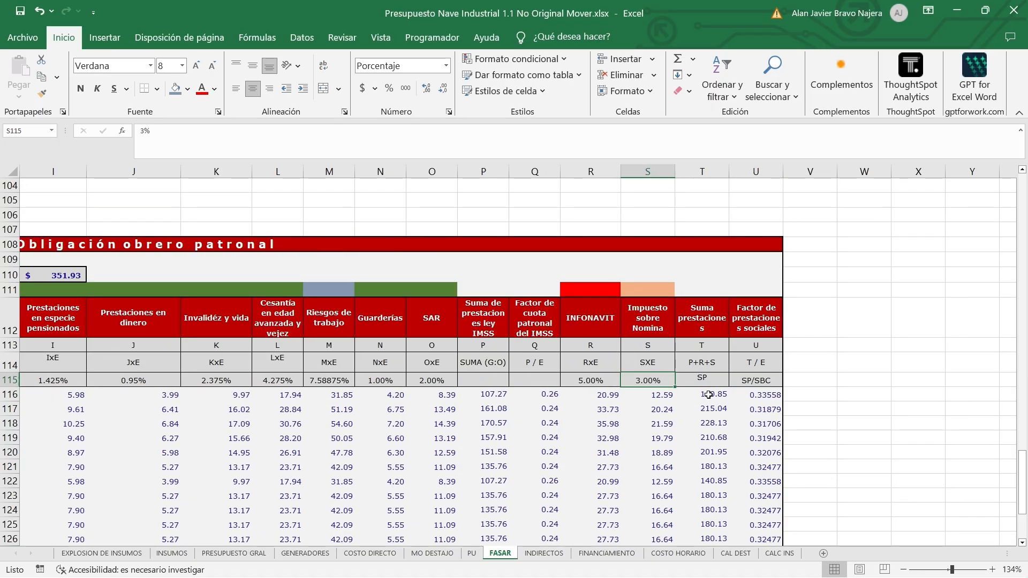
pyautogui.doubleClick(669, 398)
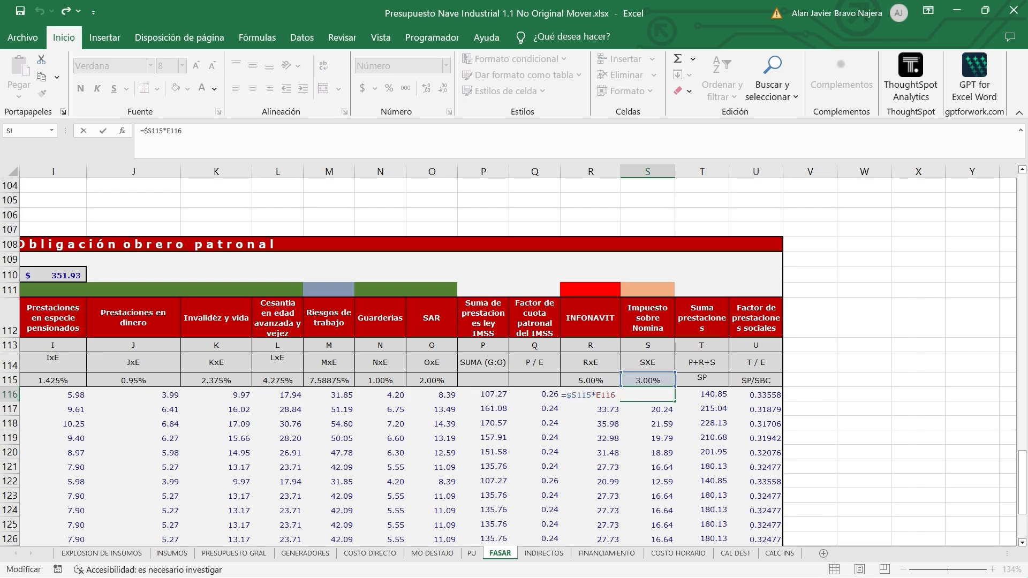
pyautogui.press('Escape')
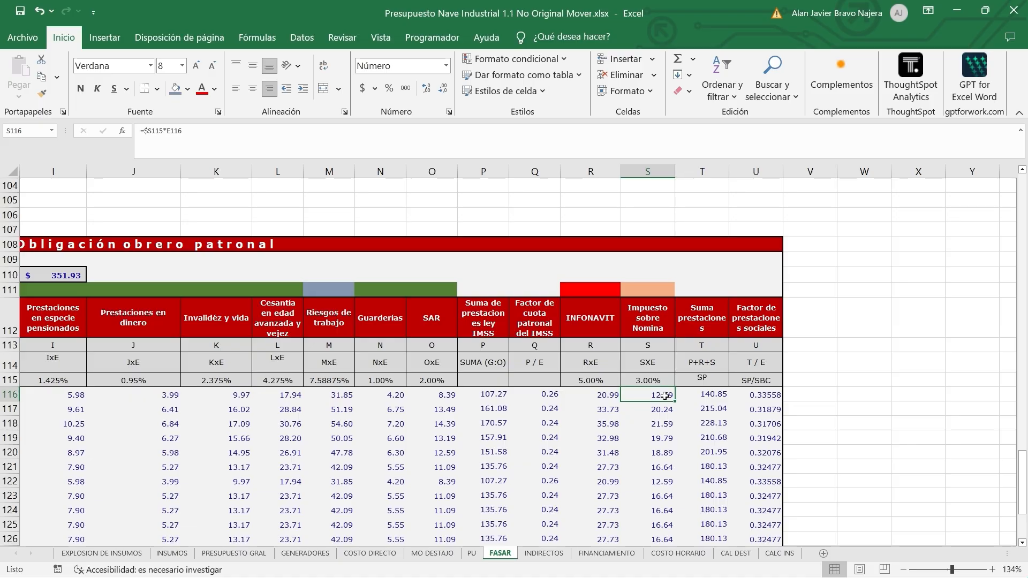
# Step: Examine the Suma prestaciones formulas in T116 and T117 and the cells they add together
pyautogui.scroll(-2, 665, 395)
pyautogui.click(712, 305)
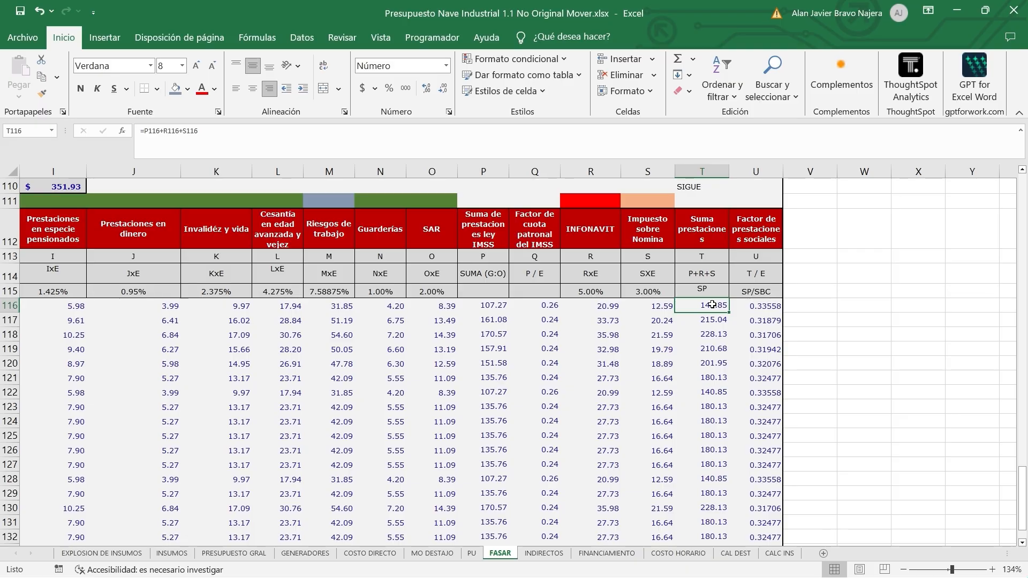
pyautogui.doubleClick(712, 304)
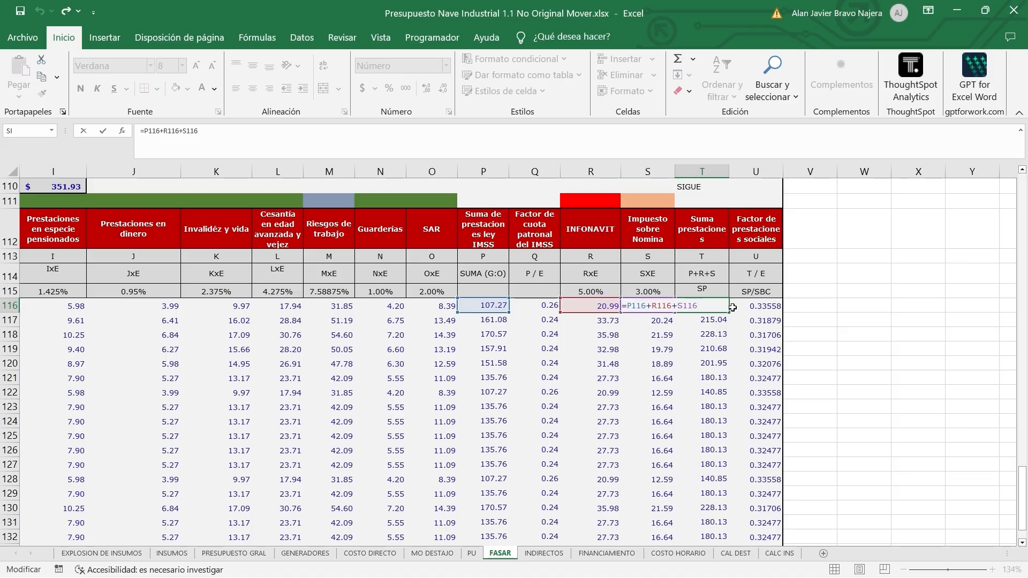
pyautogui.hotkey('ctrl', 'Return')
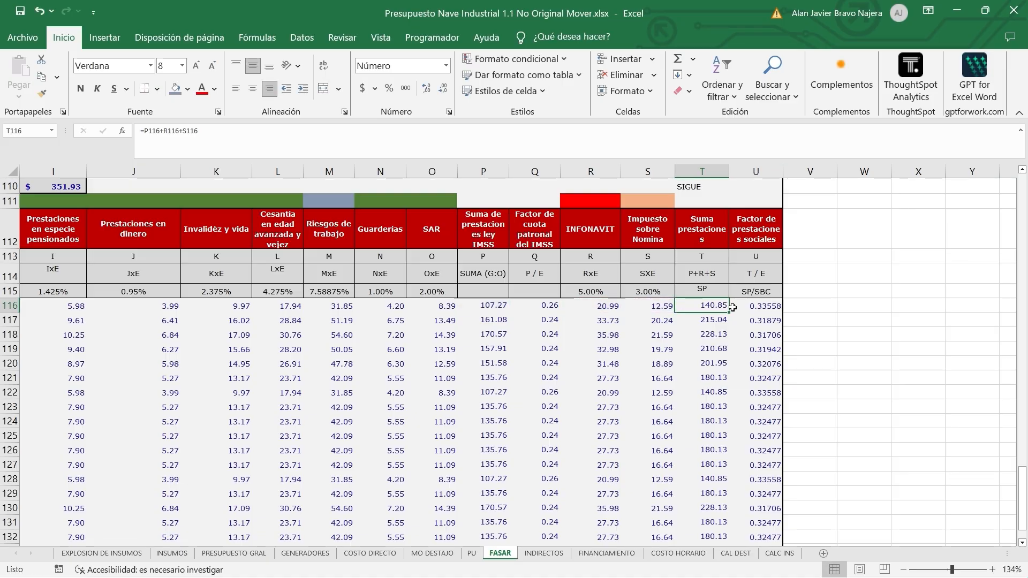
pyautogui.click(705, 321)
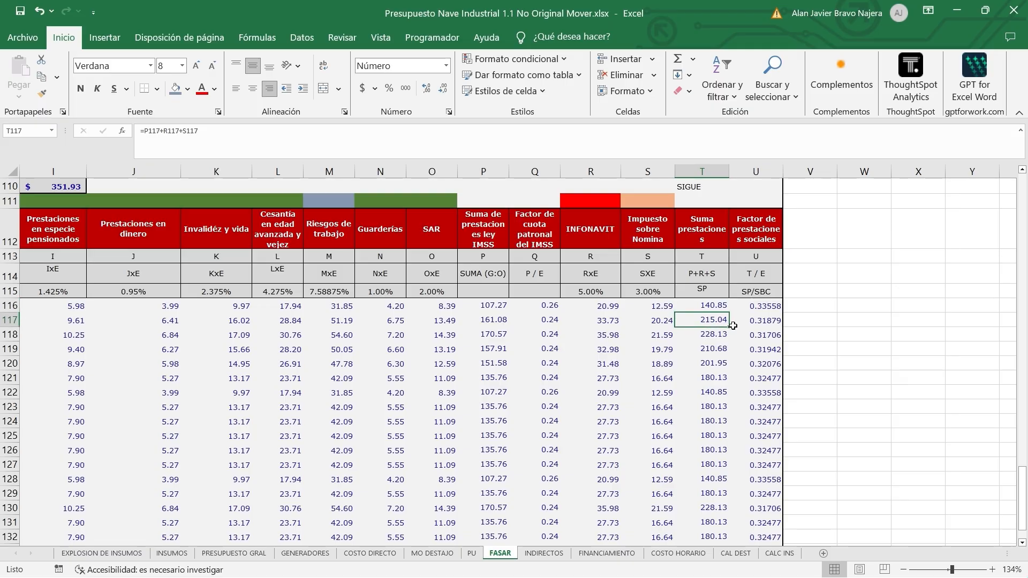
# Step: Fill the Suma prestaciones formula from T117 down to T134 and check T117
pyautogui.moveTo(729, 329)
pyautogui.mouseDown()
pyautogui.moveTo(729, 559)
pyautogui.moveTo(729, 499)
pyautogui.mouseUp()
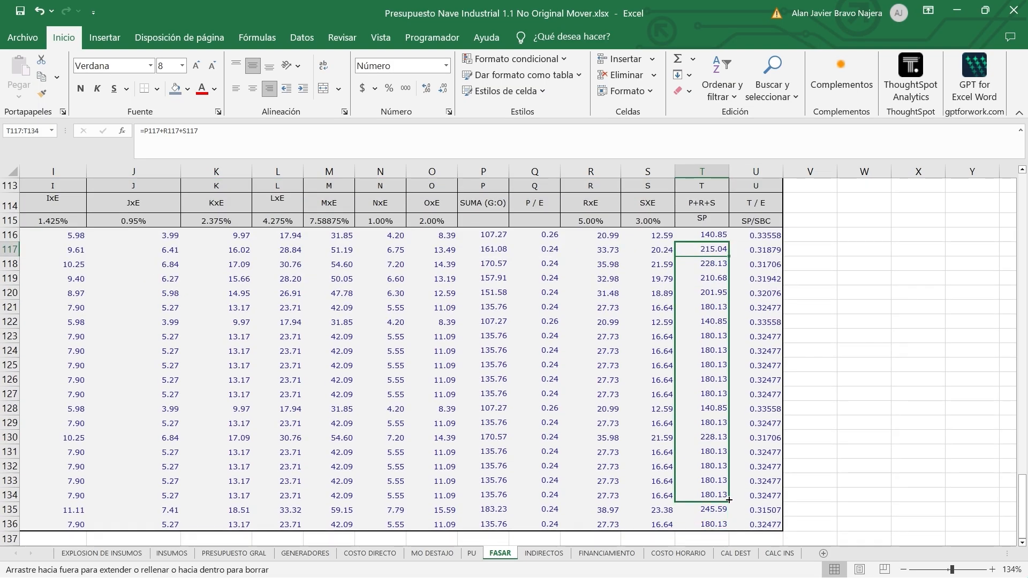
pyautogui.scroll(3, 707, 324)
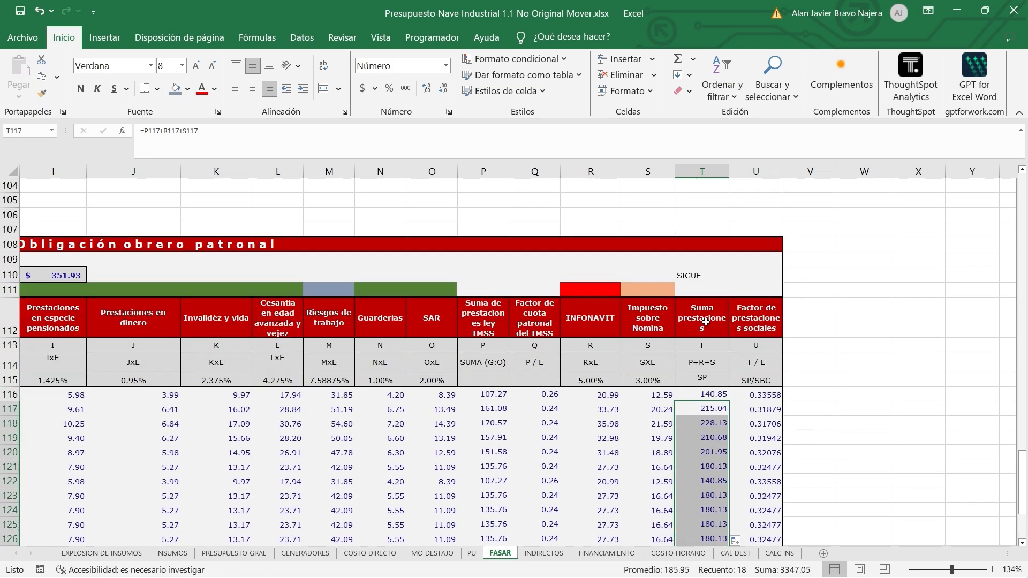
pyautogui.click(714, 409)
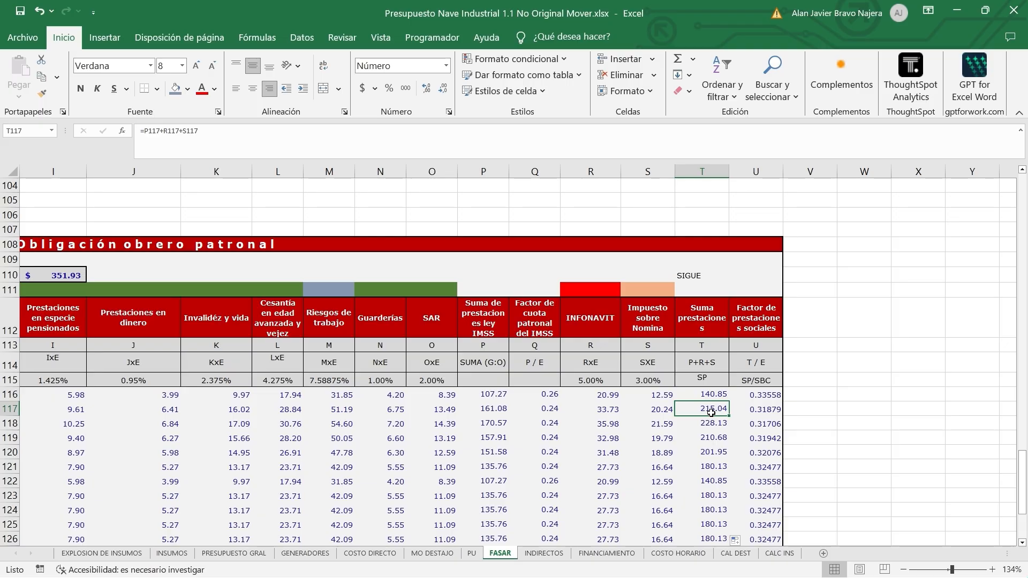
# Step: Review the Cálculo de Ps section title in row 108 and the Fsr formula heading in G84
pyautogui.click(183, 246)
pyautogui.press('Right')
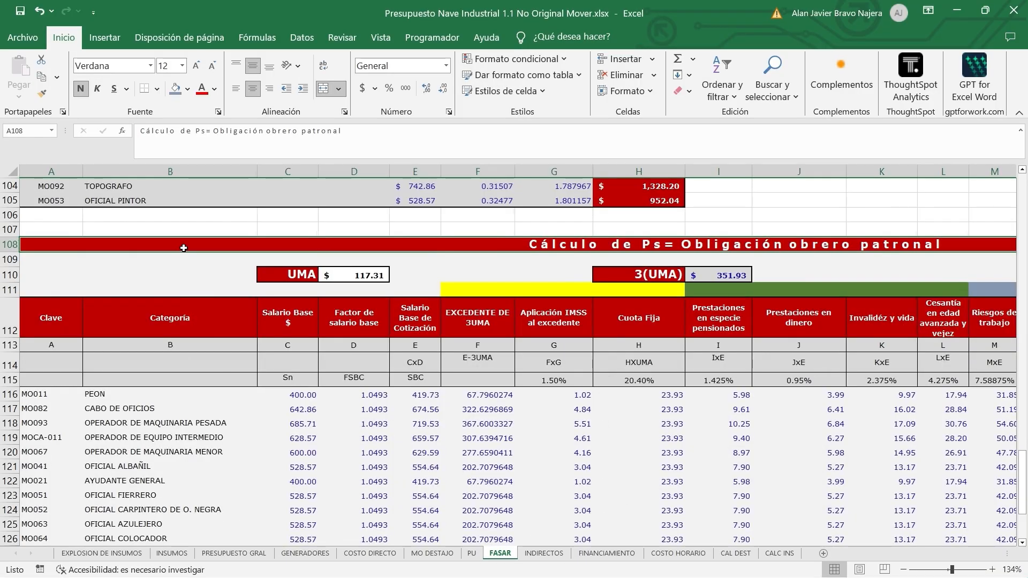
pyautogui.press('Right')
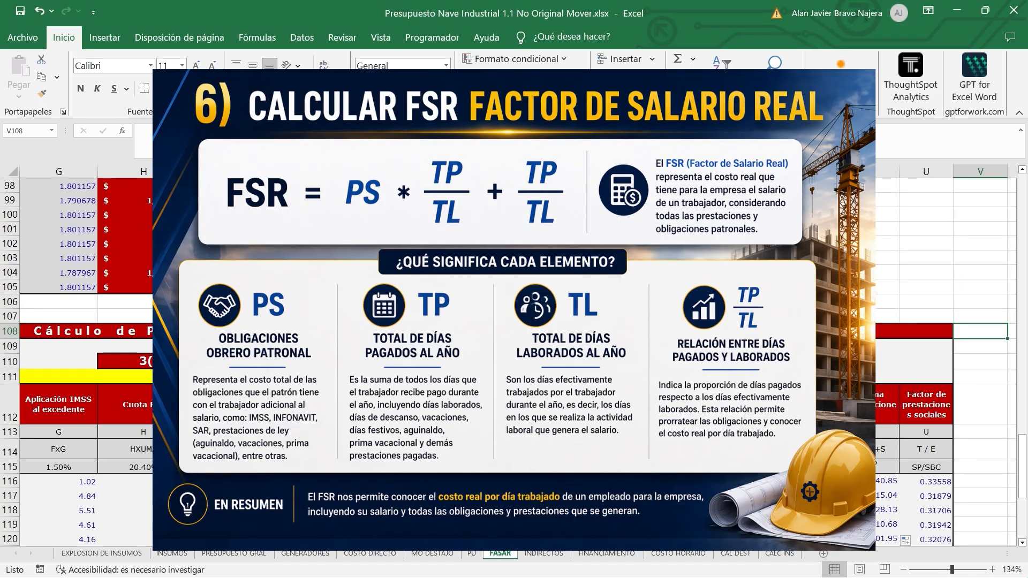
pyautogui.scroll(3, 617, 329)
pyautogui.press('Up')
pyautogui.press('Up')
pyautogui.press('Up')
pyautogui.press('Up')
pyautogui.press('Up')
pyautogui.press('Up')
pyautogui.press('Up')
pyautogui.press('Up')
pyautogui.press('Up')
pyautogui.press('Up')
pyautogui.press('Up')
pyautogui.press('Up')
pyautogui.press('Up')
pyautogui.press('Up')
pyautogui.press('Up')
pyautogui.press('Up')
pyautogui.press('Up')
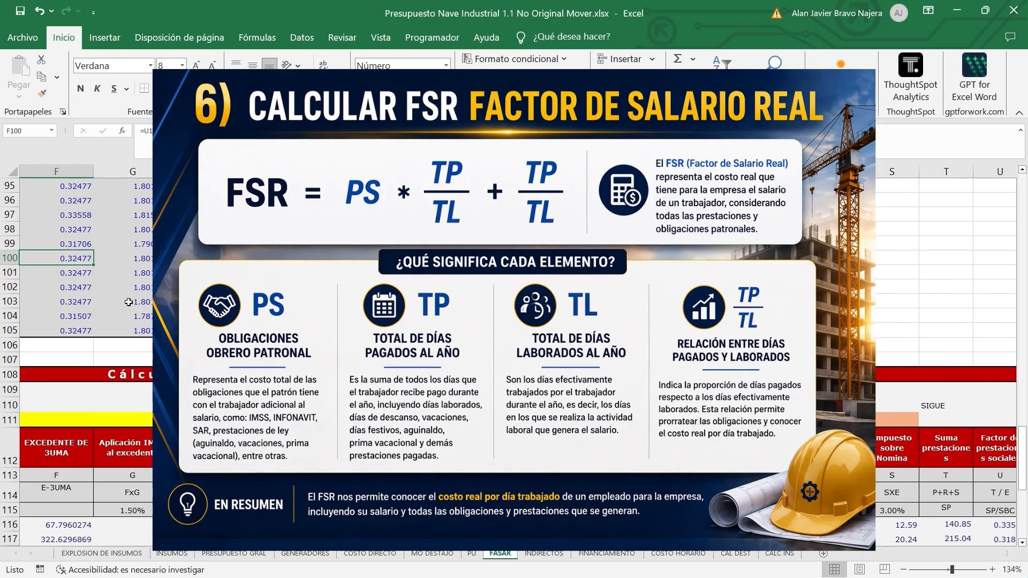
pyautogui.press('Right')
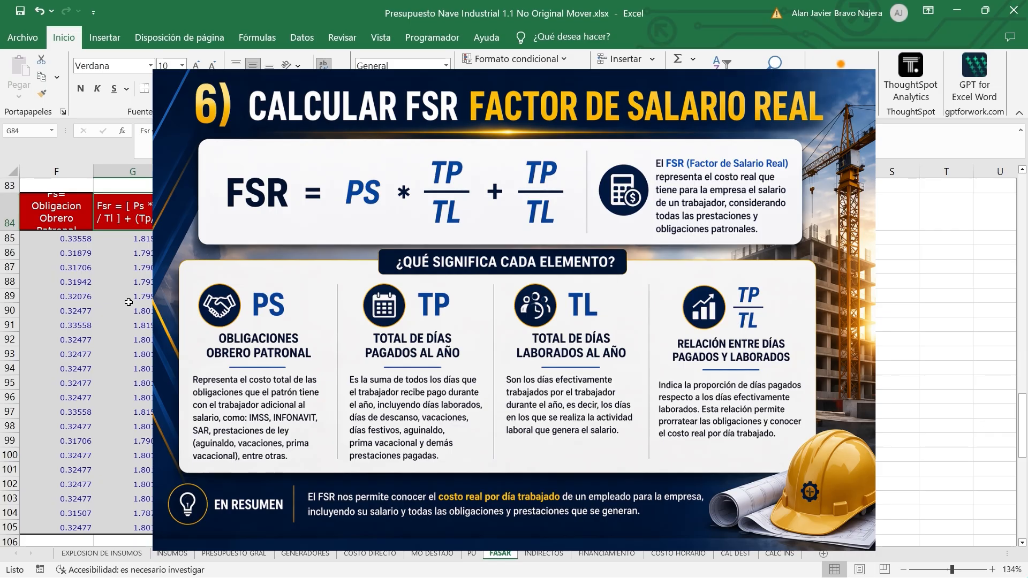
pyautogui.scroll(-2, 128, 302)
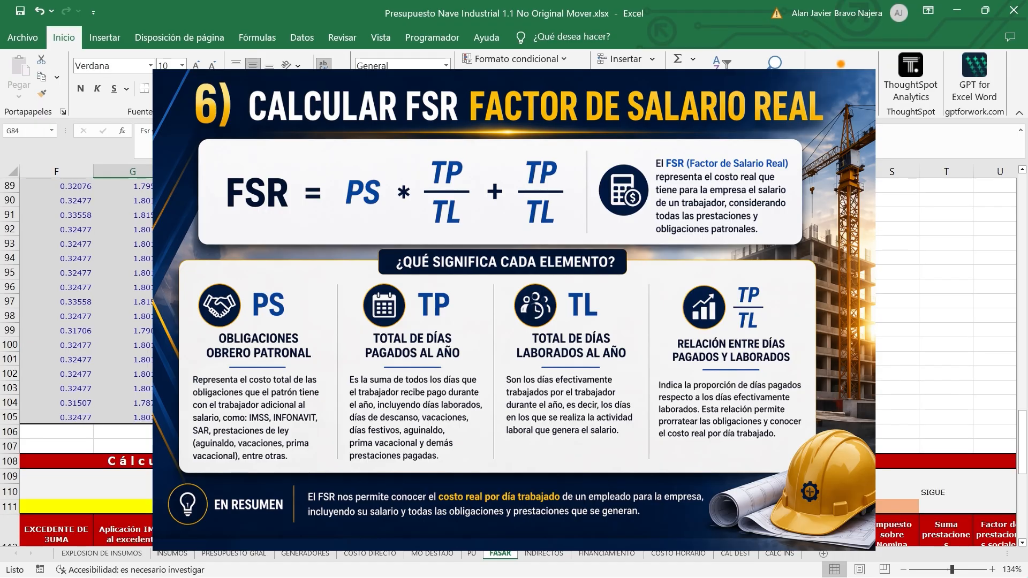
pyautogui.scroll(2, 86, 353)
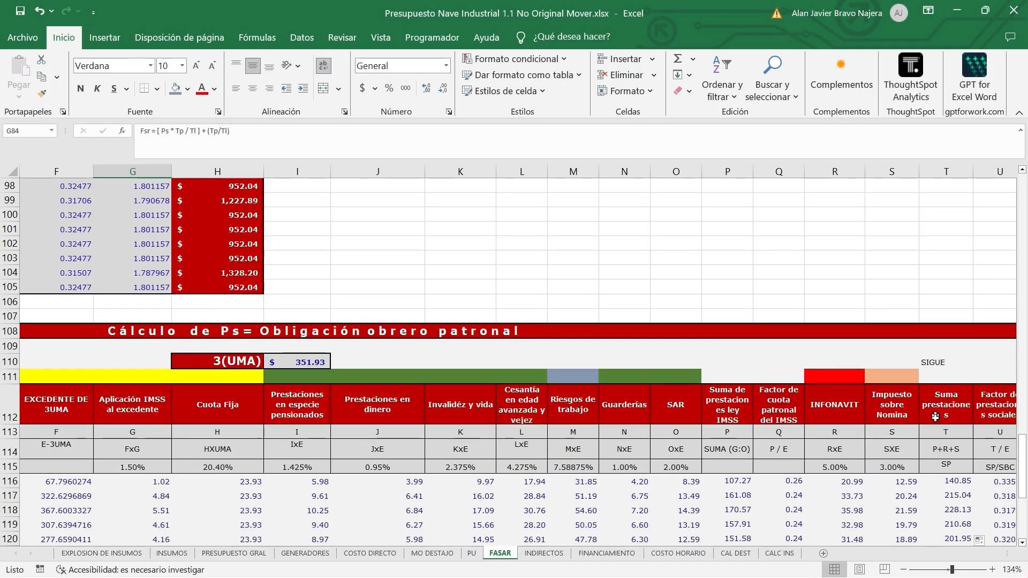
# Step: Examine the cells divided by the Factor de prestaciones sociales formula in U116
pyautogui.click(1005, 480)
pyautogui.doubleClick(844, 481)
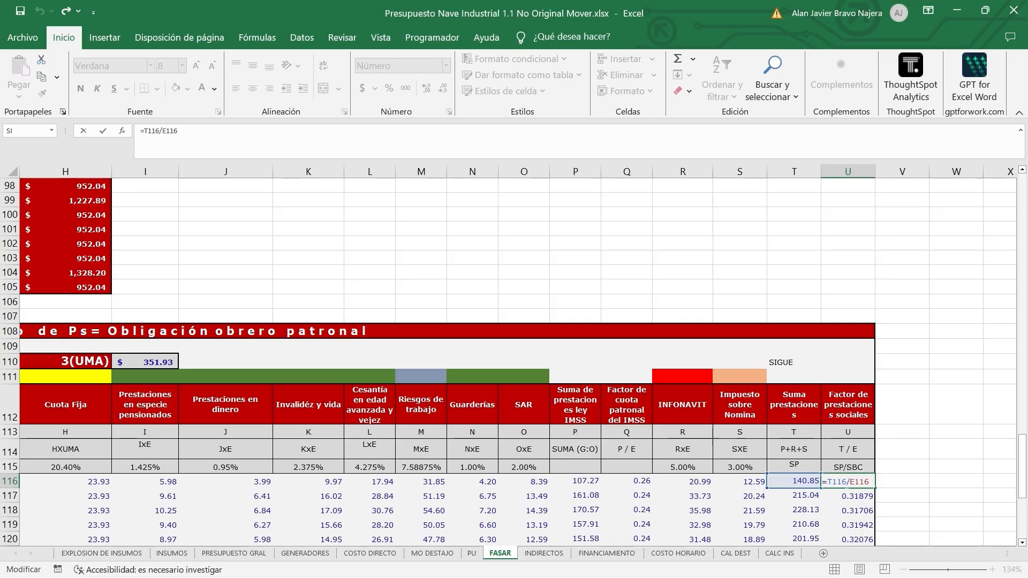
pyautogui.hotkey('ctrl', 'Return')
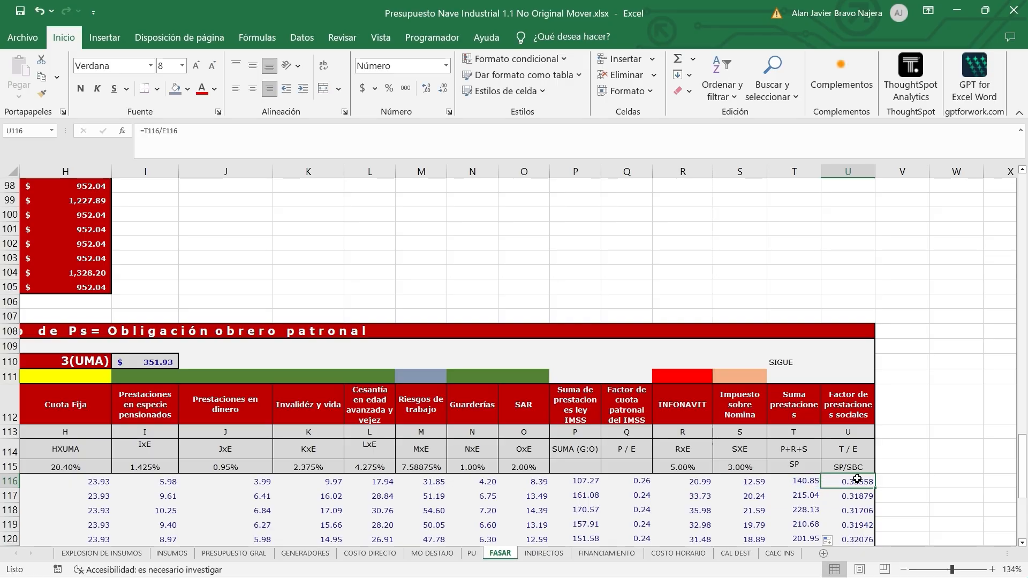
# Step: Fill the Factor de prestaciones sociales formula from U117 down the rows below it and check U117, U122 and U129
pyautogui.scroll(-2, 853, 498)
pyautogui.click(856, 409)
pyautogui.moveTo(874, 416); pyautogui.dragTo(876, 527)
pyautogui.click(845, 422)
pyautogui.scroll(3, 852, 419)
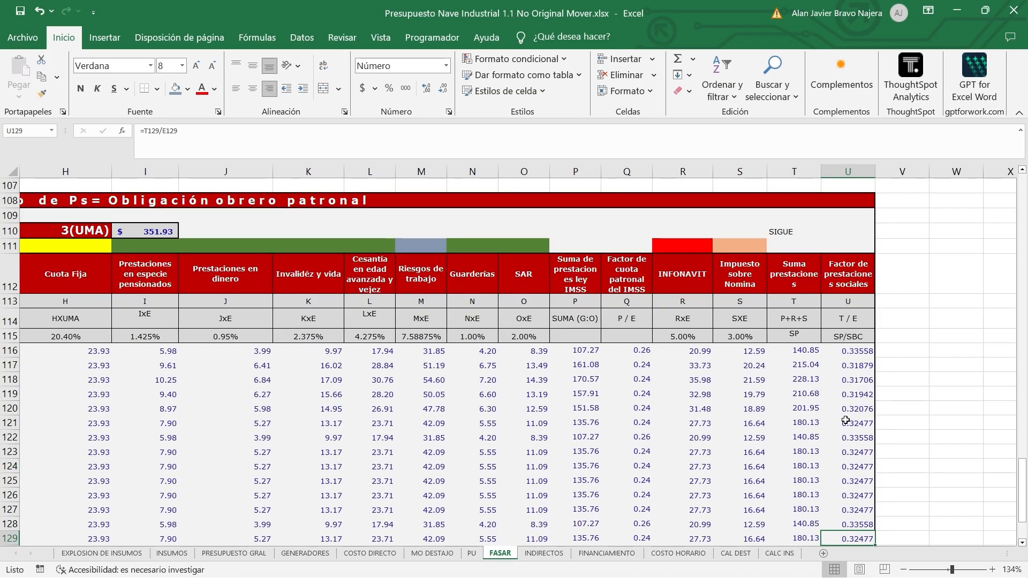
pyautogui.click(852, 410)
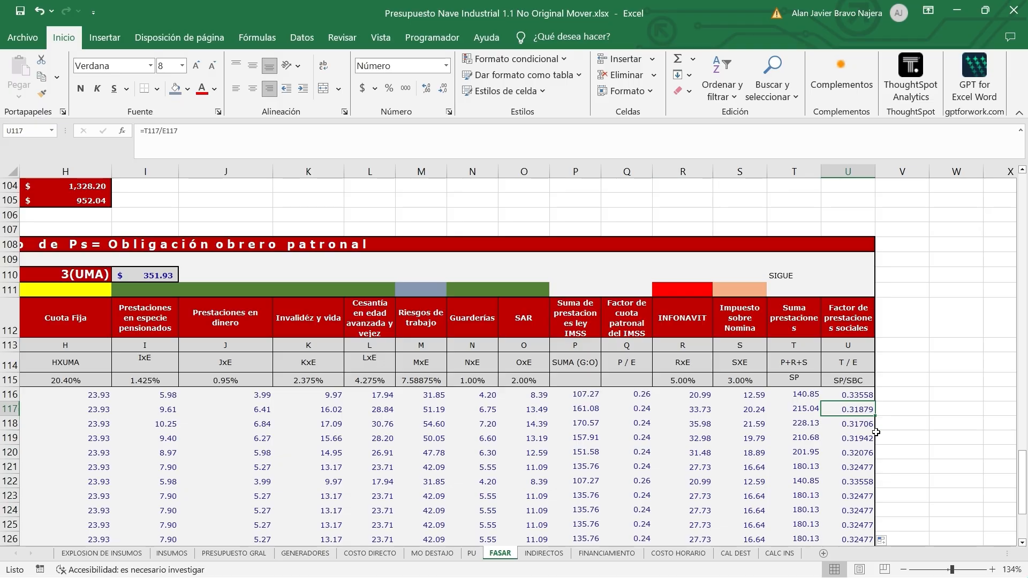
pyautogui.scroll(-2, 876, 432)
pyautogui.click(926, 374)
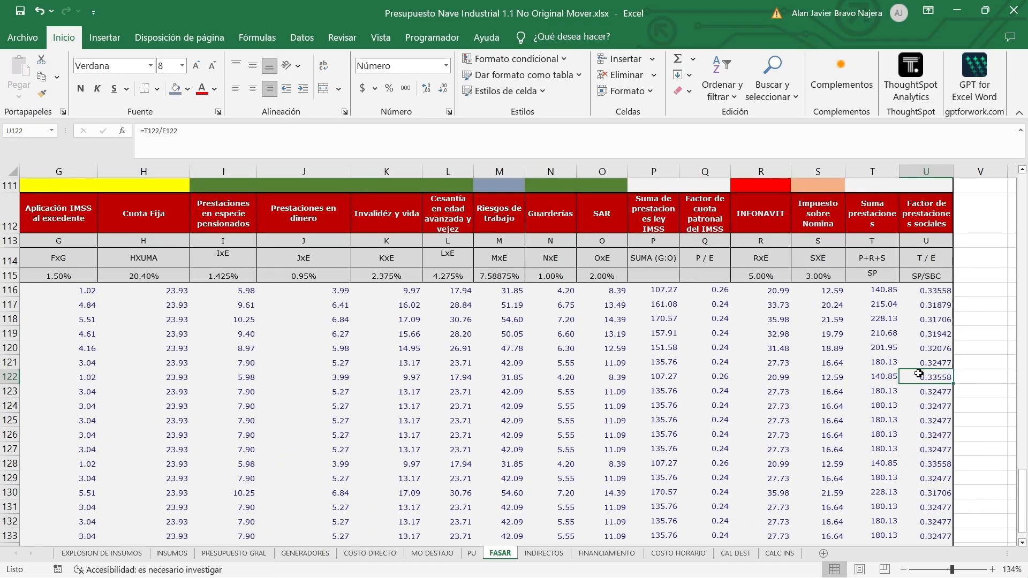
# Step: Examine the Clave reference in A85 and the Categorías references in column B of the Salario Real table, down to B93
pyautogui.scroll(10, 130, 396)
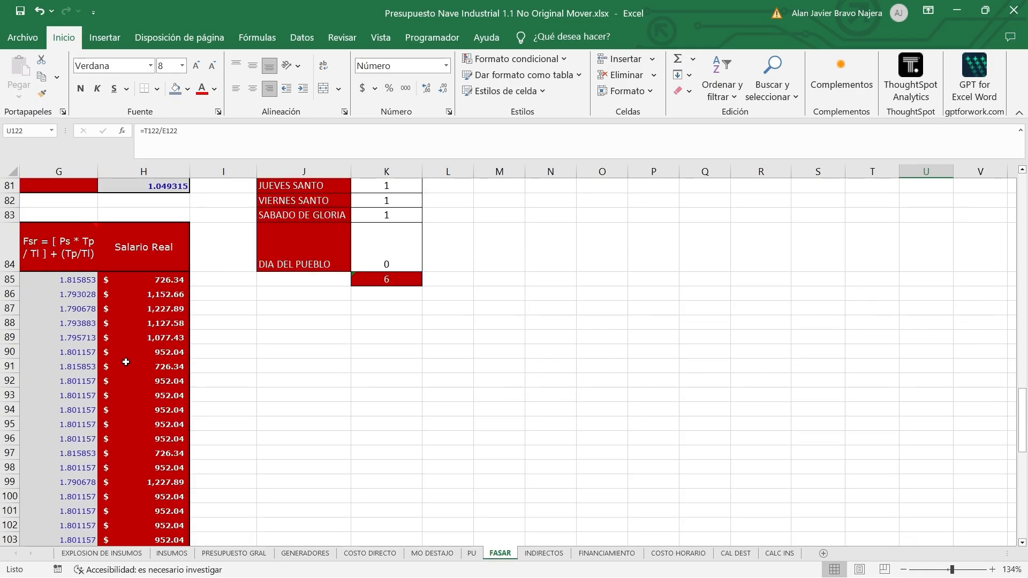
pyautogui.click(126, 362)
pyautogui.press('Left')
pyautogui.press('Left')
pyautogui.press('Left')
pyautogui.press('Left')
pyautogui.press('Left')
pyautogui.press('Left')
pyautogui.press('Left')
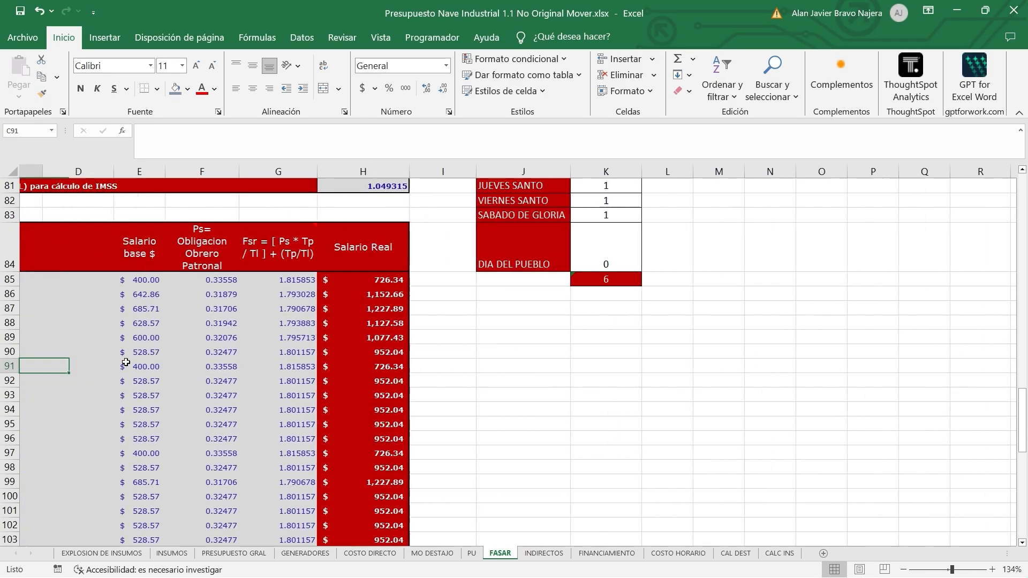
pyautogui.click(36, 284)
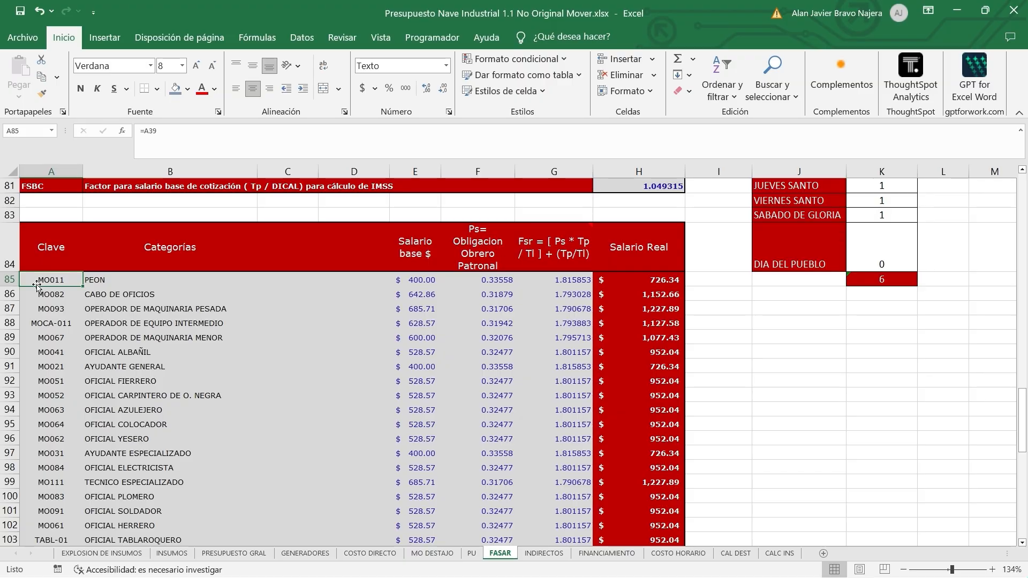
pyautogui.click(159, 254)
pyautogui.click(142, 291)
pyautogui.click(116, 281)
pyautogui.click(127, 306)
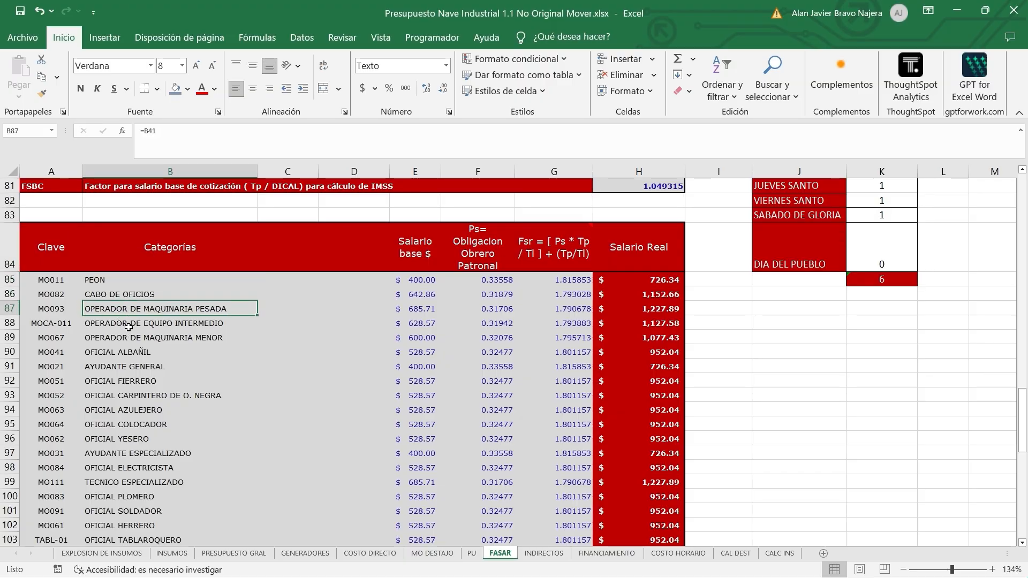
pyautogui.click(121, 394)
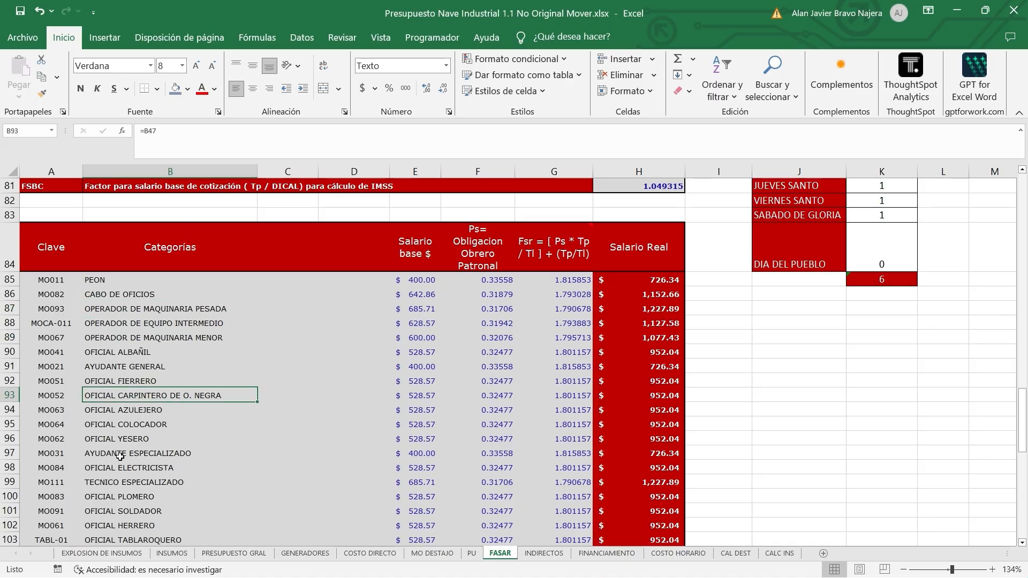
# Step: Trace the categories back to the salary tables at the start of the sheet and check the SALARIO reference in C39
pyautogui.scroll(2, 294, 535)
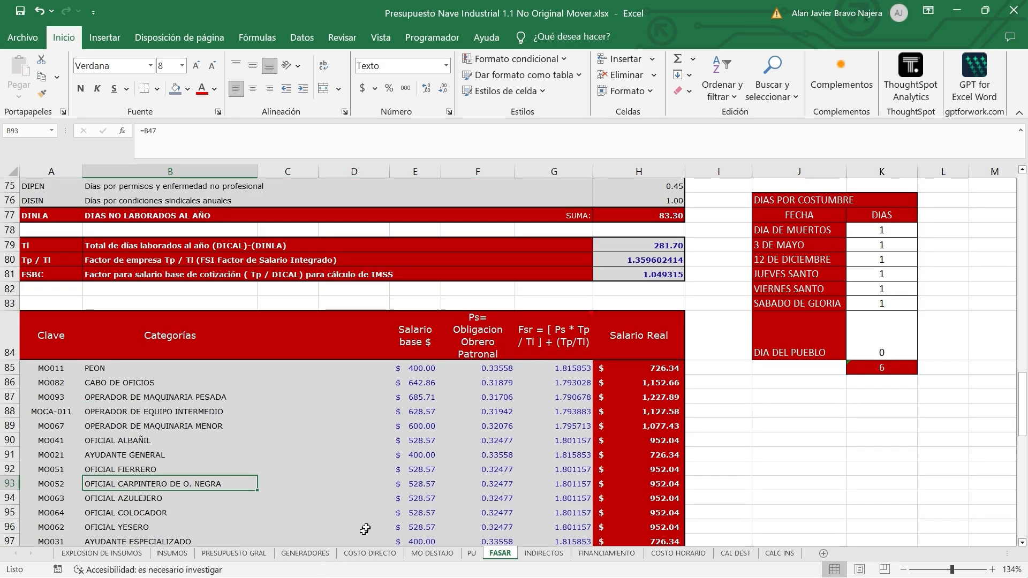
pyautogui.scroll(20, 359, 537)
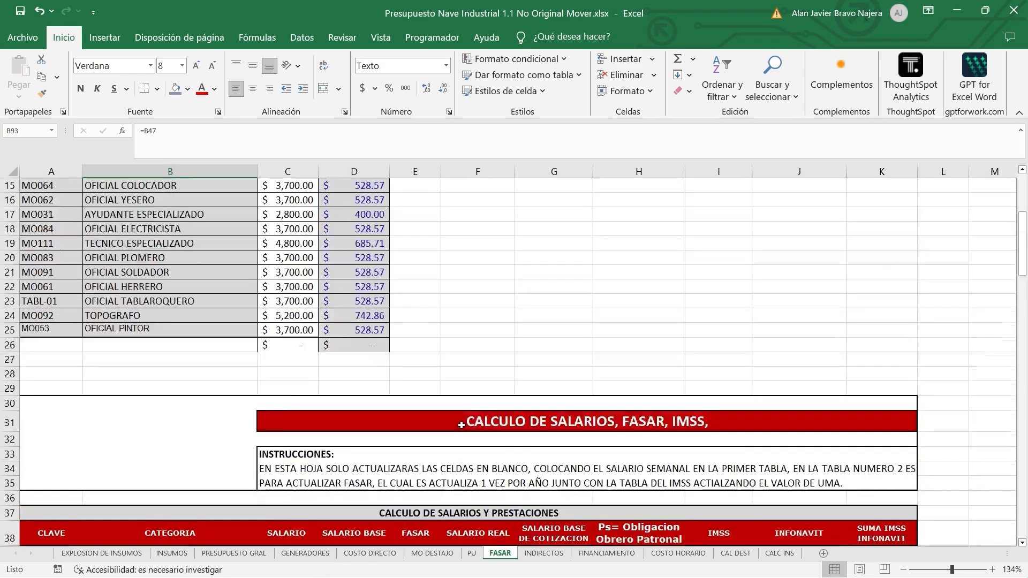
pyautogui.scroll(3, 450, 423)
pyautogui.scroll(2, 159, 317)
pyautogui.click(160, 318)
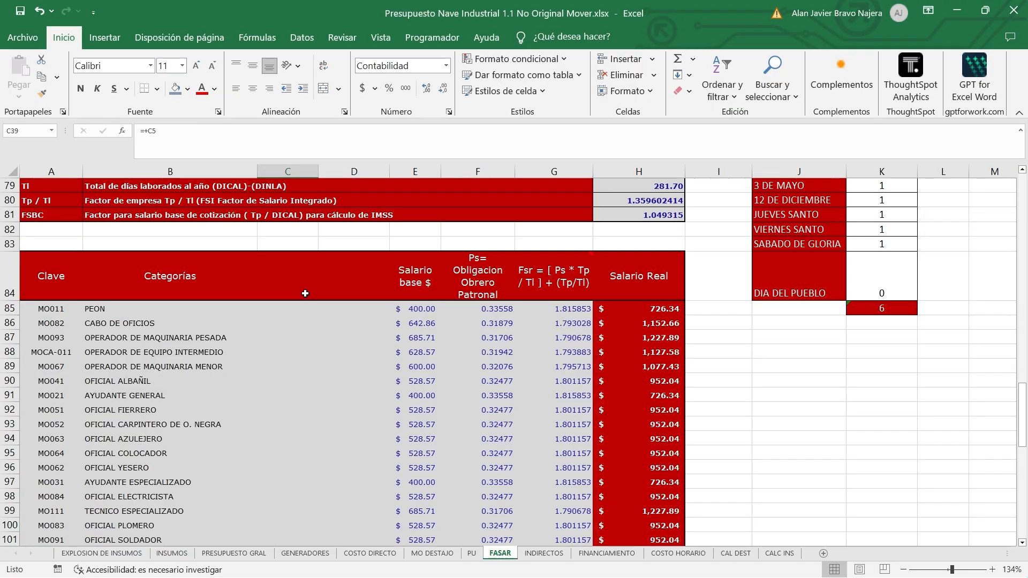
pyautogui.scroll(-2, 305, 294)
pyautogui.scroll(2, 305, 294)
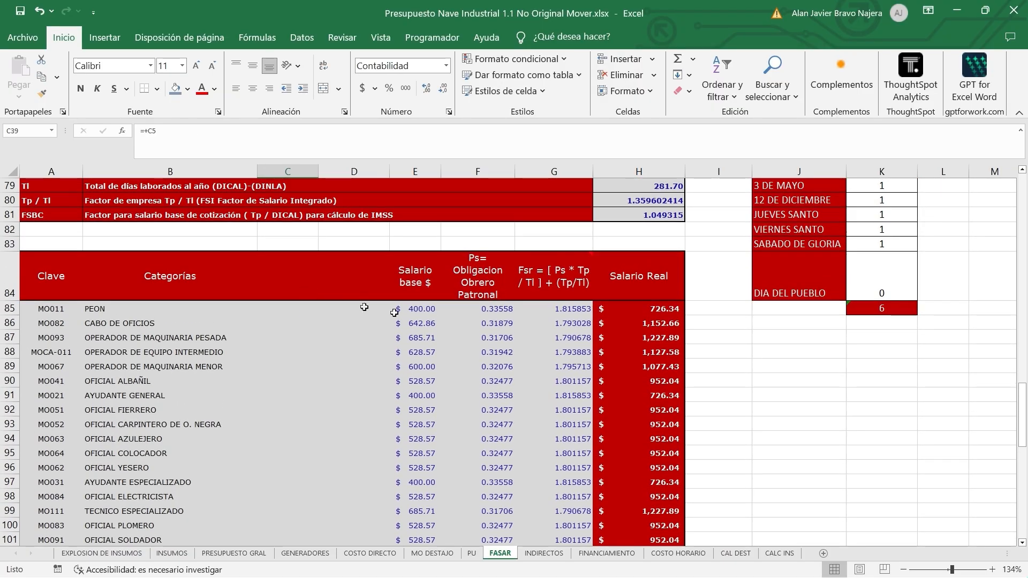
# Step: Trace the Salario base reference in E85 back to the weekly salary in C5 and the SALARIO BASE formula in D5
pyautogui.click(424, 314)
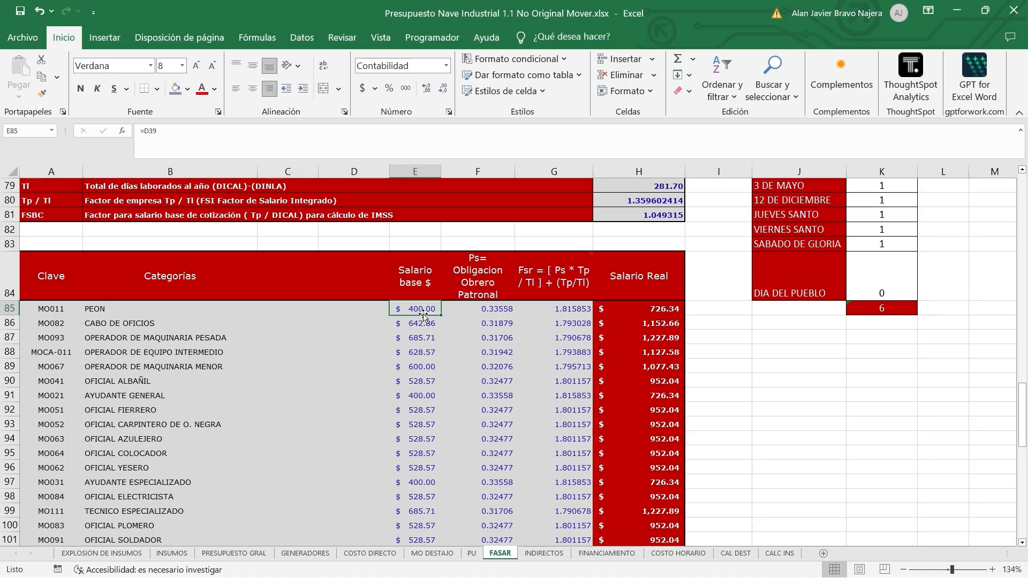
pyautogui.scroll(8, 423, 314)
pyautogui.scroll(7, 422, 315)
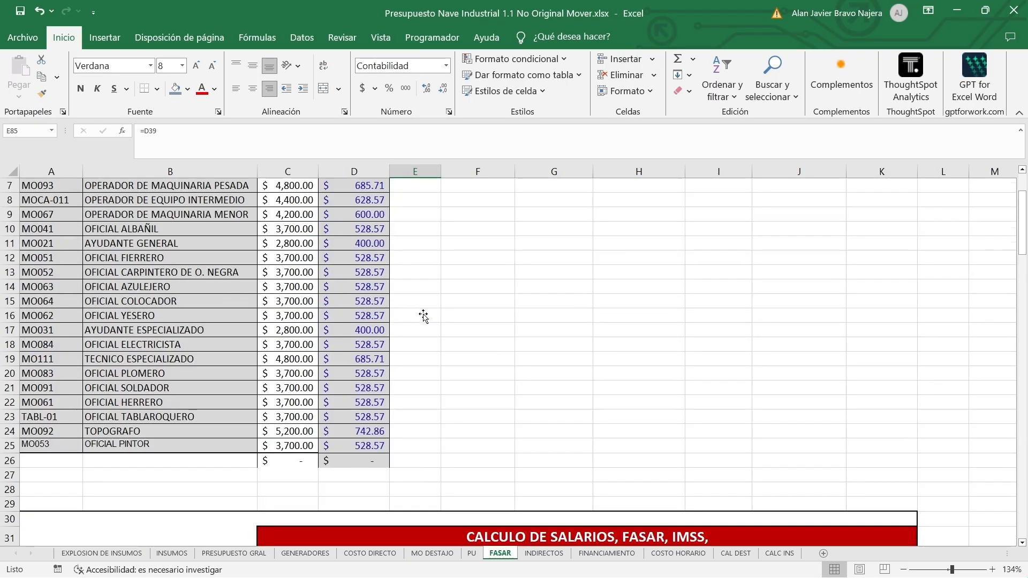
pyautogui.click(360, 250)
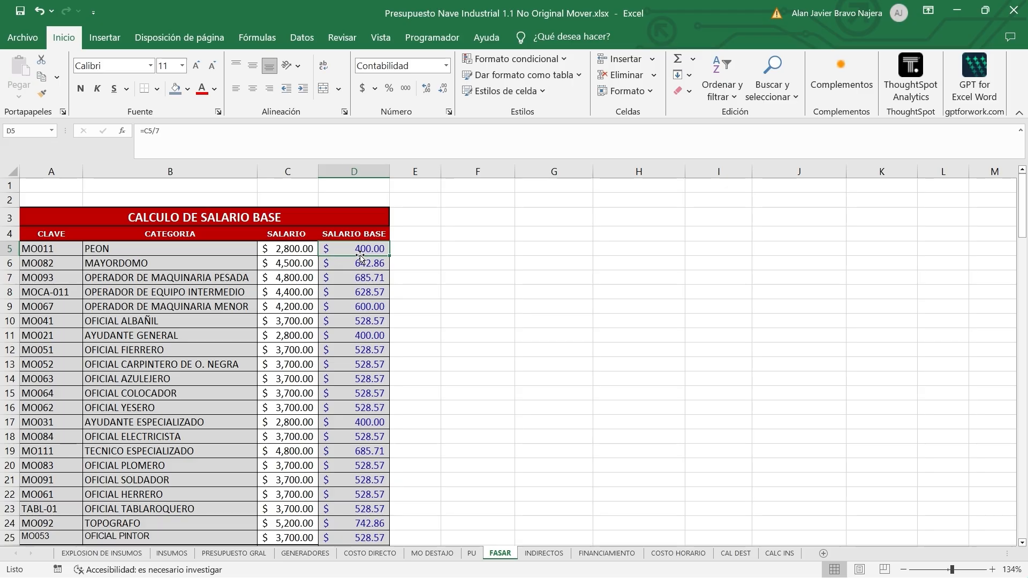
pyautogui.click(299, 250)
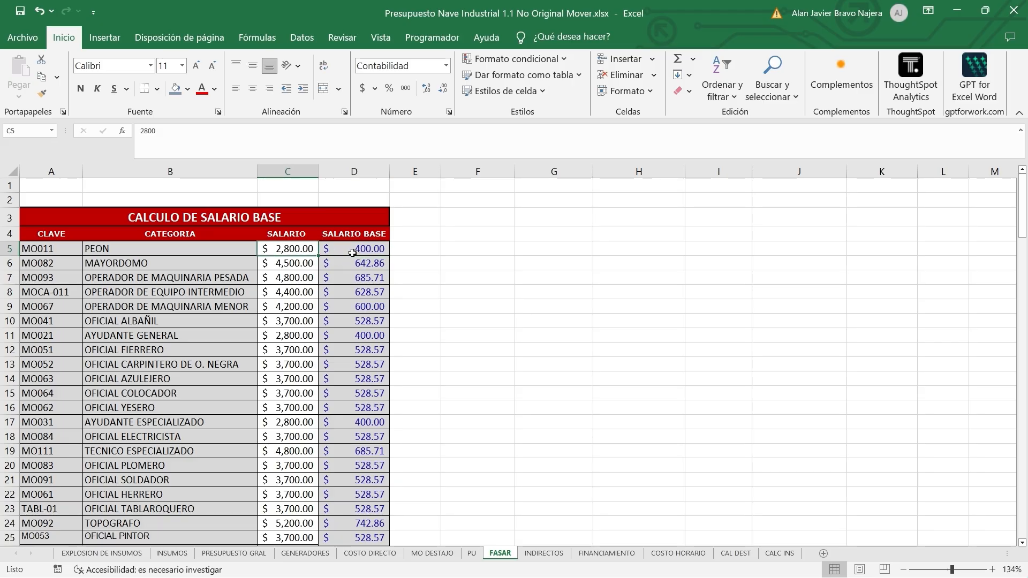
pyautogui.click(352, 253)
# Step: Check the Salario base reference in E85 and fill the one in E86 down to E99
pyautogui.scroll(-17, 356, 257)
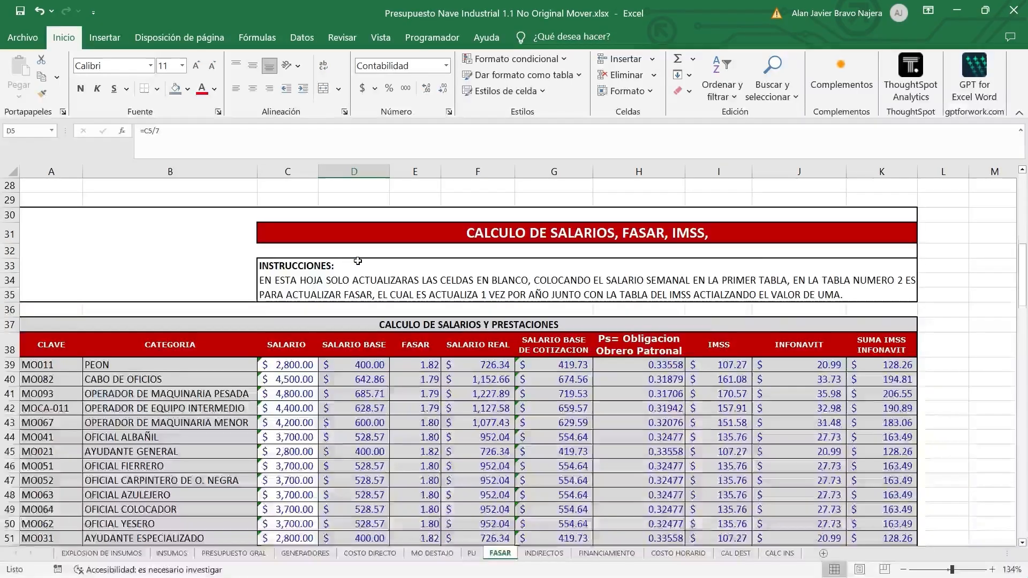
pyautogui.scroll(-11, 356, 260)
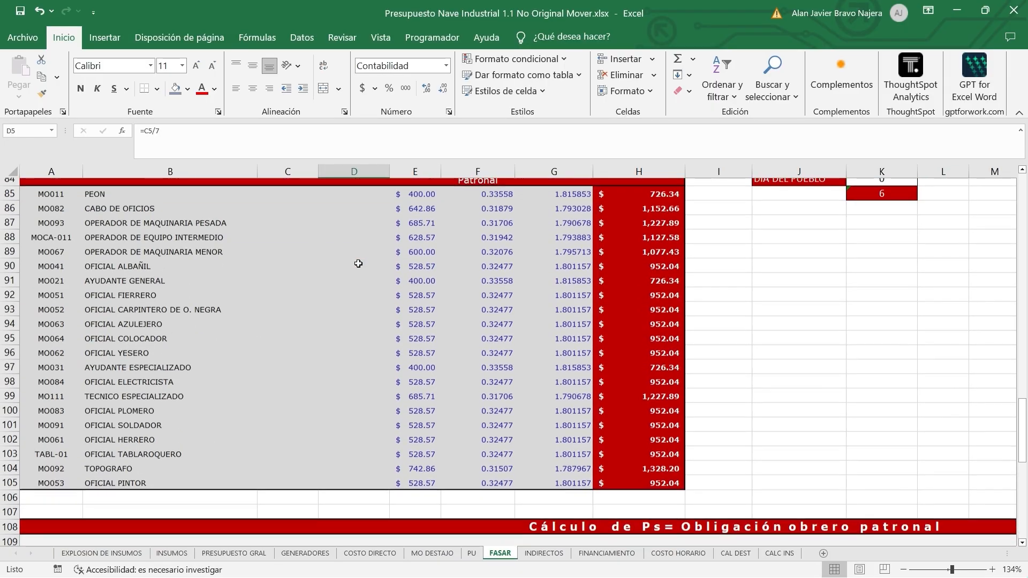
pyautogui.scroll(2, 407, 305)
pyautogui.click(407, 305)
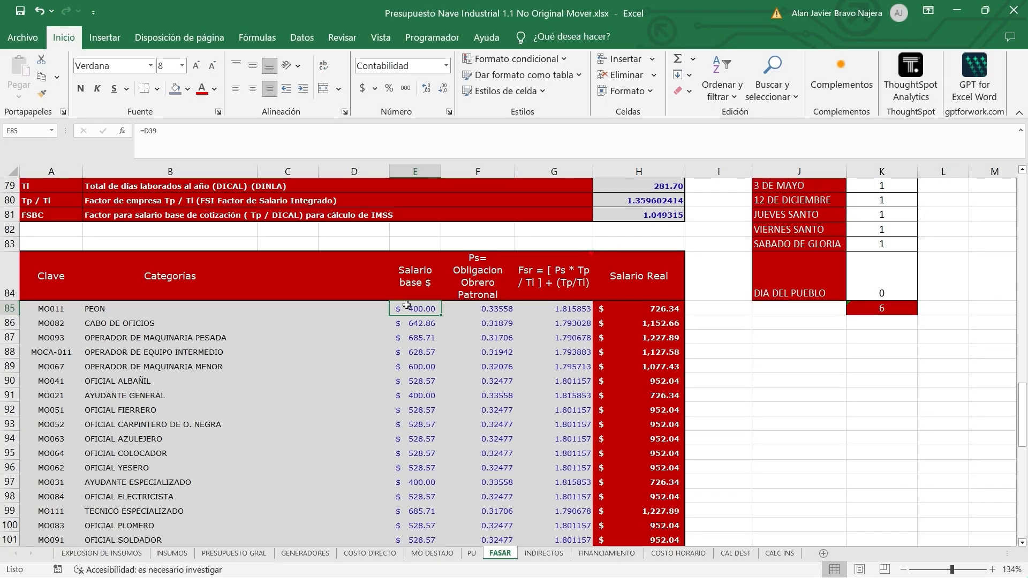
pyautogui.click(412, 326)
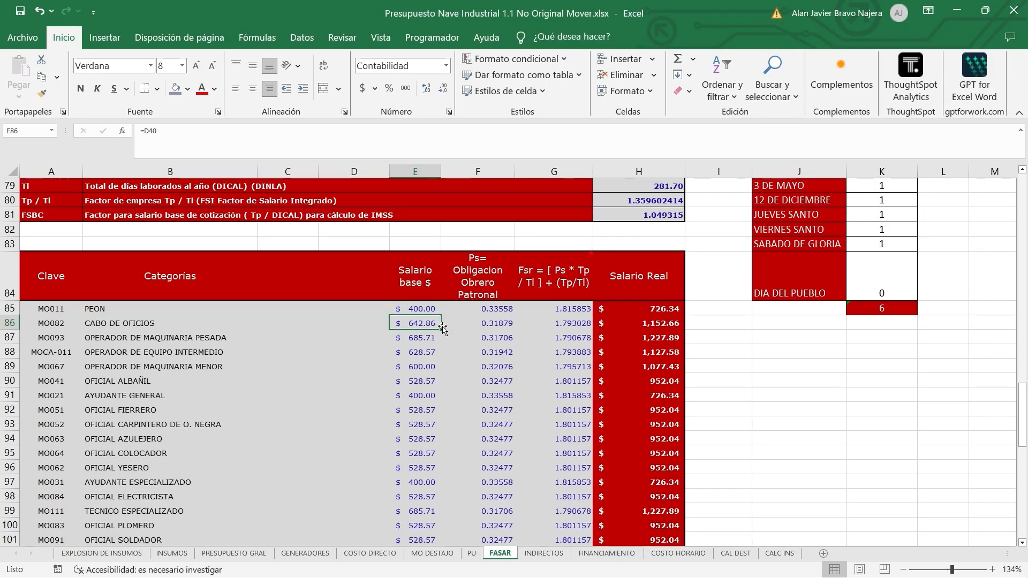
pyautogui.moveTo(440, 328); pyautogui.dragTo(435, 521)
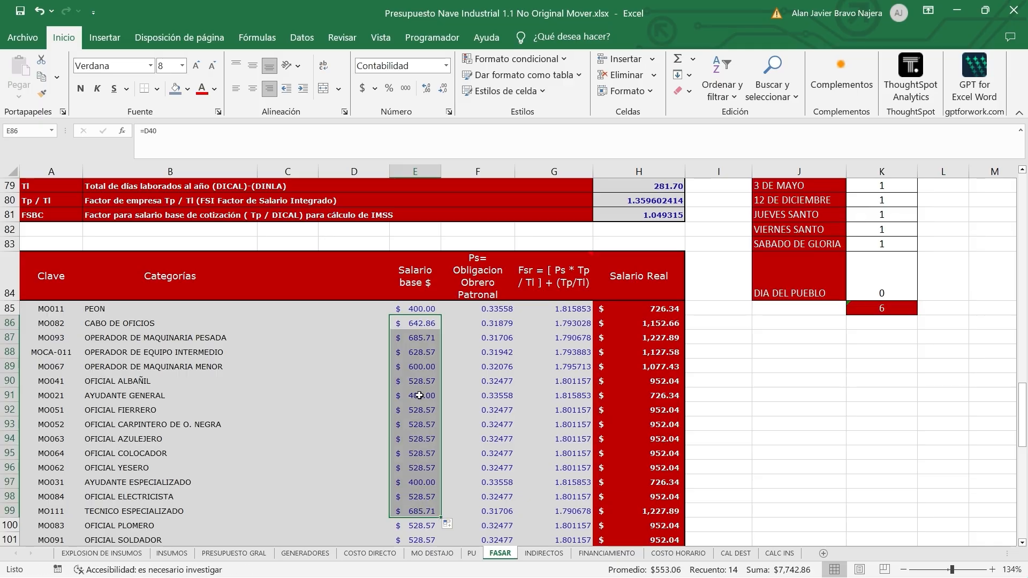
# Step: Trace the Ps reference in F85 to the Factor de prestaciones sociales formula in U116 of the Obligación obrero patronal table
pyautogui.press('Right')
pyautogui.click(474, 307)
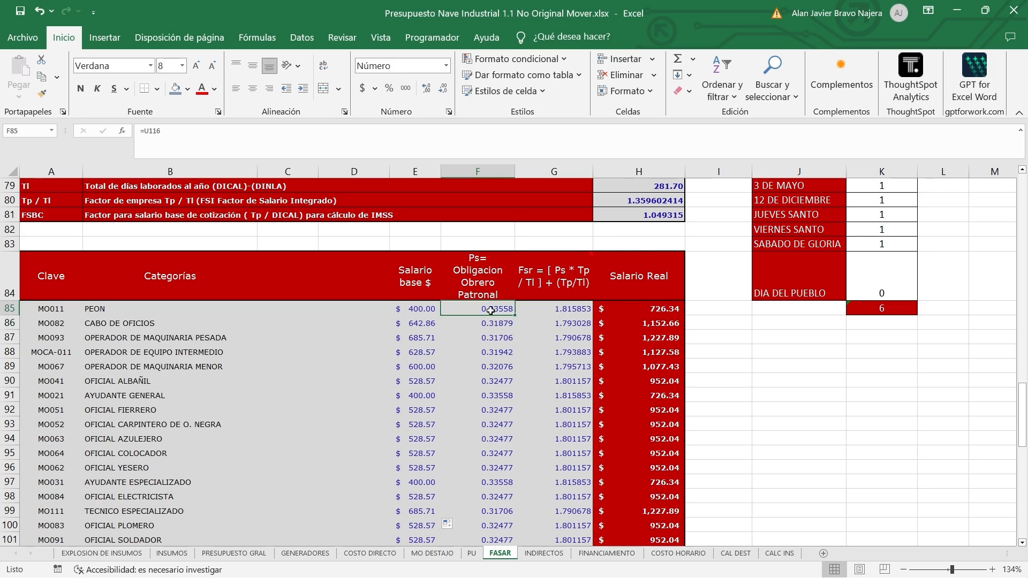
pyautogui.scroll(-8, 492, 313)
pyautogui.scroll(-4, 493, 313)
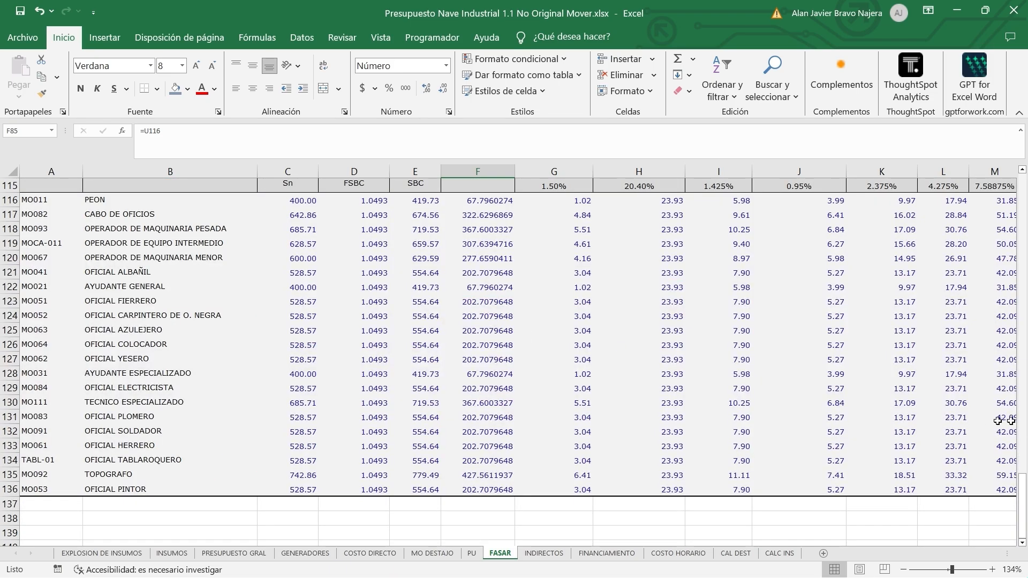
pyautogui.click(958, 417)
pyautogui.press('Right')
pyautogui.press('Right')
pyautogui.press('Right')
pyautogui.press('Right')
pyautogui.press('Right')
pyautogui.press('Right')
pyautogui.press('Right')
pyautogui.press('Right')
pyautogui.press('Right')
pyautogui.press('Right')
pyautogui.press('Right')
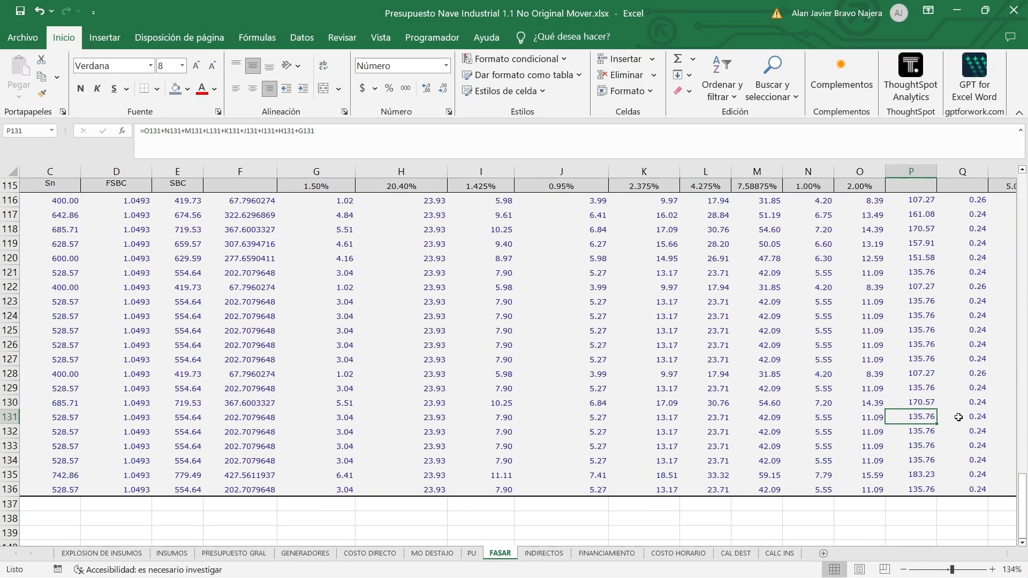
pyautogui.scroll(3, 939, 409)
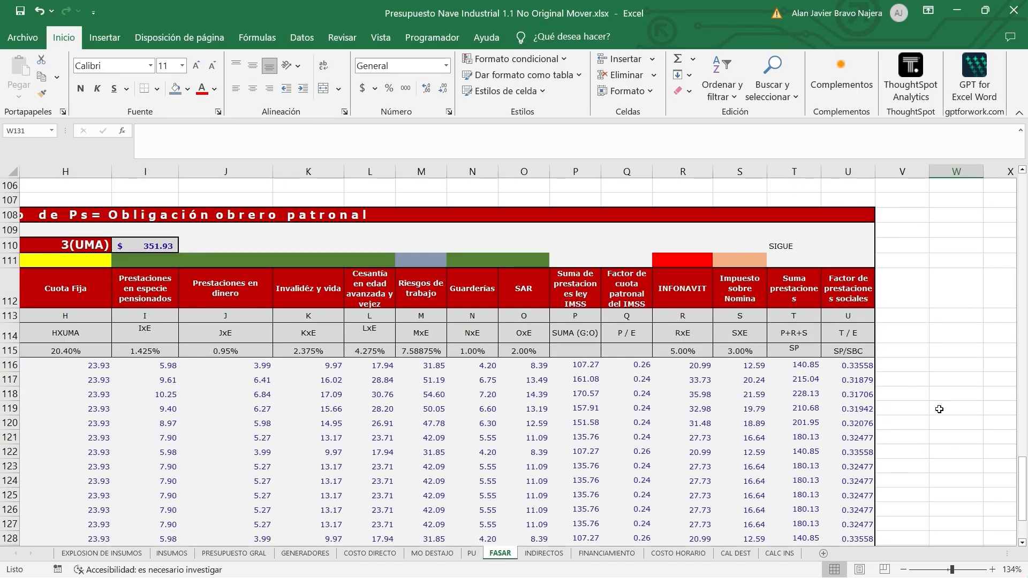
pyautogui.click(852, 365)
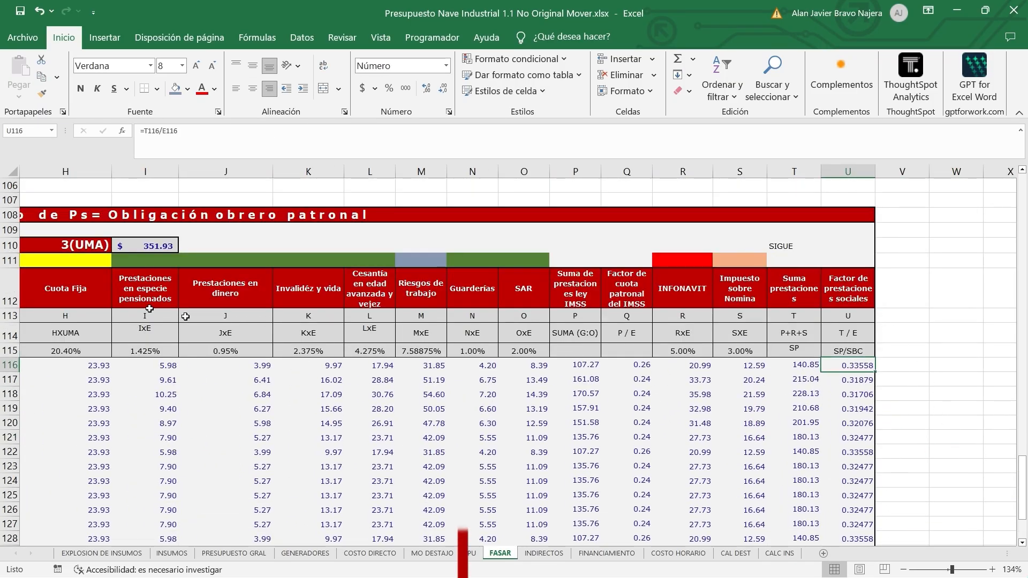
# Step: Fill the Ps reference in F85 down the Obligacion Obrero Patronal column of the Salario Real table and check F90
pyautogui.scroll(7, 150, 313)
pyautogui.click(40, 226)
pyautogui.press('Left')
pyautogui.press('Left')
pyautogui.press('Left')
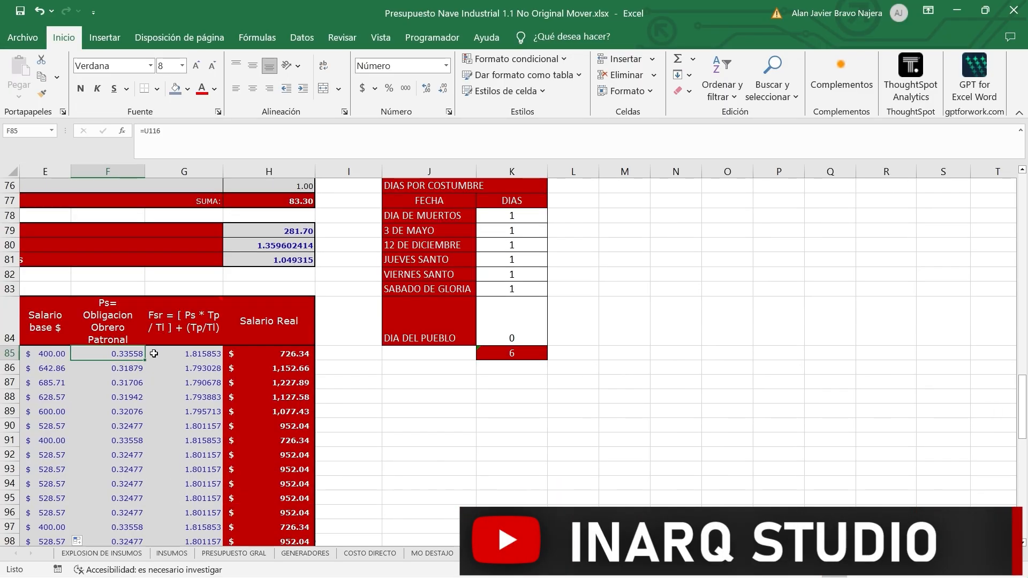
pyautogui.scroll(4, 134, 321)
pyautogui.scroll(-1, 144, 326)
pyautogui.click(144, 326)
pyautogui.moveTo(148, 329); pyautogui.dragTo(144, 515)
pyautogui.click(123, 310)
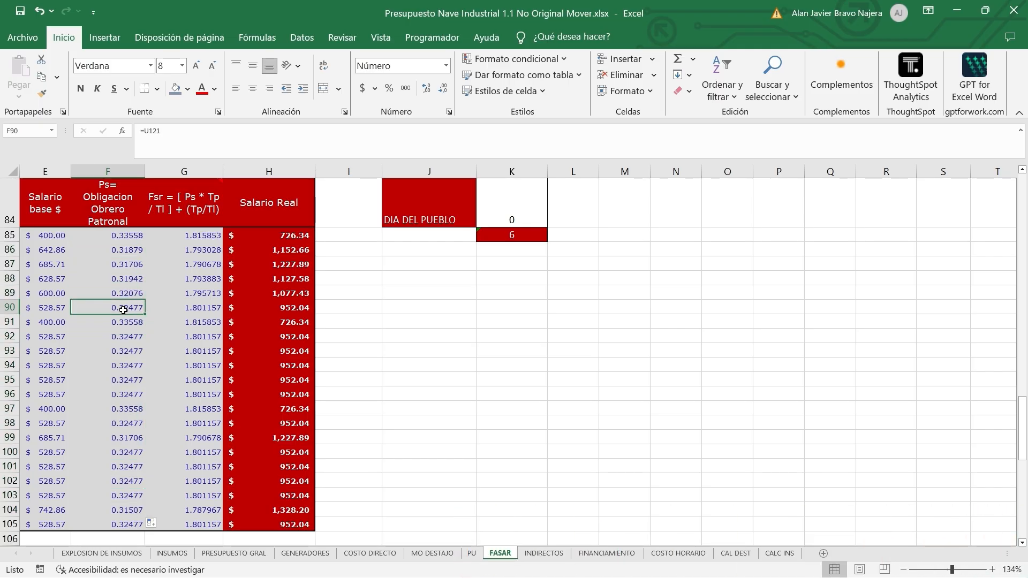
# Step: Examine the Fsr formula in G85 of the Salario Real table
pyautogui.scroll(2, 259, 282)
pyautogui.click(206, 325)
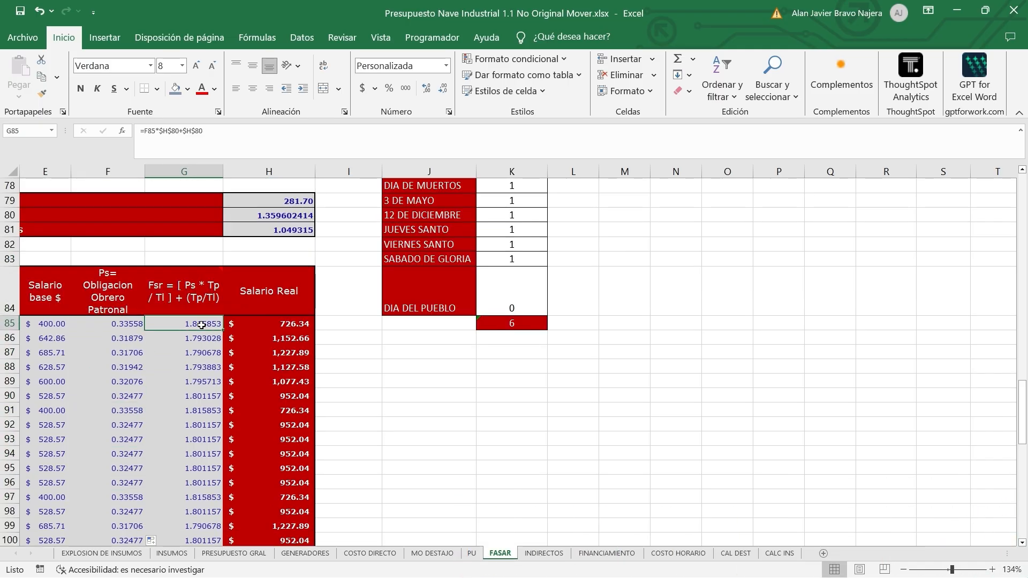
pyautogui.scroll(-1, 225, 325)
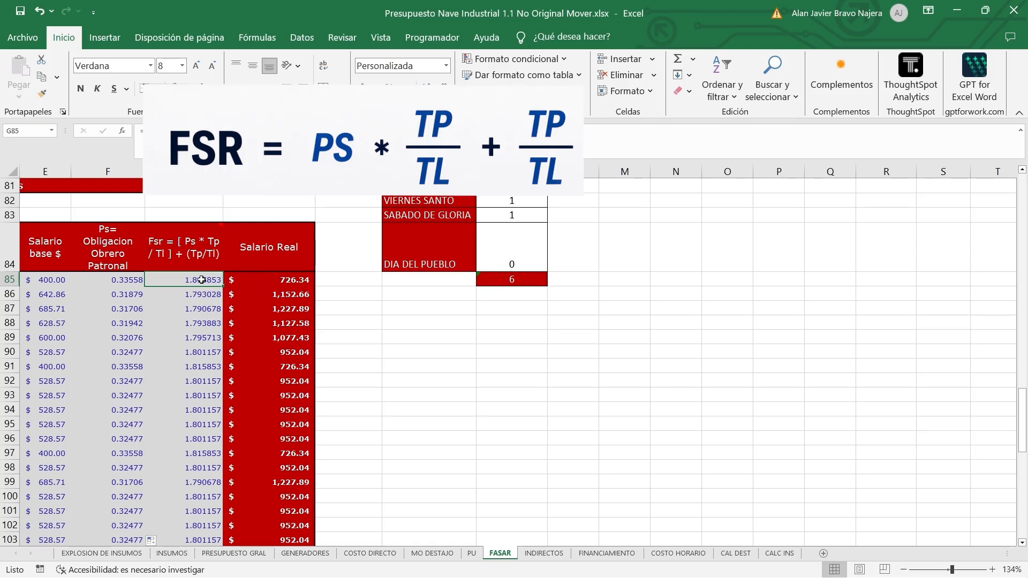
pyautogui.click(194, 294)
pyautogui.click(196, 278)
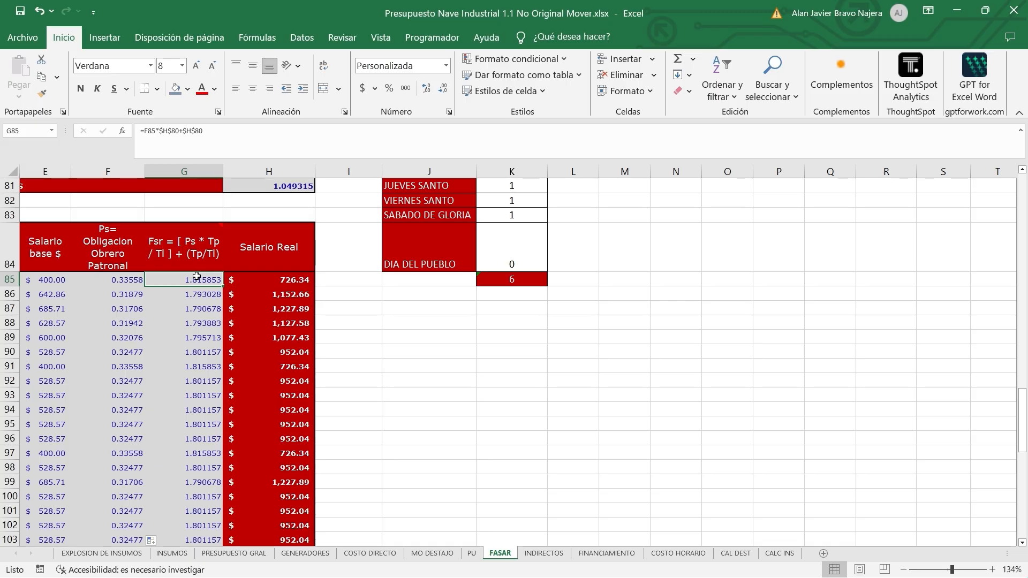
# Step: Trace the Ps term of the Fsr formula to the Factor de prestaciones sociales column and check U119
pyautogui.moveTo(203, 255)
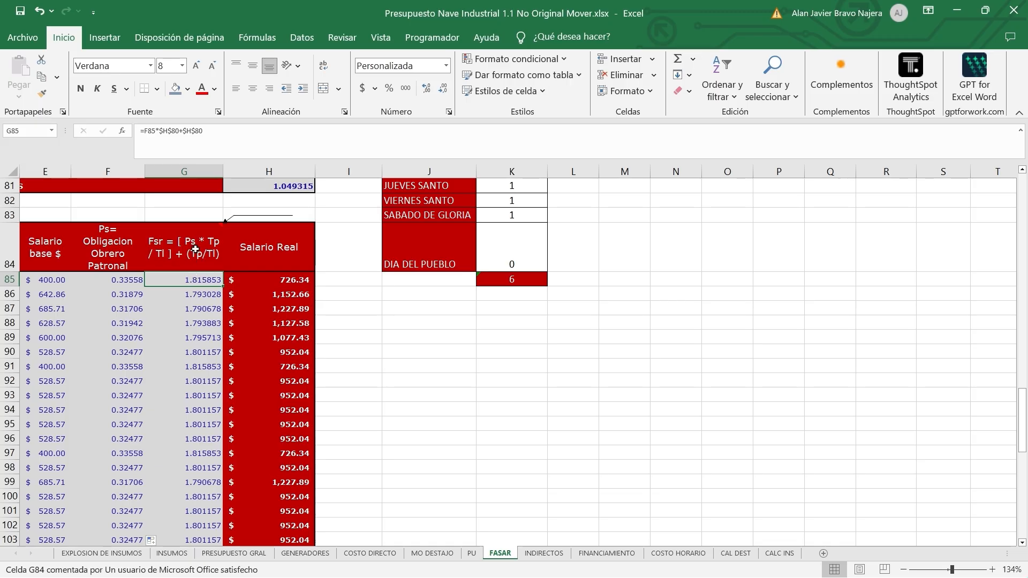
pyautogui.scroll(-9, 651, 459)
pyautogui.click(985, 464)
pyautogui.press('Right')
pyautogui.press('Right')
pyautogui.press('Right')
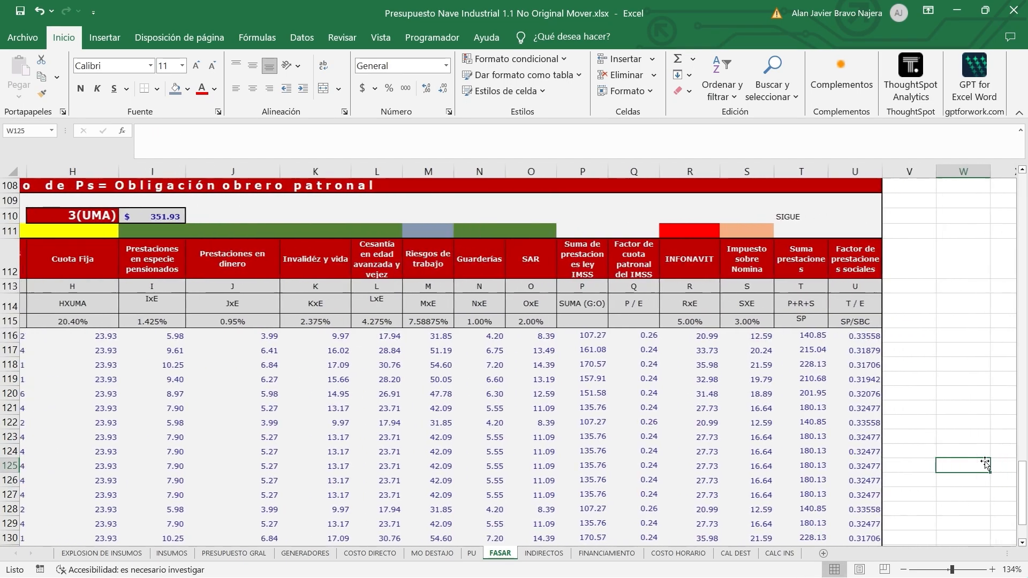
pyautogui.press('Left')
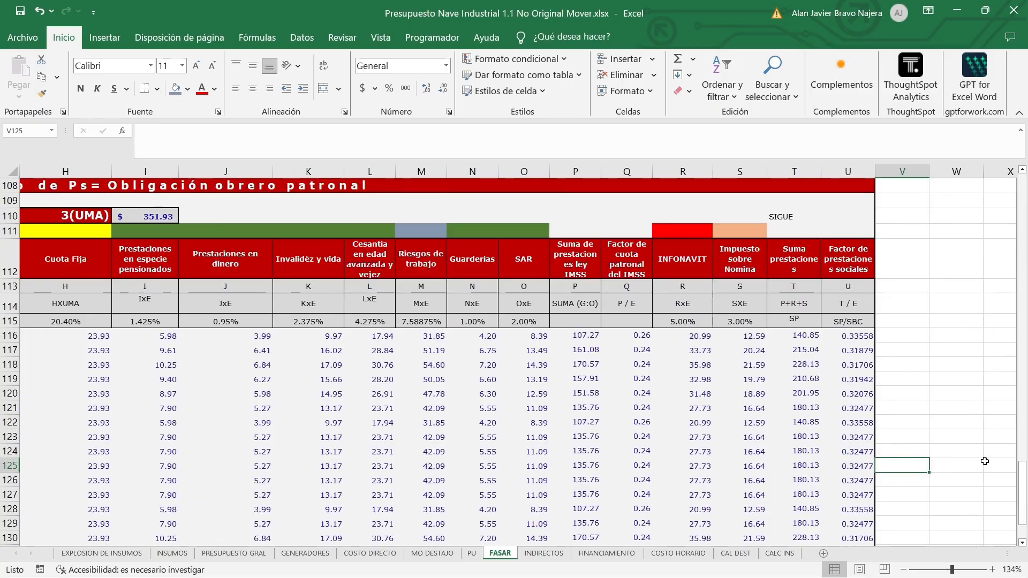
pyautogui.click(831, 259)
pyautogui.click(844, 378)
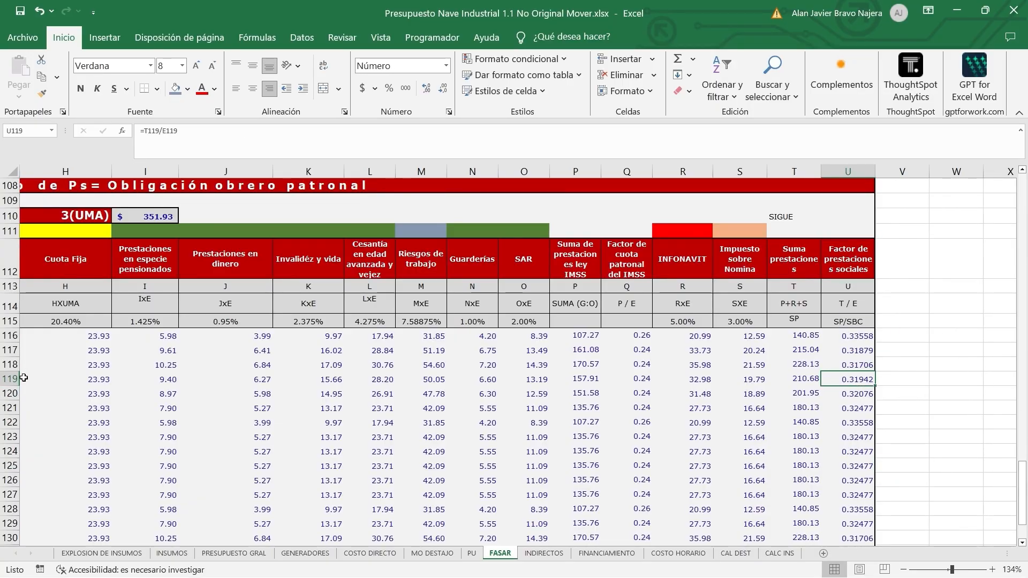
# Step: Trace the Tp term to the total of days actually paid per year and check the sum formula in H69
pyautogui.scroll(4, 53, 375)
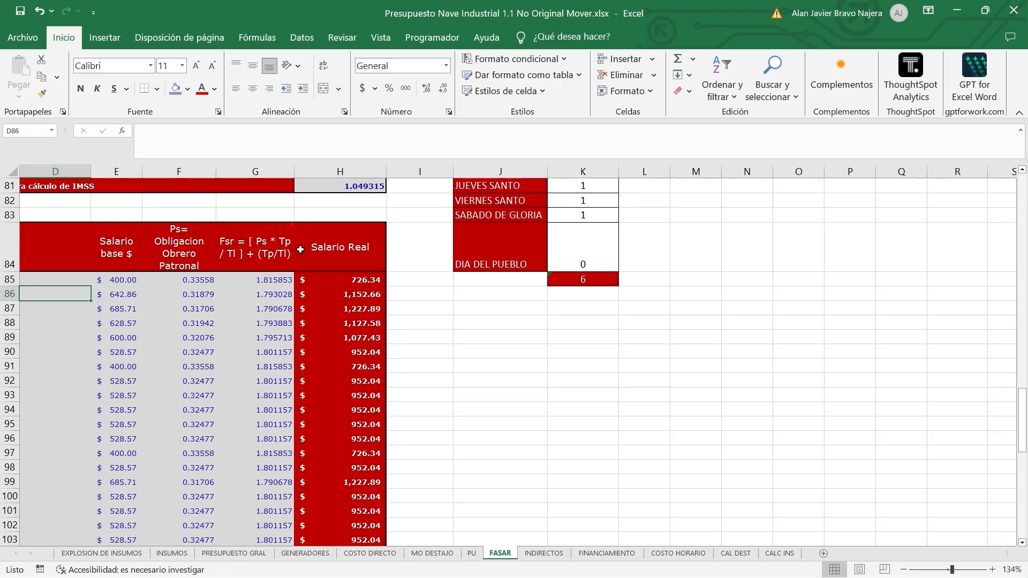
pyautogui.scroll(5, 317, 248)
pyautogui.click(108, 290)
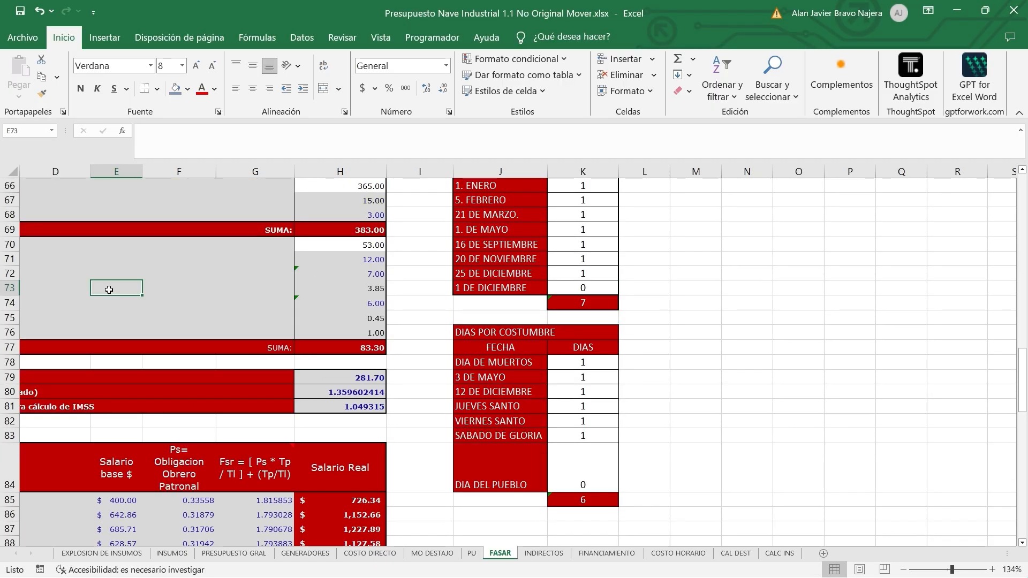
pyautogui.hscroll(-3, 108, 290)
pyautogui.scroll(1, 109, 289)
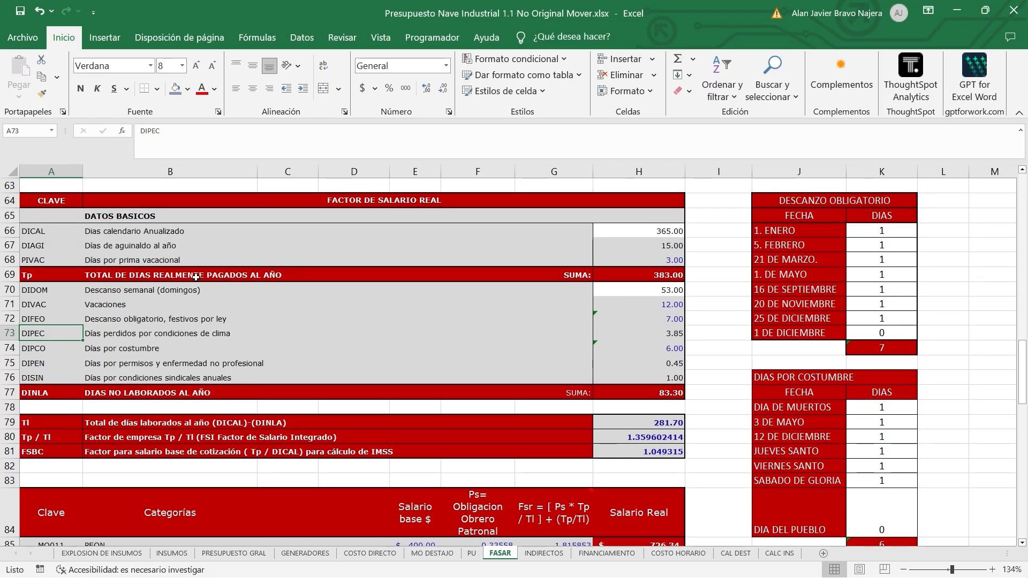
pyautogui.click(235, 277)
pyautogui.click(641, 275)
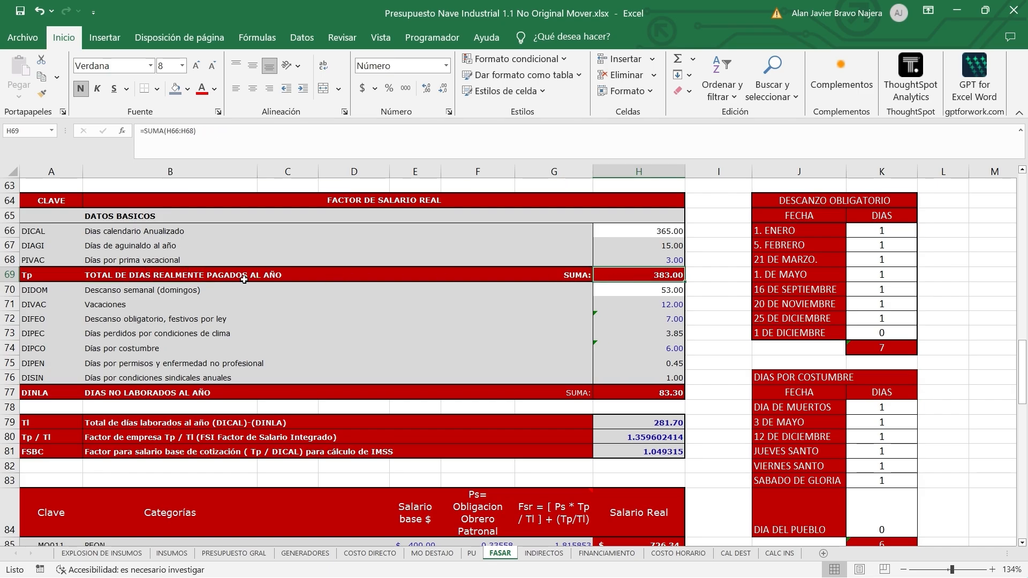
# Step: Trace the Tl term of the Fsr header to the total of days worked per year and check the formula in H79
pyautogui.scroll(-2, 244, 280)
pyautogui.scroll(-1, 244, 280)
pyautogui.moveTo(525, 397)
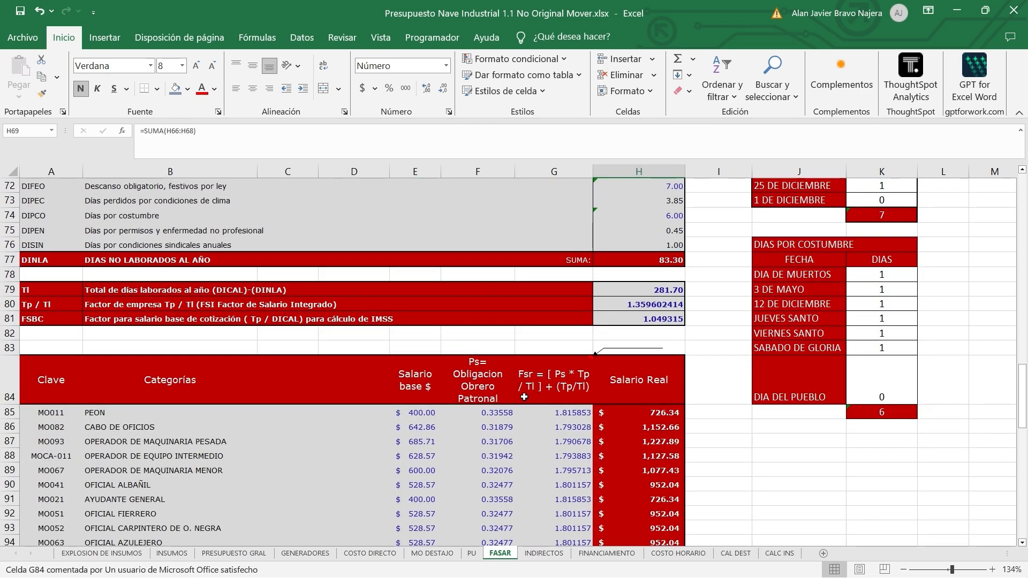
pyautogui.click(115, 290)
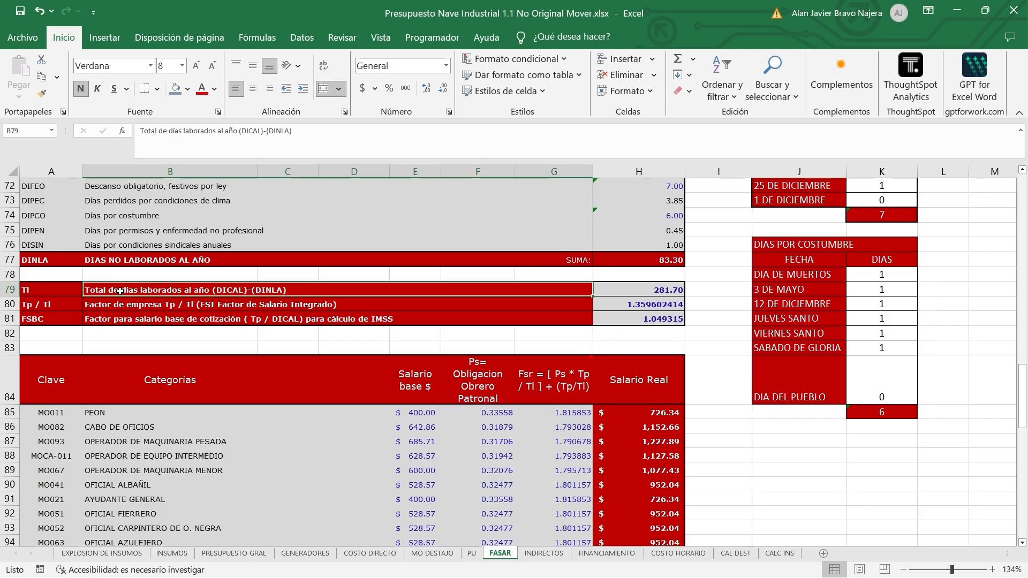
pyautogui.press('Right')
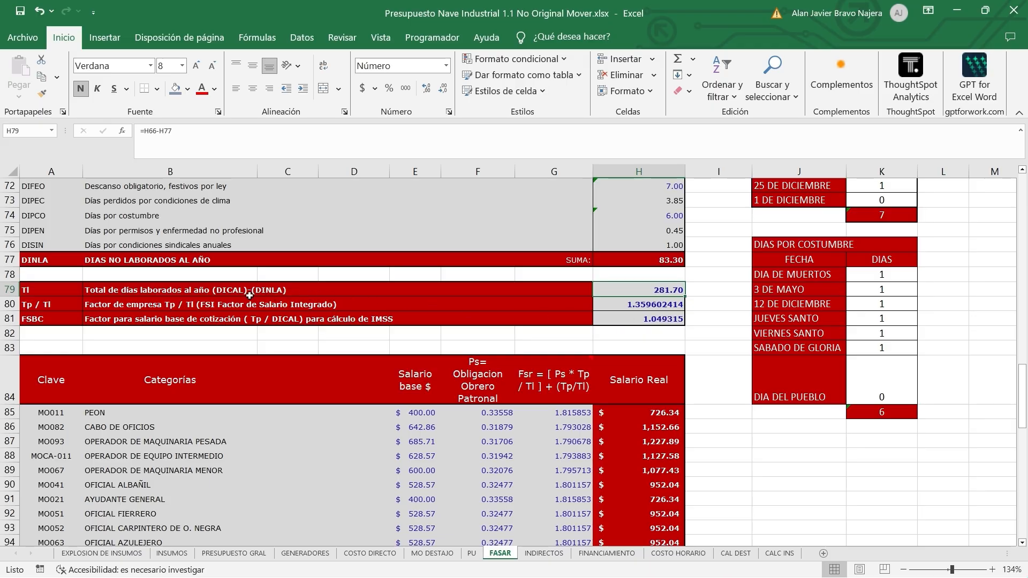
pyautogui.click(71, 289)
# Step: Inspect the cell references of the Fsr formula in G85 and check the formulas further down column G
pyautogui.scroll(-2, 635, 291)
pyautogui.click(565, 323)
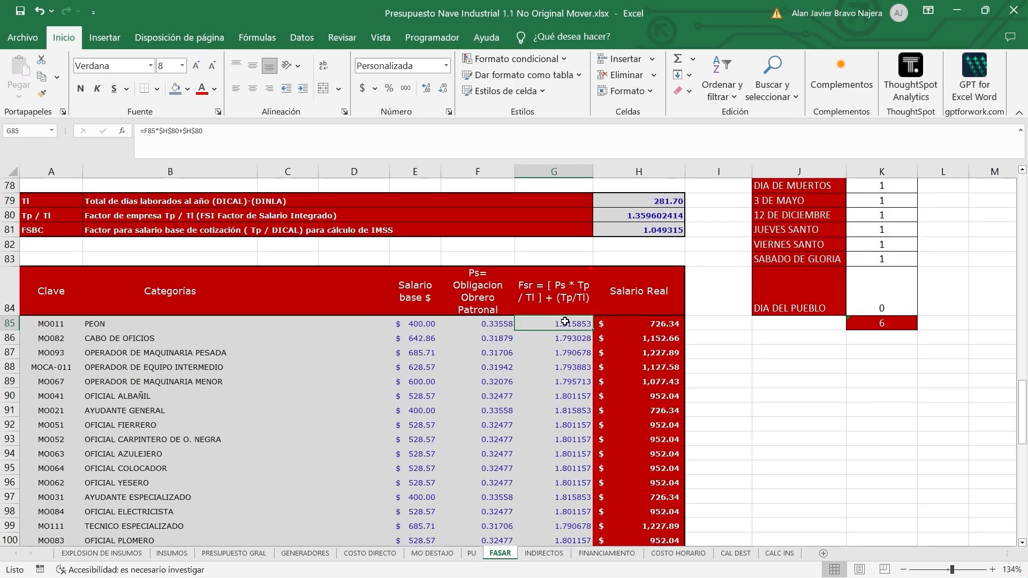
pyautogui.doubleClick(563, 325)
pyautogui.press('Escape')
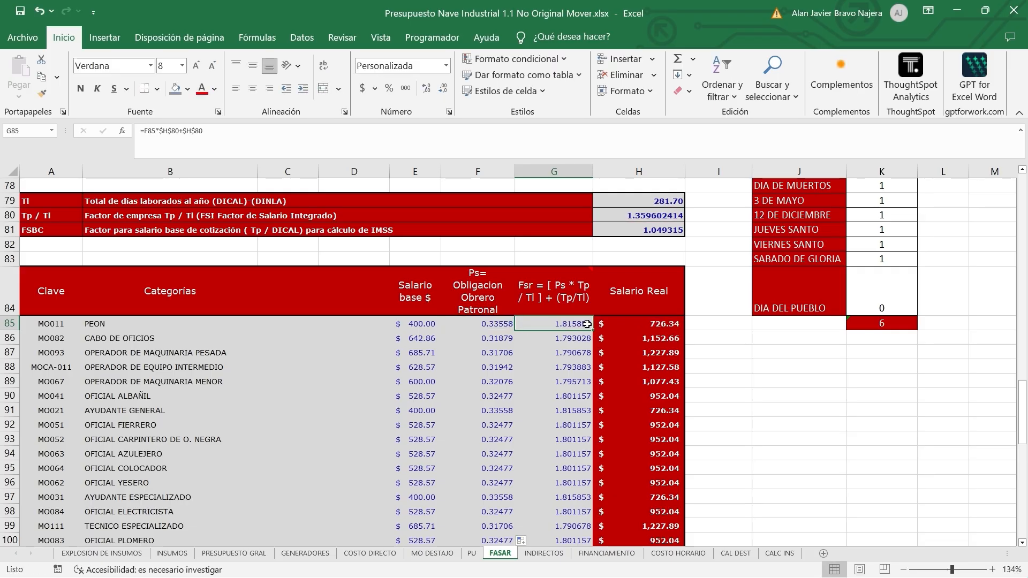
pyautogui.click(578, 339)
pyautogui.scroll(-2, 572, 350)
pyautogui.click(572, 350)
pyautogui.click(565, 405)
pyautogui.scroll(2, 625, 326)
# Step: Inspect how the Salario Real formula in H85 multiplies the base salary by the Fsr factor
pyautogui.click(624, 326)
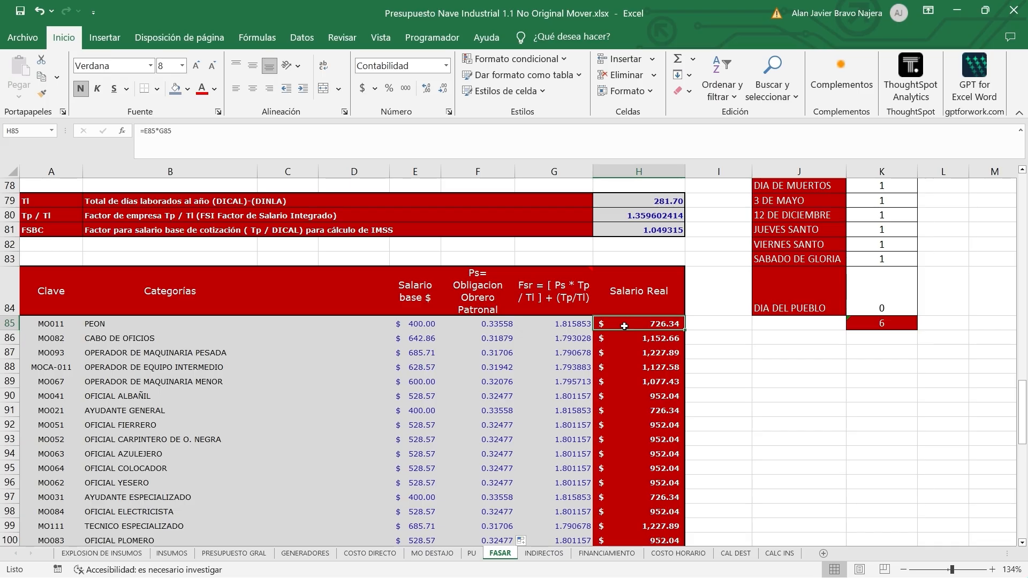
pyautogui.doubleClick(624, 326)
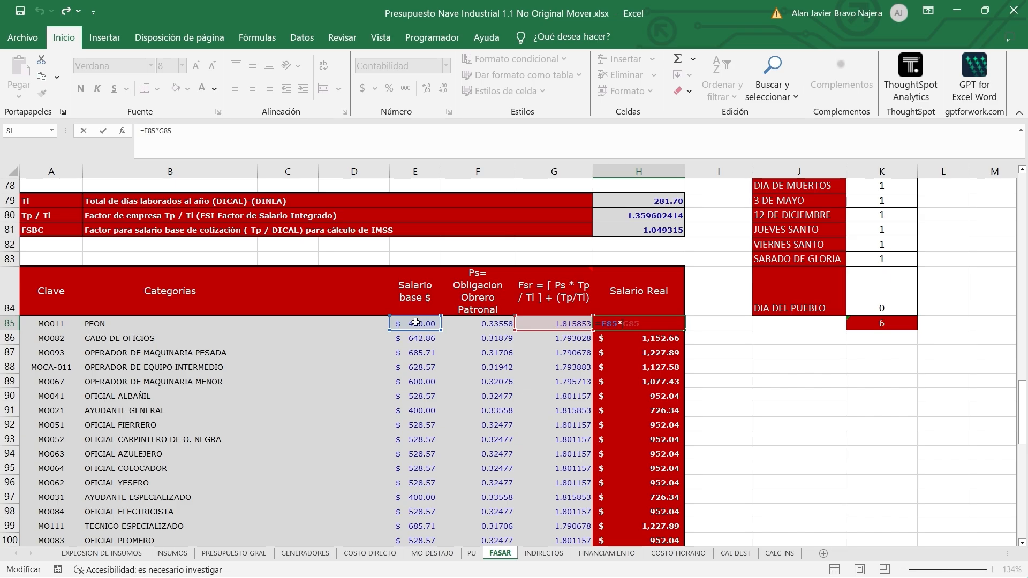
pyautogui.hotkey('ctrl', 'Return')
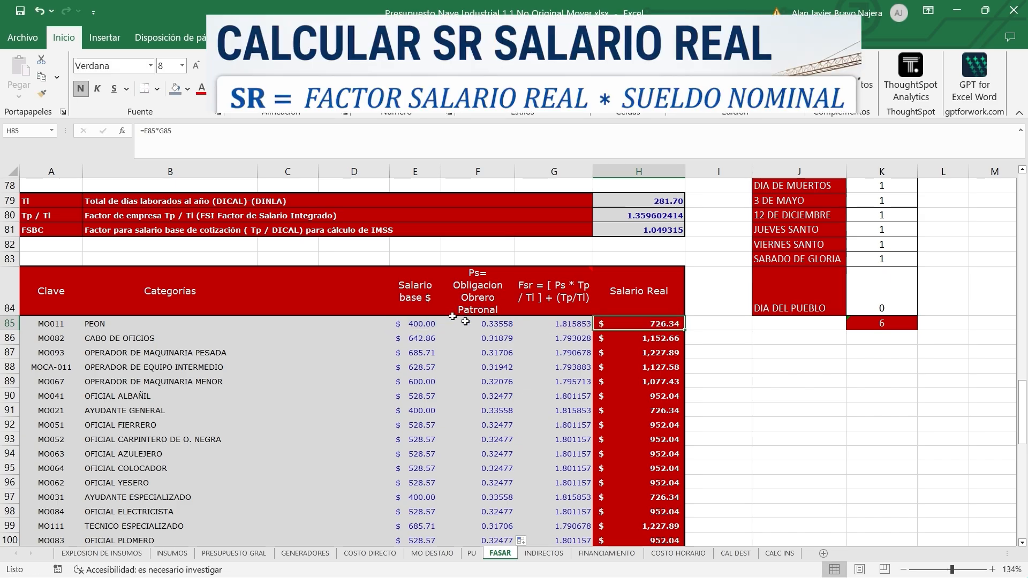
# Step: Check the Salario Real formula in H86, fill it down to H99 and check the copy in H93
pyautogui.click(657, 339)
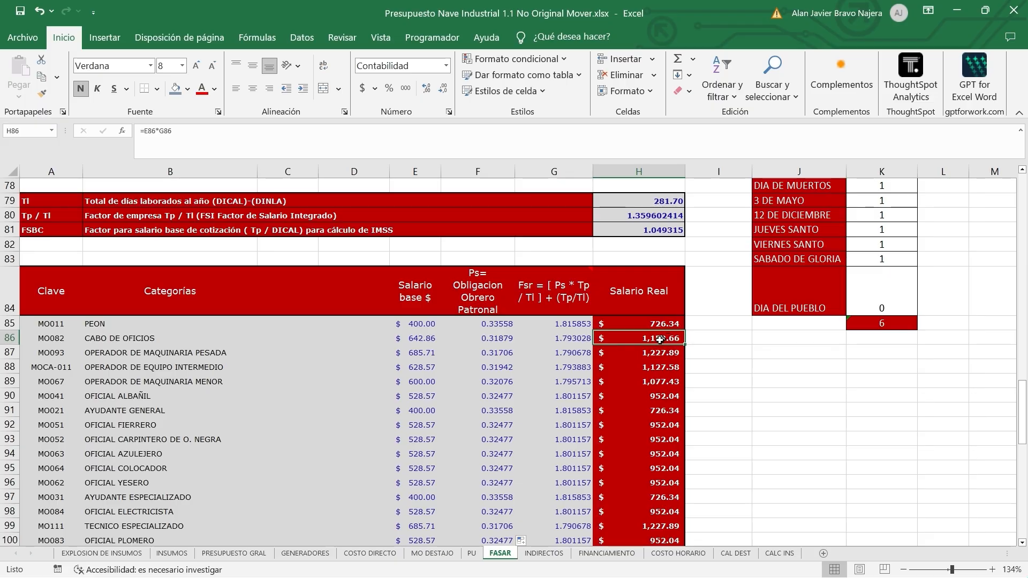
pyautogui.doubleClick(643, 338)
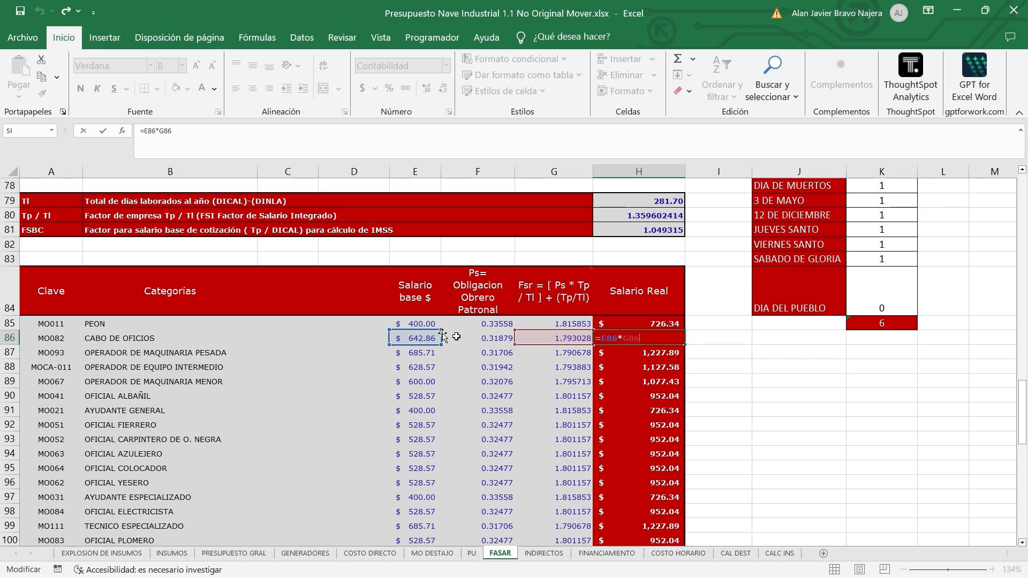
pyautogui.press('Escape')
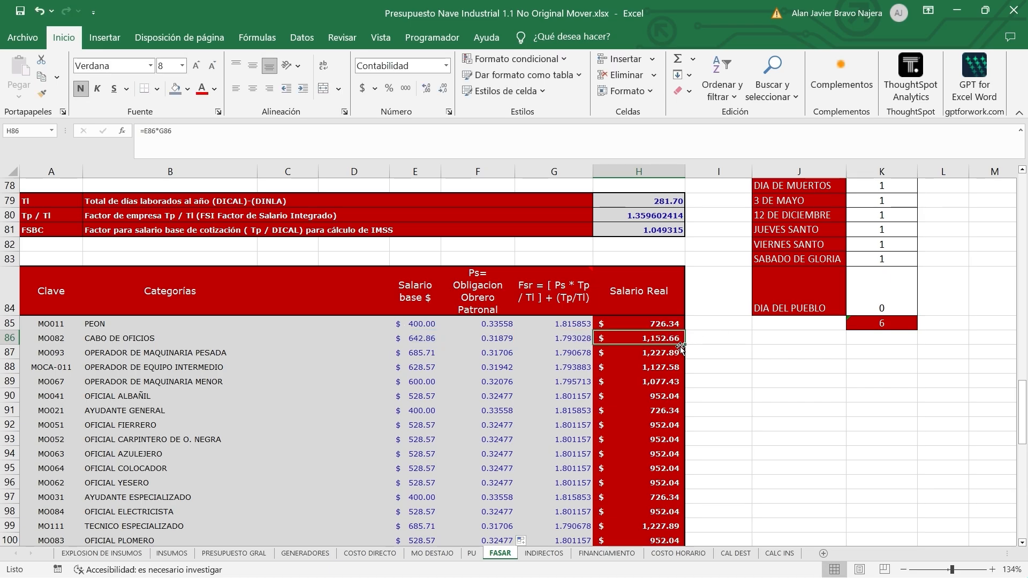
pyautogui.click(663, 441)
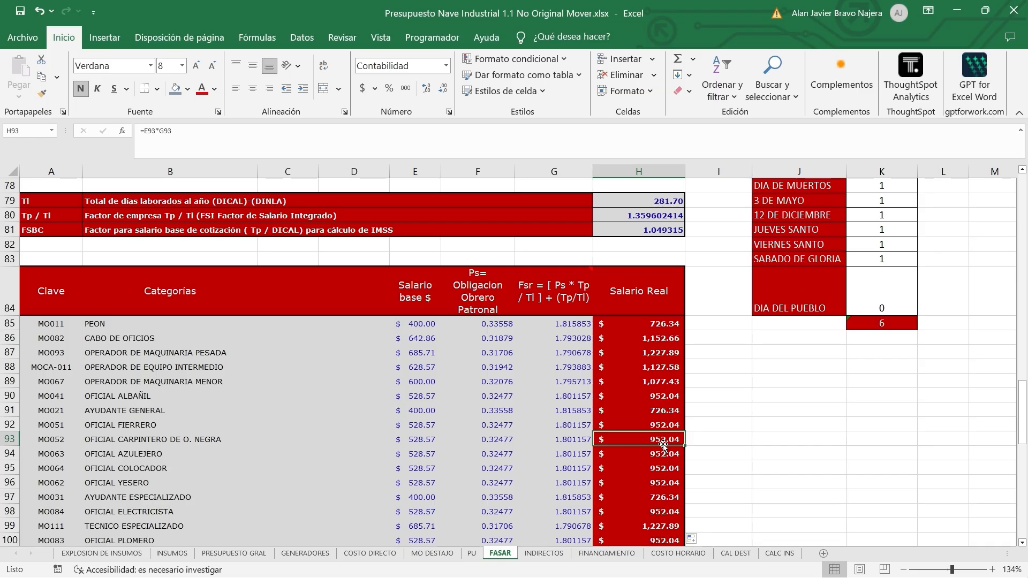
pyautogui.scroll(-2, 396, 420)
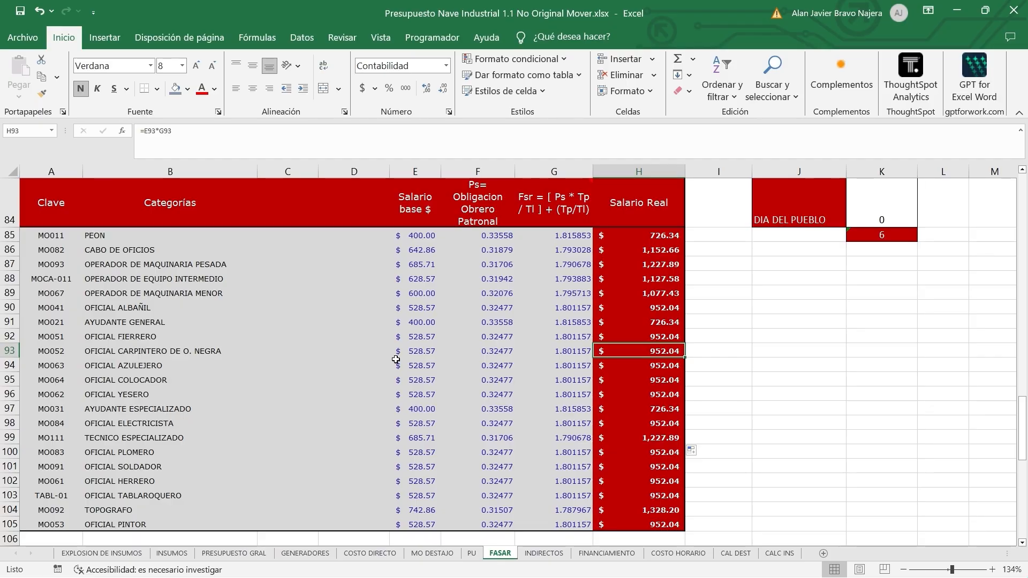